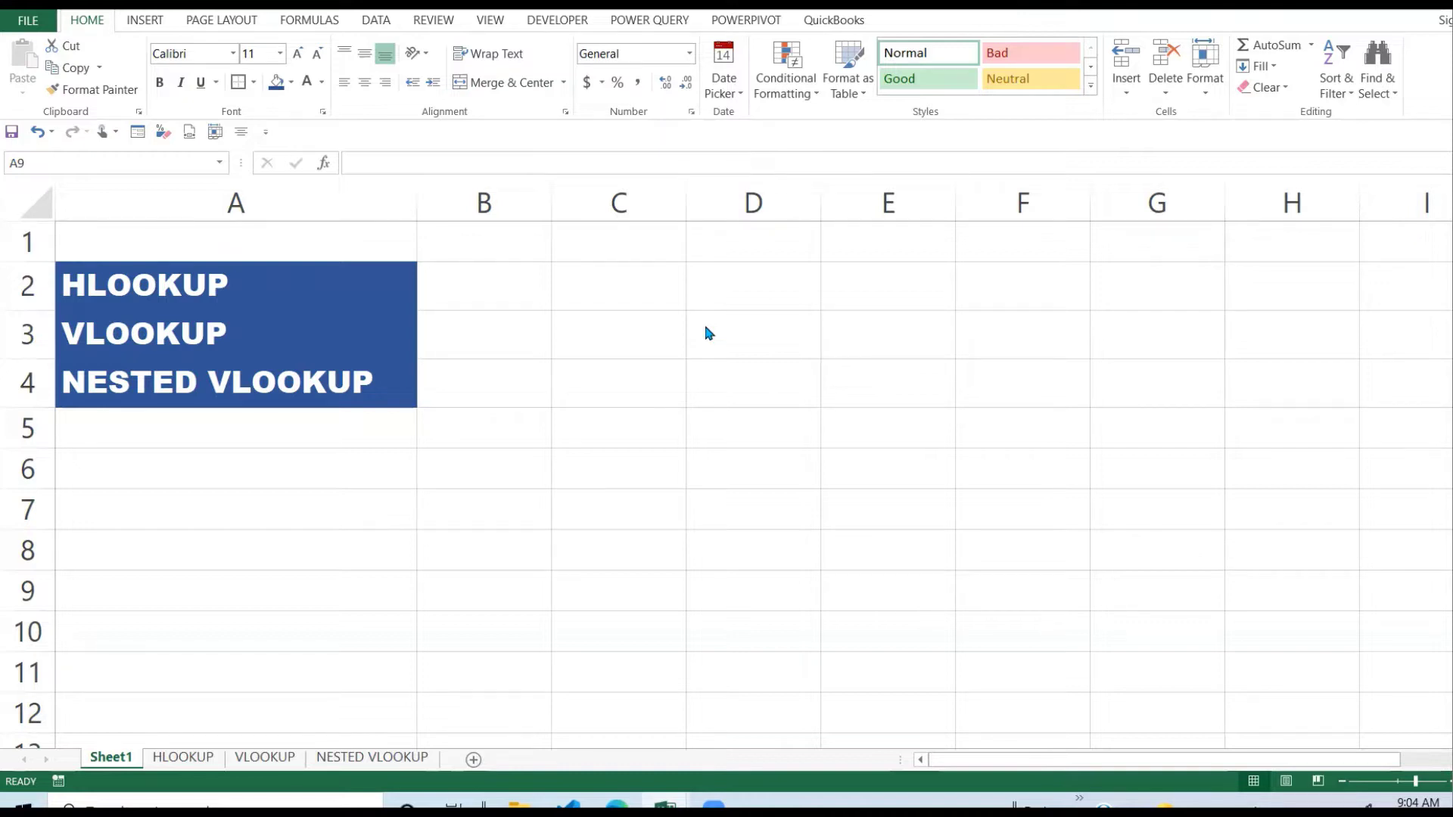
Switch to the HLOOKUP sheet and select cell B8 below the monthly table
{"action": "left_click", "coordinate": [189, 756]}
{"action": "left_click", "coordinate": [380, 560]}
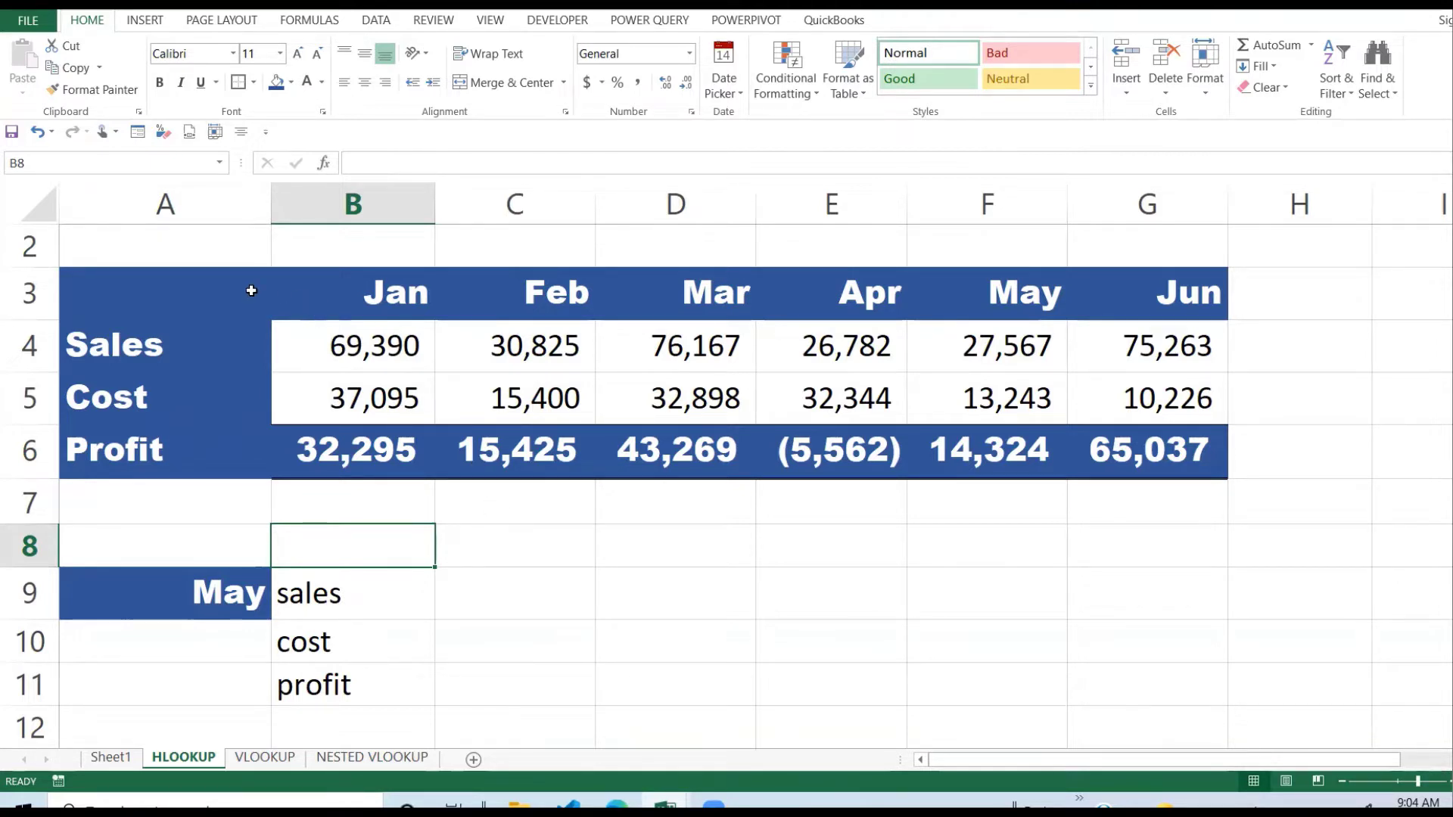
{"action": "left_click_drag", "start_coordinate": [235, 286], "coordinate": [1120, 456]}
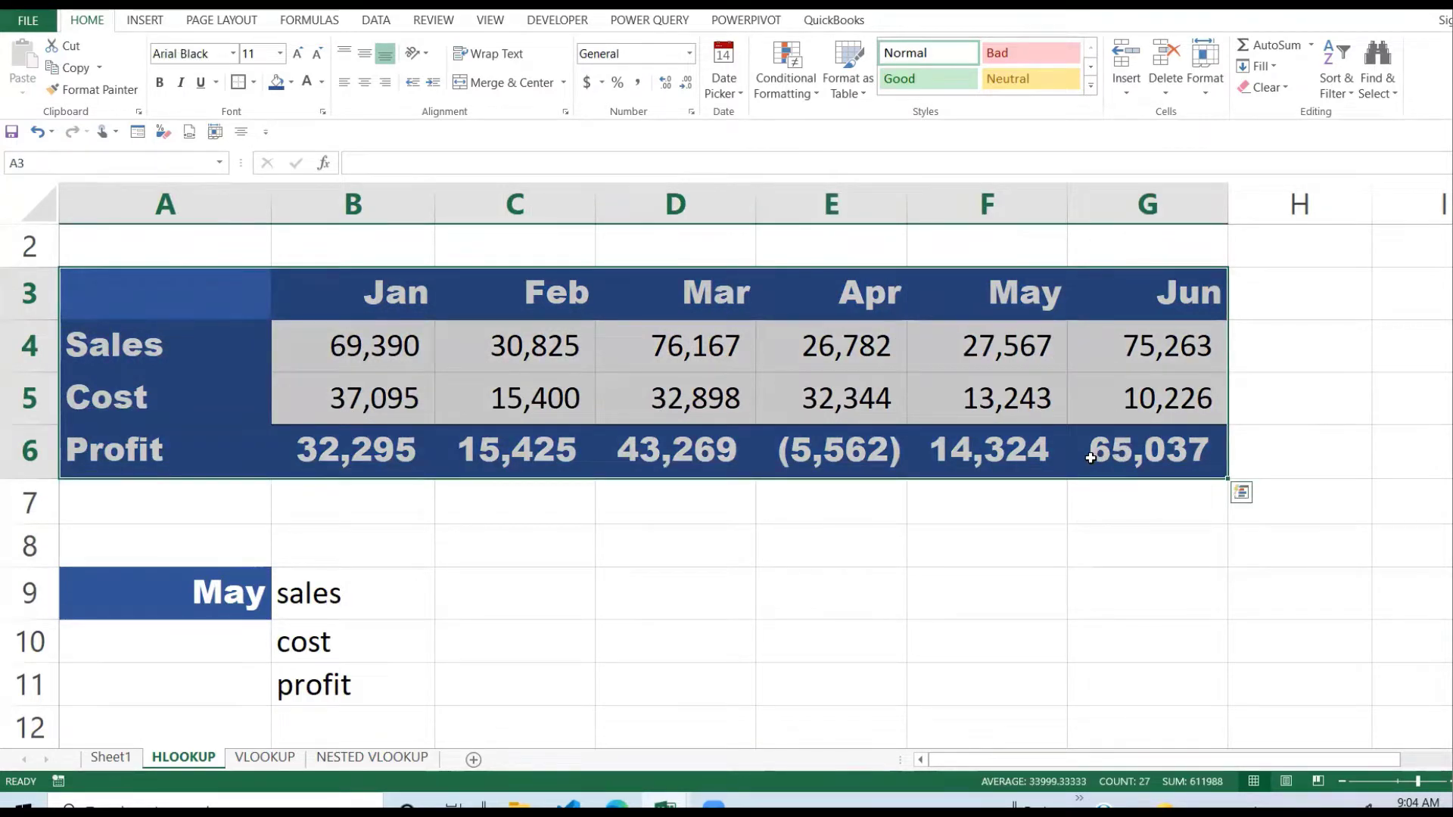
{"action": "left_click", "coordinate": [628, 337]}
{"action": "left_click", "coordinate": [420, 306]}
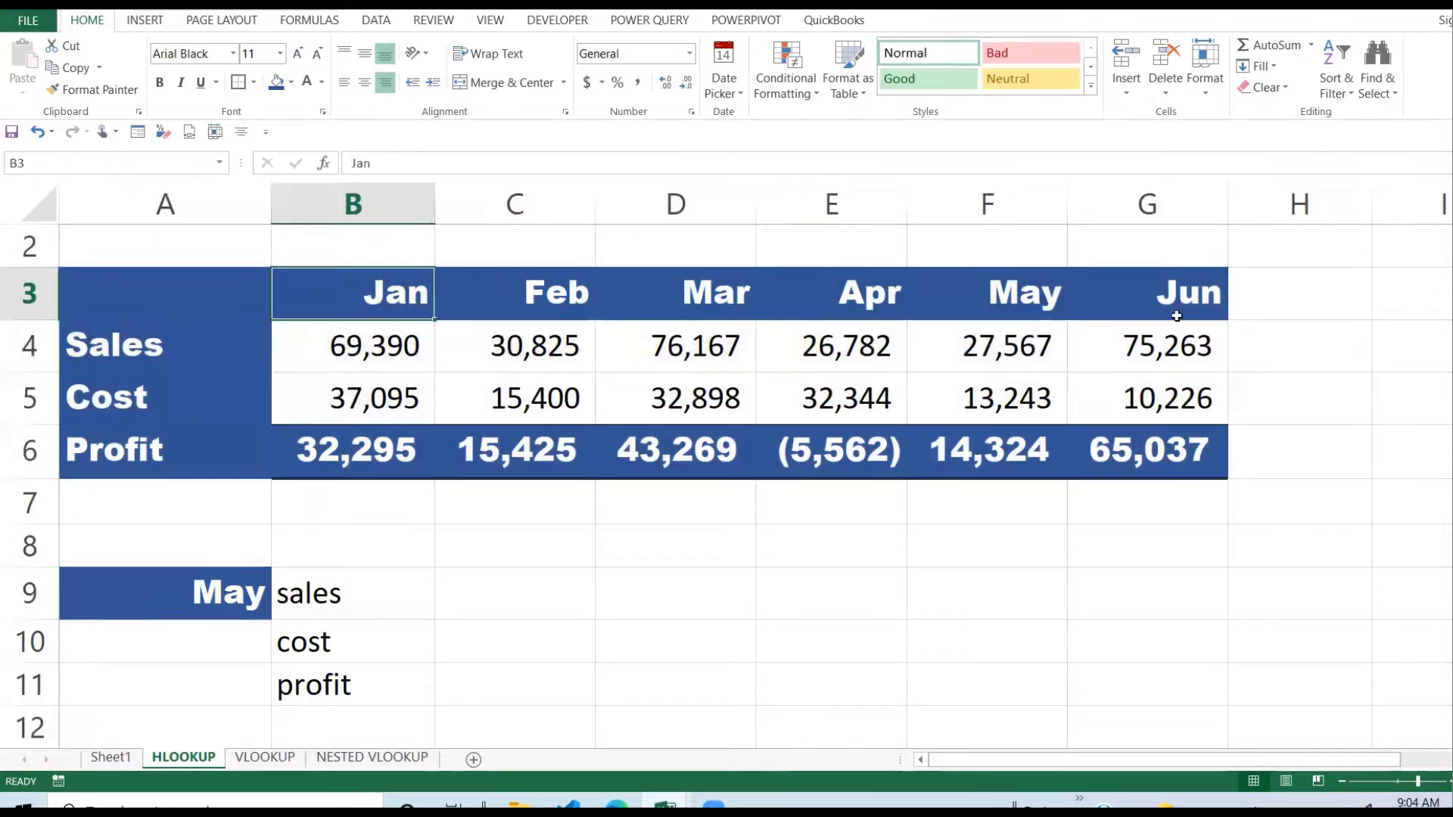
{"action": "left_click", "coordinate": [1176, 315]}
{"action": "left_click_drag", "start_coordinate": [100, 342], "coordinate": [1113, 349]}
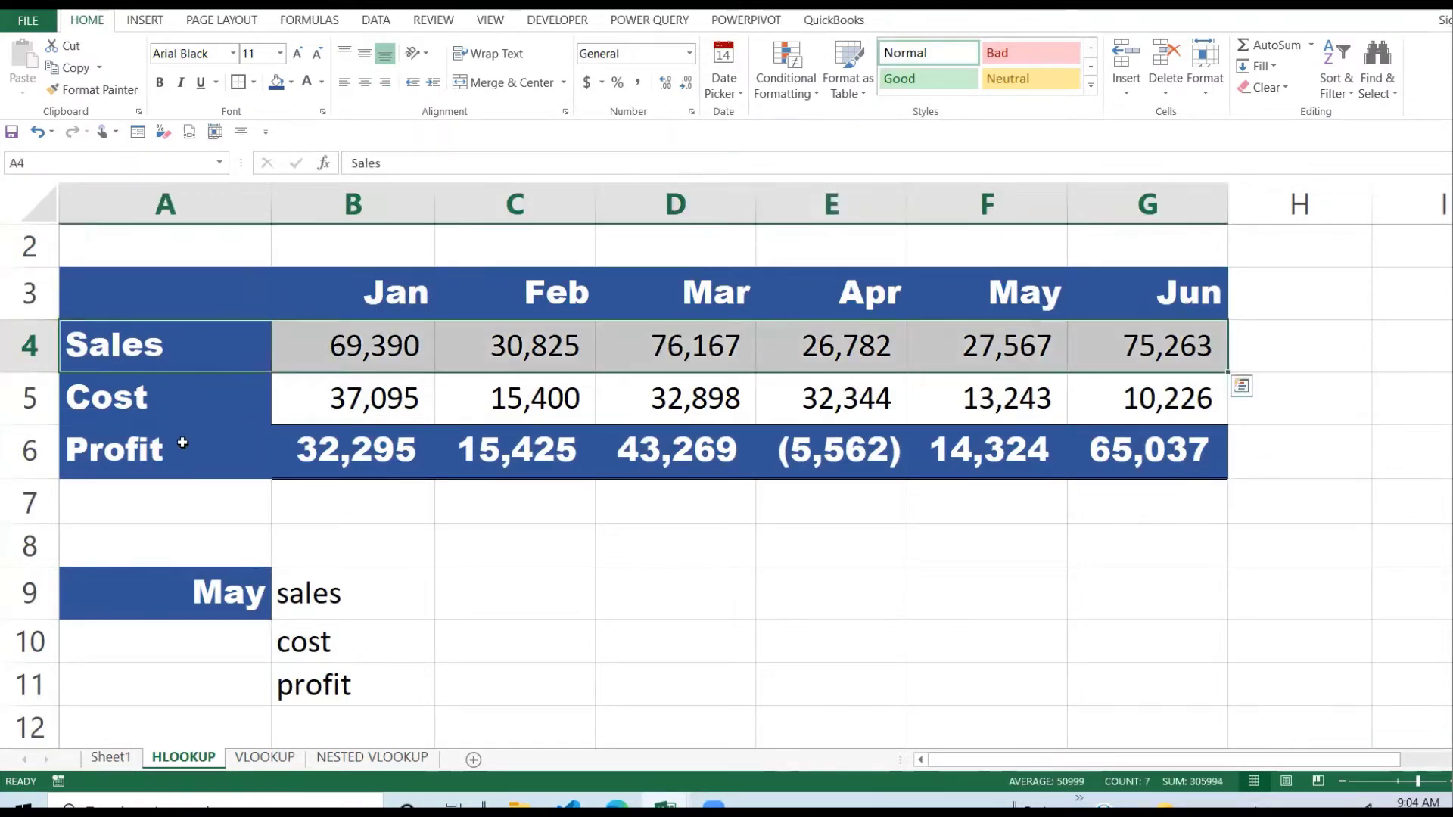
{"action": "left_click_drag", "start_coordinate": [156, 401], "coordinate": [1123, 398]}
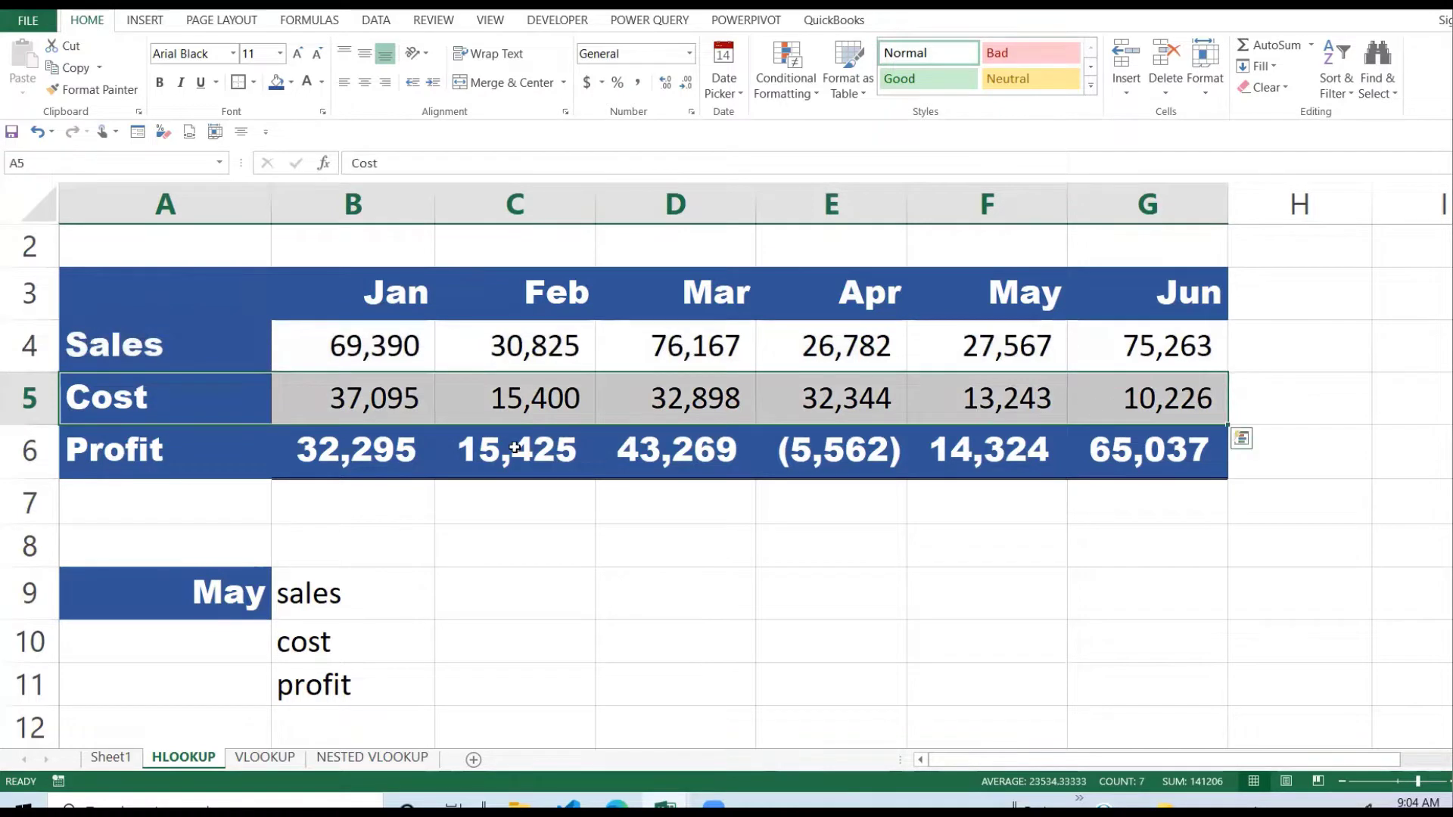
{"action": "left_click_drag", "start_coordinate": [195, 451], "coordinate": [1121, 433]}
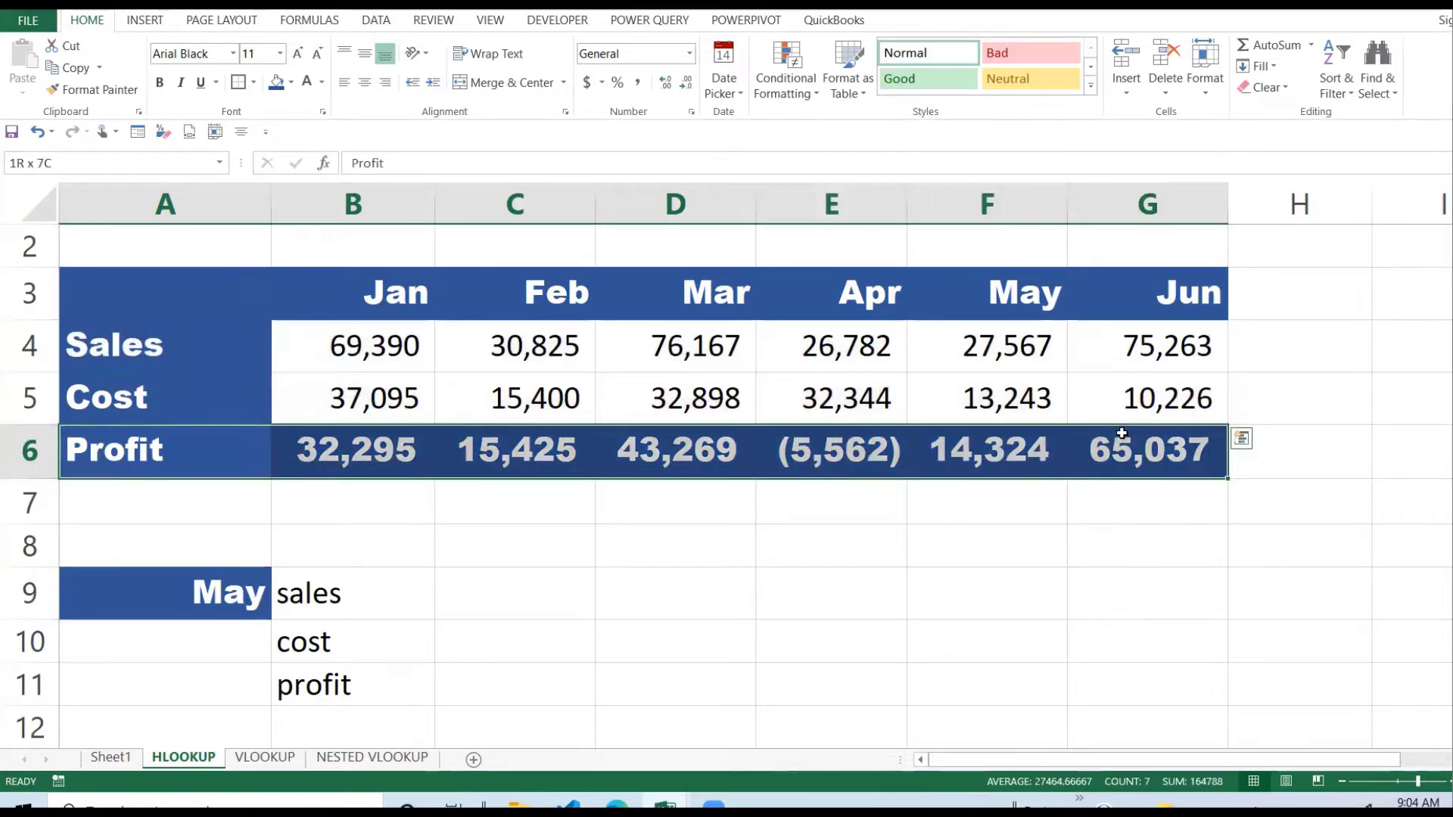
{"action": "left_click", "coordinate": [383, 569]}
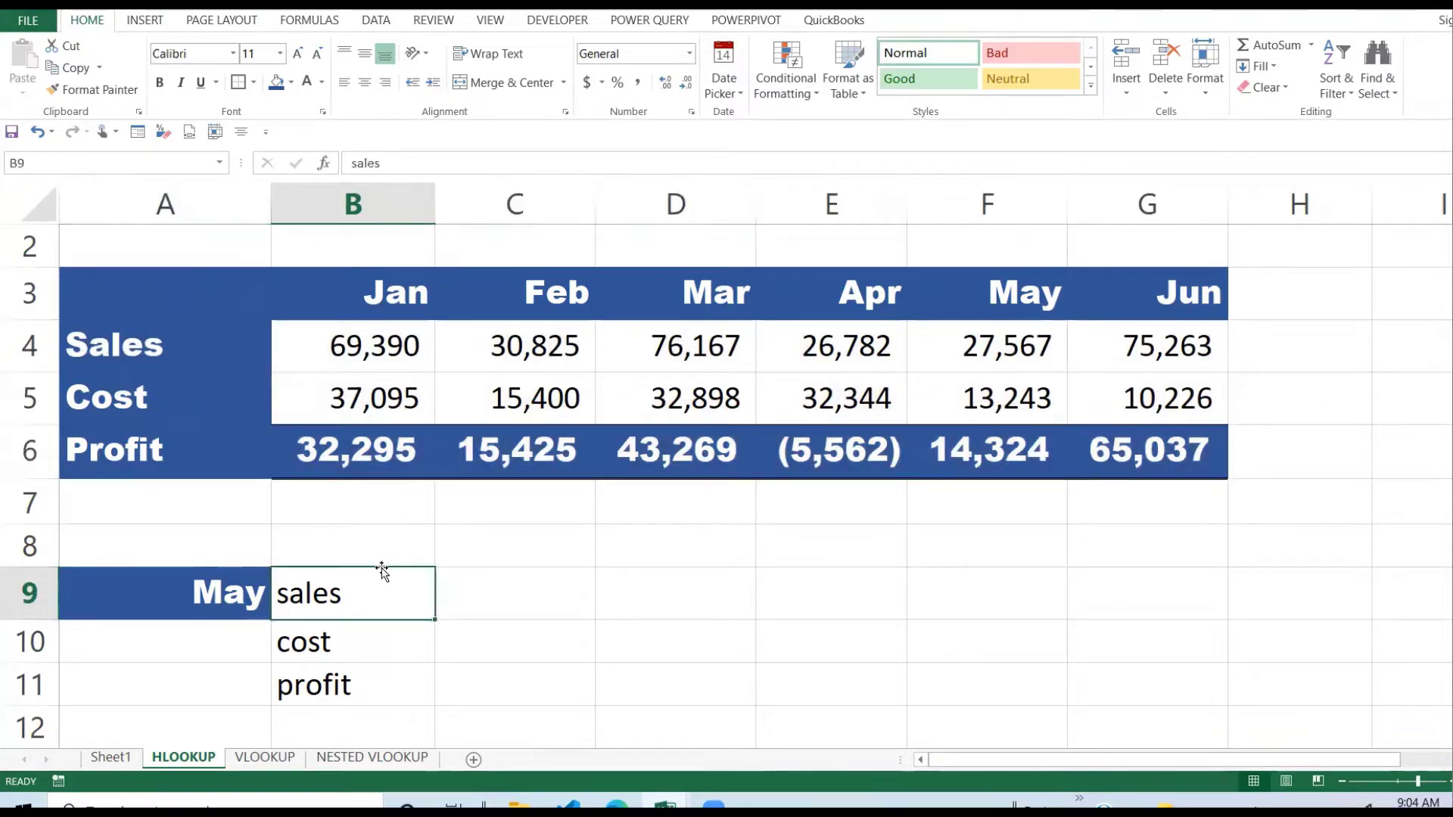
{"action": "left_click", "coordinate": [216, 586]}
{"action": "left_click", "coordinate": [292, 594]}
{"action": "left_click", "coordinate": [213, 593]}
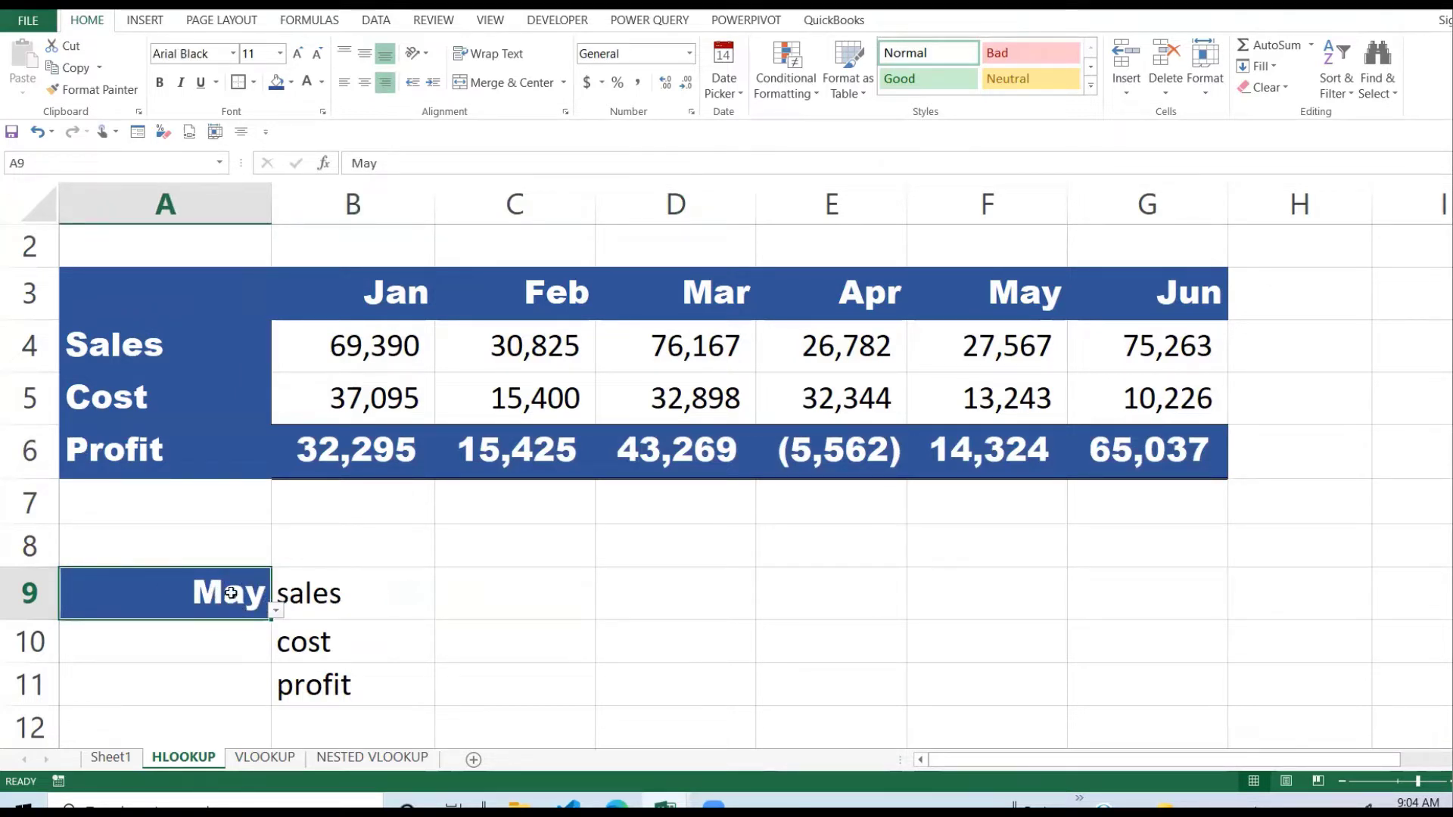
{"action": "left_click_drag", "start_coordinate": [348, 601], "coordinate": [360, 677]}
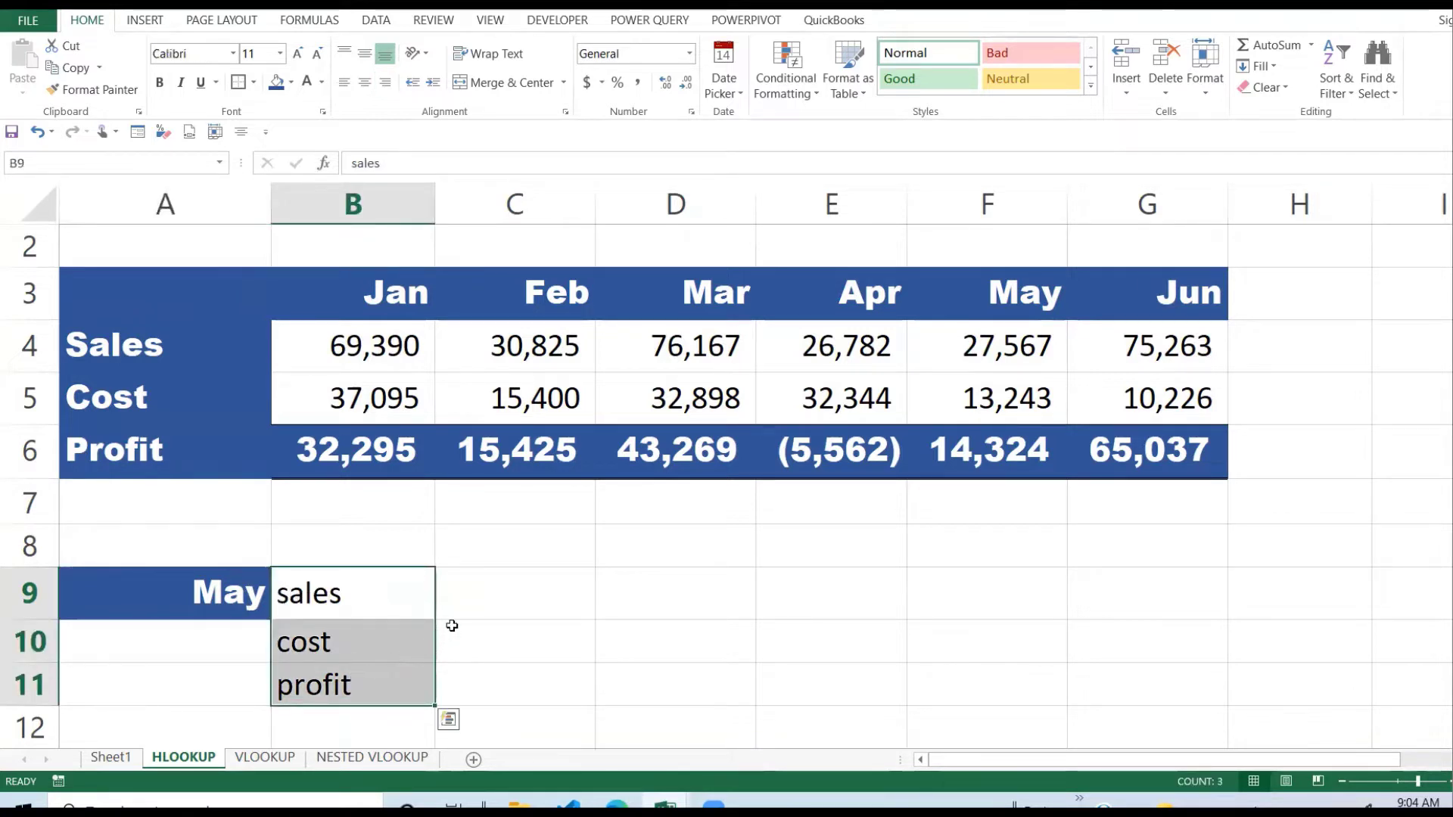
{"action": "left_click", "coordinate": [489, 601]}
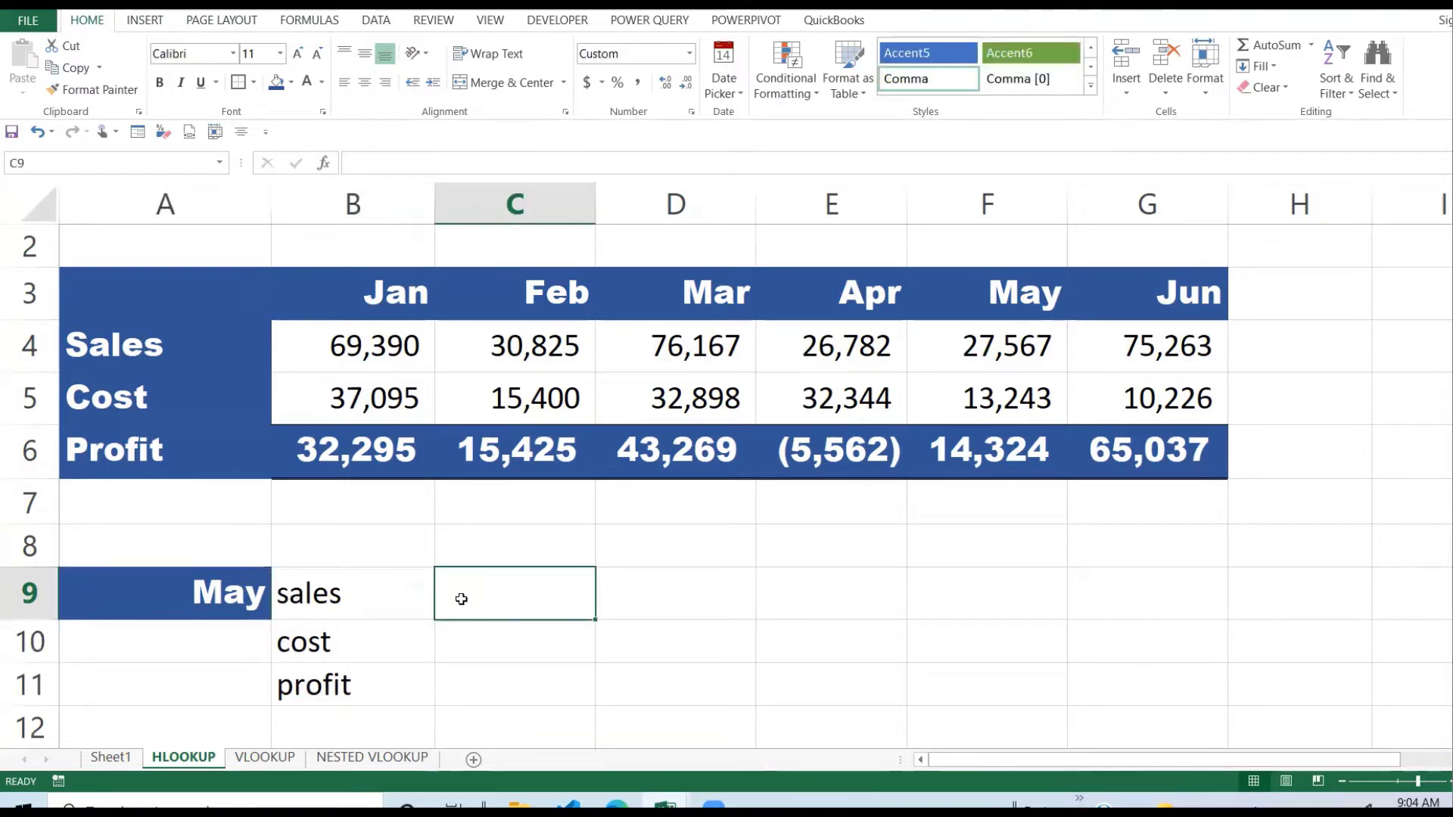
{"action": "left_click", "coordinate": [265, 597]}
{"action": "left_click", "coordinate": [518, 648]}
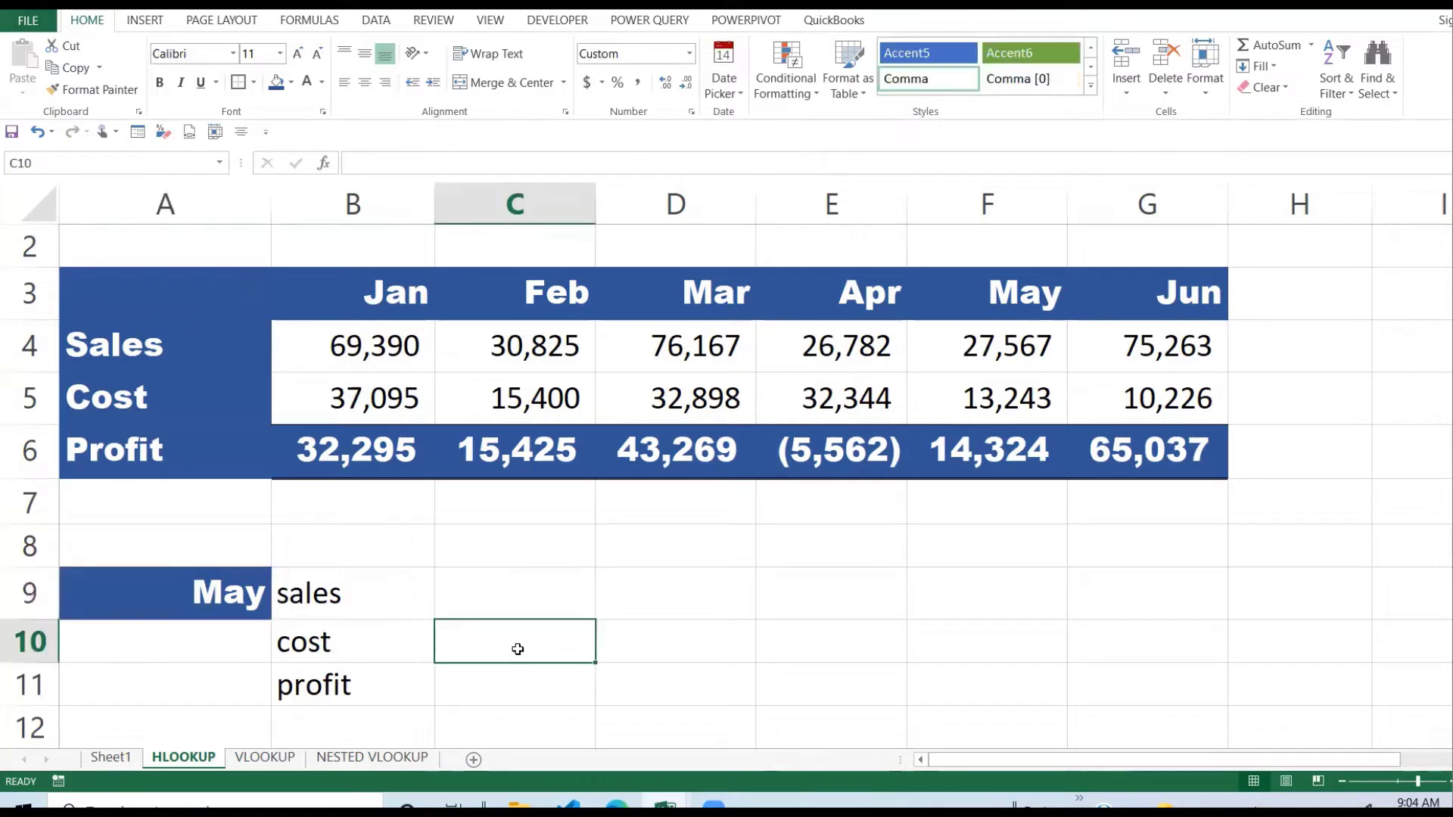
{"action": "left_click", "coordinate": [383, 641]}
{"action": "left_click", "coordinate": [523, 683]}
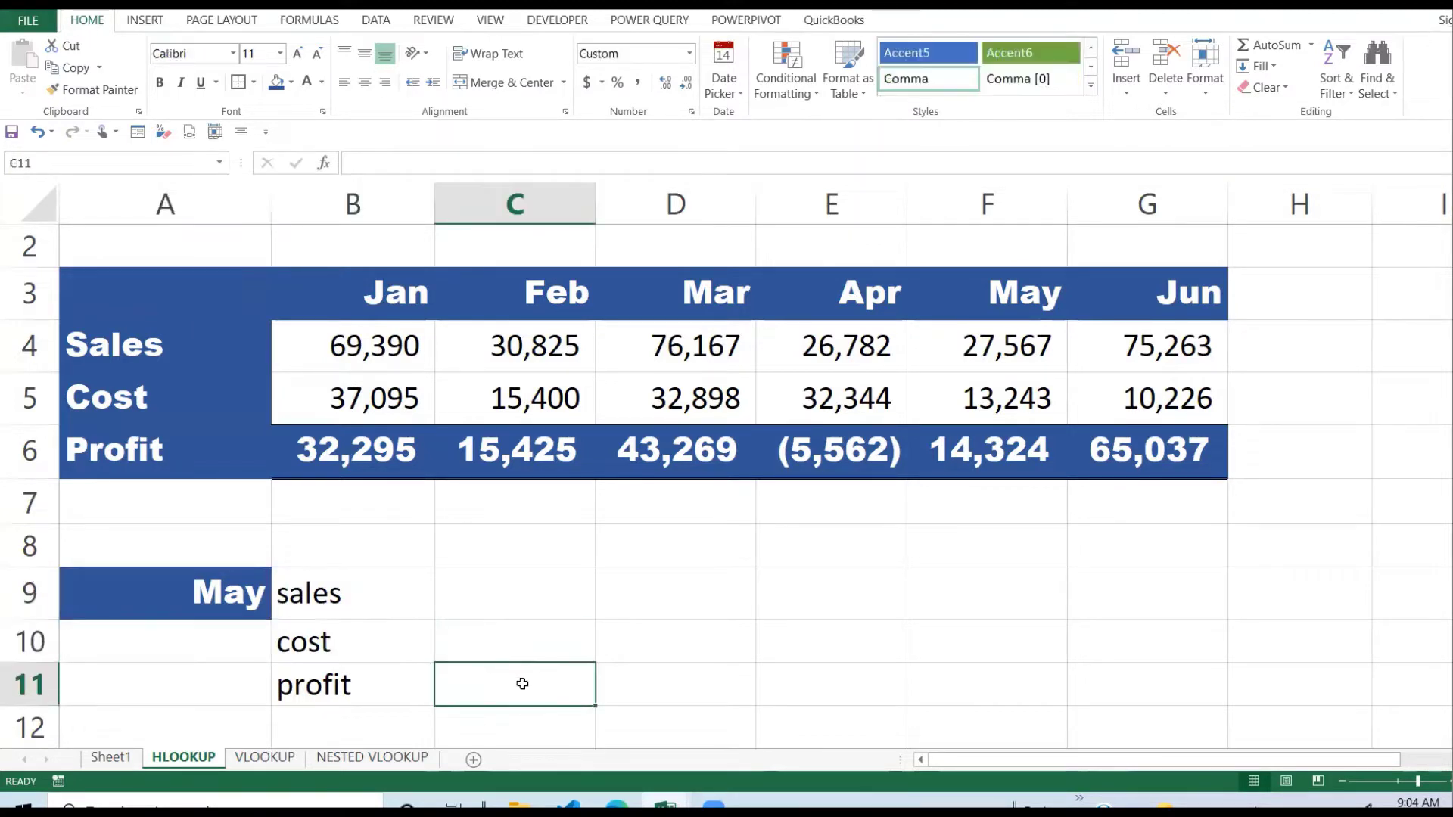
{"action": "left_click", "coordinate": [557, 600]}
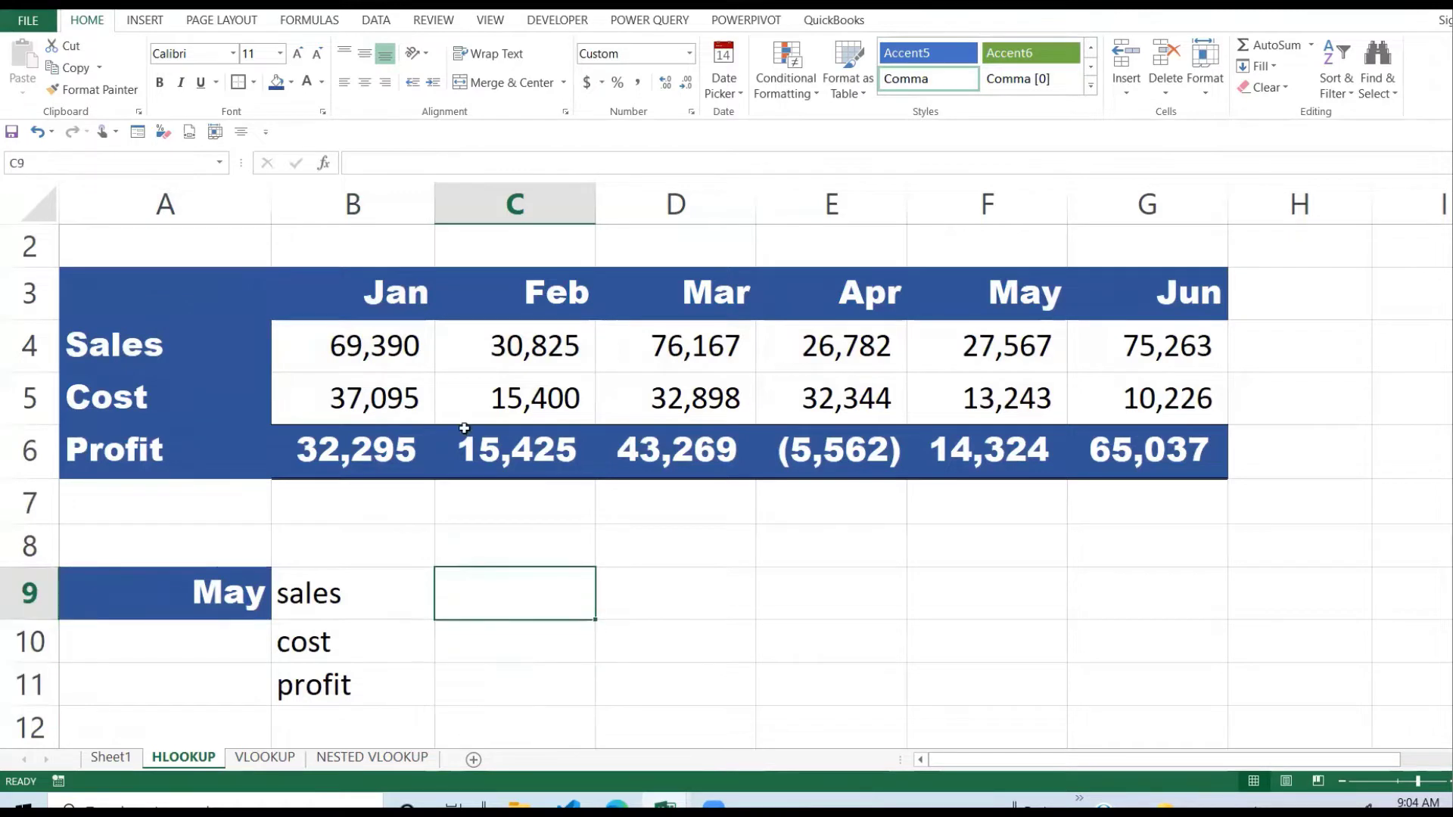
{"action": "left_click_drag", "start_coordinate": [310, 282], "coordinate": [1123, 459]}
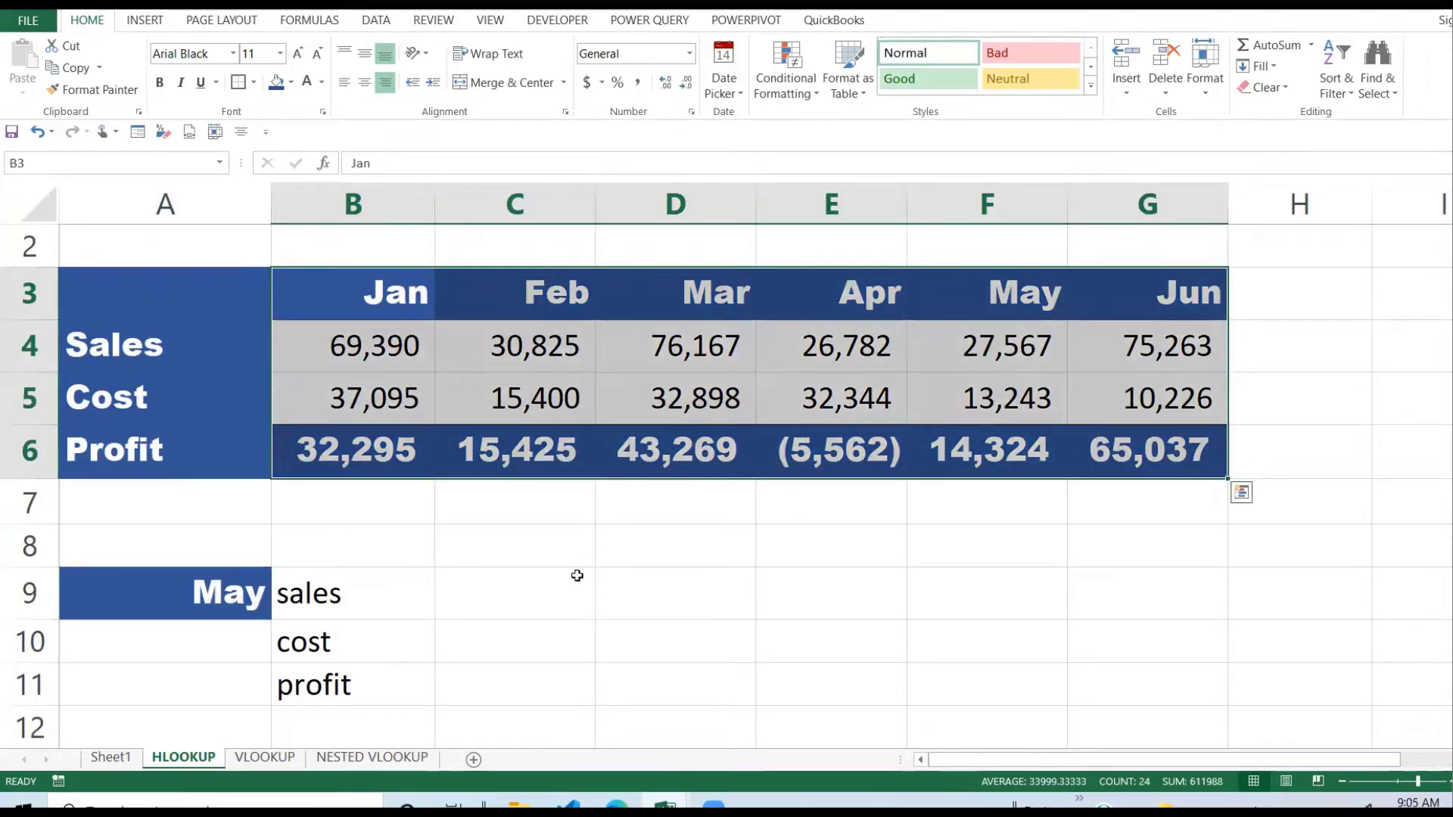
{"action": "left_click", "coordinate": [564, 602]}
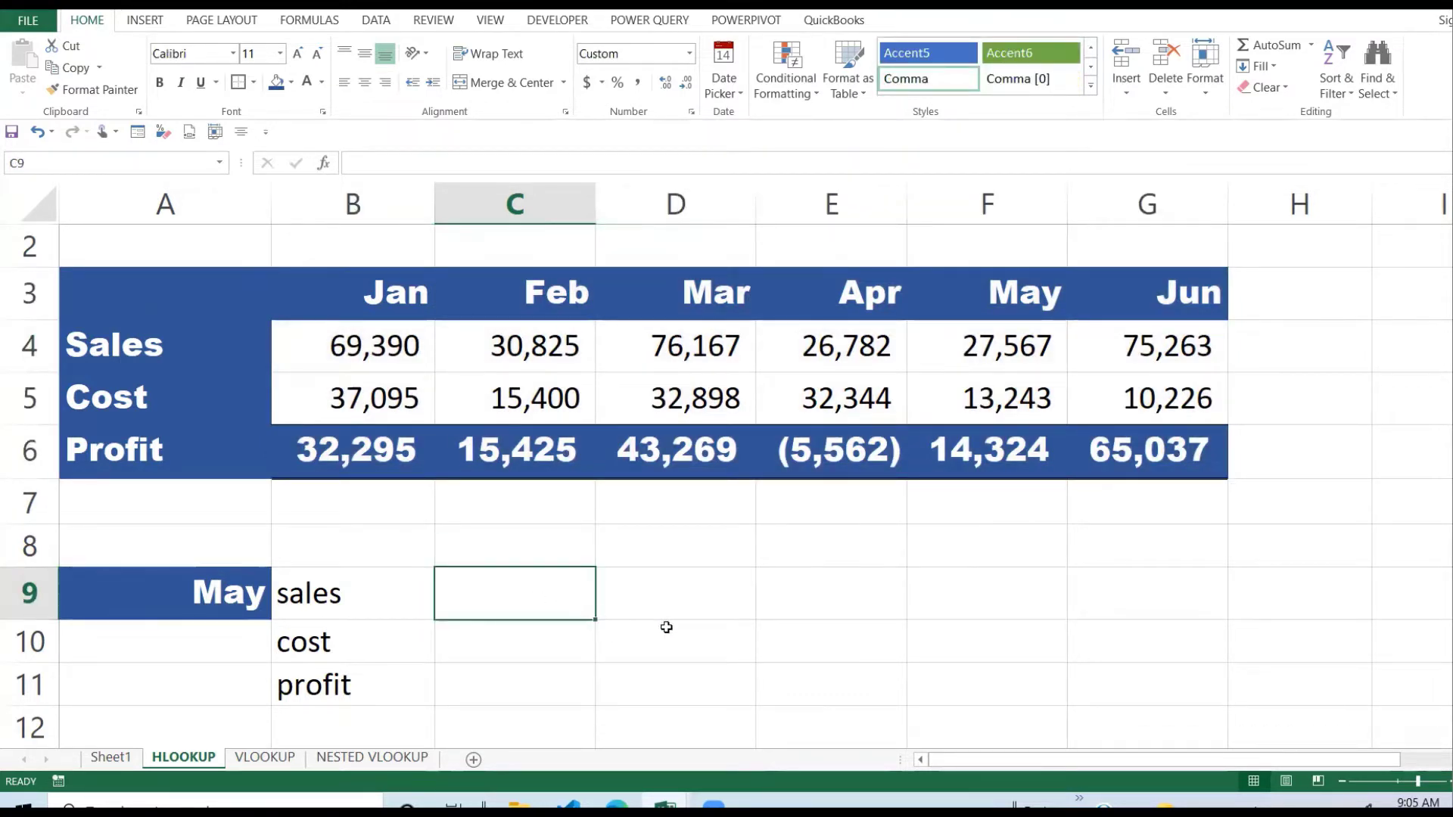
In C9, write =HLOOKUP($A$9,$B$3:$G$6,2,FALSE) with absolute month and table references
{"action": "type", "text": "="}
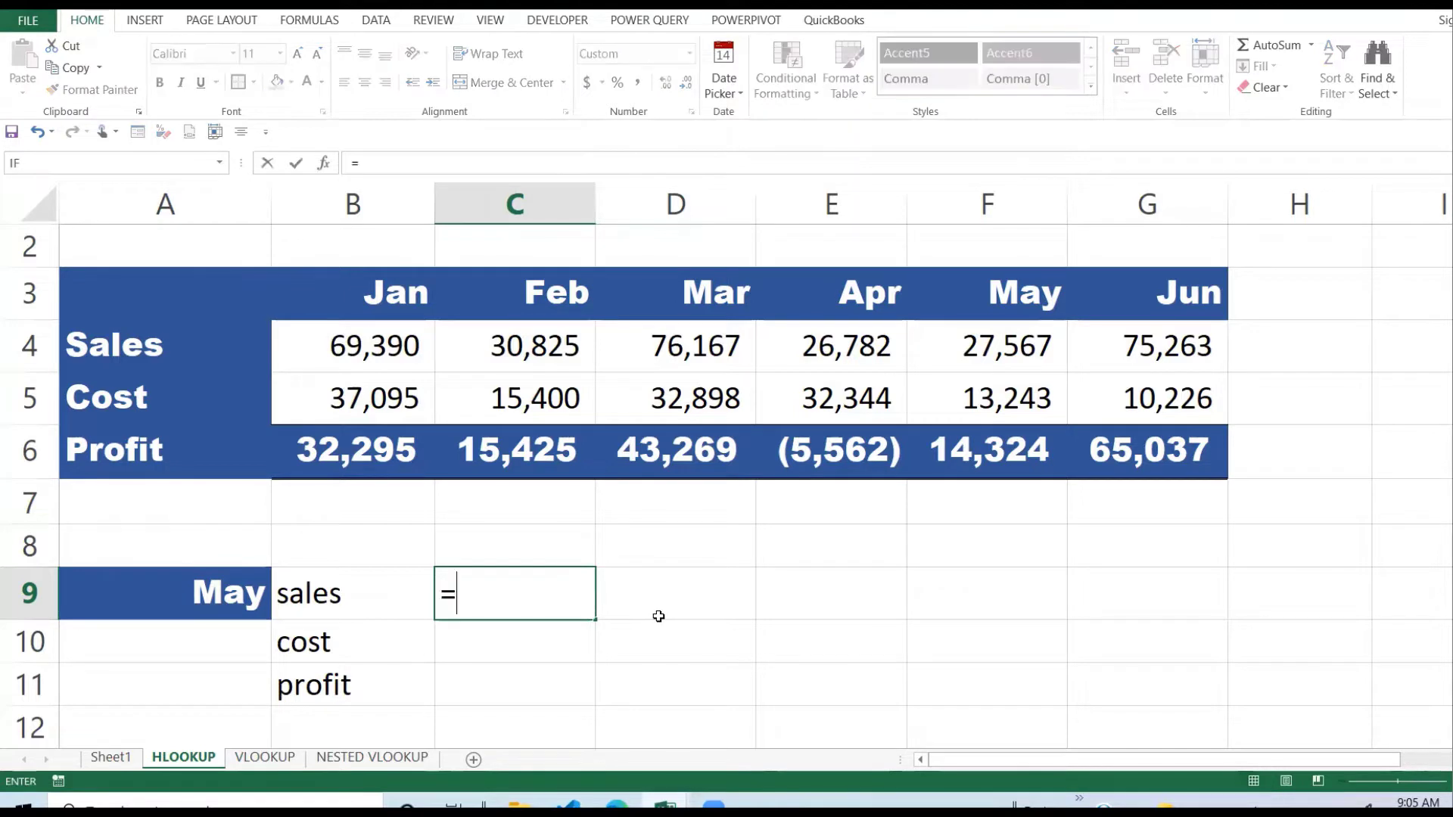
{"action": "type", "text": "H"}
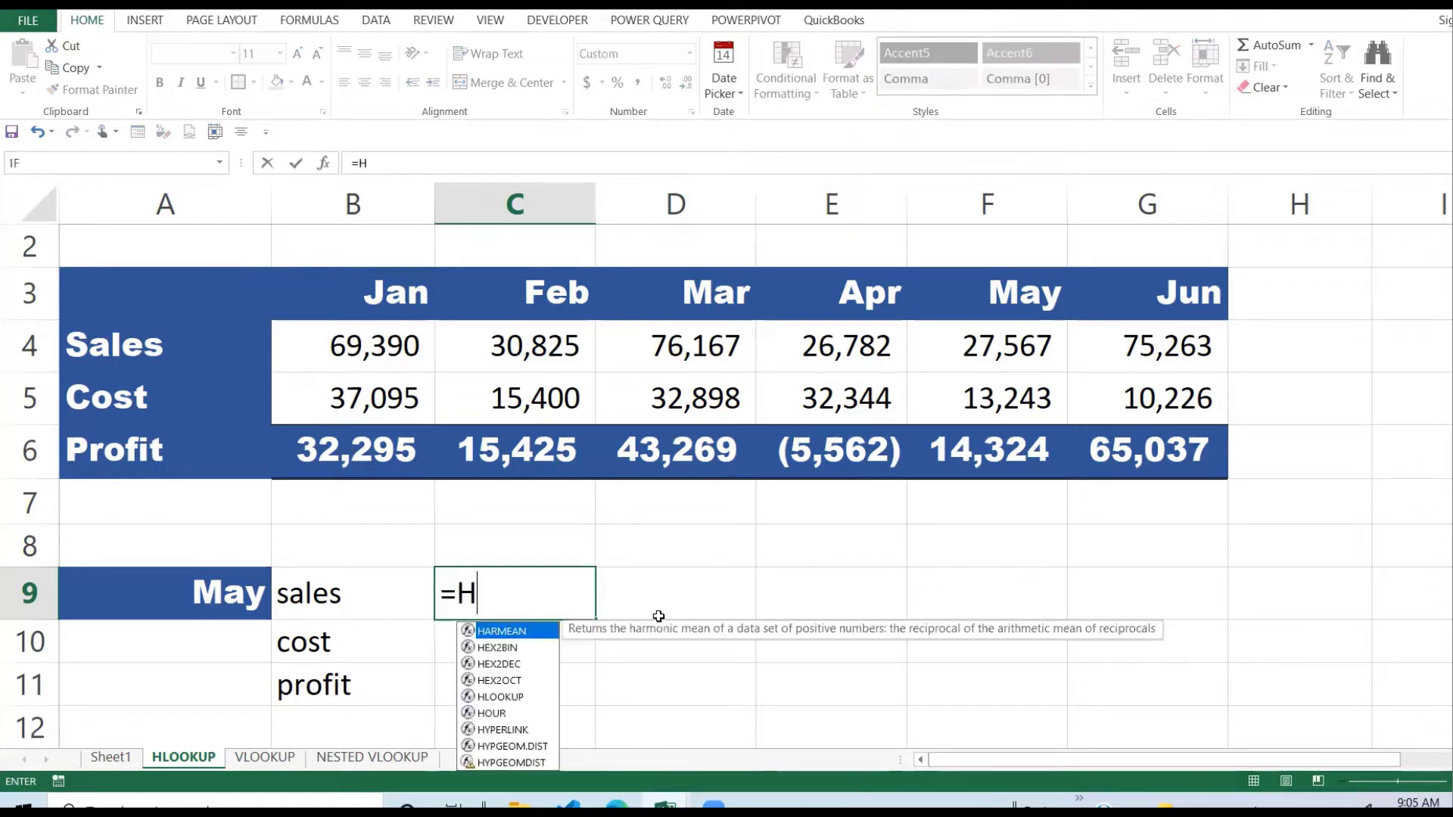
{"action": "type", "text": "LOO"}
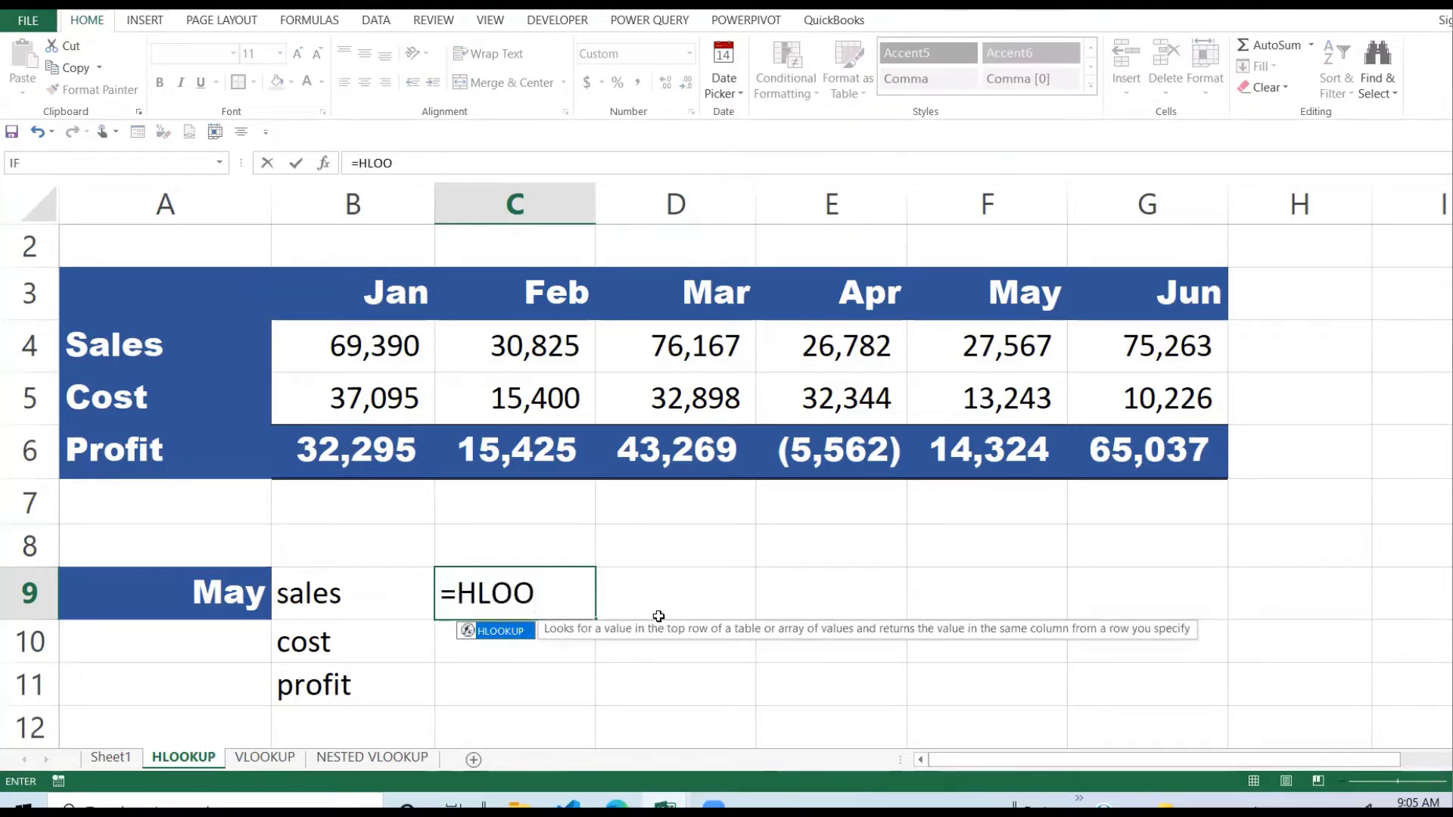
{"action": "type", "text": "KUP("}
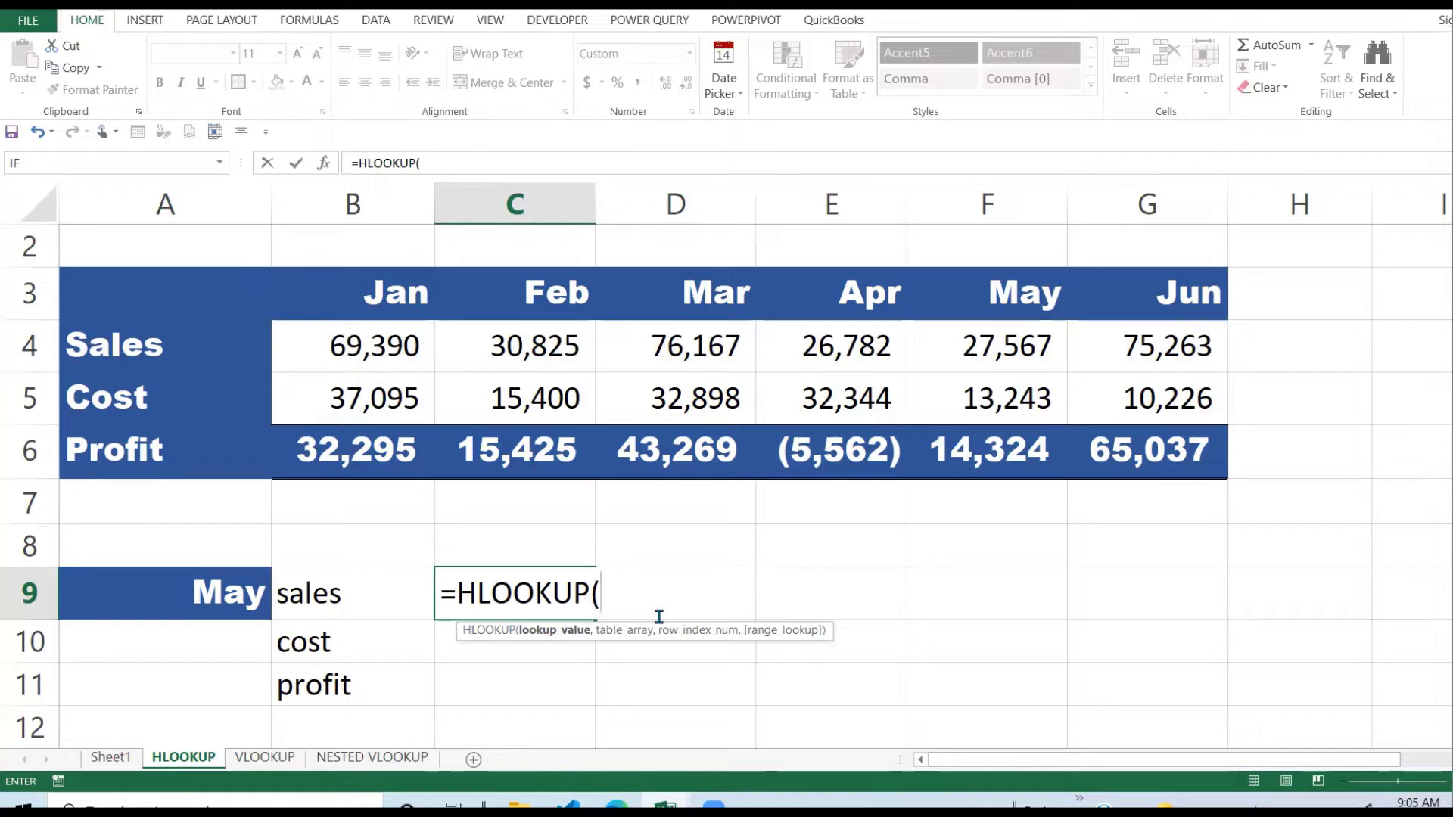
{"action": "left_click", "coordinate": [227, 602]}
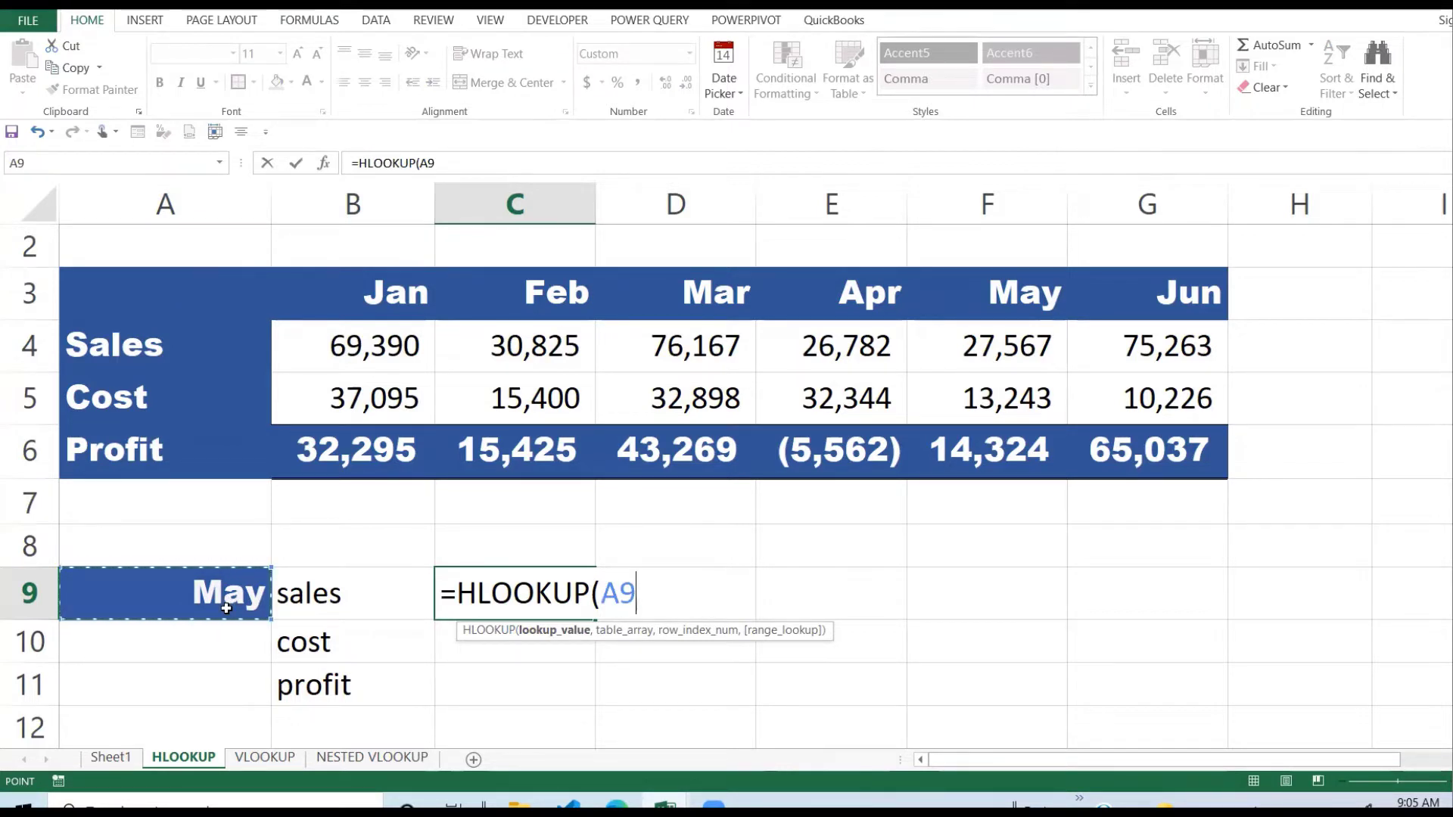
{"action": "key", "text": "F4"}
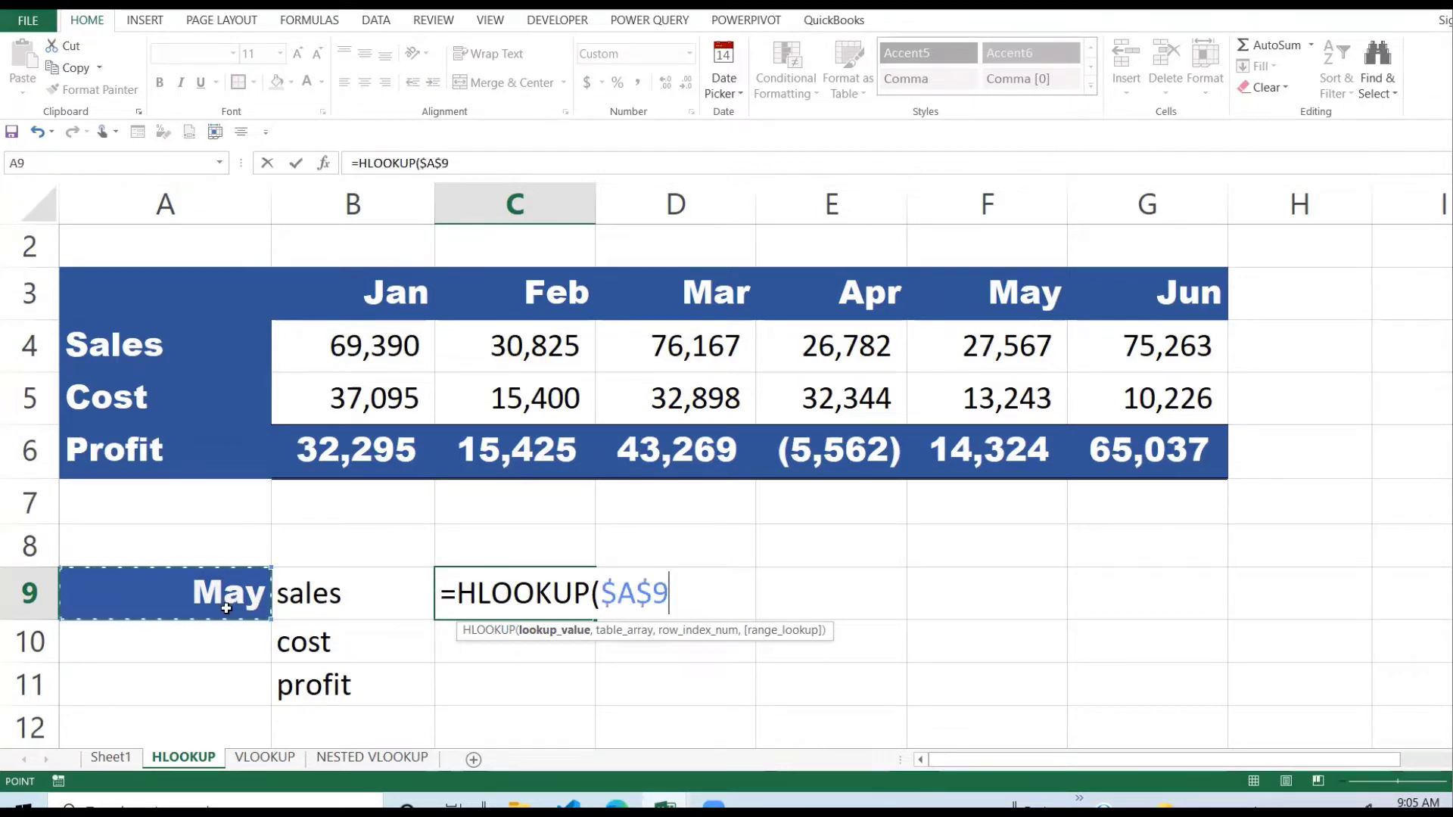
{"action": "type", "text": ","}
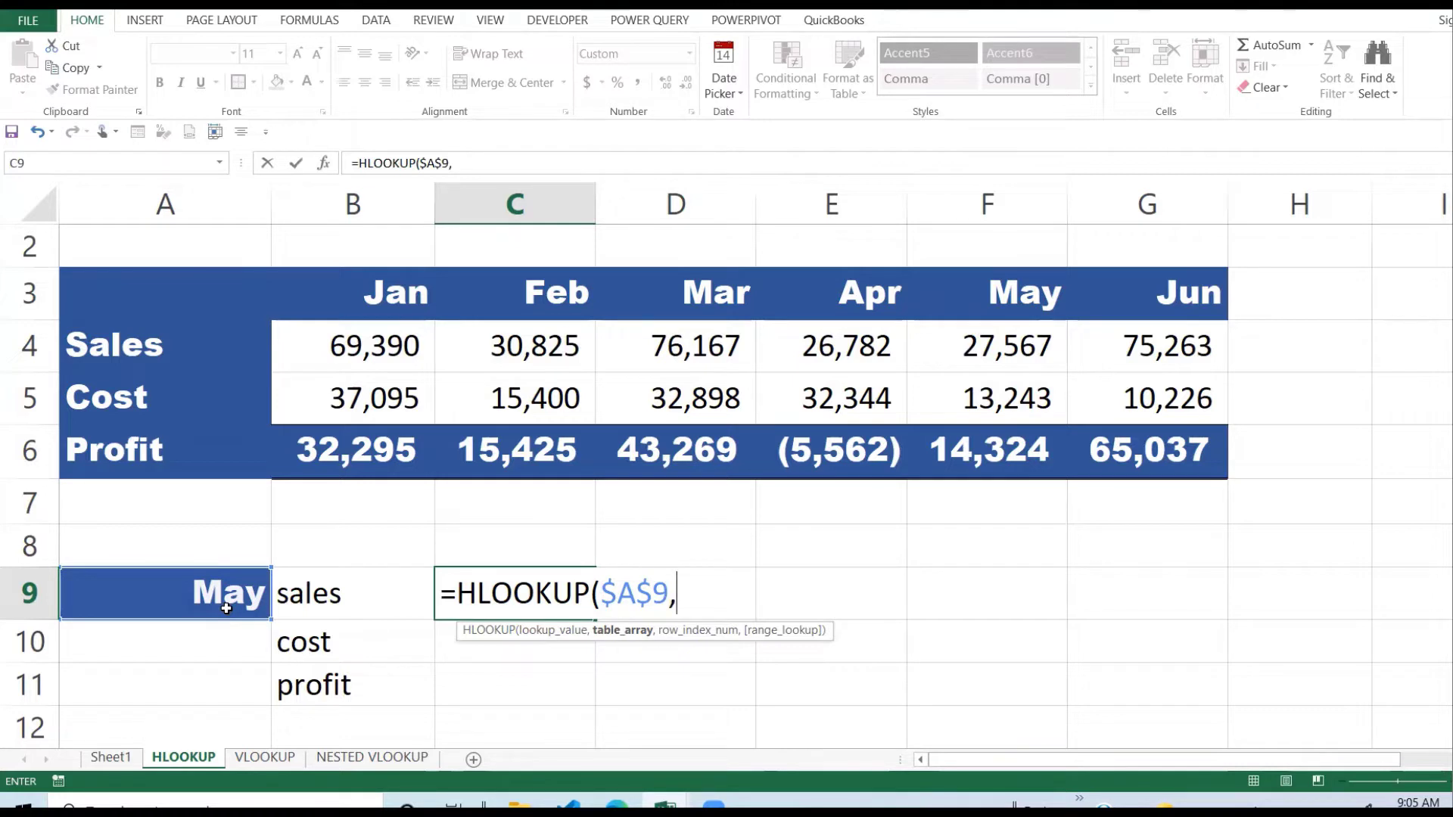
{"action": "left_click", "coordinate": [342, 294]}
{"action": "left_click_drag", "start_coordinate": [342, 294], "coordinate": [1135, 445]}
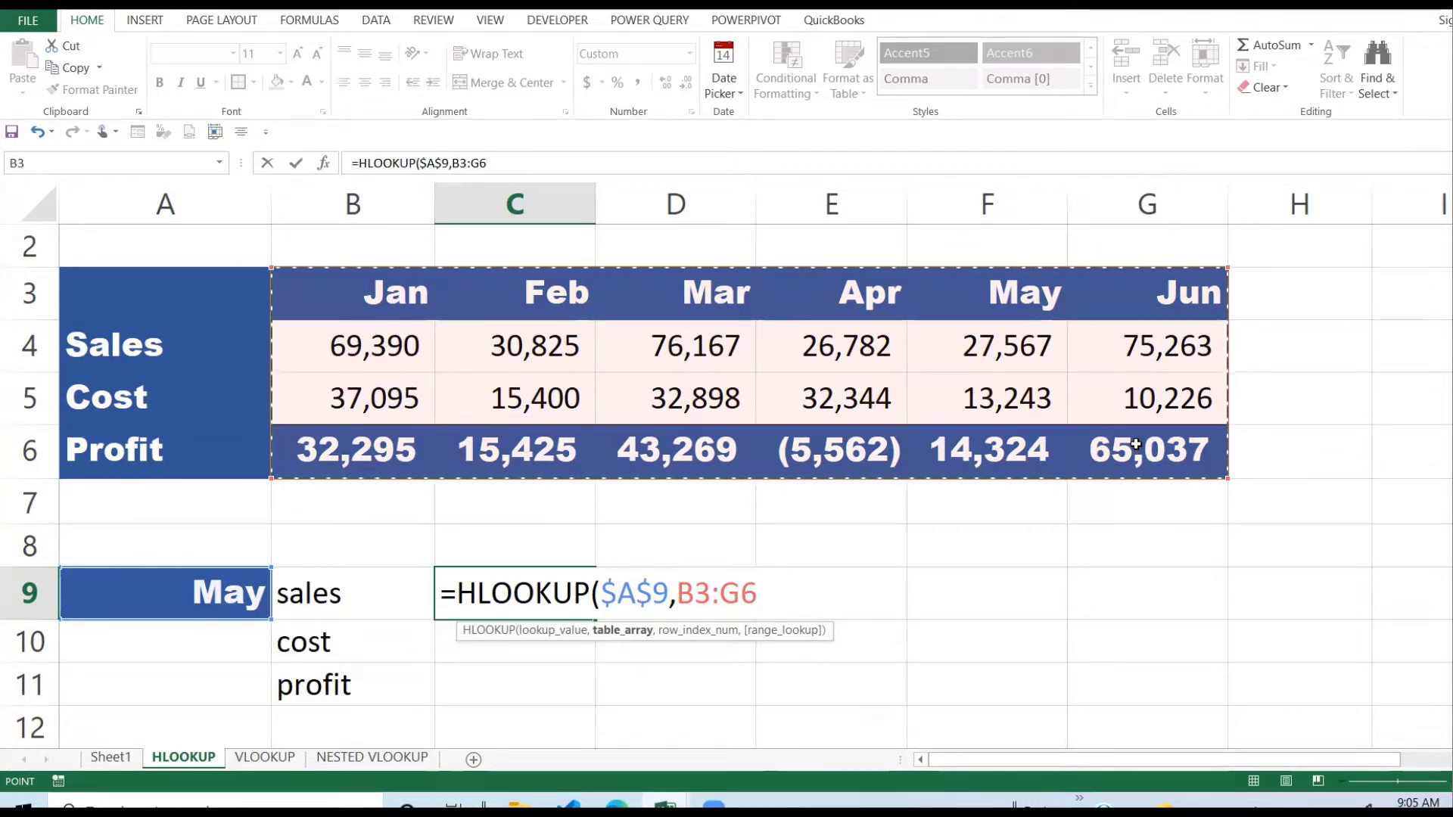
{"action": "key", "text": "F4"}
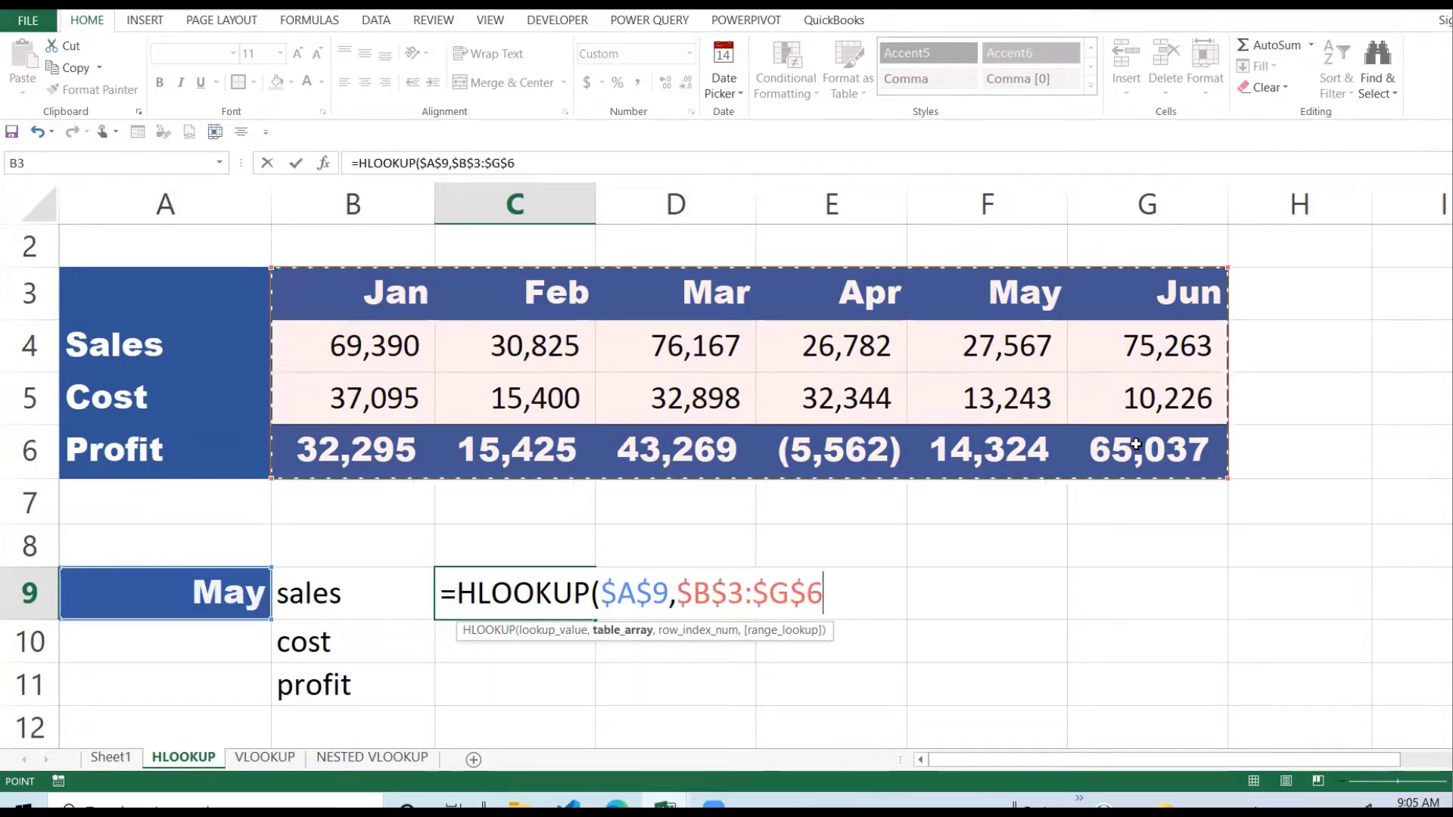
{"action": "type", "text": ","}
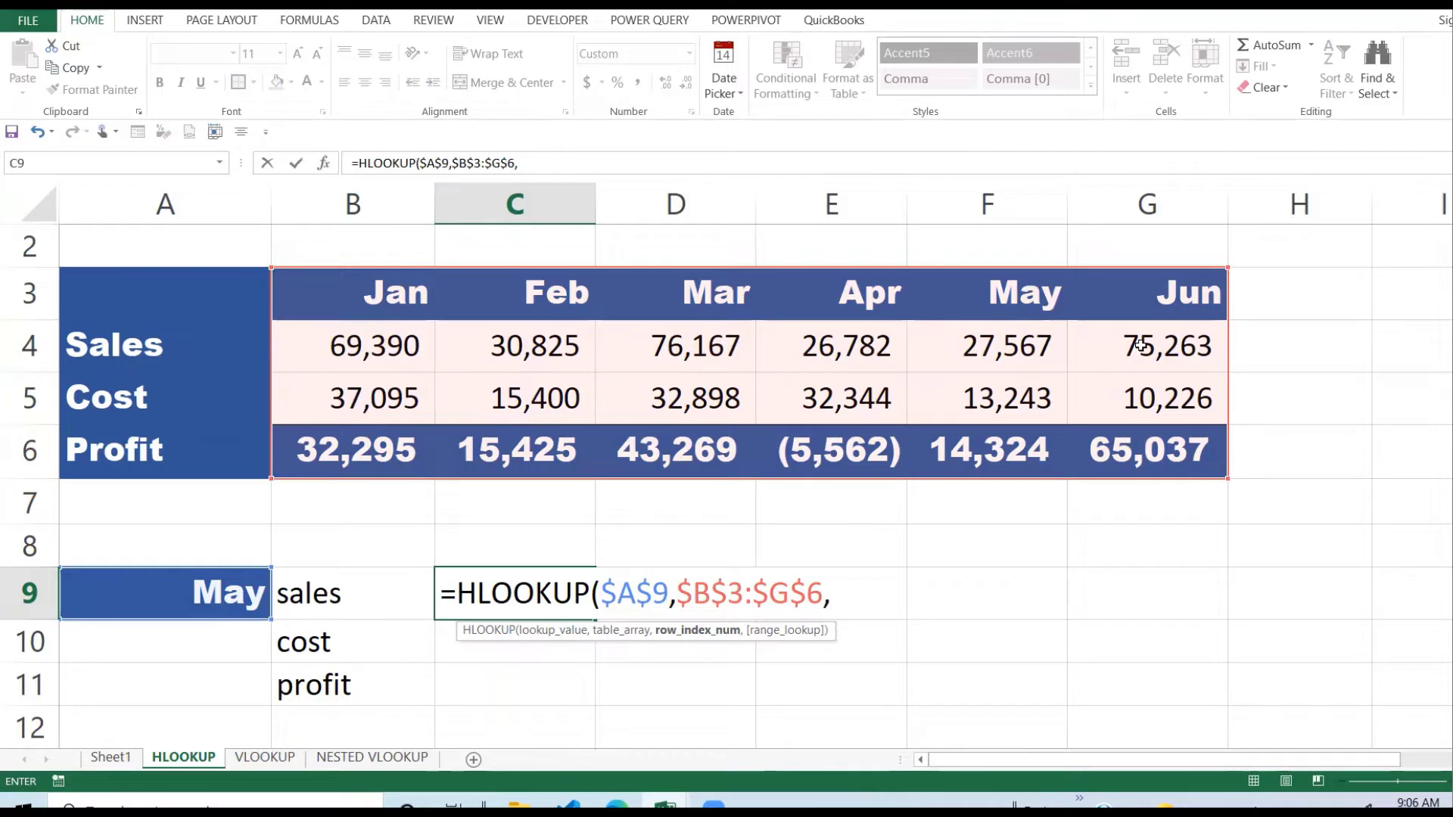
{"action": "type", "text": "2,"}
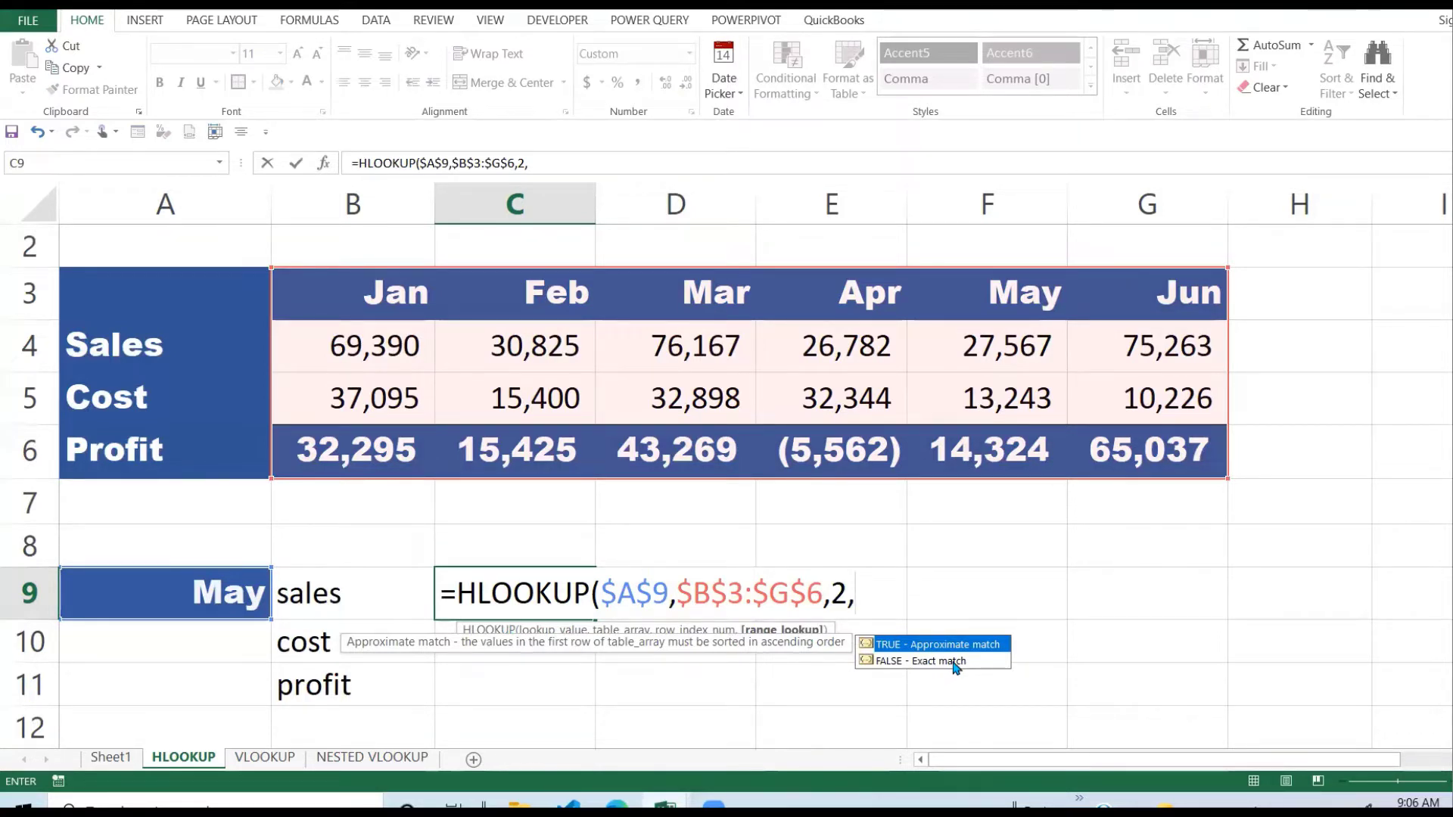
{"action": "left_click", "coordinate": [912, 662]}
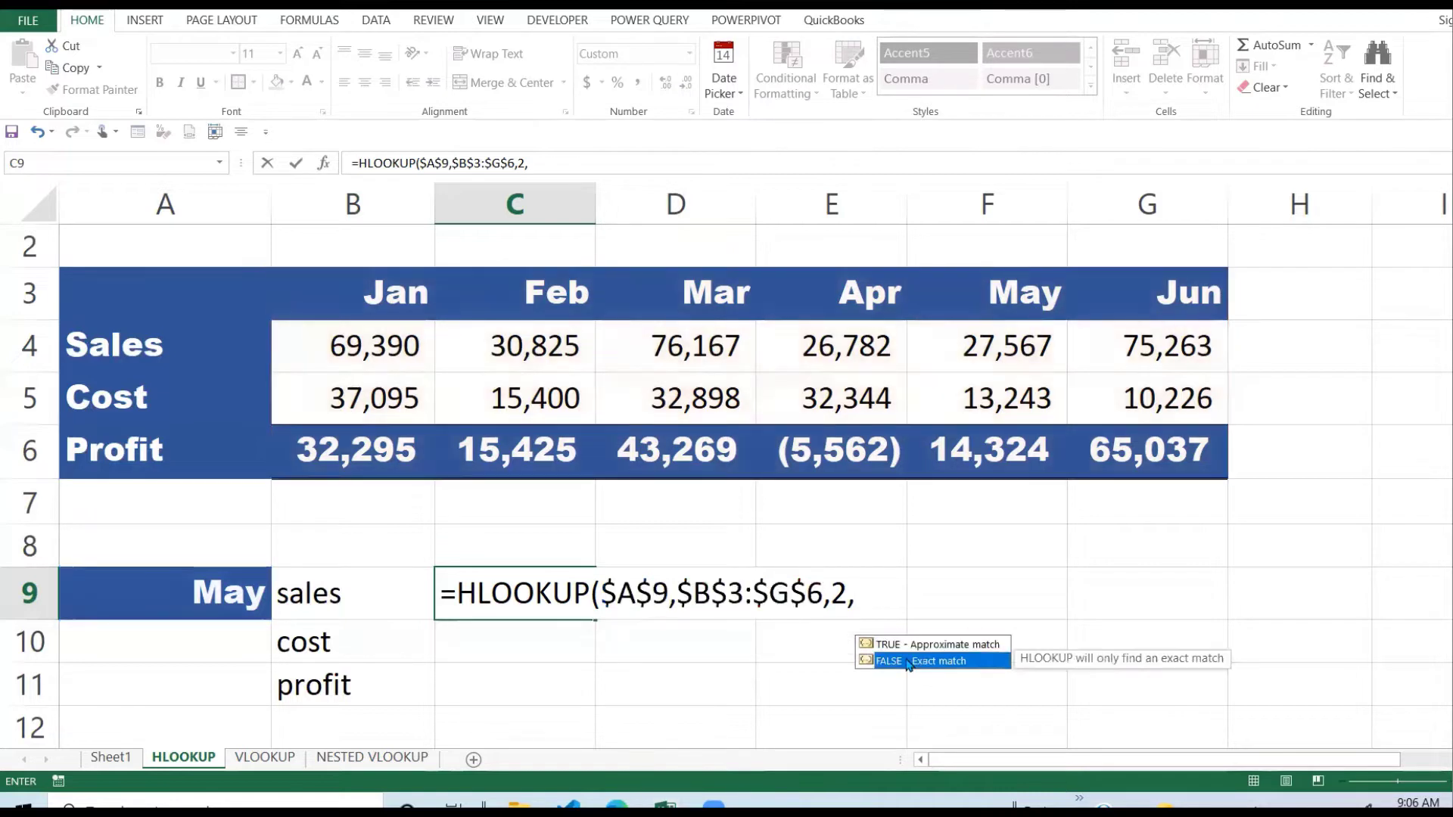
{"action": "double_click", "coordinate": [908, 662]}
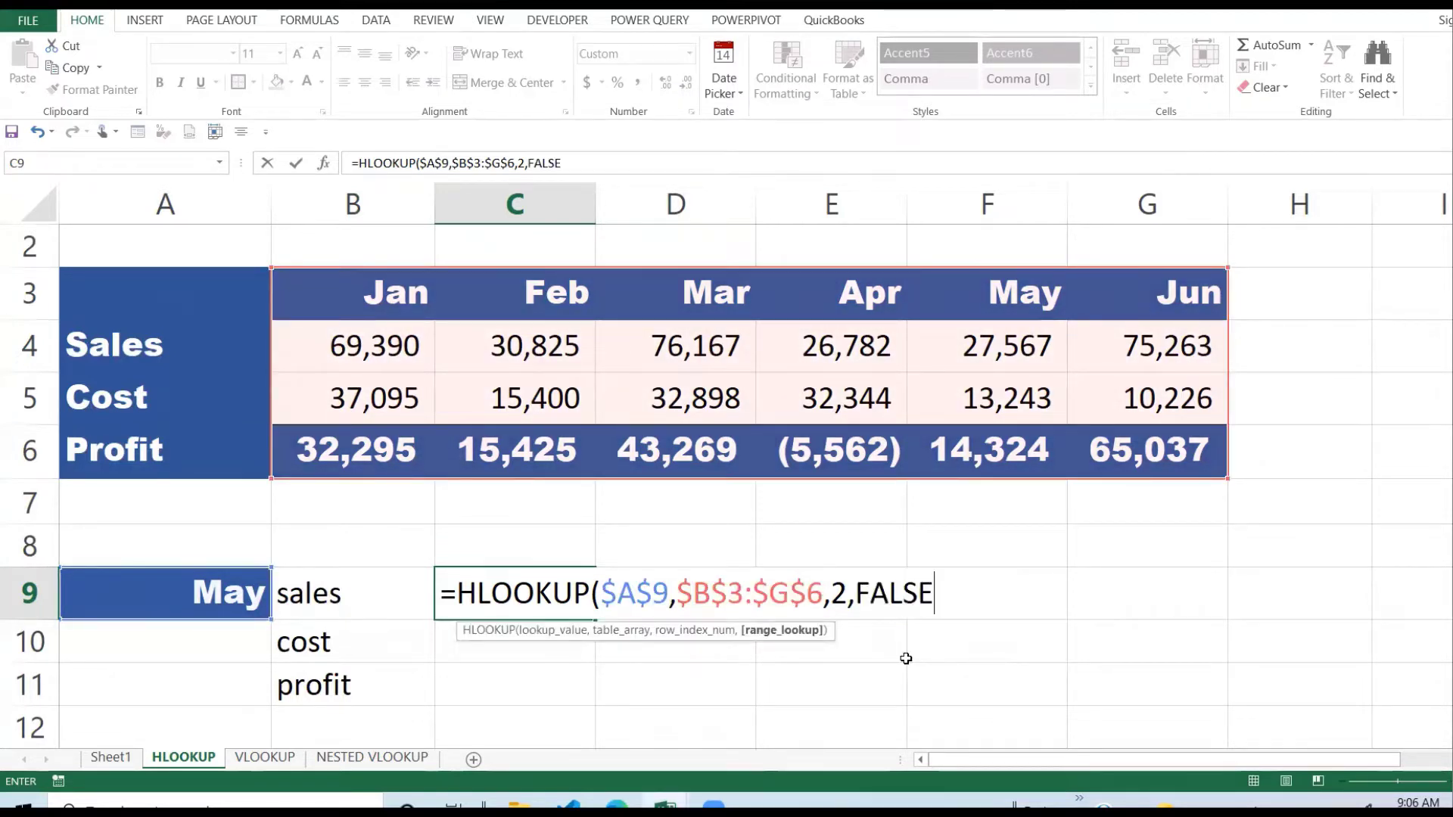
{"action": "type", "text": ")"}
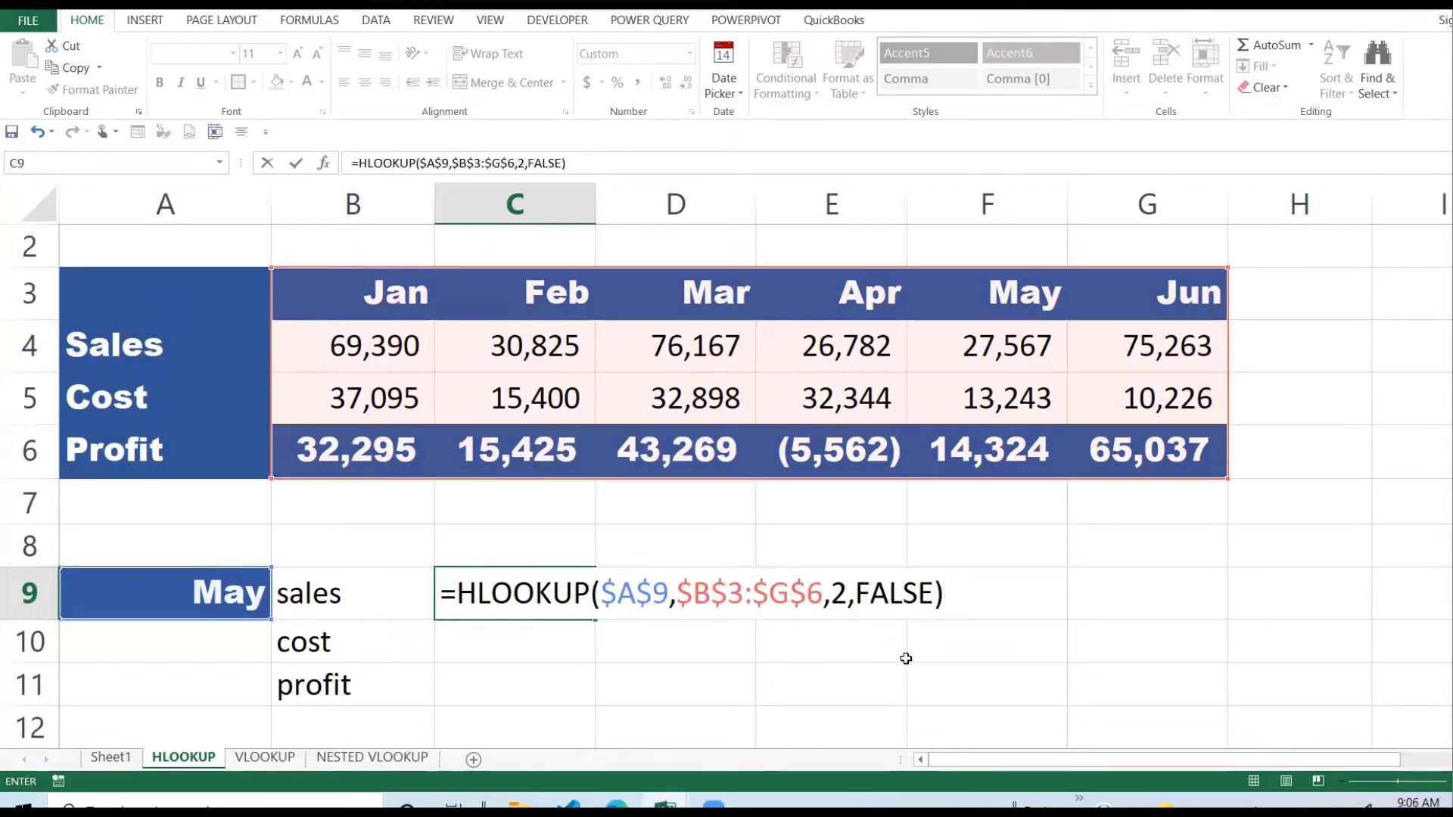
Commit the C9 sales lookup and check that its 27,567 matches May's sales in the table
{"action": "key", "text": "Return"}
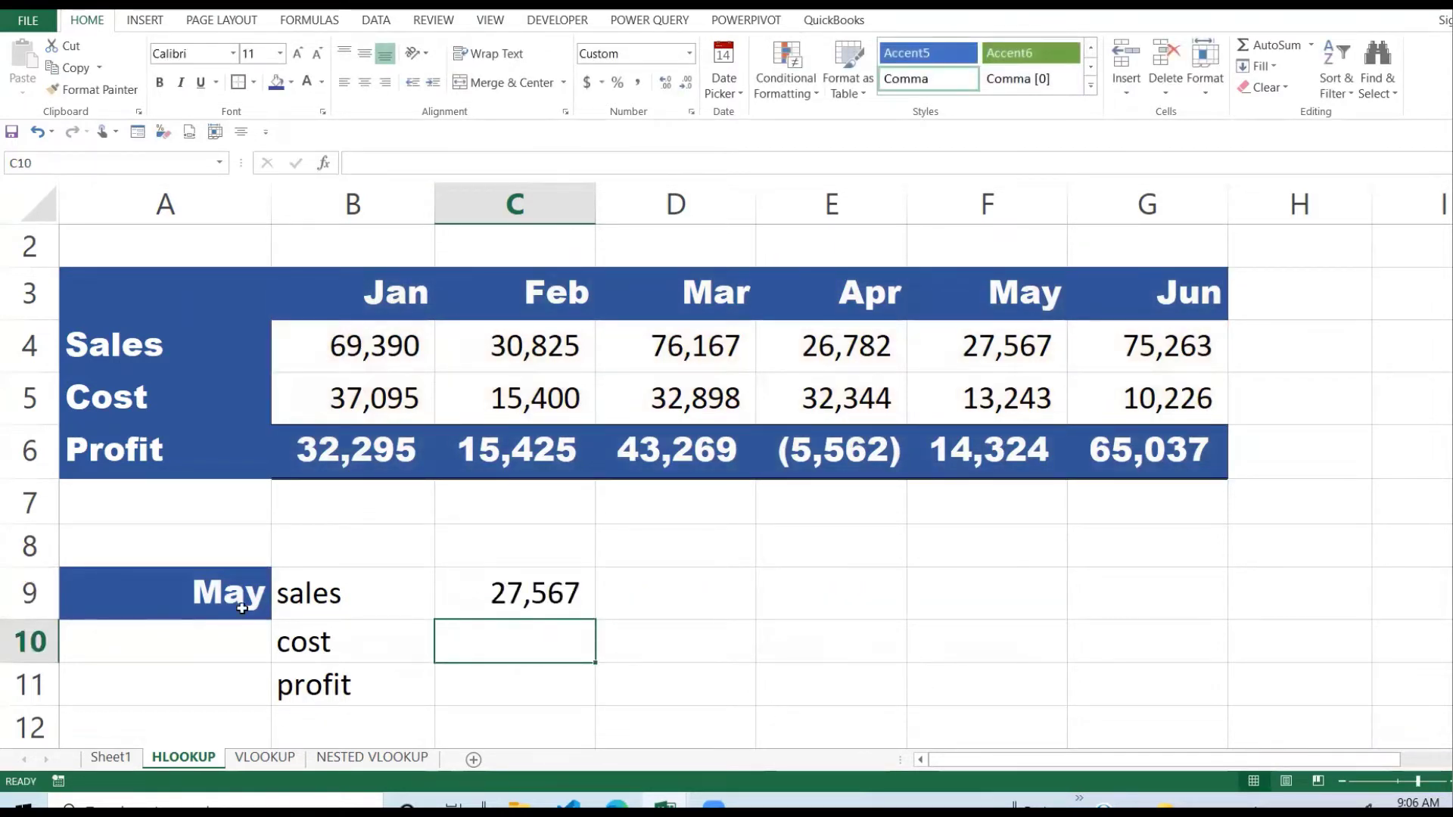
{"action": "left_click", "coordinate": [200, 590]}
{"action": "left_click", "coordinate": [393, 598]}
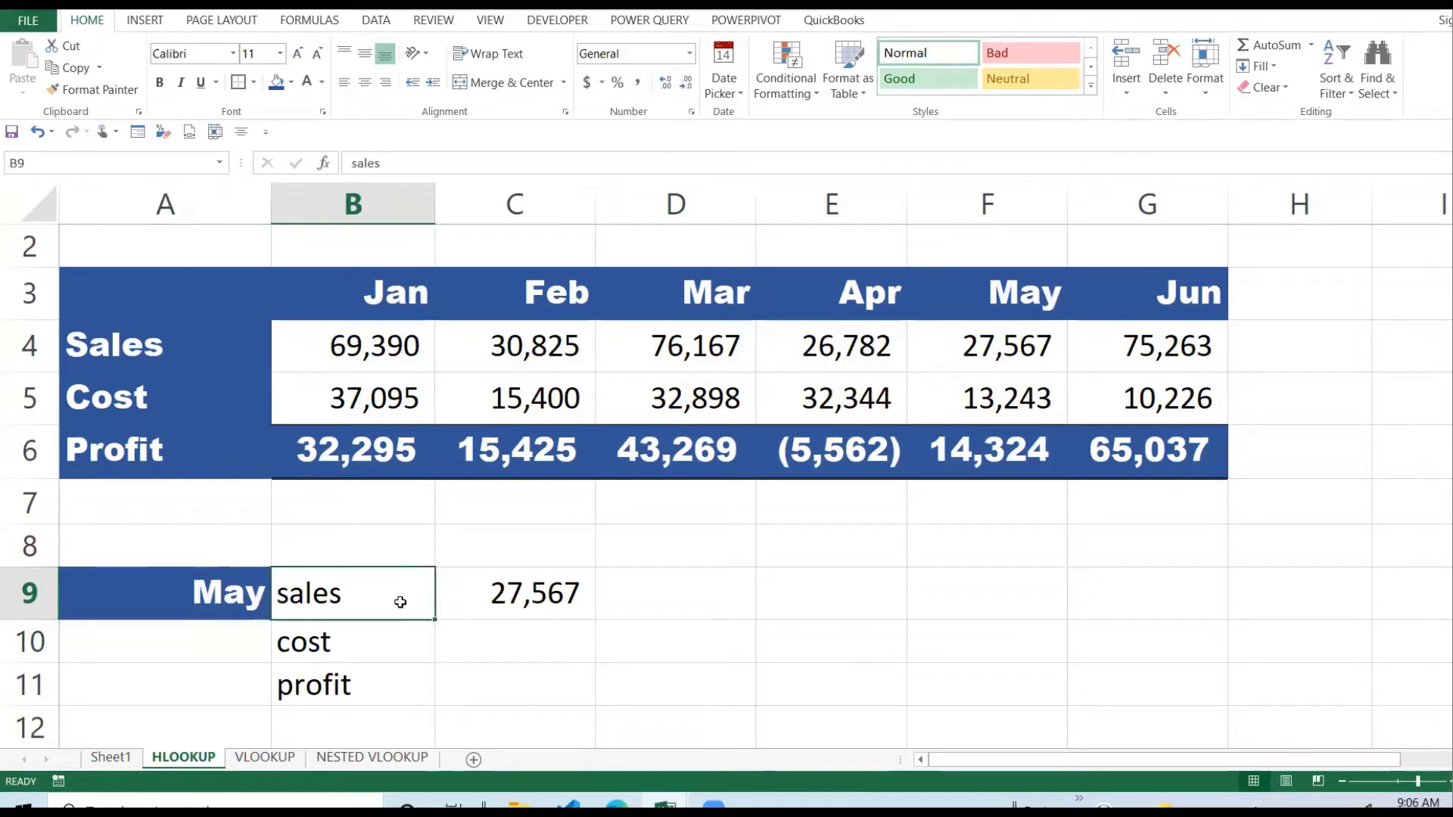
{"action": "left_click", "coordinate": [543, 600]}
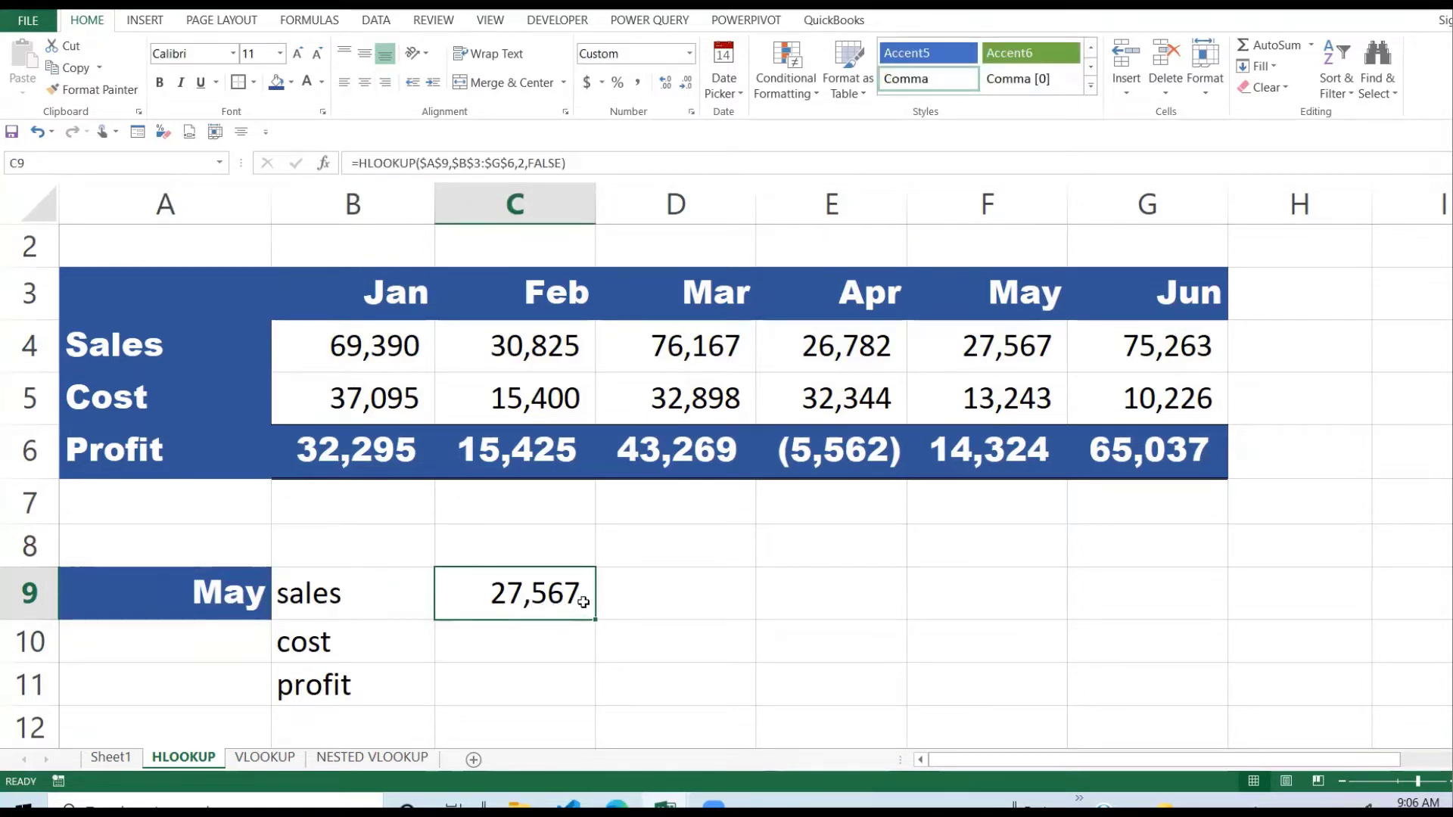
{"action": "left_click", "coordinate": [1026, 350]}
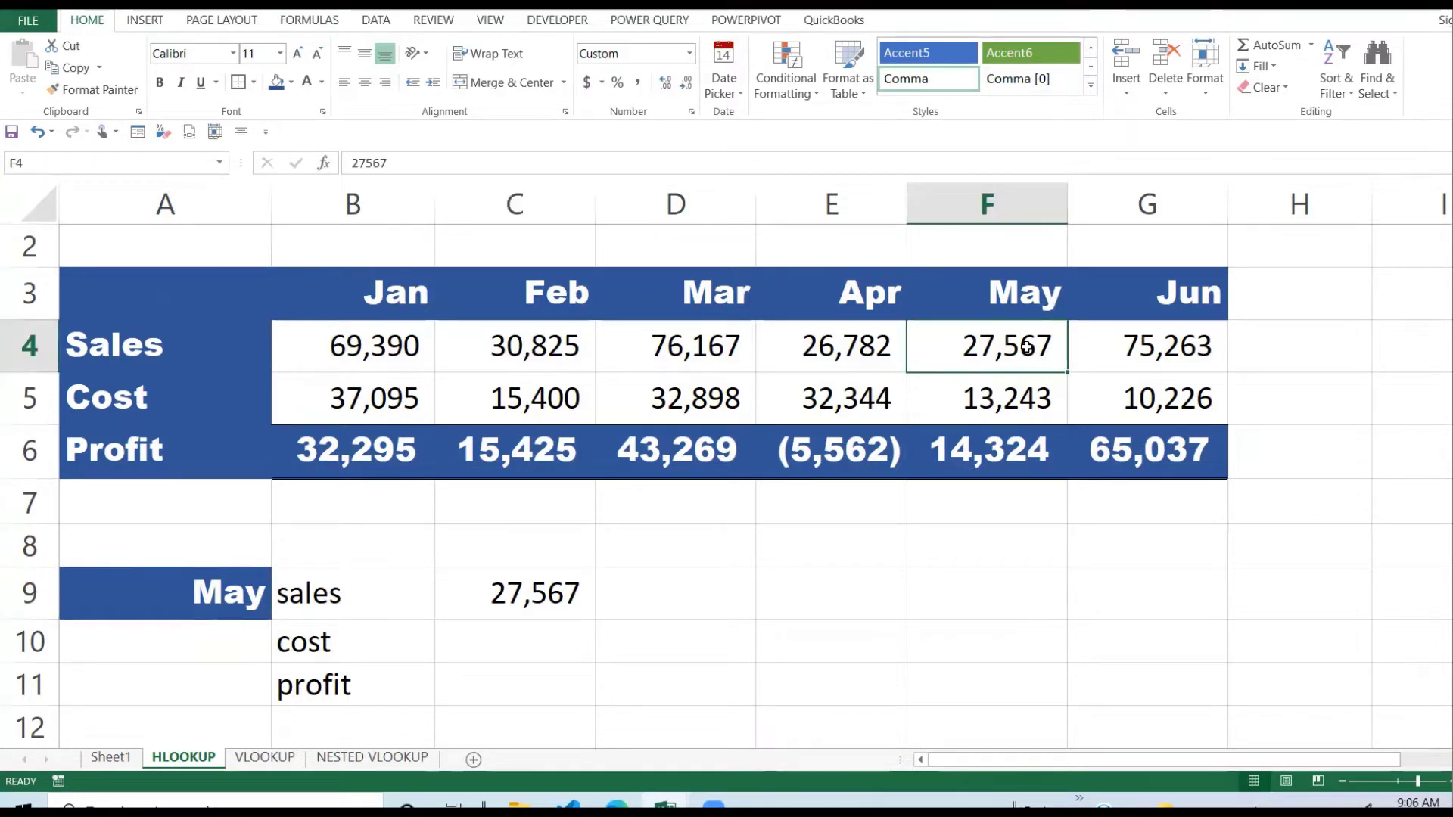
{"action": "left_click", "coordinate": [552, 597]}
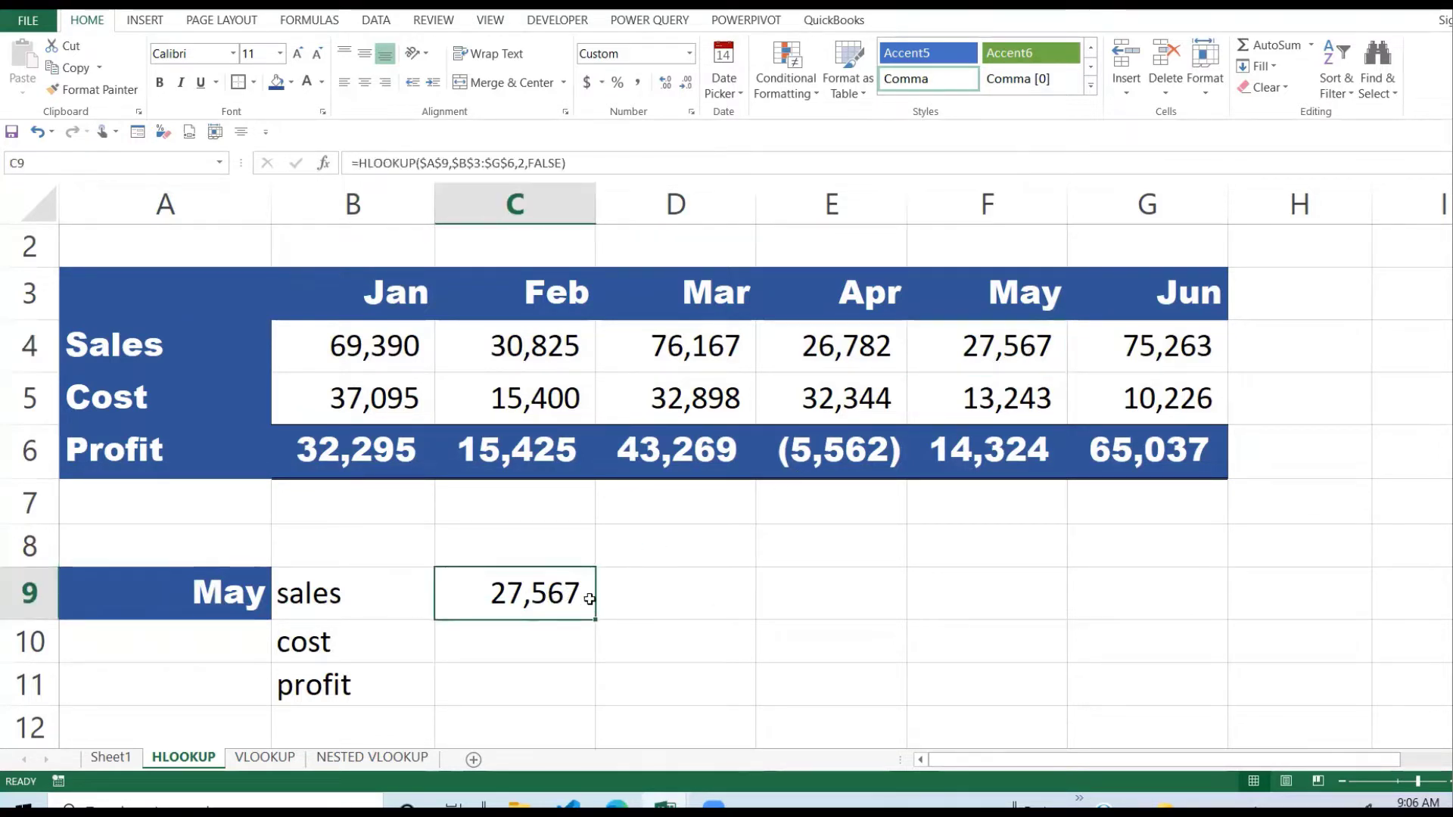
{"action": "left_click", "coordinate": [554, 627]}
{"action": "left_click", "coordinate": [552, 595]}
Fill the C9 formula down to C10 and C11, then start editing C10's formula
{"action": "left_click_drag", "start_coordinate": [594, 619], "coordinate": [575, 693]}
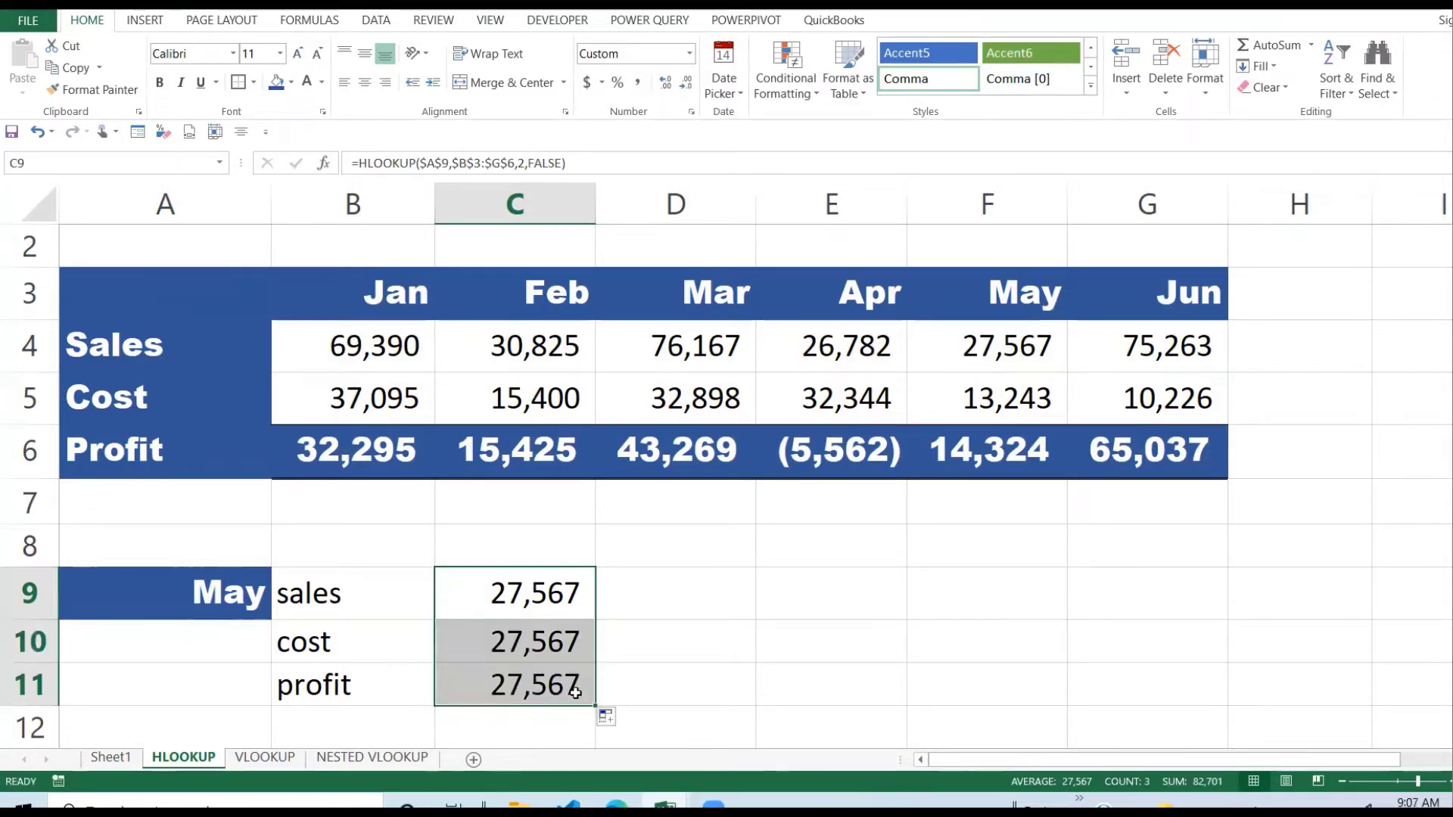
{"action": "left_click", "coordinate": [577, 646]}
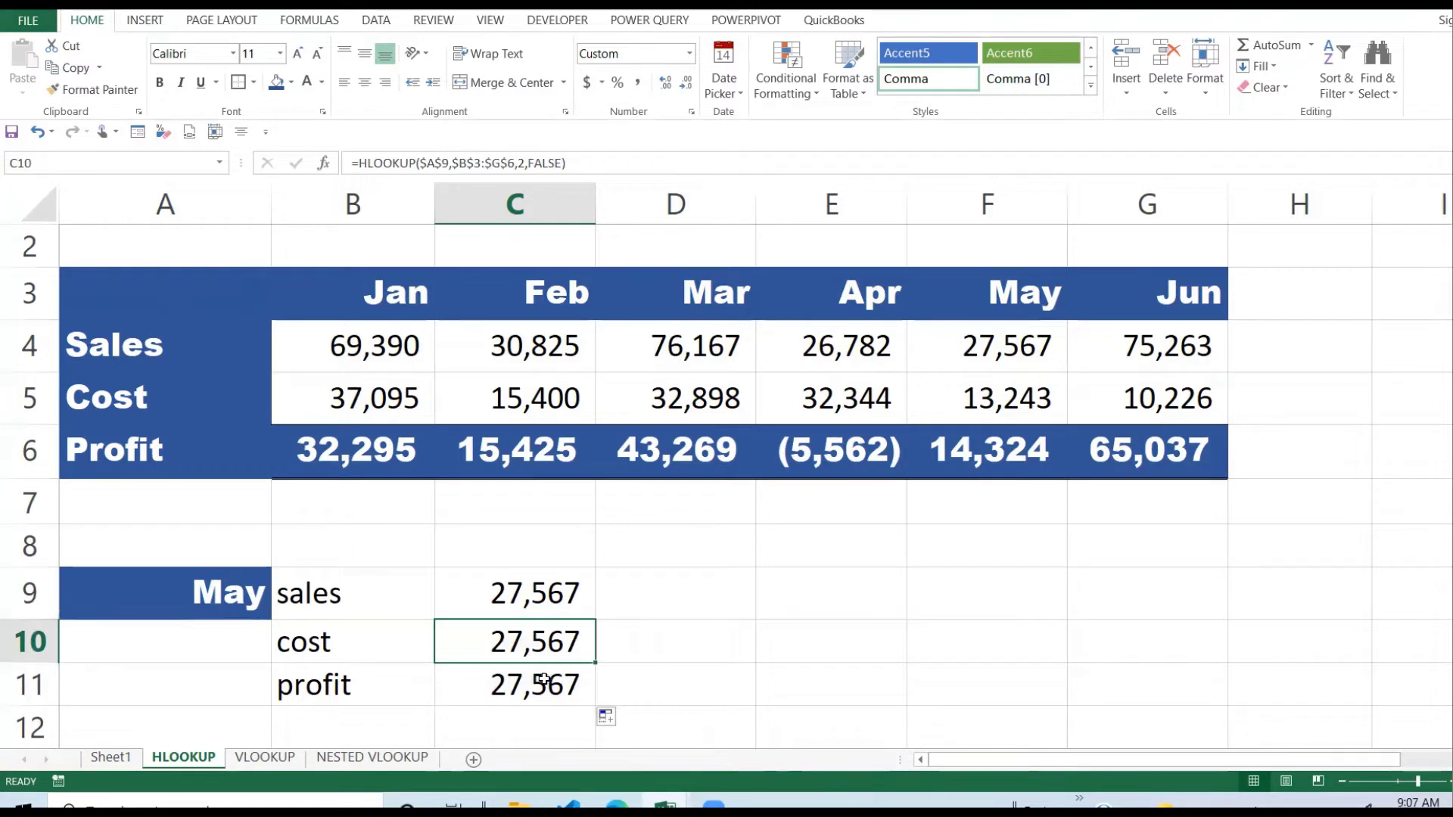
{"action": "left_click", "coordinate": [545, 679]}
{"action": "left_click", "coordinate": [564, 641]}
{"action": "left_click", "coordinate": [332, 648]}
{"action": "left_click", "coordinate": [492, 642]}
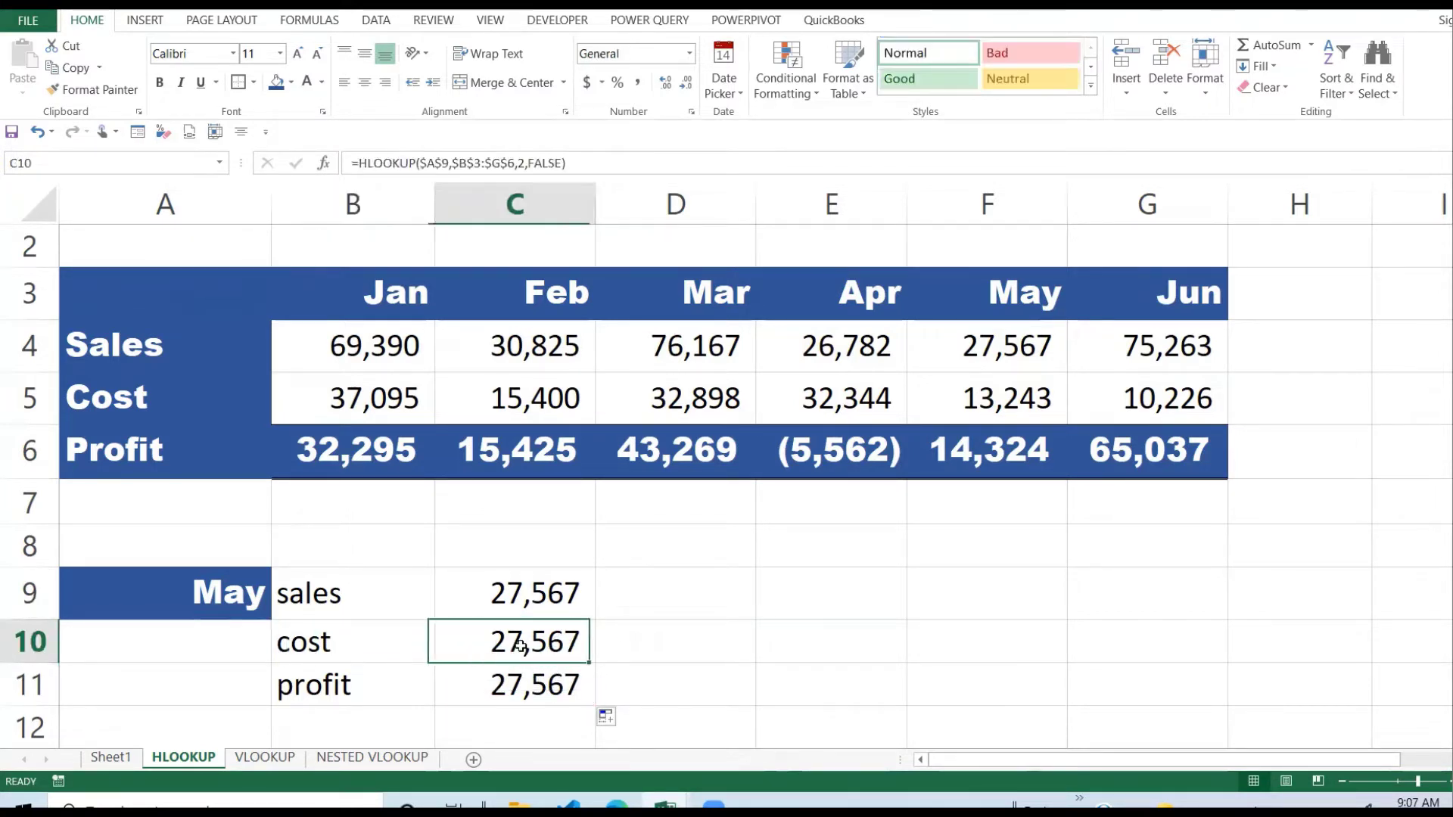
{"action": "left_click", "coordinate": [535, 596]}
{"action": "left_click", "coordinate": [534, 644]}
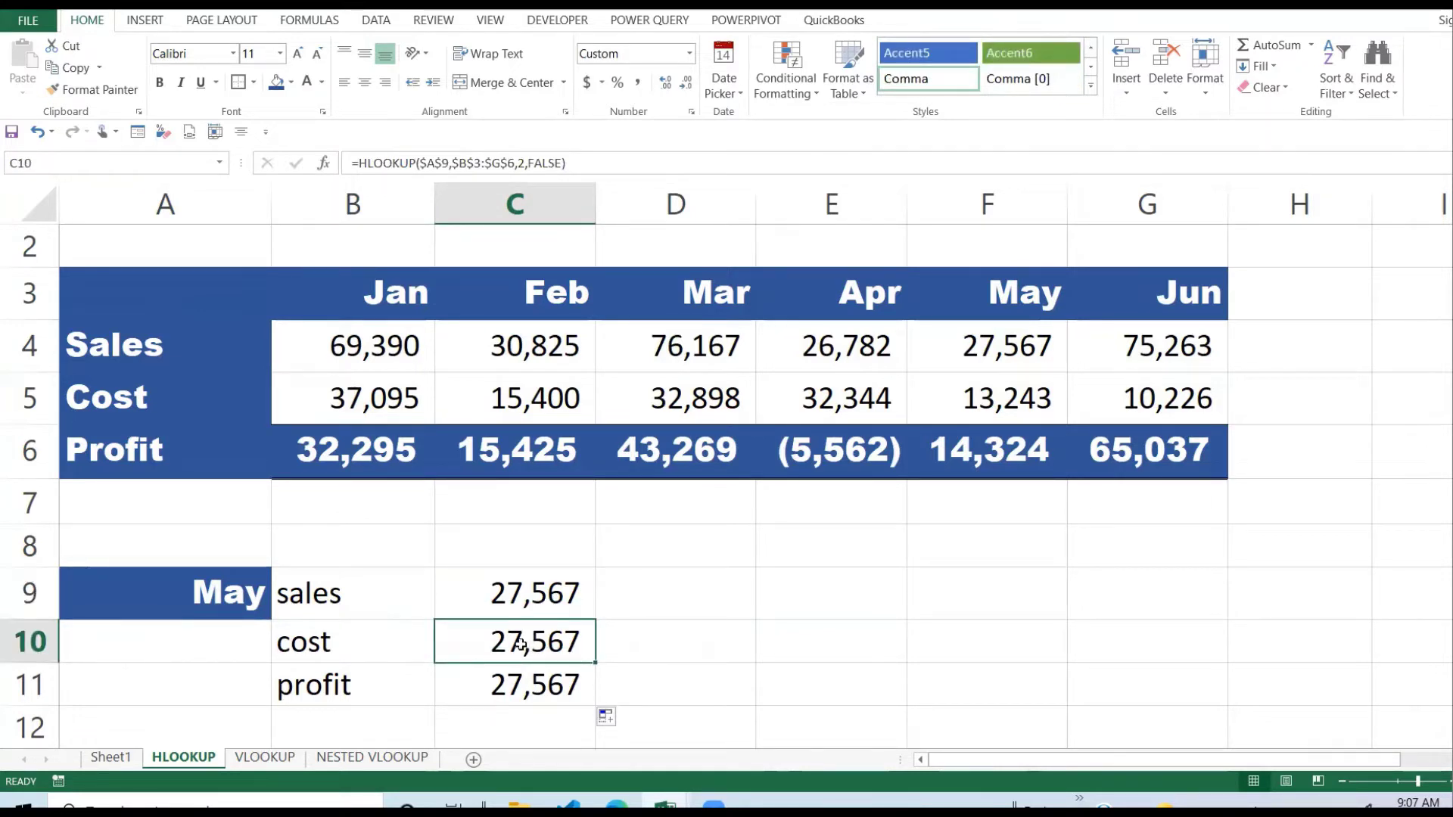
{"action": "double_click", "coordinate": [530, 645]}
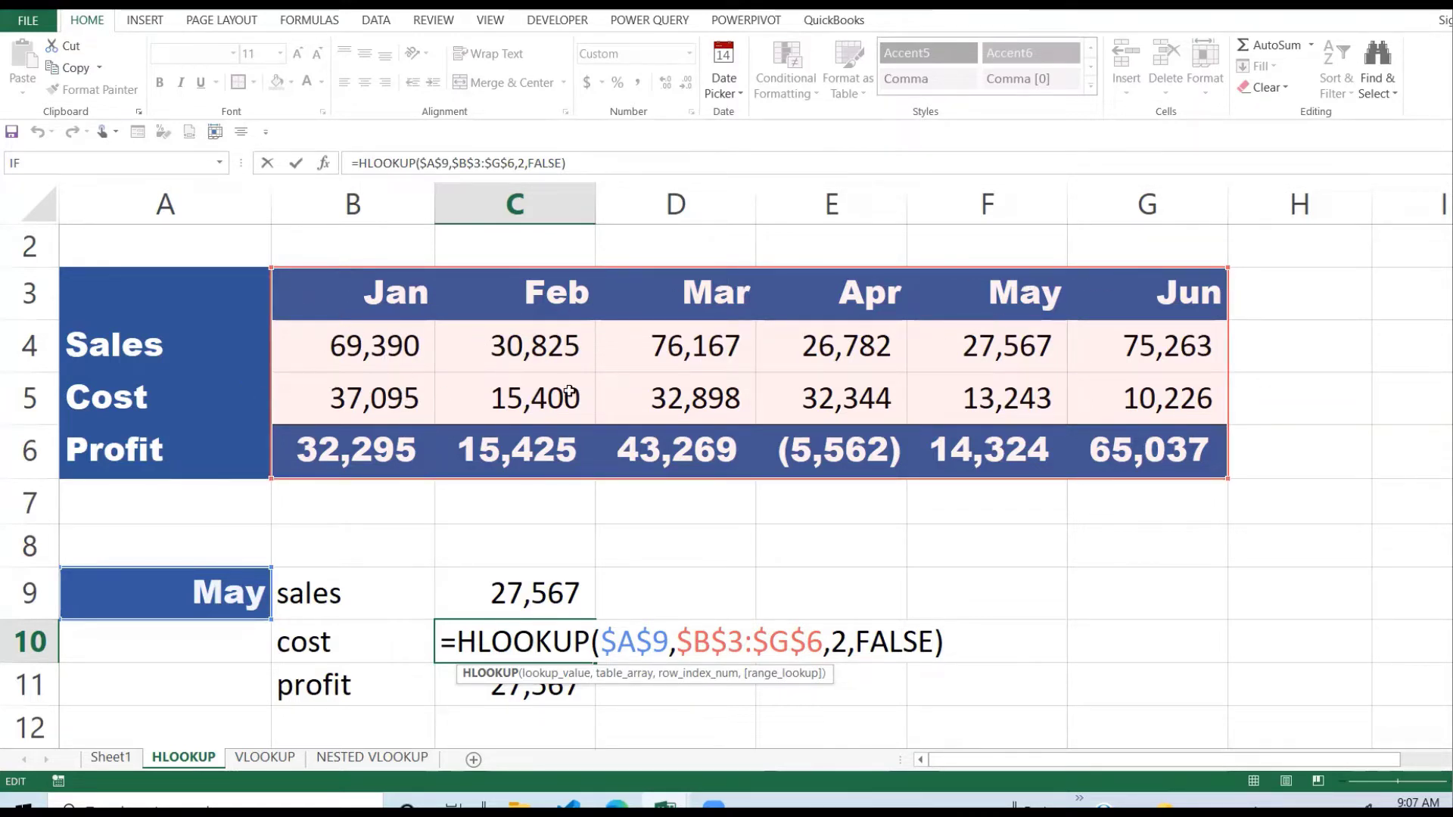
Change C10's row index from 2 to 3 so it returns May's cost of 13,243
{"action": "left_click", "coordinate": [845, 644]}
{"action": "key", "text": "BackSpace"}
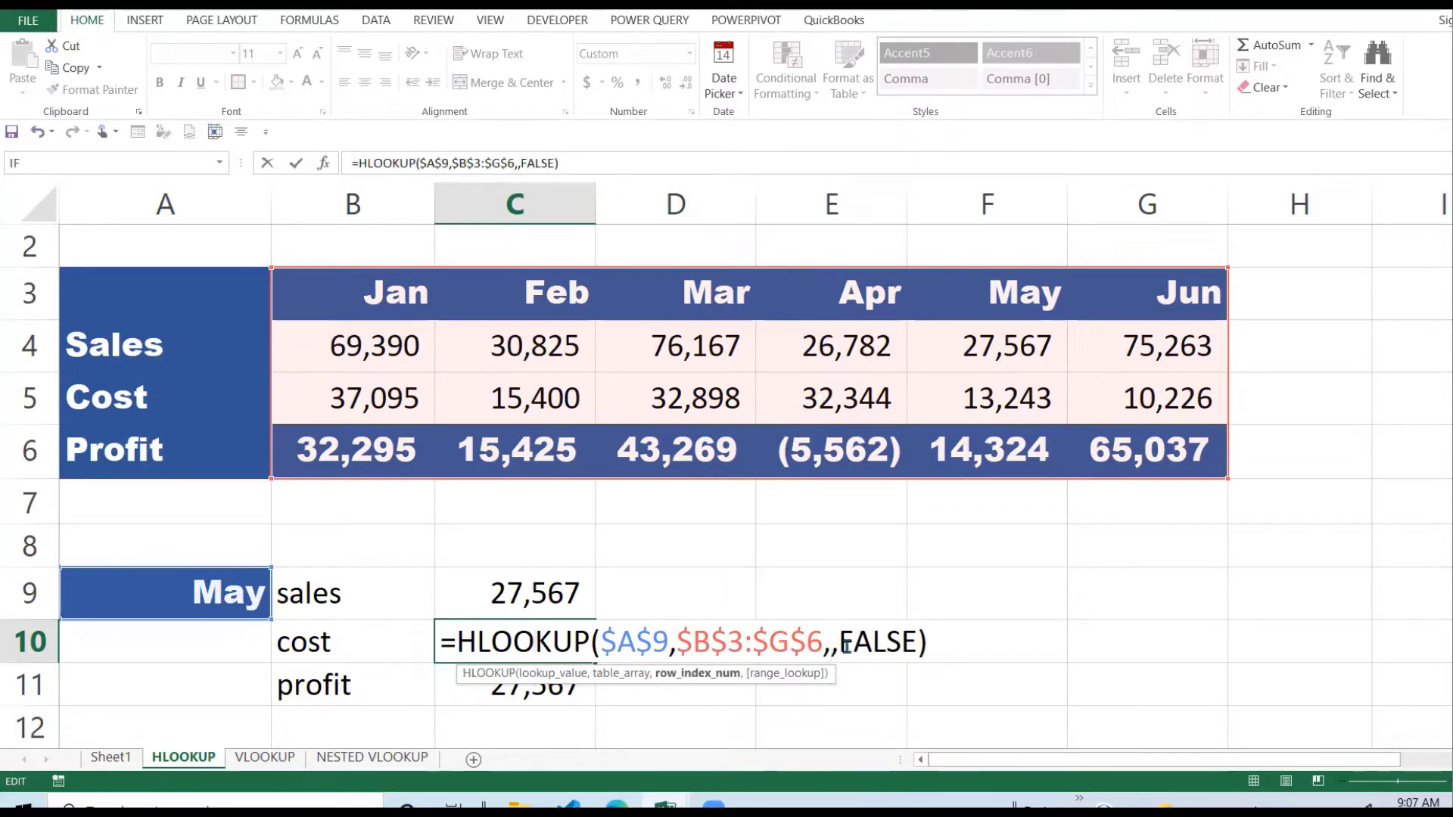
{"action": "type", "text": "3"}
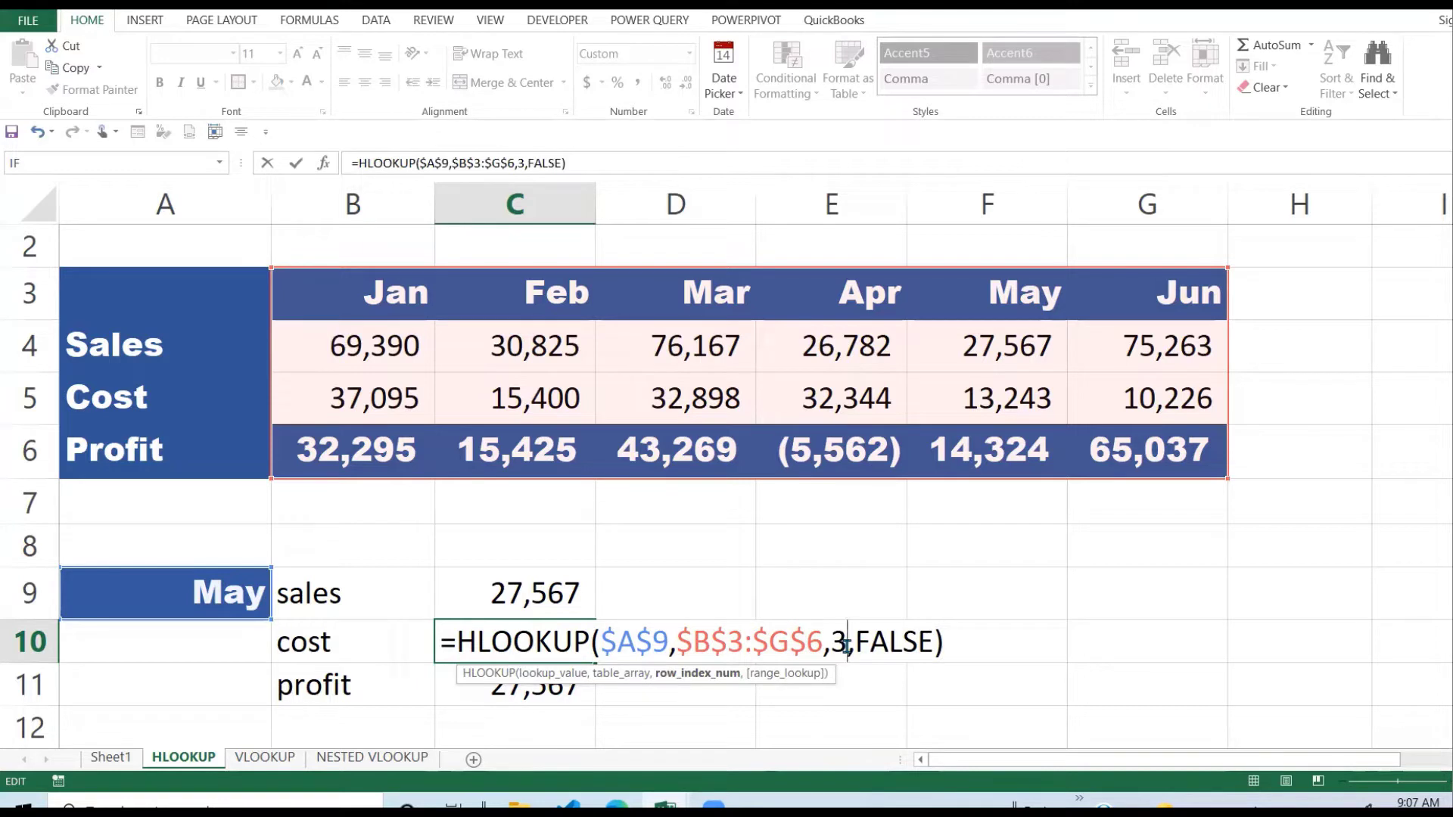
{"action": "key", "text": "Return"}
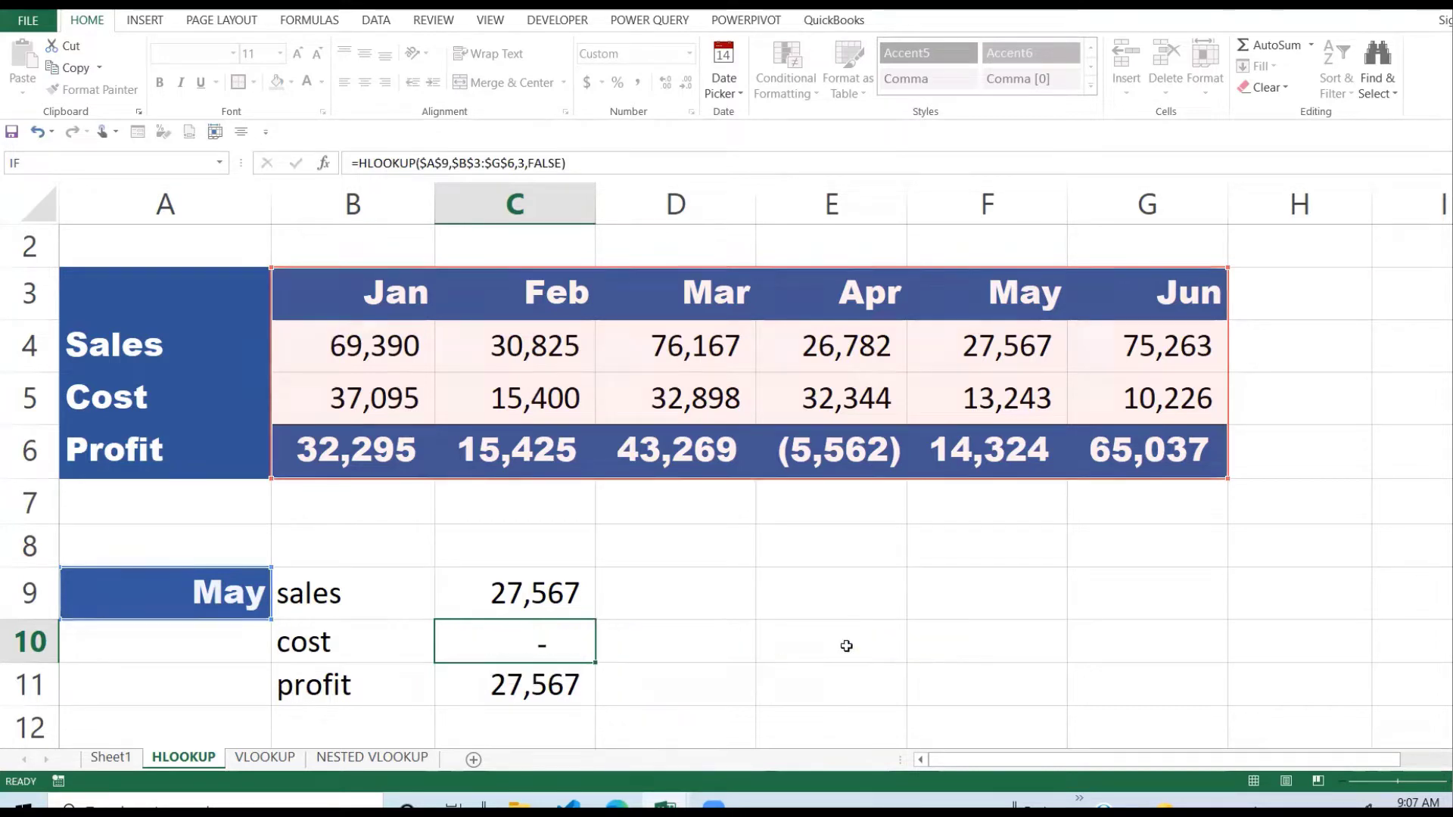
{"action": "left_click", "coordinate": [527, 634]}
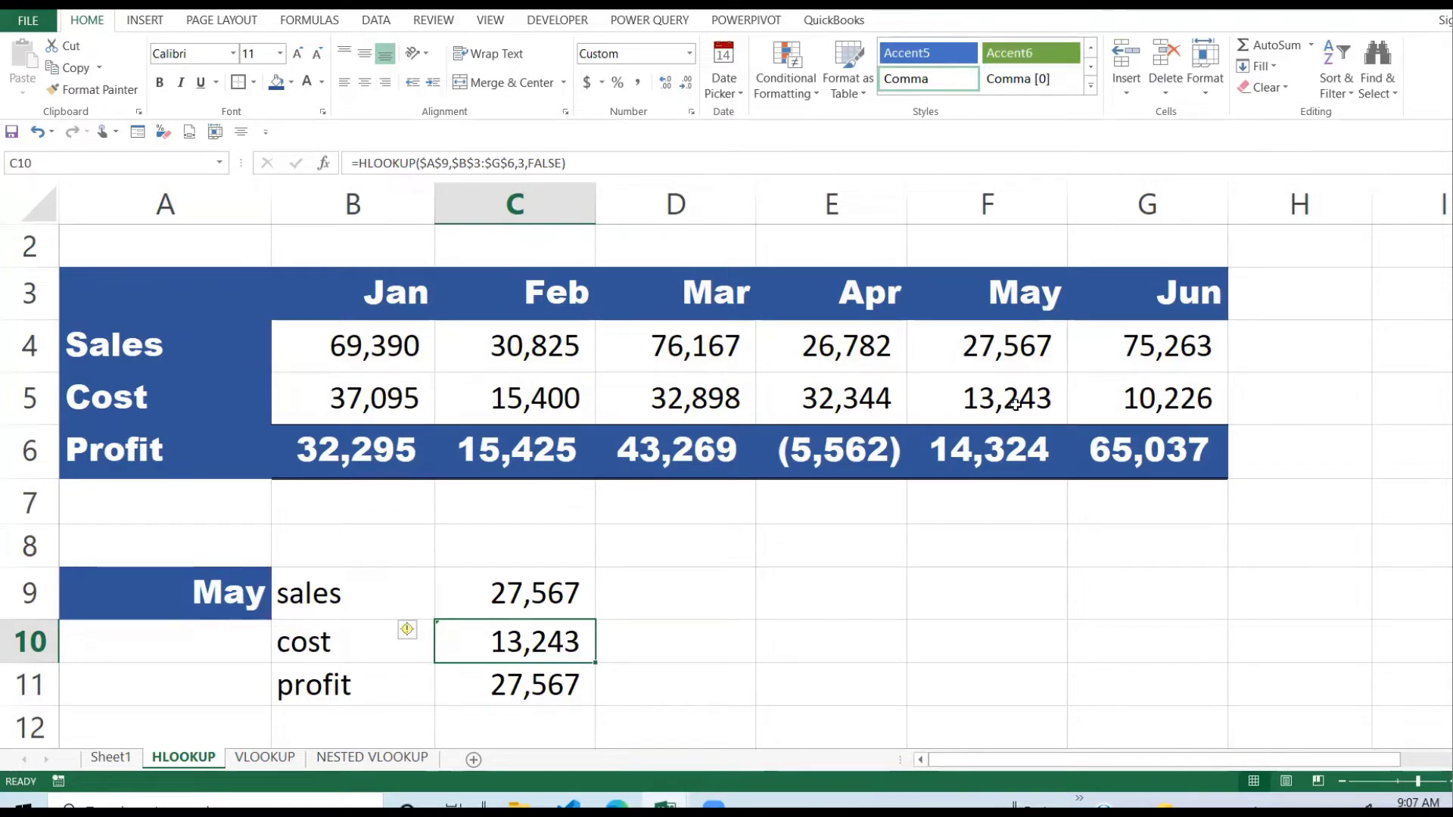
{"action": "left_click", "coordinate": [534, 685]}
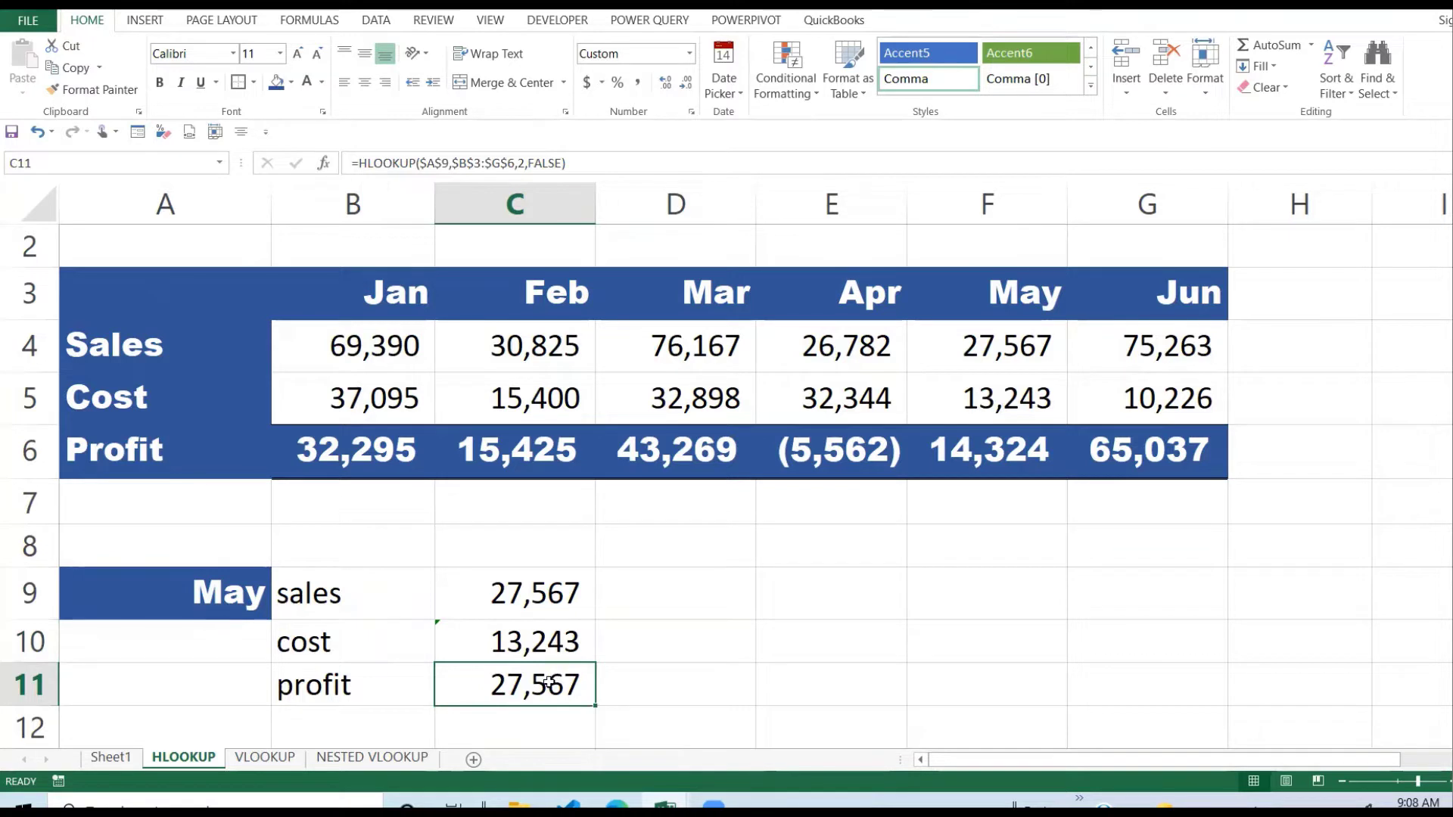
Change C11's row index from 2 to 4 so it shows May's profit of 14,324
{"action": "double_click", "coordinate": [548, 684]}
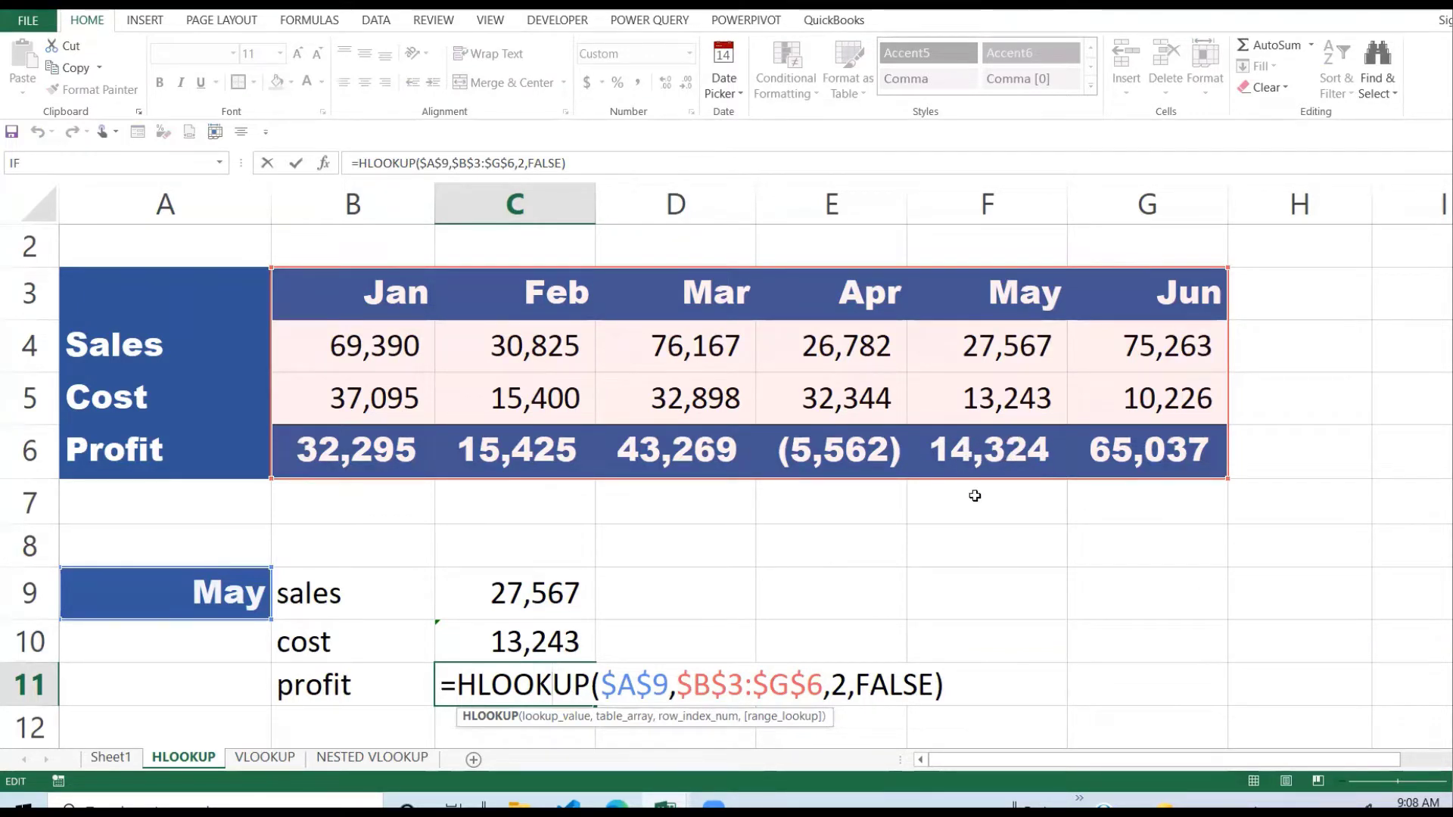
{"action": "left_click", "coordinate": [838, 685]}
{"action": "key", "text": "BackSpace"}
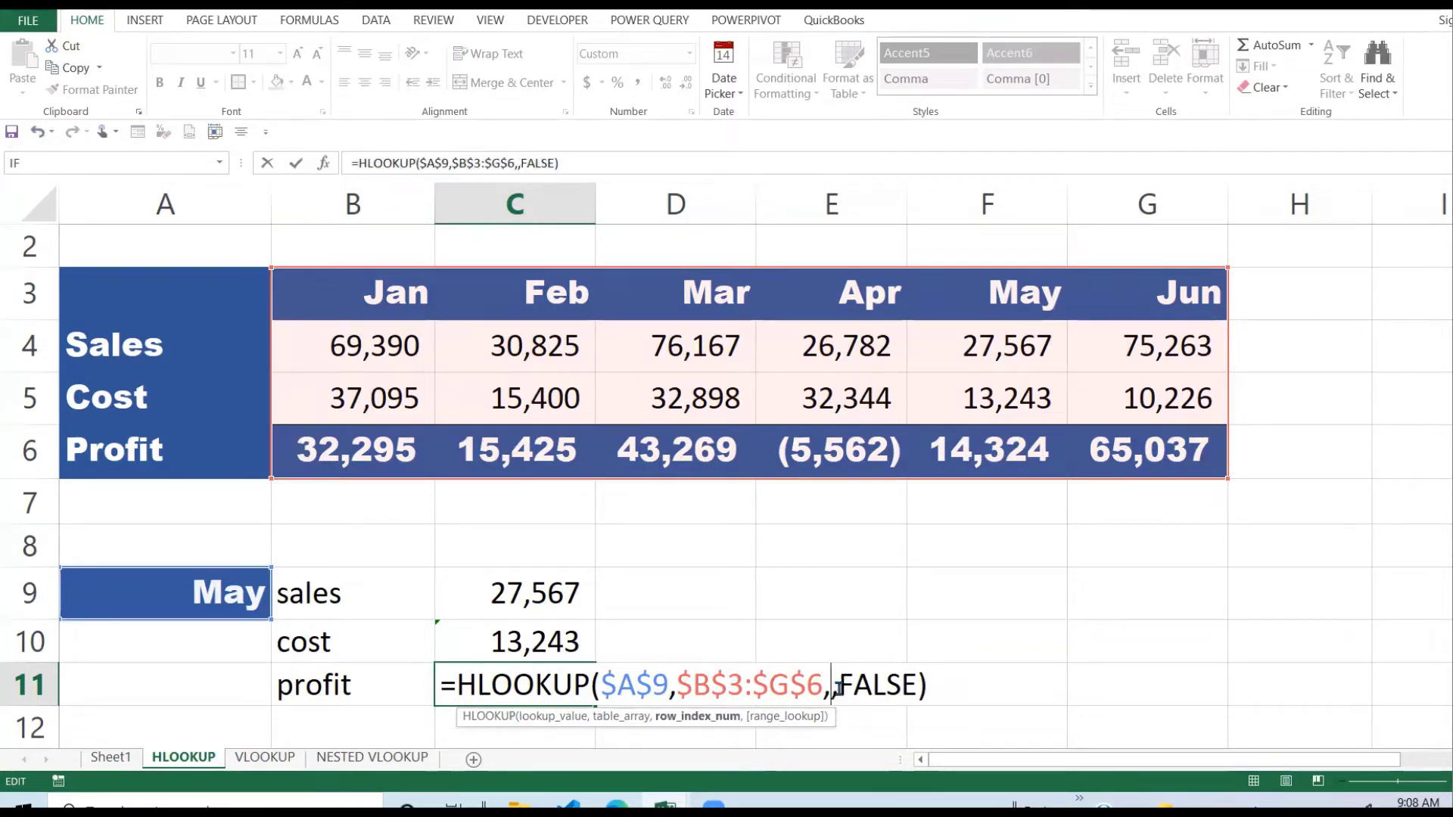
{"action": "type", "text": "4"}
{"action": "key", "text": "Return"}
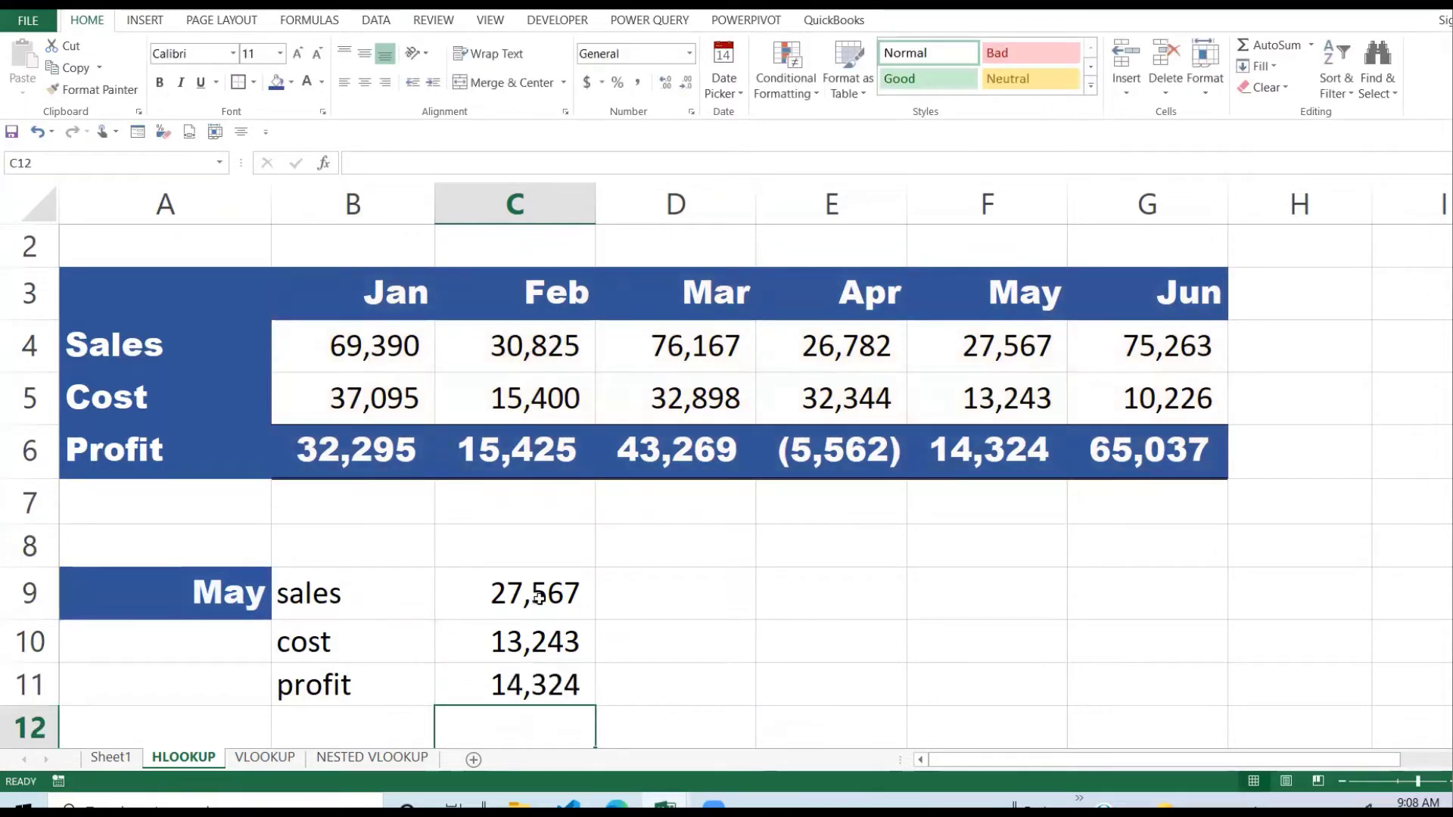
{"action": "left_click_drag", "start_coordinate": [530, 594], "coordinate": [533, 685]}
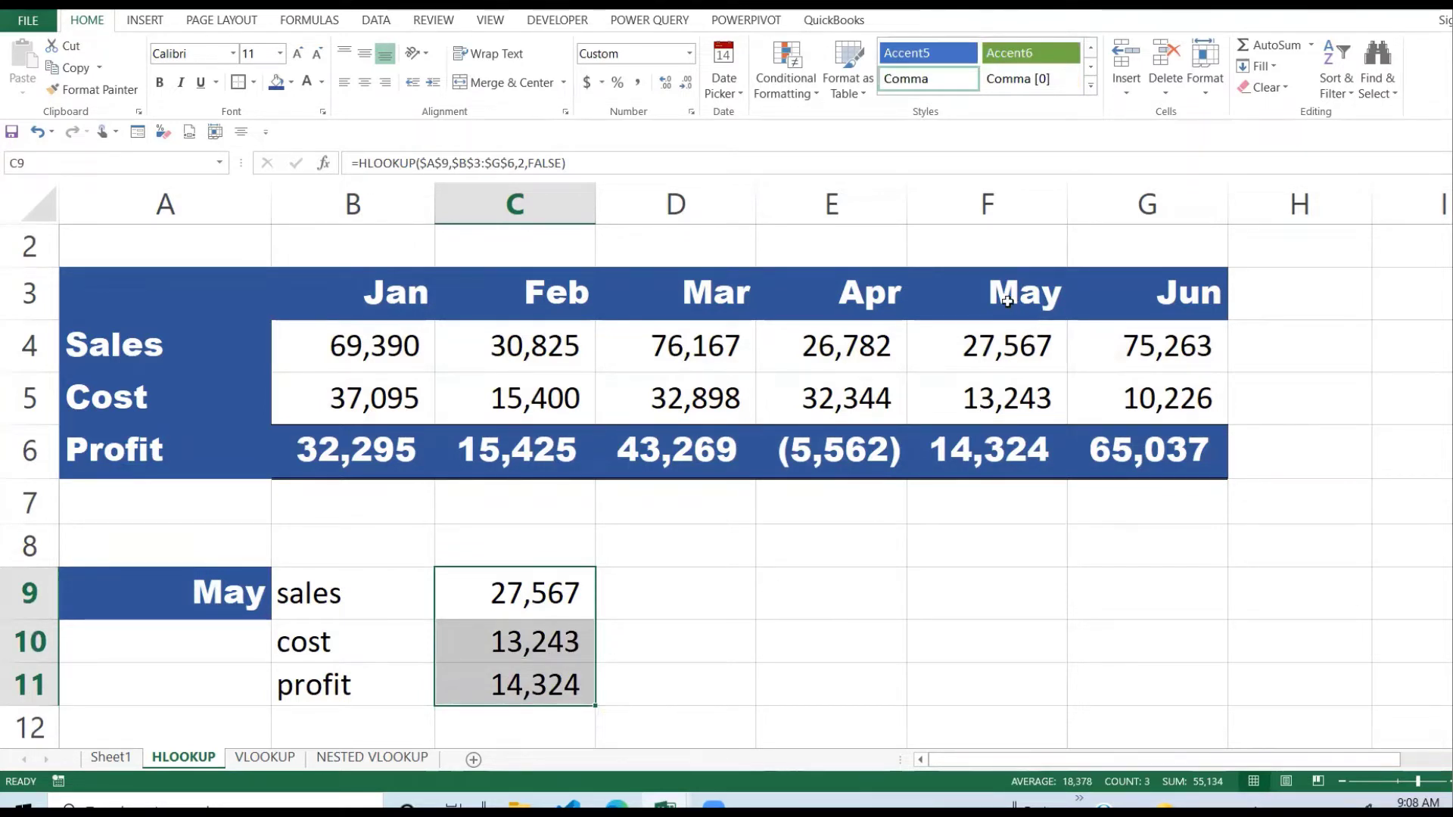
Switch the lookup month to Jan and compare the C9:C11 results with Jan's table column
{"action": "left_click_drag", "start_coordinate": [1008, 299], "coordinate": [1003, 453]}
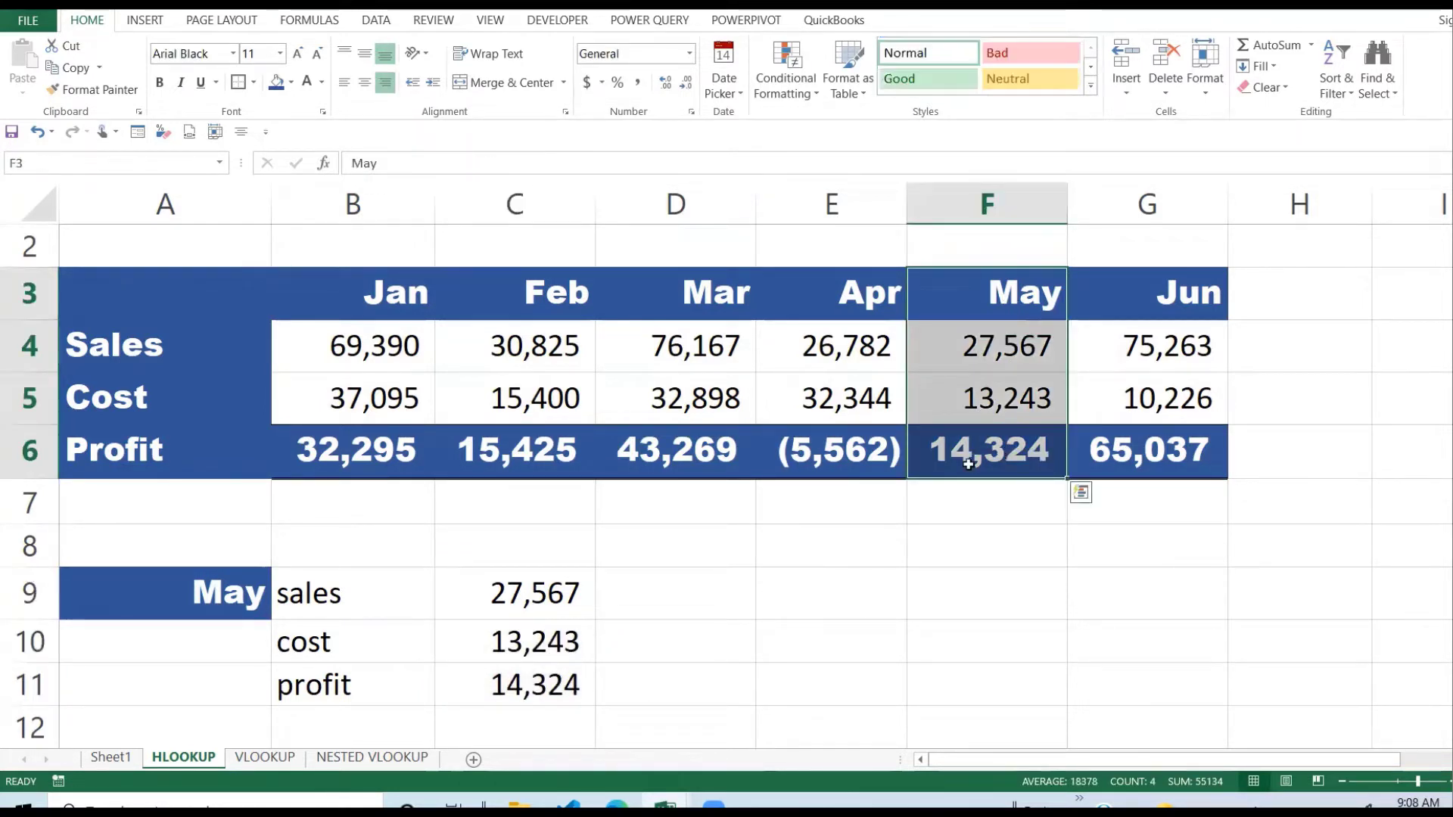
{"action": "left_click", "coordinate": [526, 602]}
{"action": "left_click", "coordinate": [229, 606]}
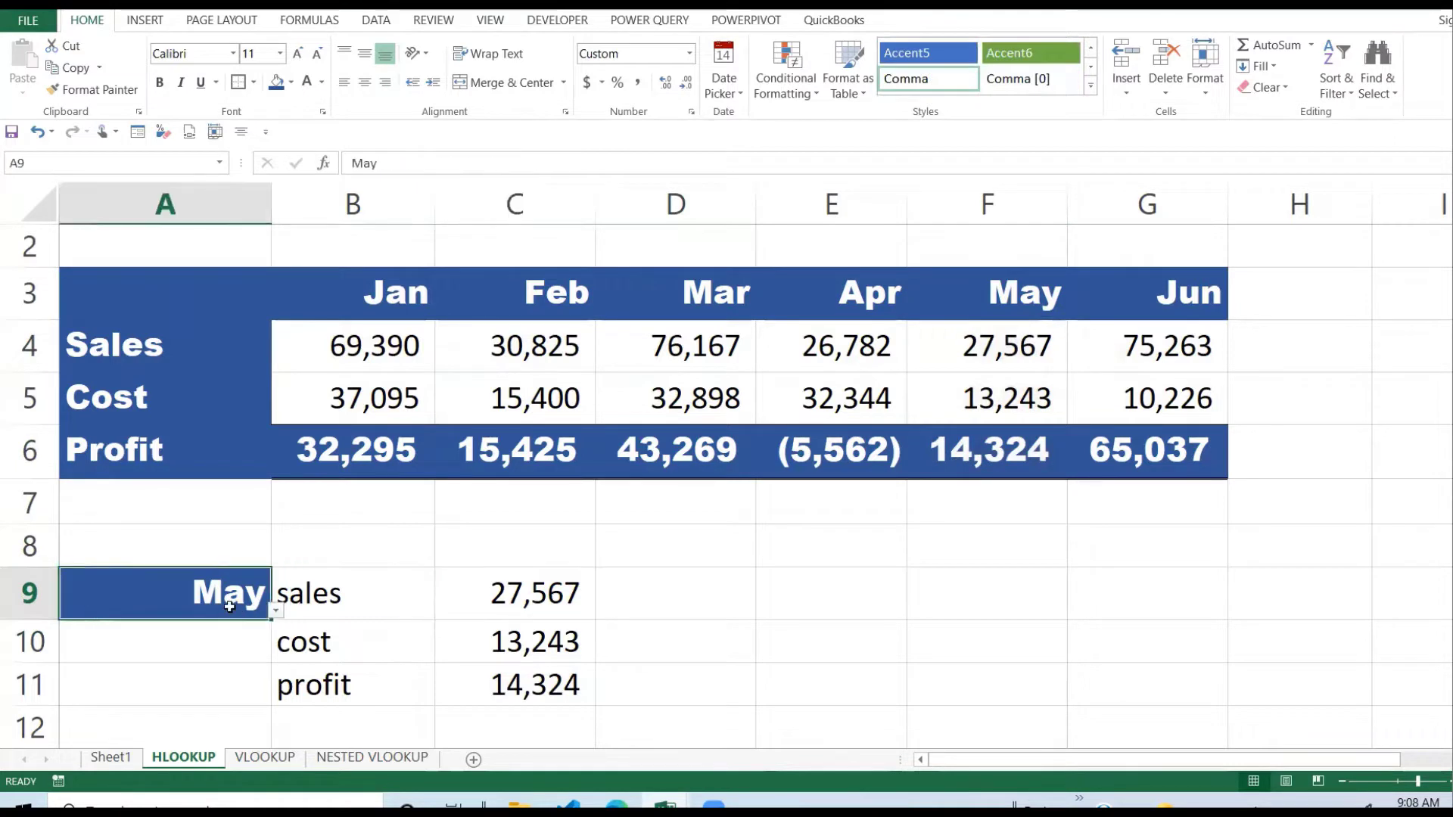
{"action": "left_click", "coordinate": [274, 612]}
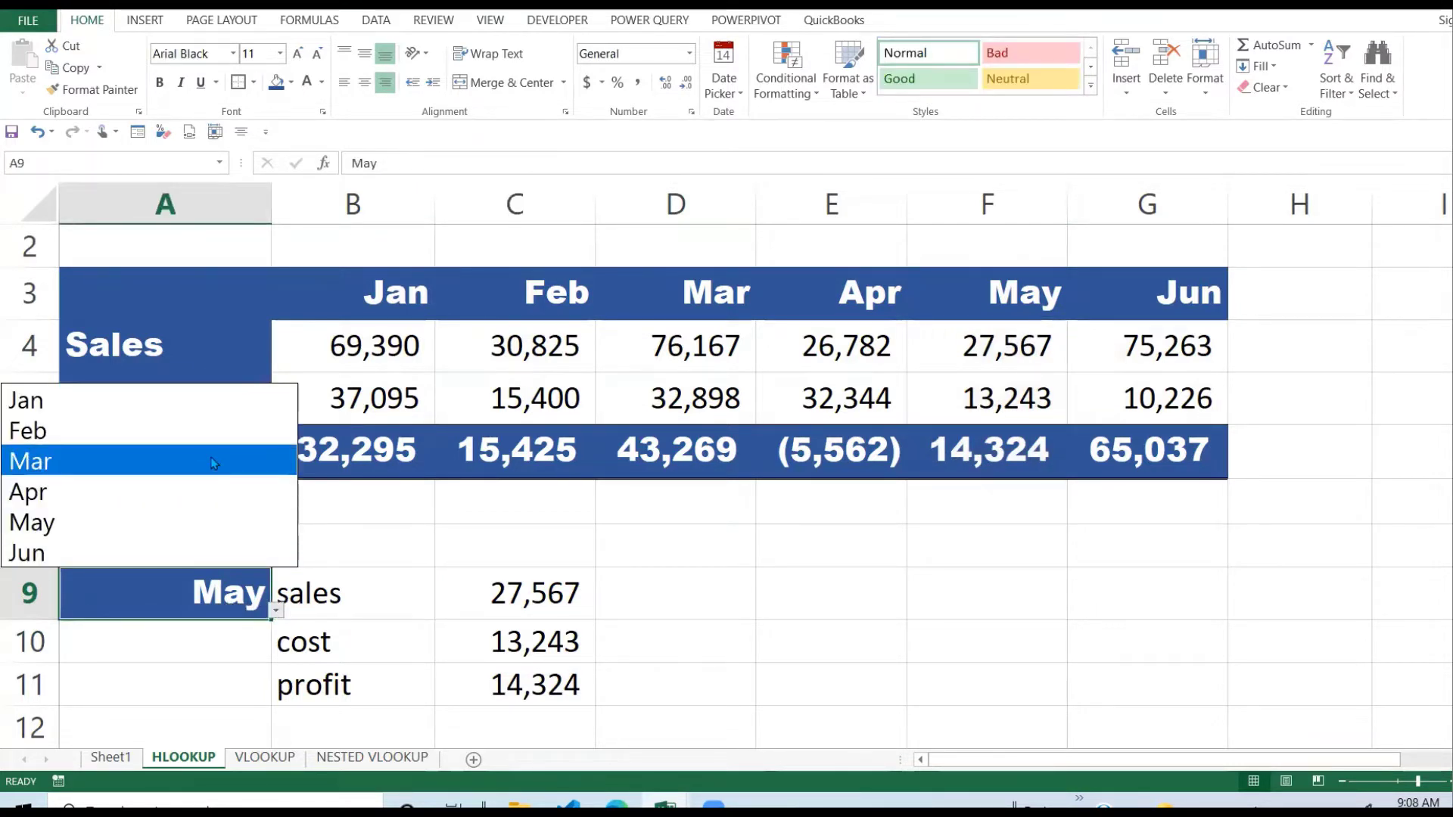
{"action": "key", "text": "Escape"}
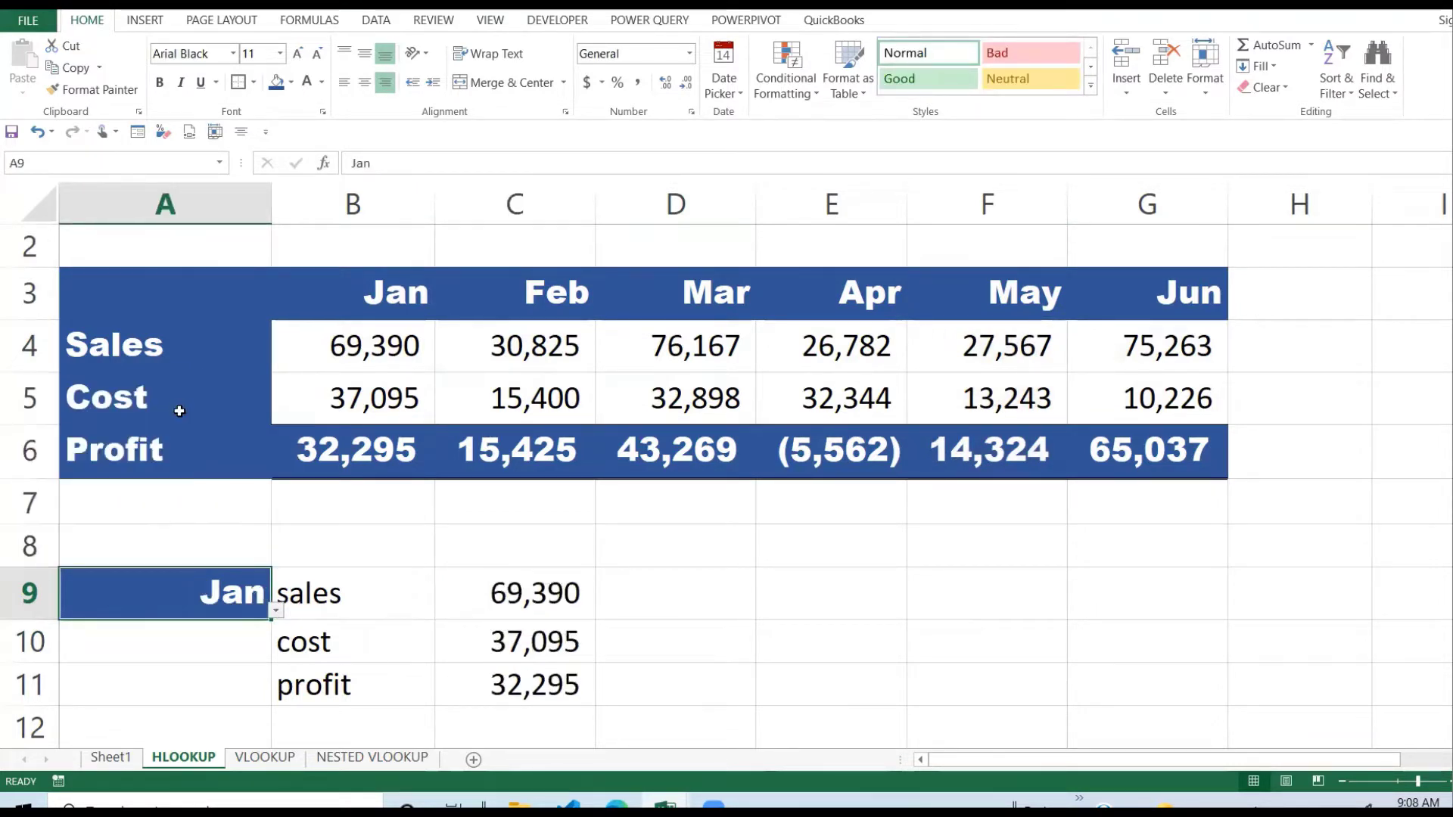
{"action": "left_click", "coordinate": [593, 627]}
{"action": "left_click_drag", "start_coordinate": [542, 590], "coordinate": [544, 673]}
{"action": "left_click", "coordinate": [550, 596]}
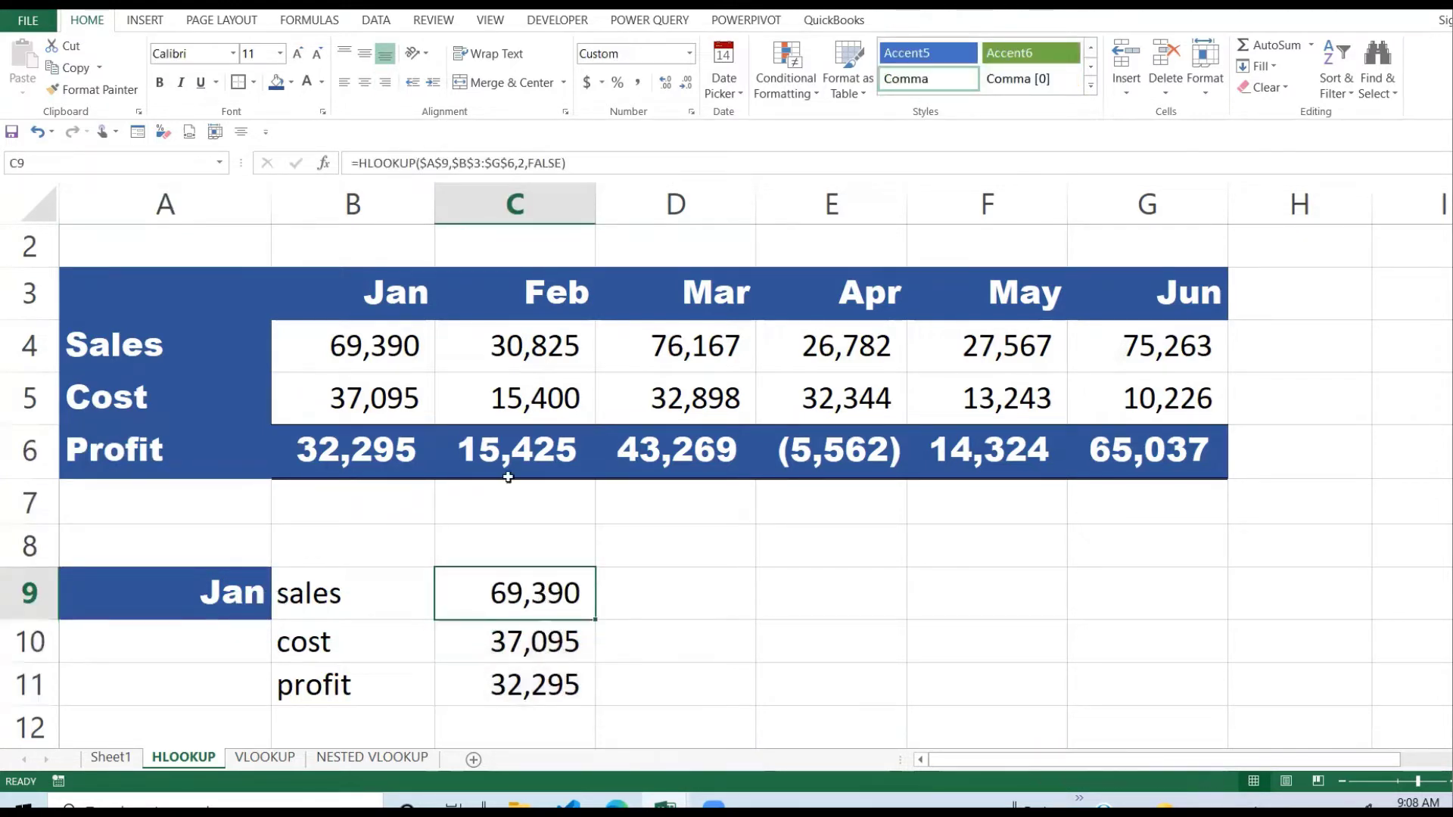
{"action": "left_click", "coordinate": [399, 342]}
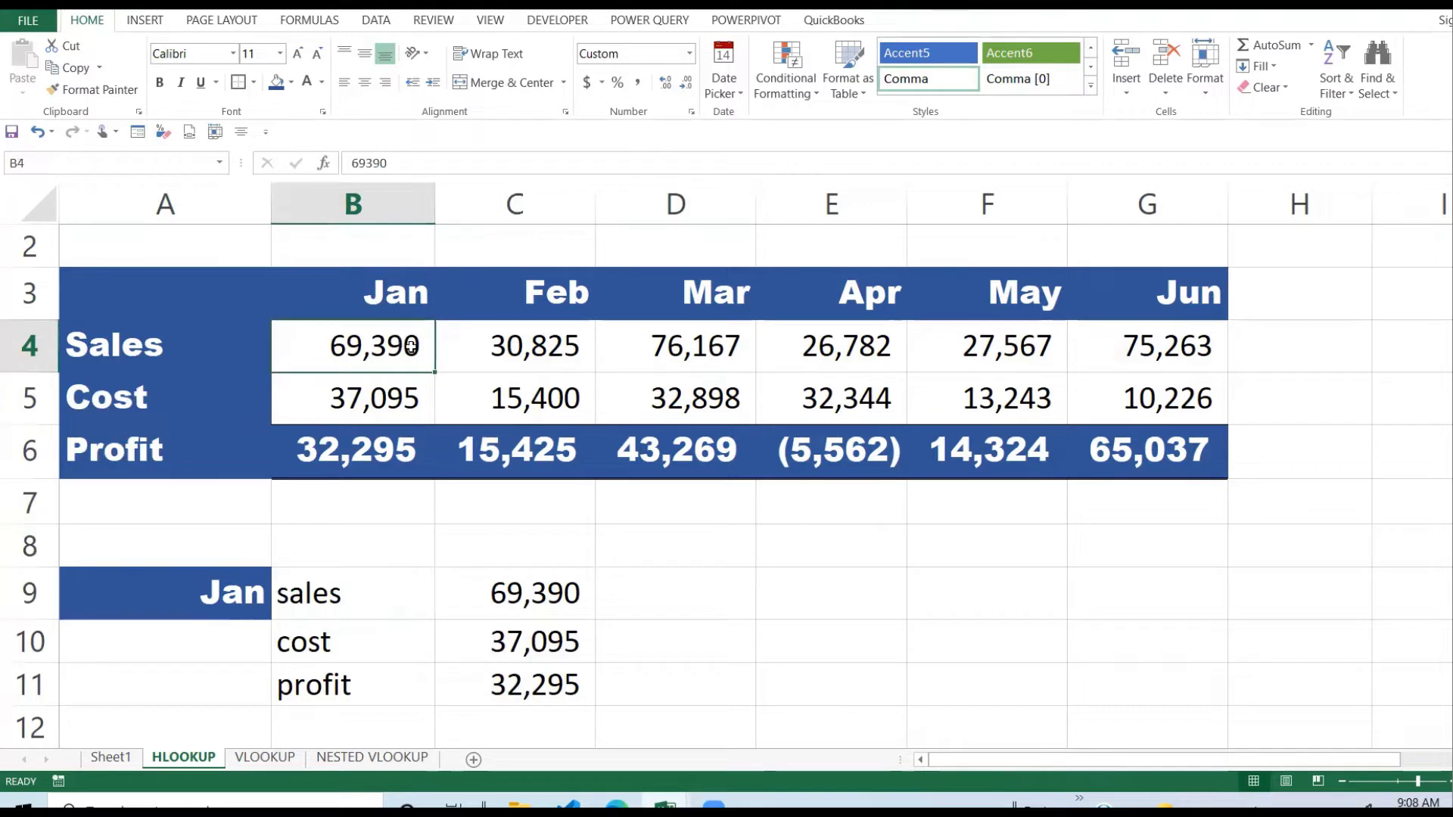
{"action": "left_click_drag", "start_coordinate": [411, 346], "coordinate": [411, 450]}
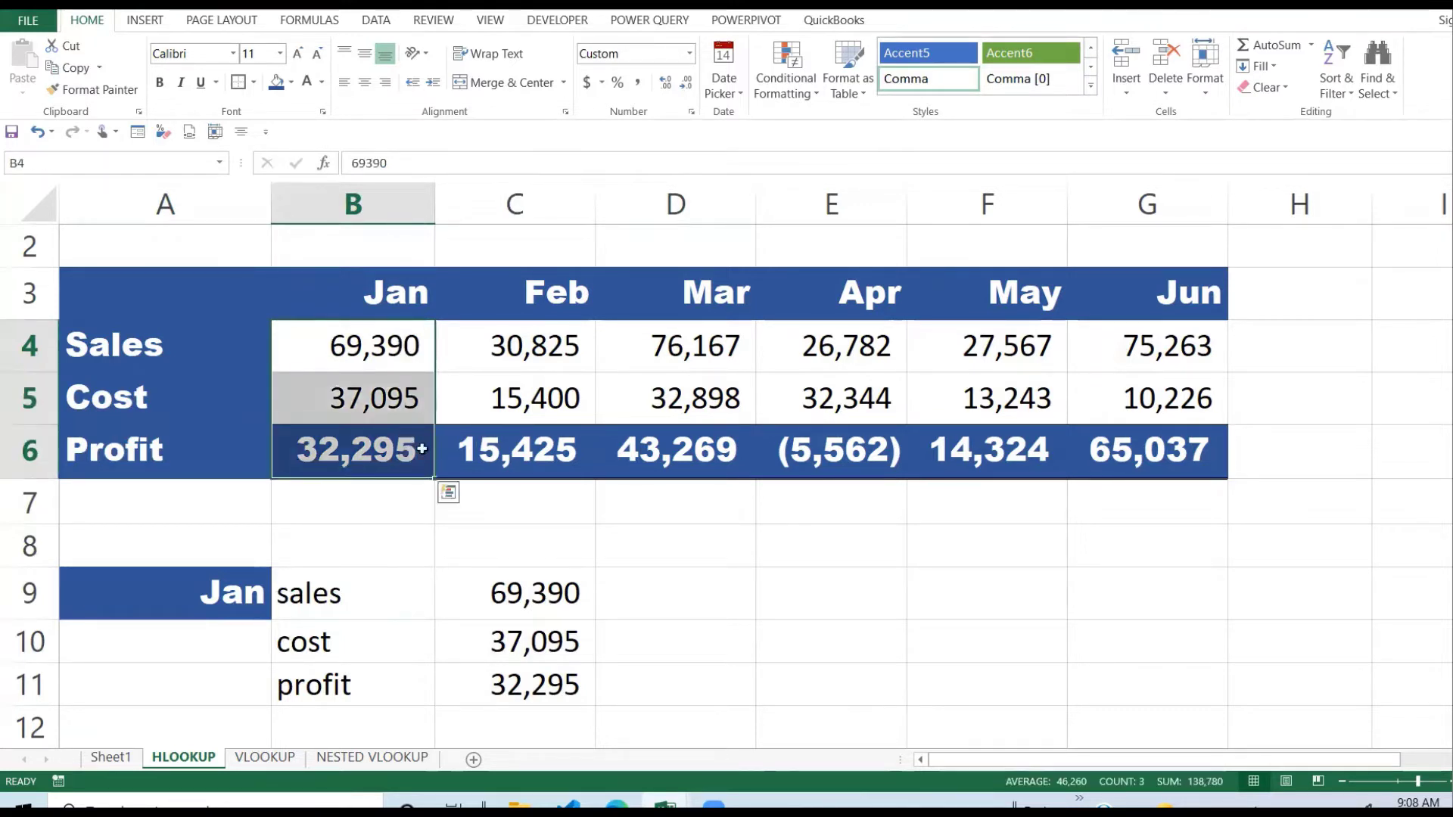
{"action": "left_click_drag", "start_coordinate": [538, 583], "coordinate": [525, 681]}
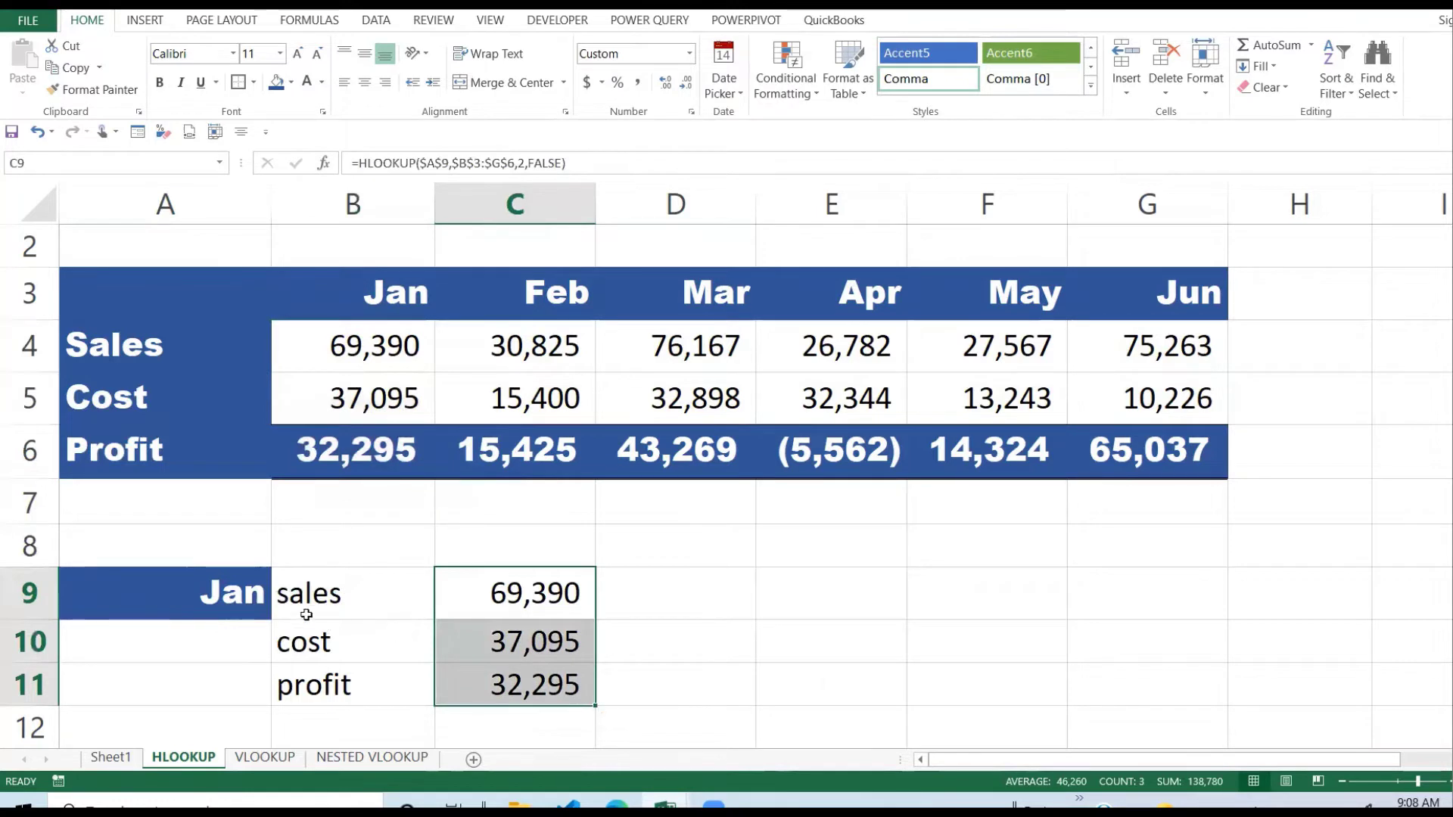
Set A9 to Apr, compare the results with Apr's column, then go to the VLOOKUP sheet
{"action": "left_click", "coordinate": [247, 594]}
{"action": "left_click", "coordinate": [276, 613]}
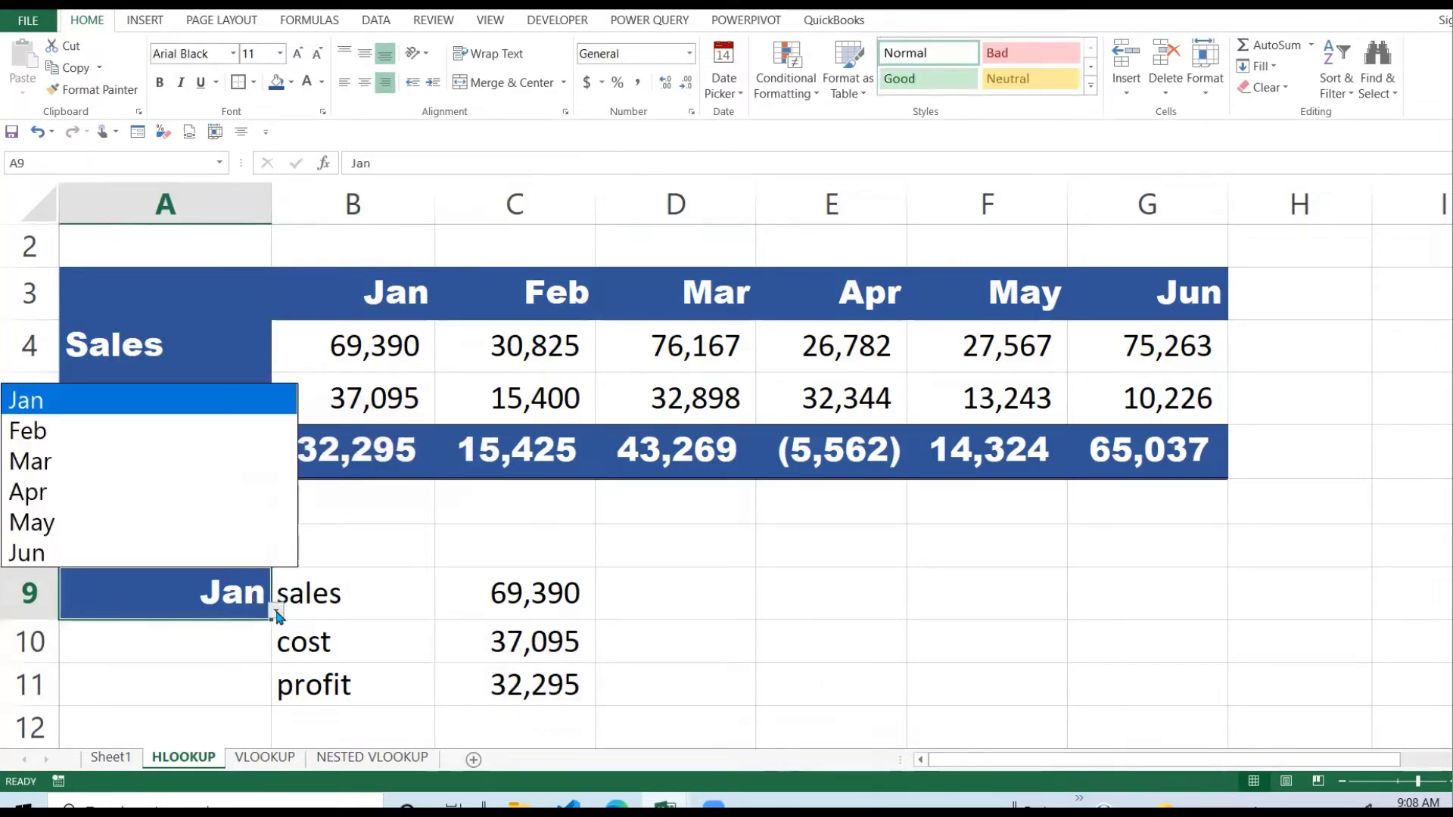
{"action": "left_click", "coordinate": [143, 506]}
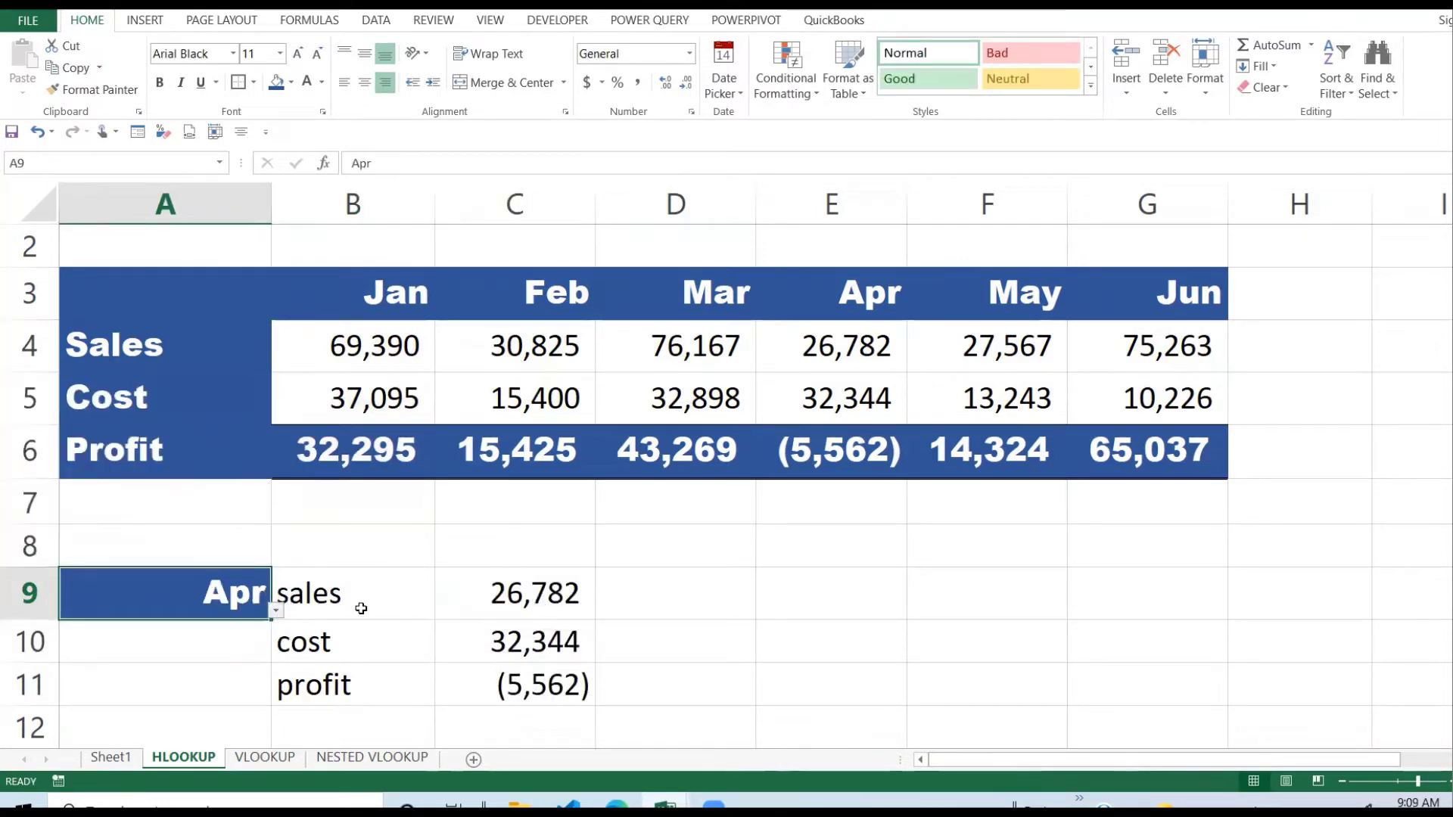
{"action": "left_click_drag", "start_coordinate": [370, 593], "coordinate": [515, 692]}
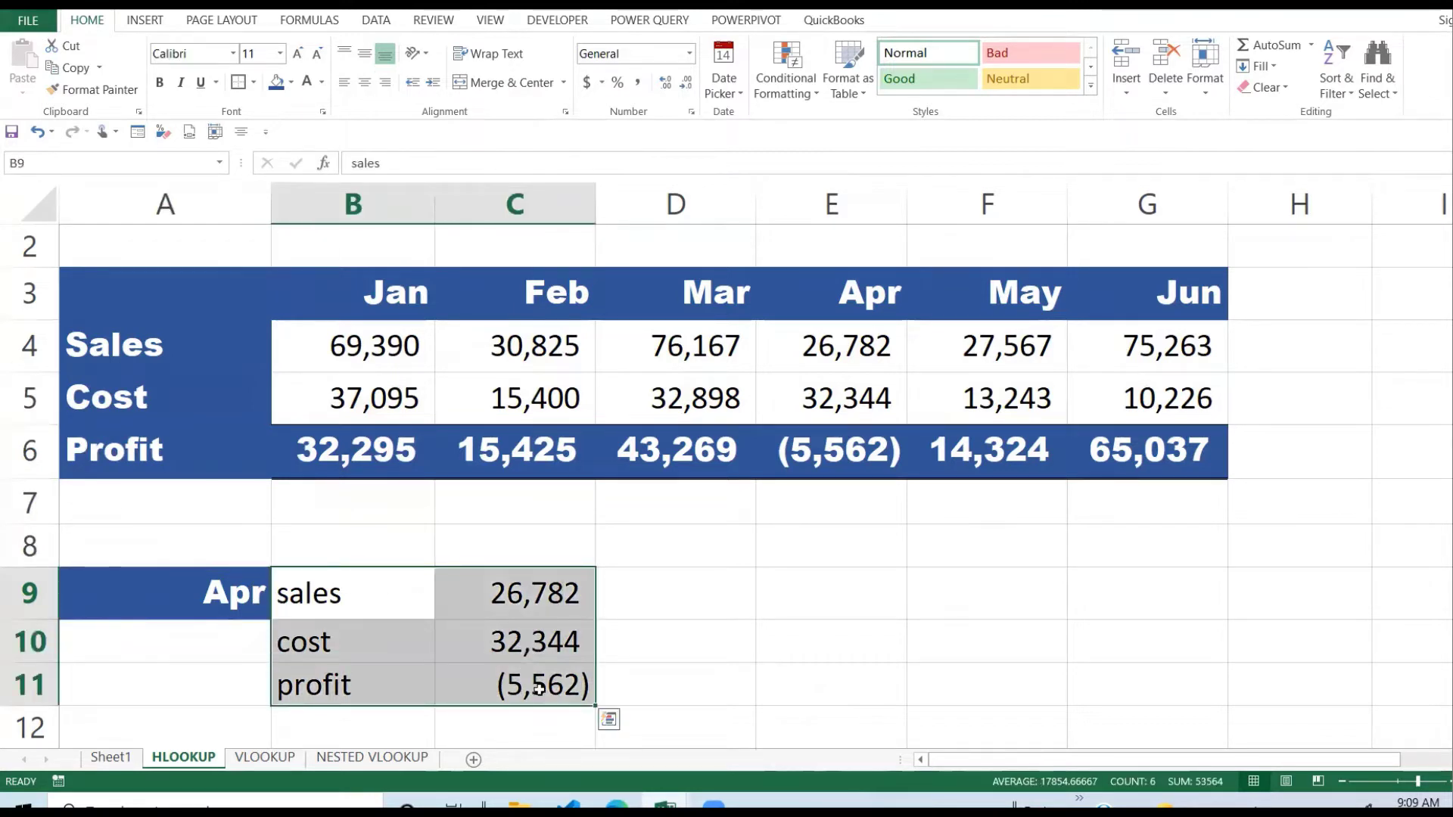
{"action": "left_click", "coordinate": [516, 692]}
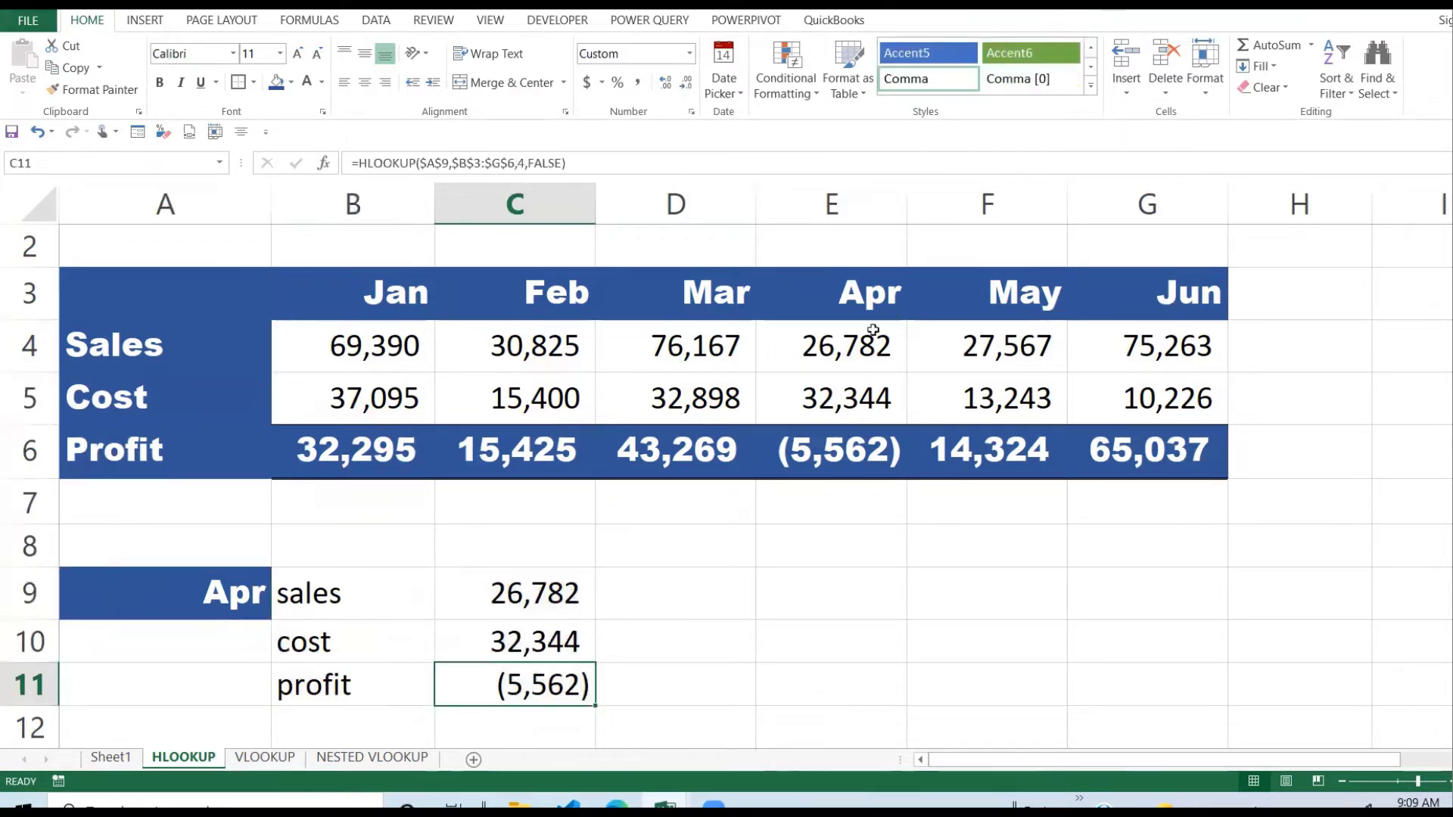
{"action": "left_click_drag", "start_coordinate": [873, 330], "coordinate": [854, 447]}
{"action": "left_click_drag", "start_coordinate": [871, 294], "coordinate": [857, 446]}
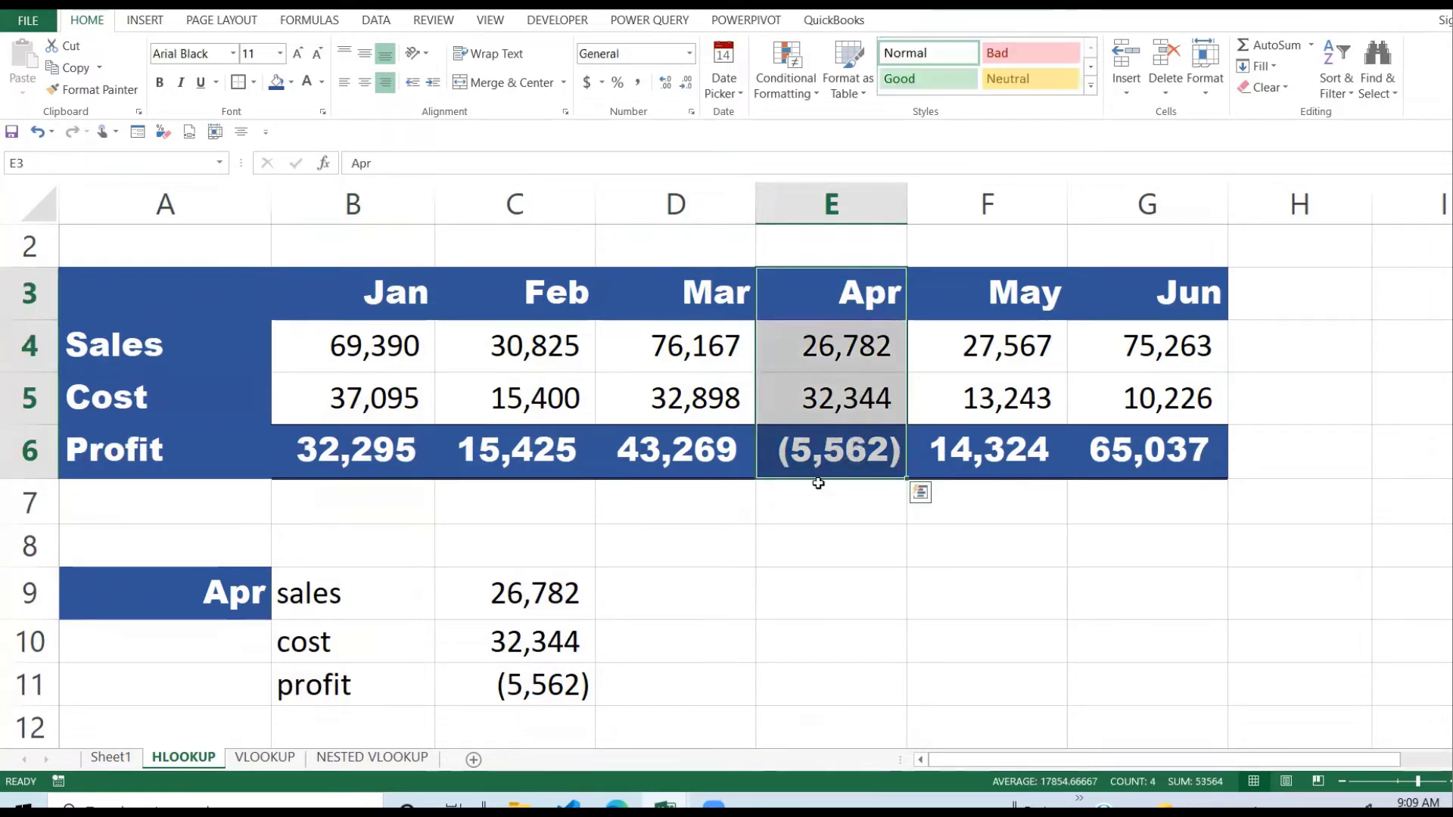
{"action": "left_click", "coordinate": [579, 684]}
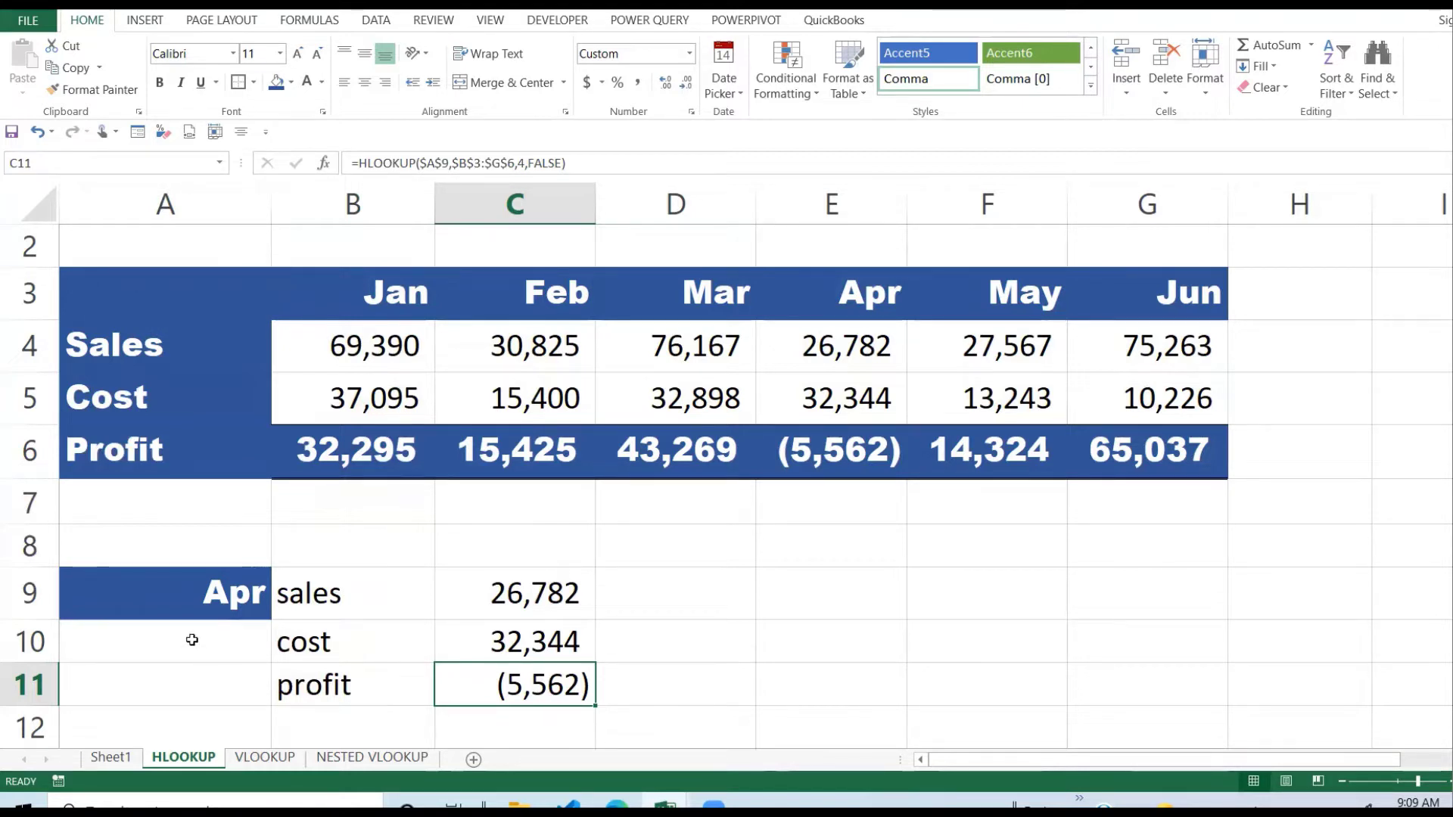
{"action": "left_click_drag", "start_coordinate": [188, 593], "coordinate": [537, 697]}
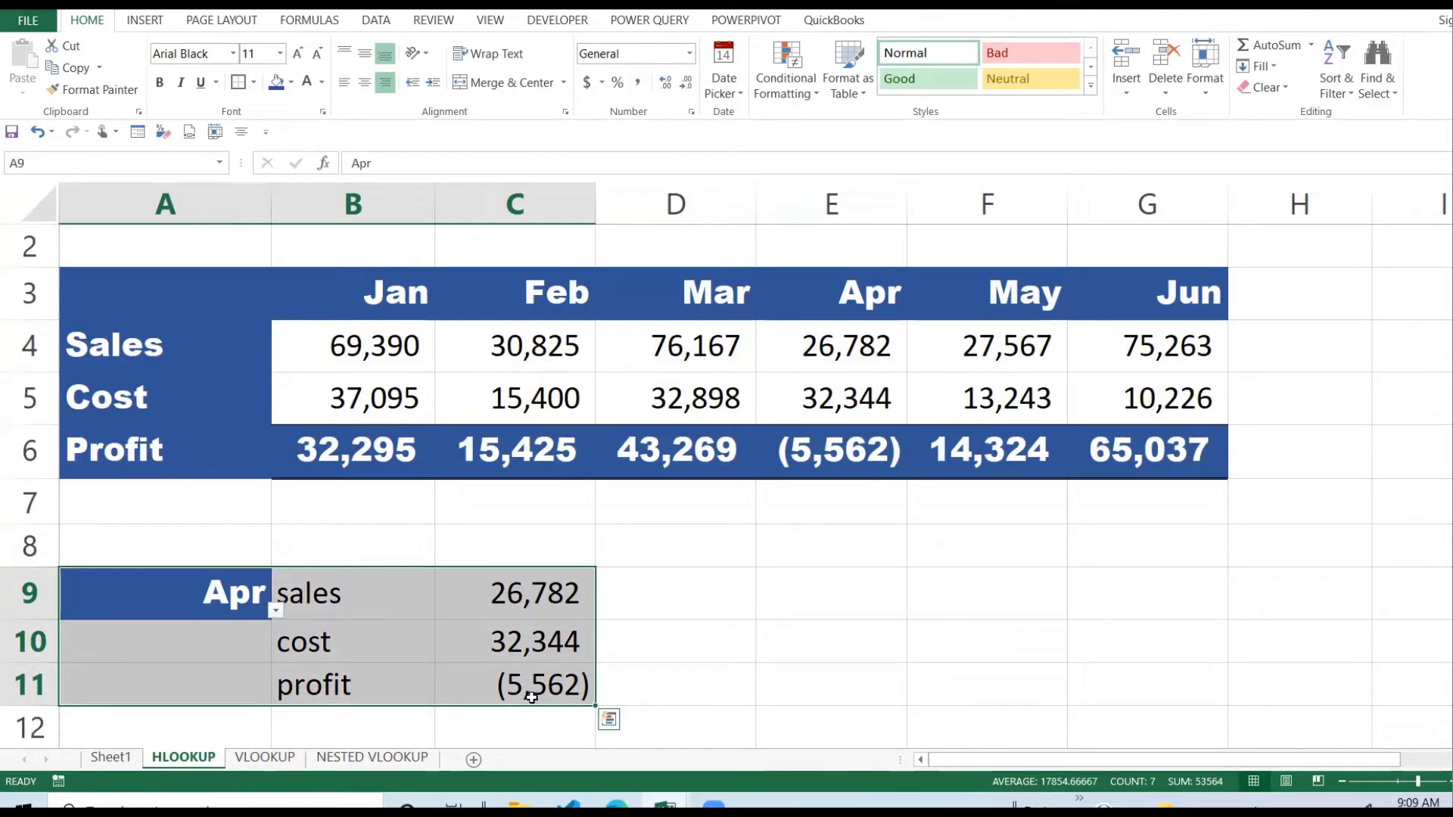
{"action": "left_click", "coordinate": [265, 758]}
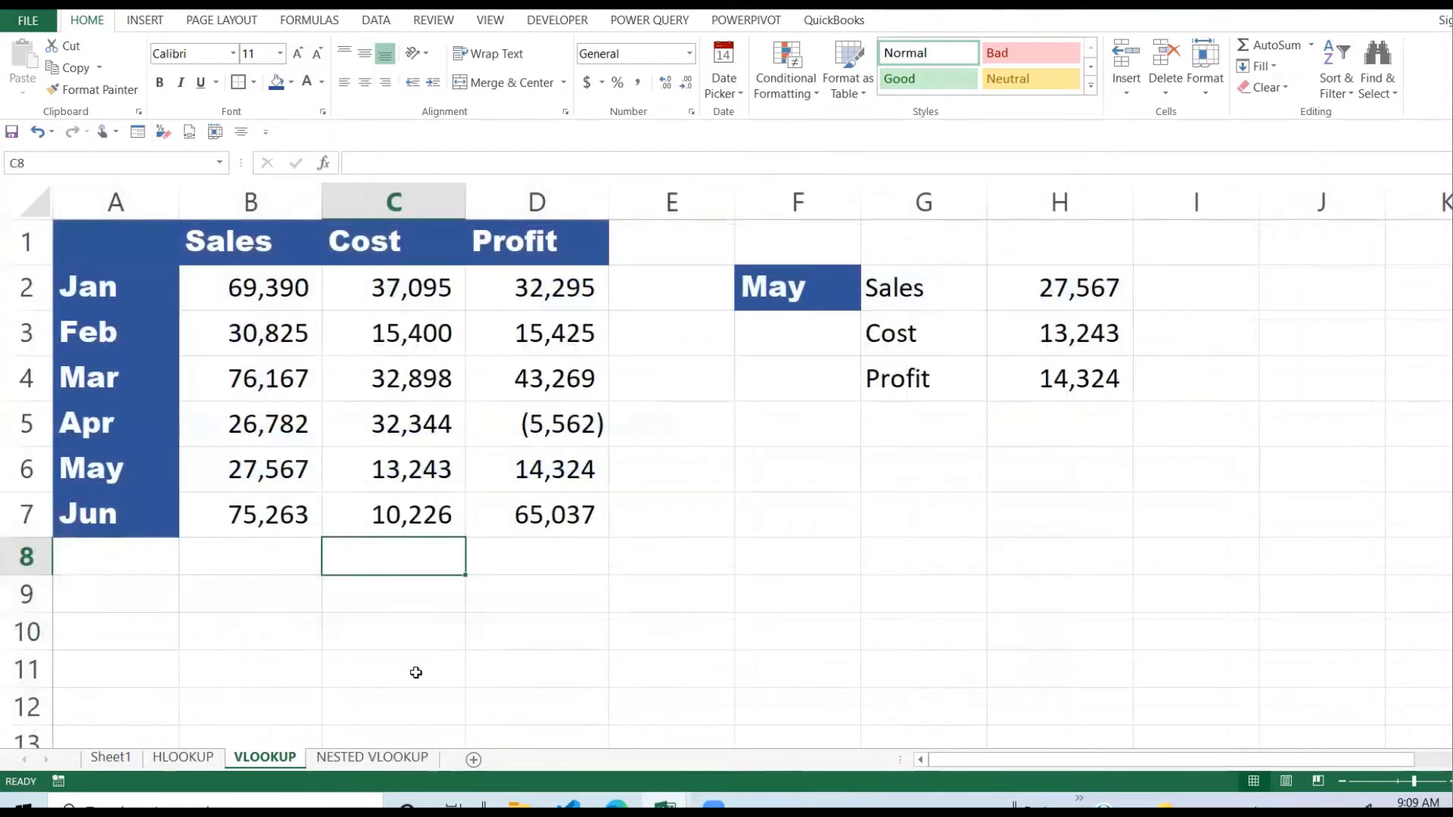
Delete the old May sales, cost and profit results in H2:H4
{"action": "left_click_drag", "start_coordinate": [1087, 292], "coordinate": [1099, 402]}
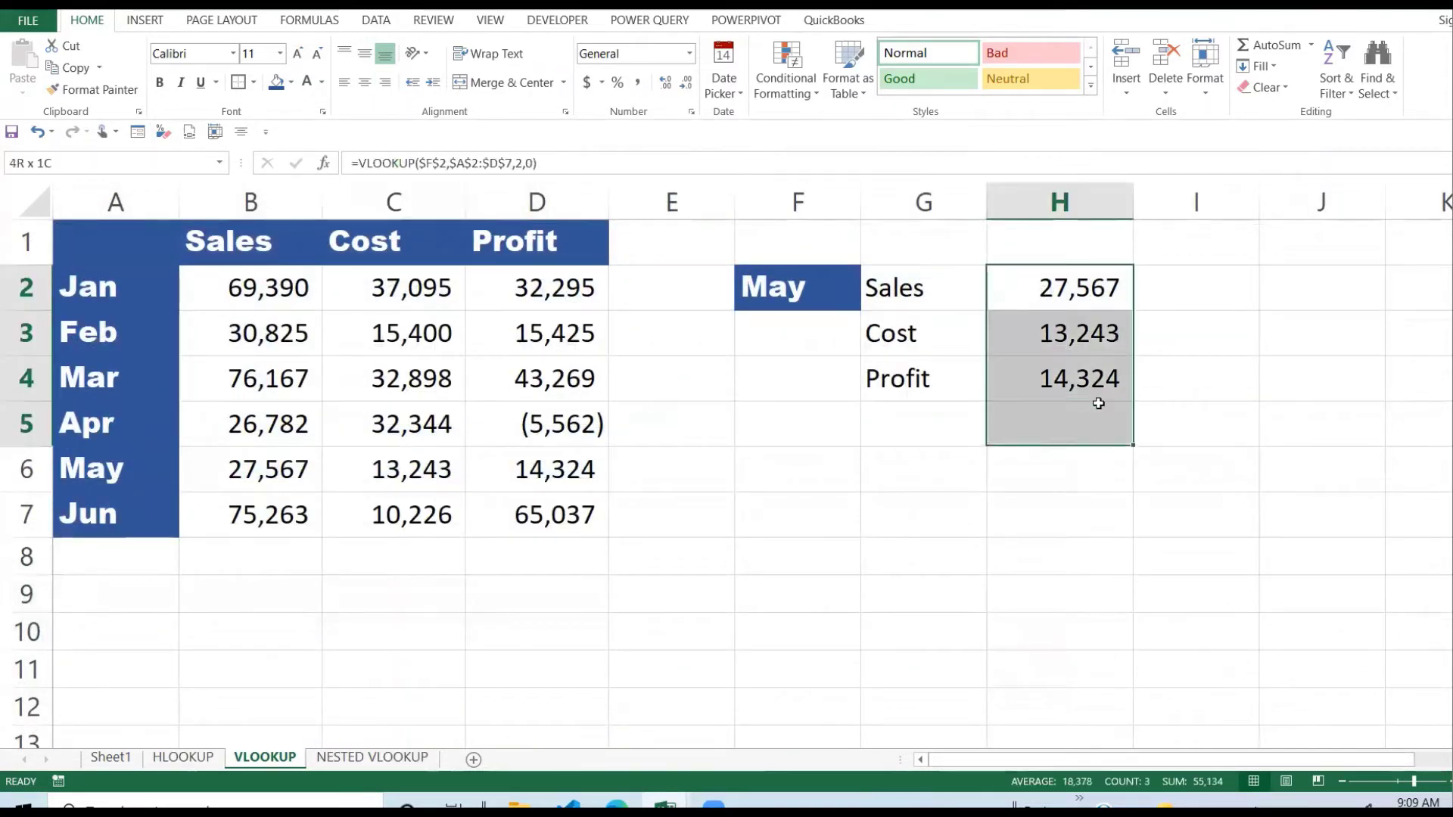
{"action": "key", "text": "Delete"}
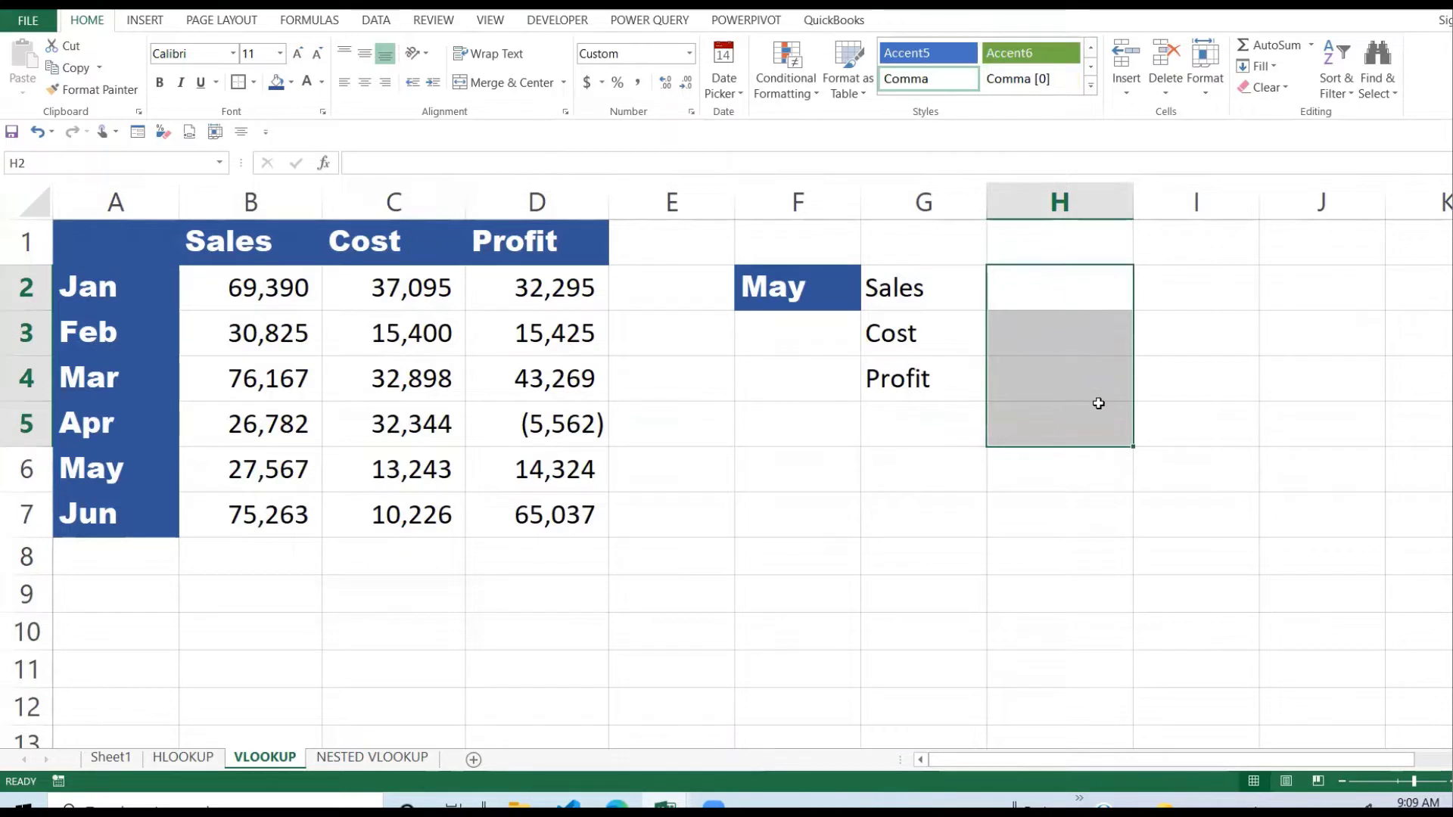
{"action": "left_click", "coordinate": [819, 431]}
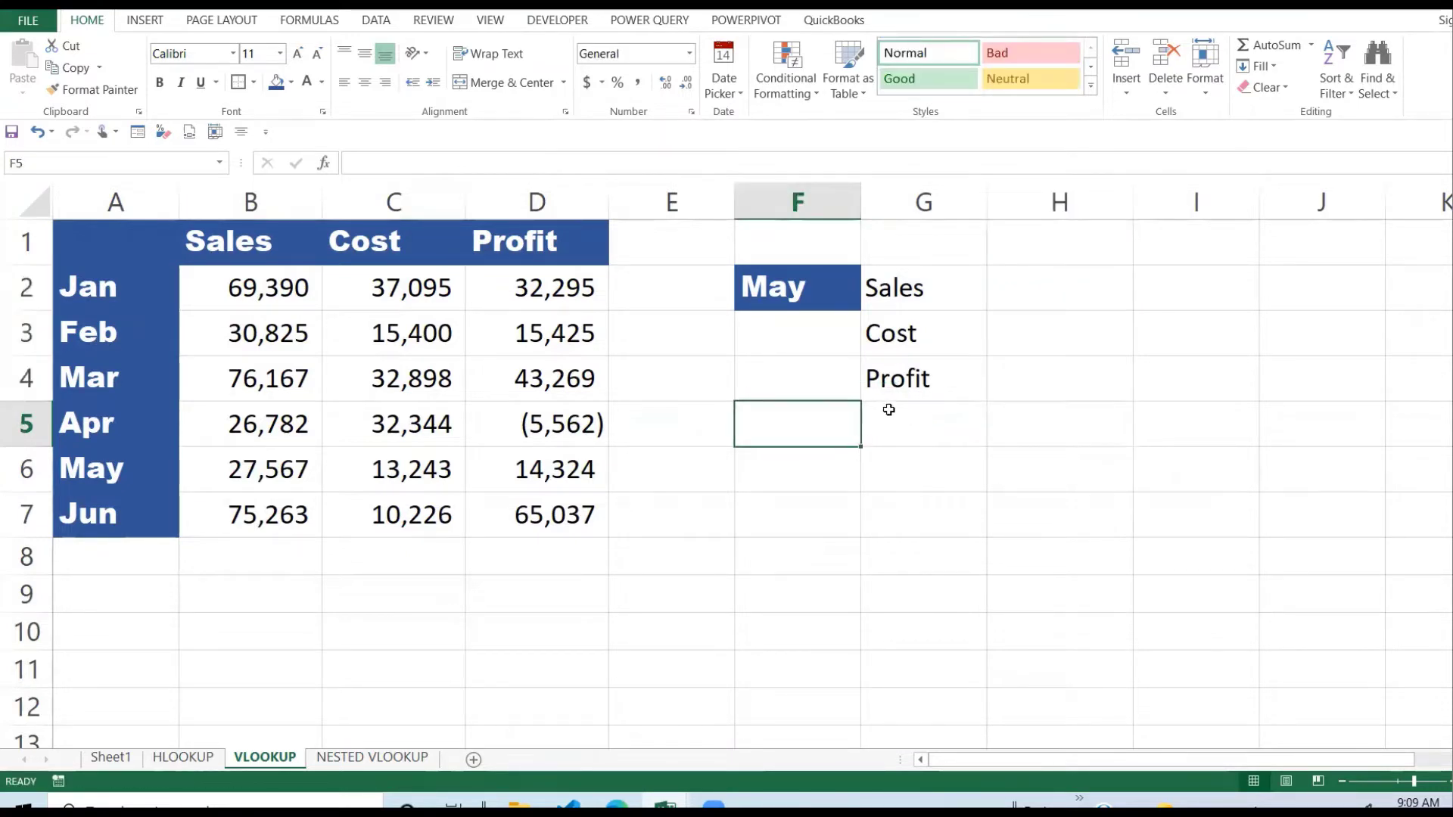
{"action": "left_click", "coordinate": [635, 397]}
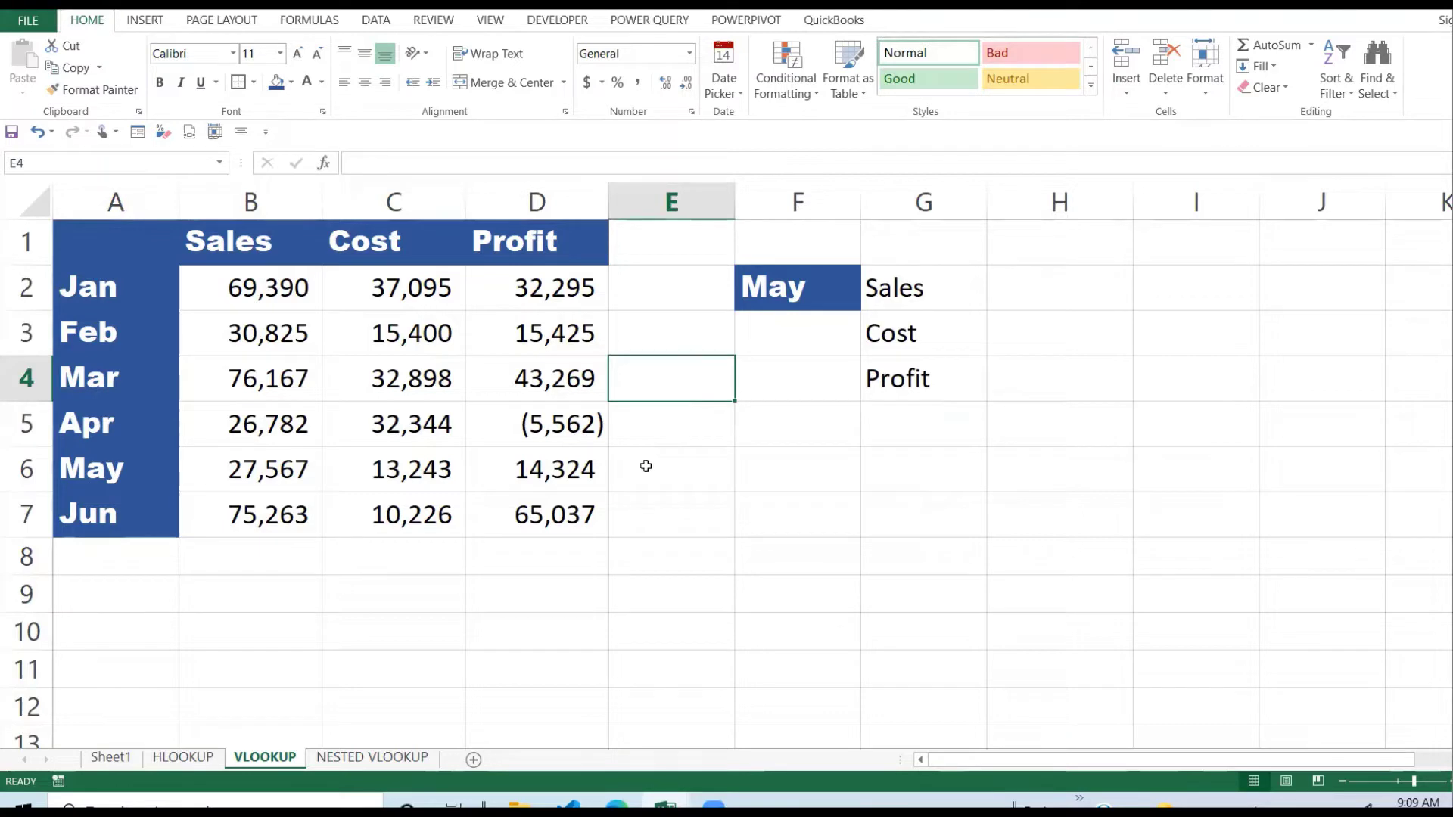
Compare the vertical VLOOKUP table layout with the HLOOKUP sheet's horizontal table
{"action": "left_click", "coordinate": [183, 757]}
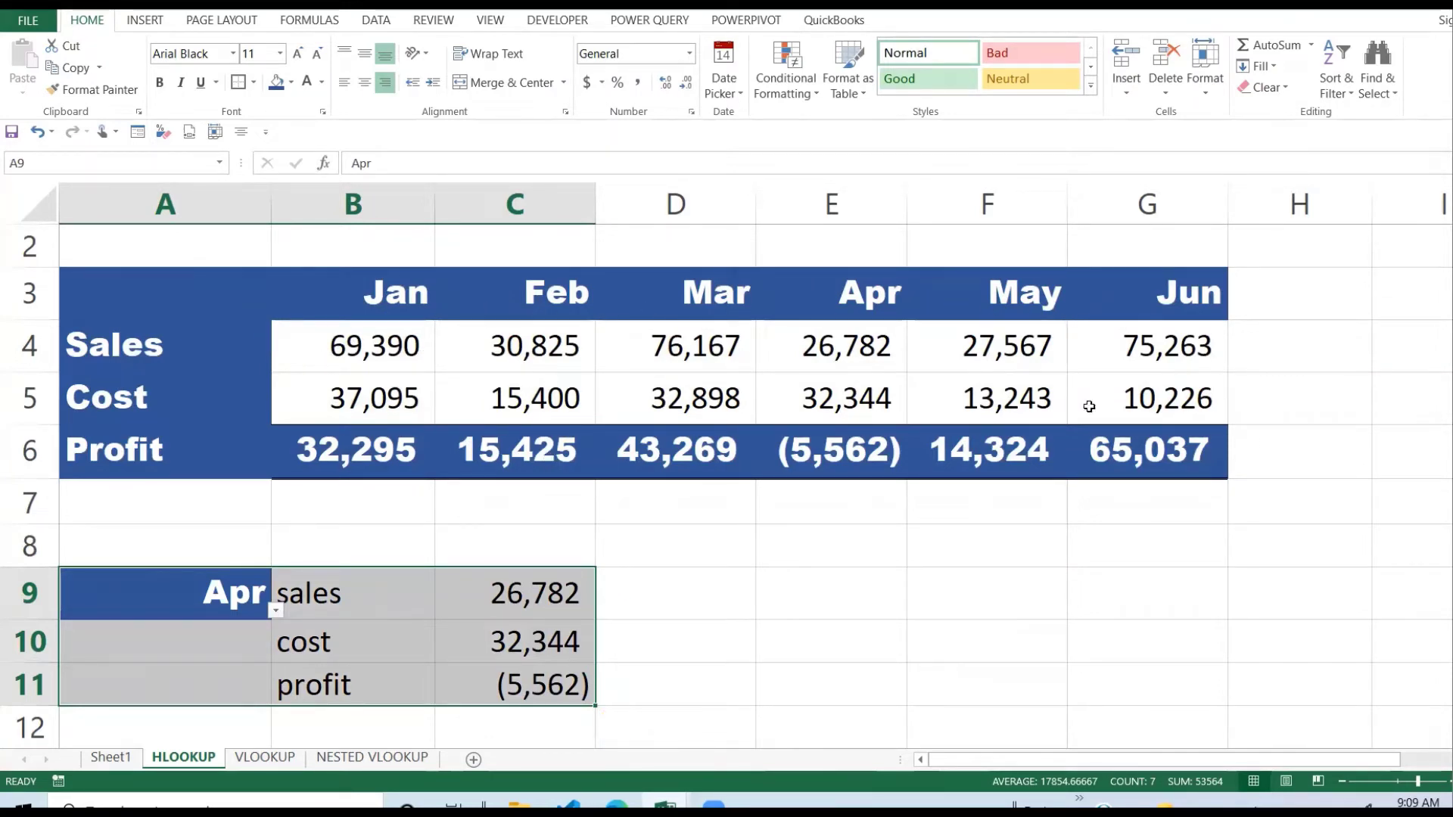
{"action": "left_click", "coordinate": [261, 759]}
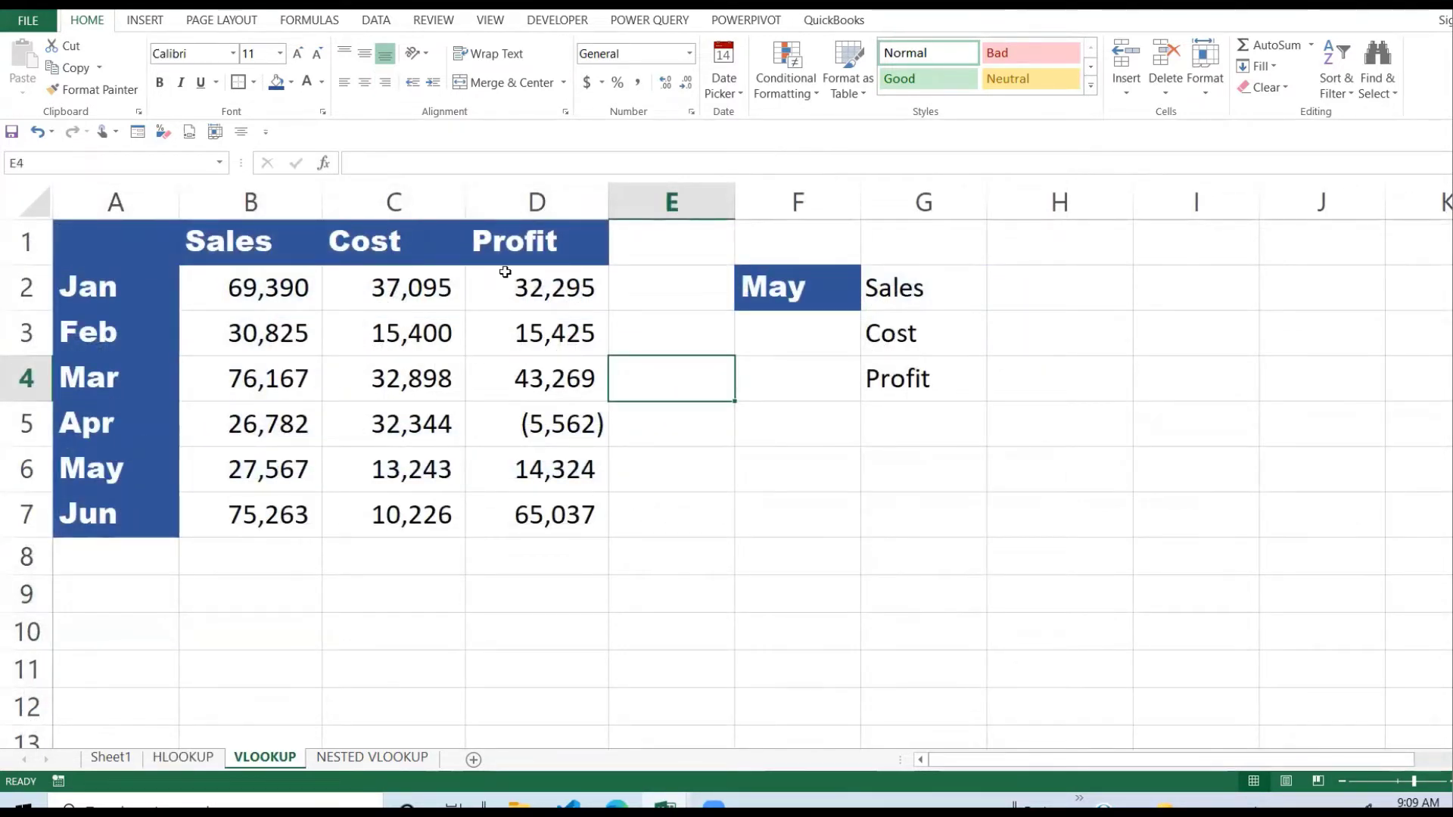
{"action": "left_click", "coordinate": [928, 302]}
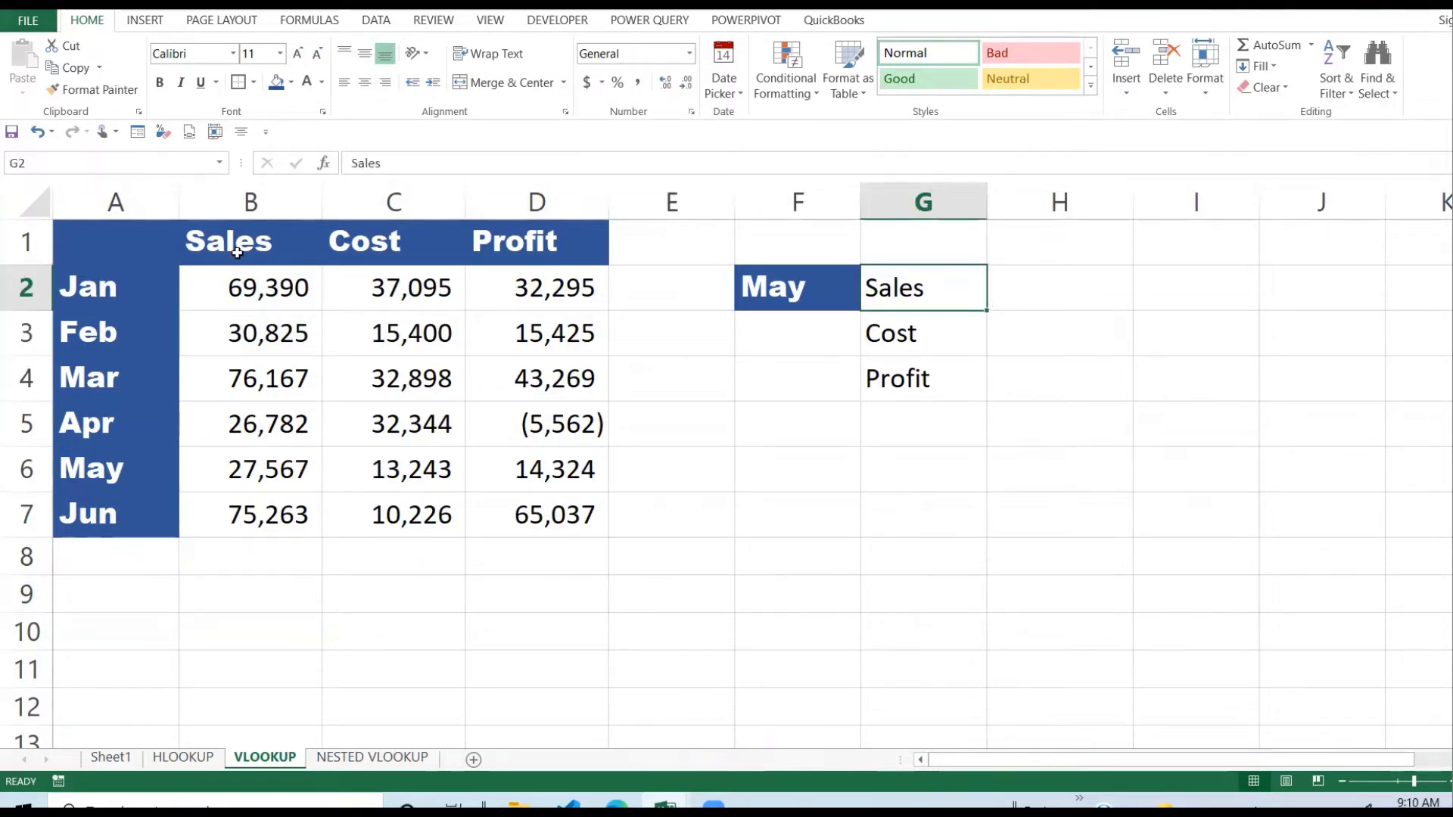
{"action": "left_click_drag", "start_coordinate": [154, 247], "coordinate": [508, 508]}
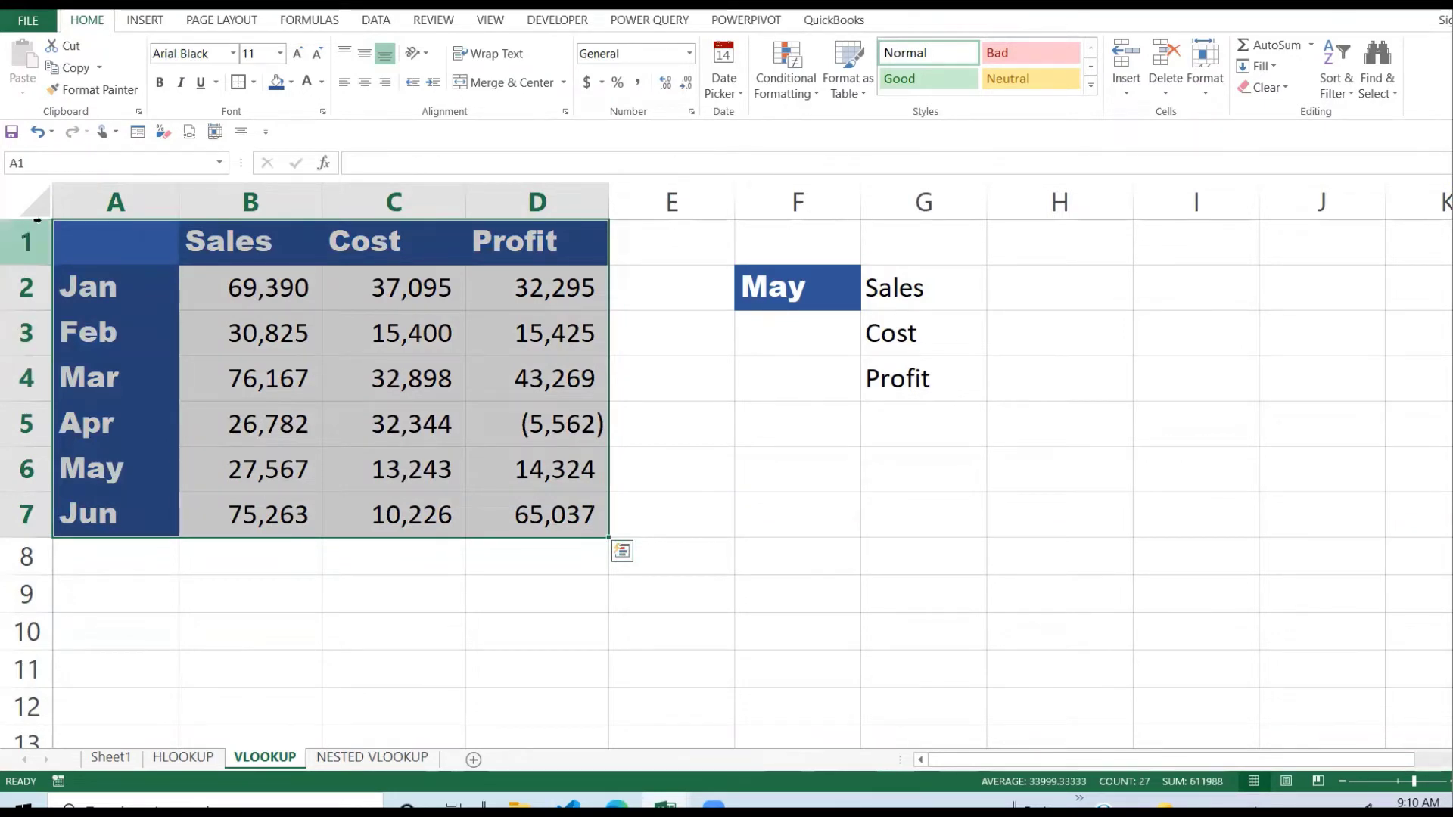
{"action": "left_click_drag", "start_coordinate": [95, 250], "coordinate": [97, 400]}
{"action": "left_click_drag", "start_coordinate": [90, 506], "coordinate": [90, 512]}
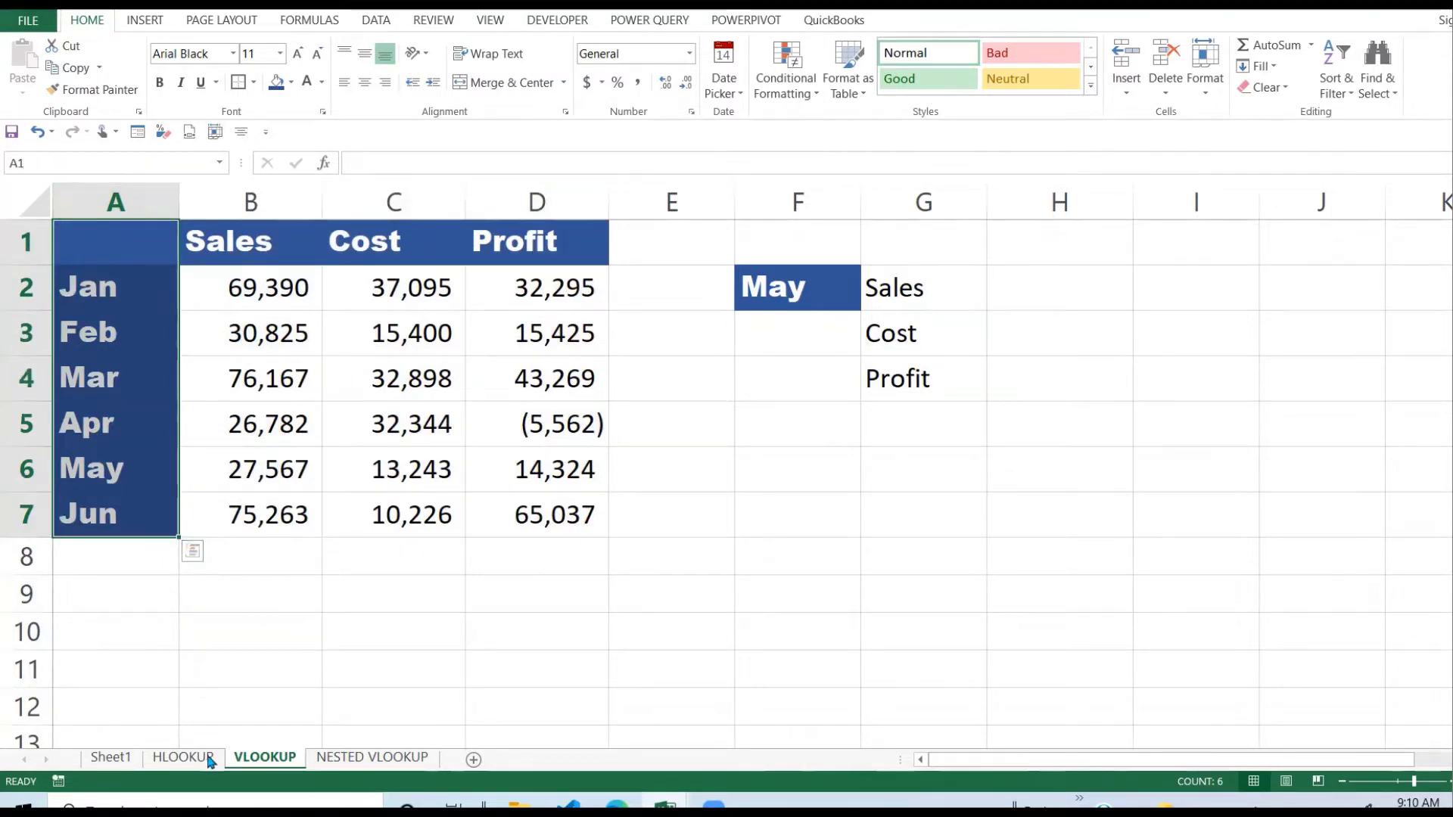
{"action": "left_click", "coordinate": [183, 758]}
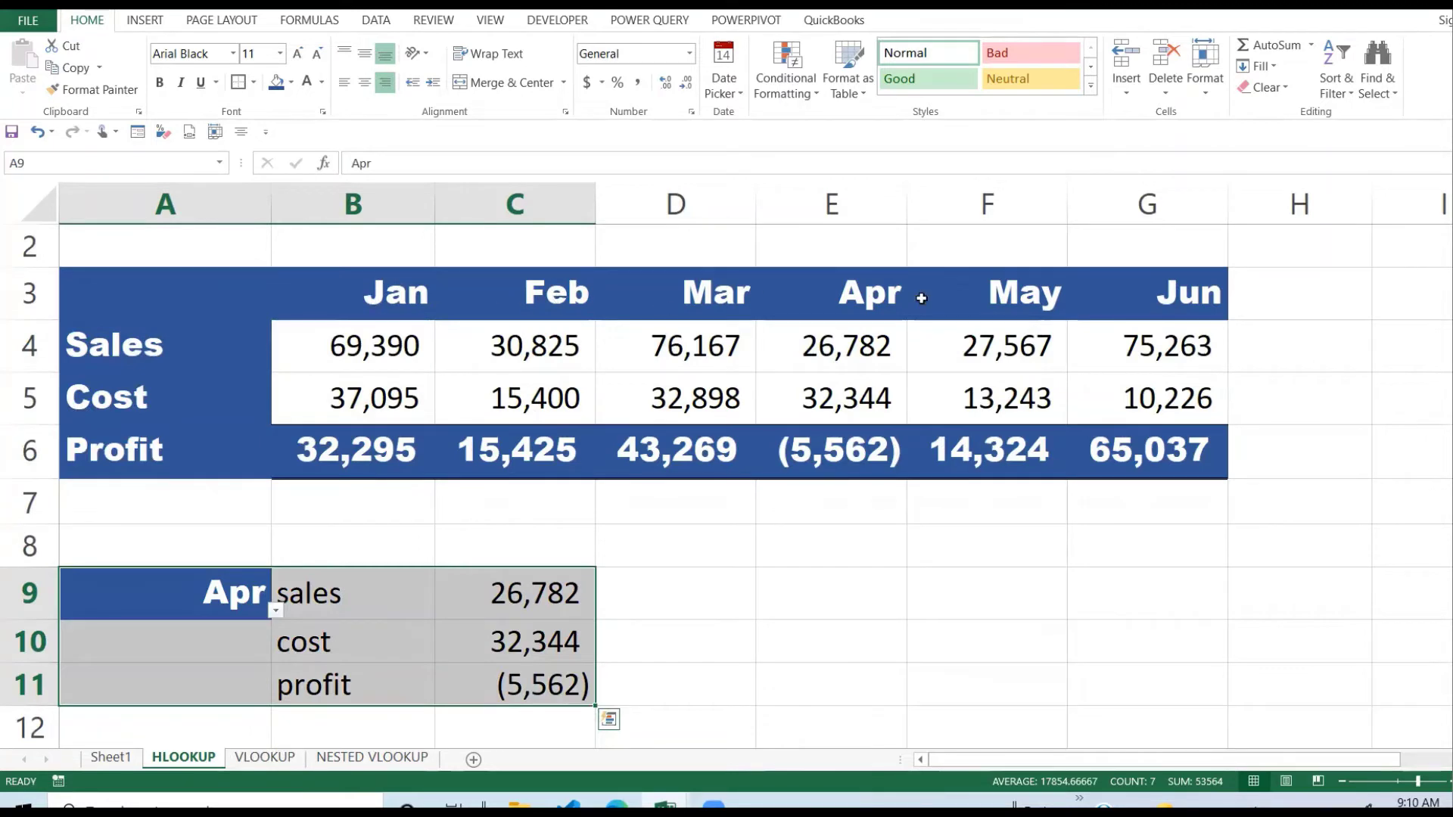
{"action": "left_click", "coordinate": [264, 757]}
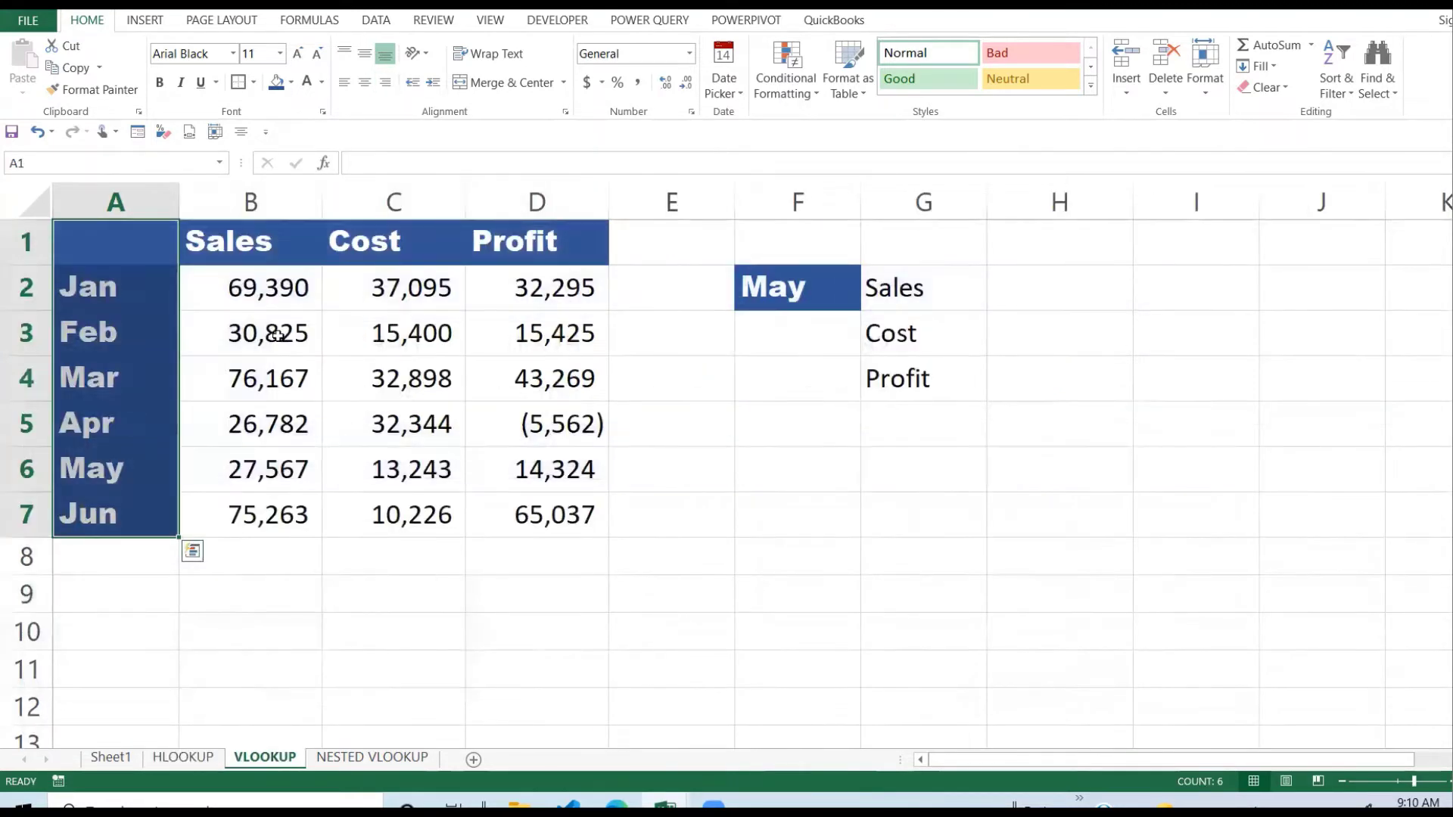
{"action": "left_click_drag", "start_coordinate": [239, 246], "coordinate": [535, 243]}
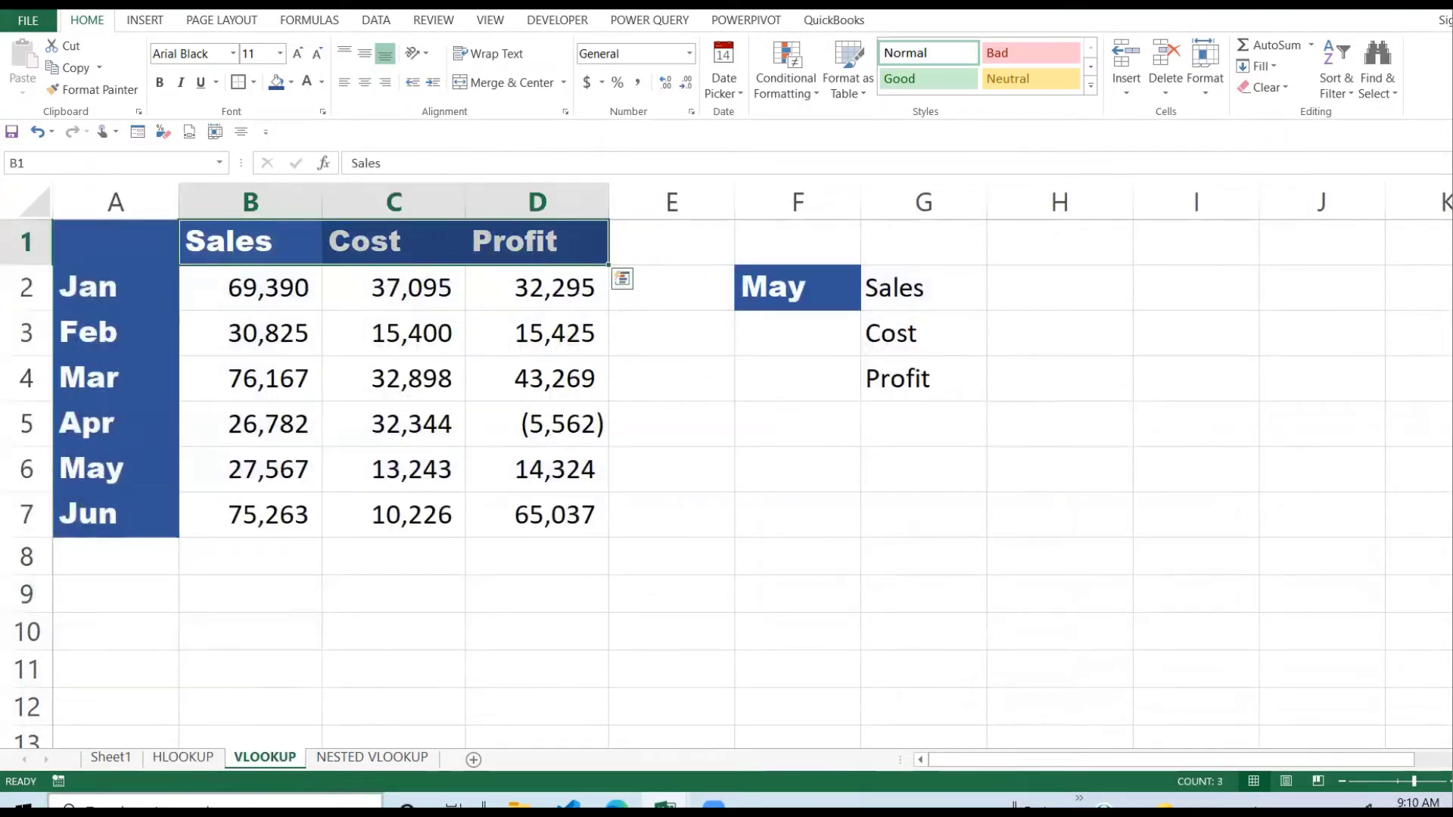
{"action": "left_click", "coordinate": [183, 757]}
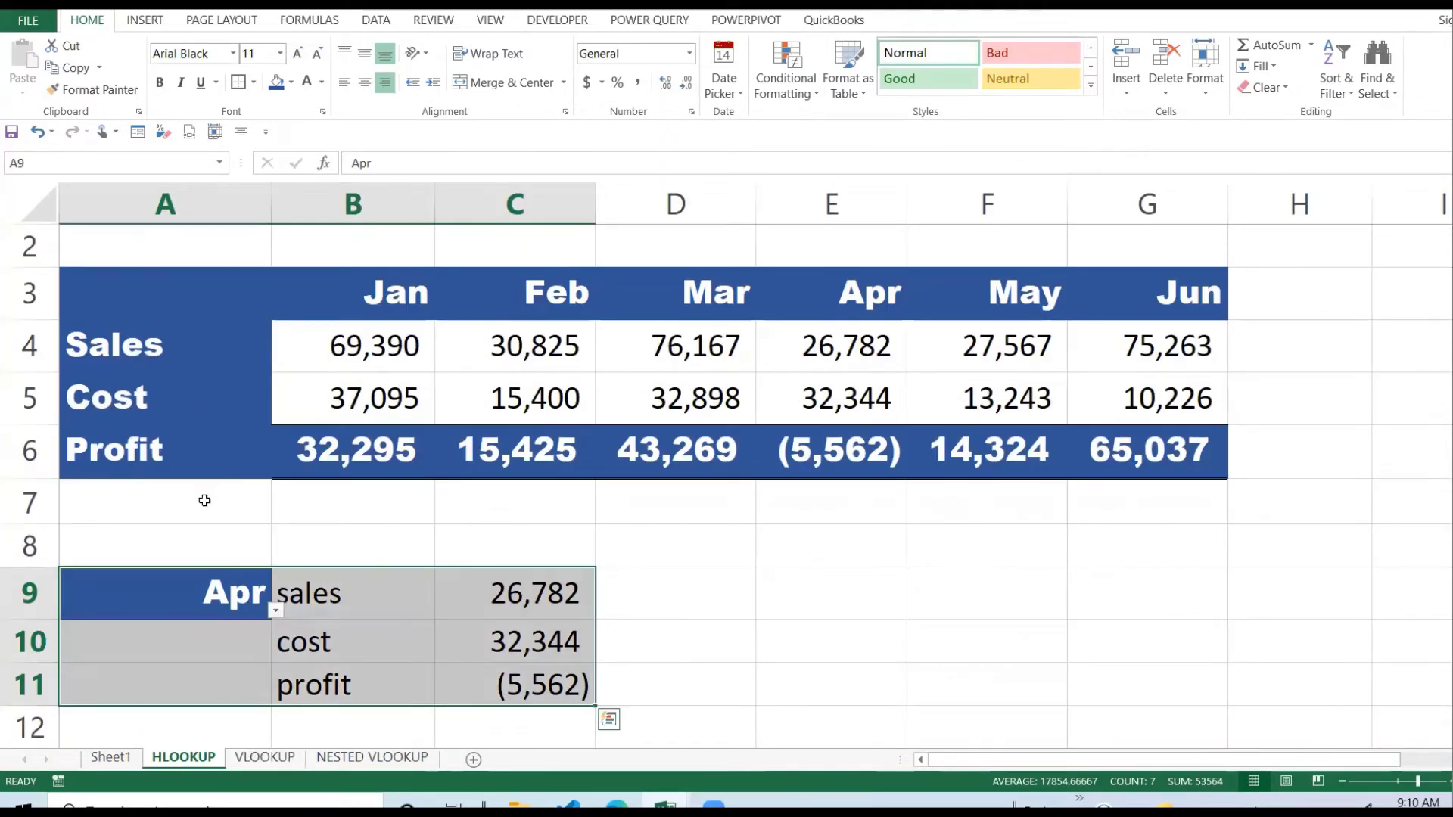
{"action": "left_click", "coordinate": [257, 758]}
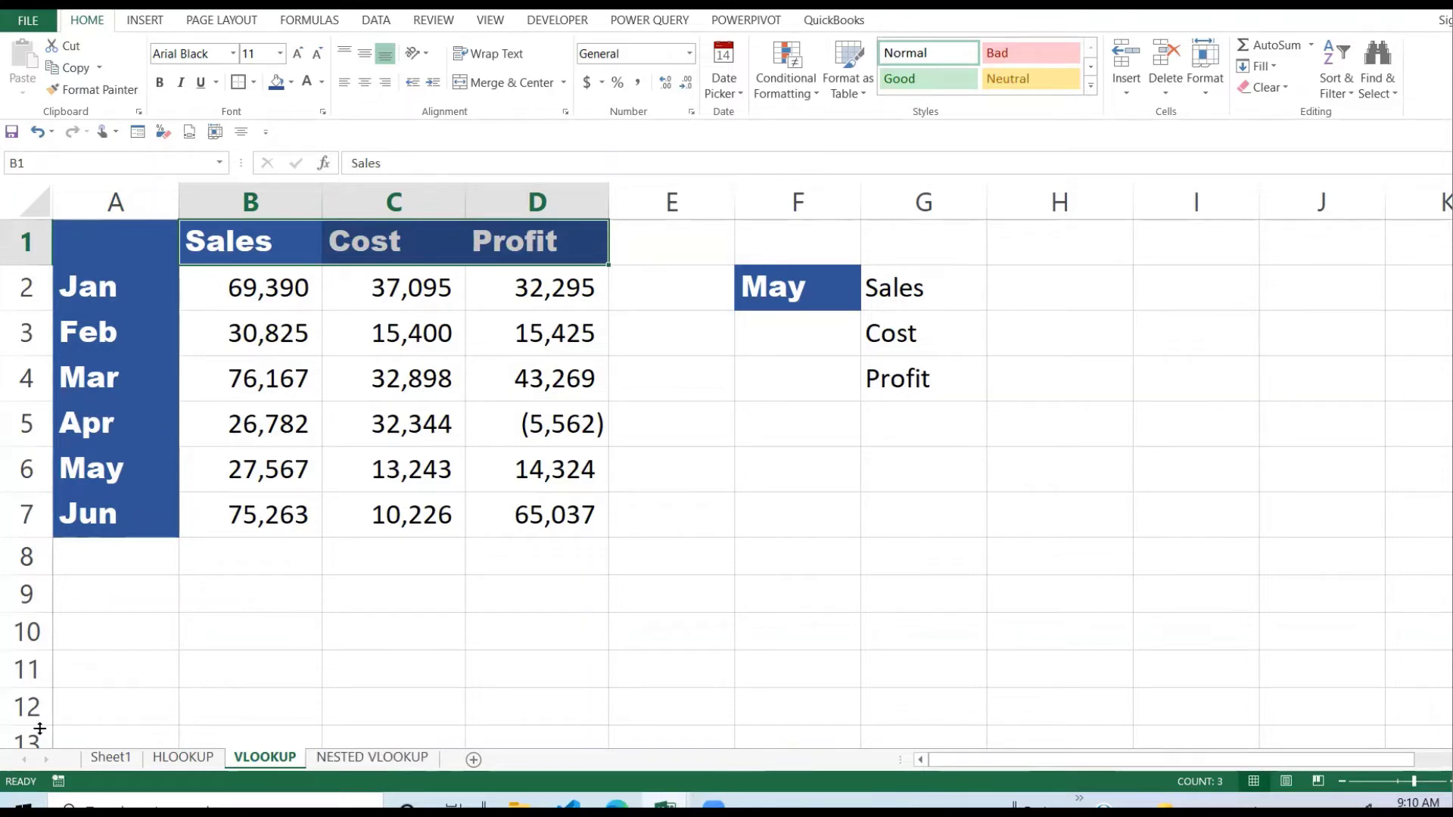
Enter =VLOOKUP($F$2,$A$2:$D$7,2,FALSE) in H2 to look up May's Sales
{"action": "left_click", "coordinate": [1020, 295]}
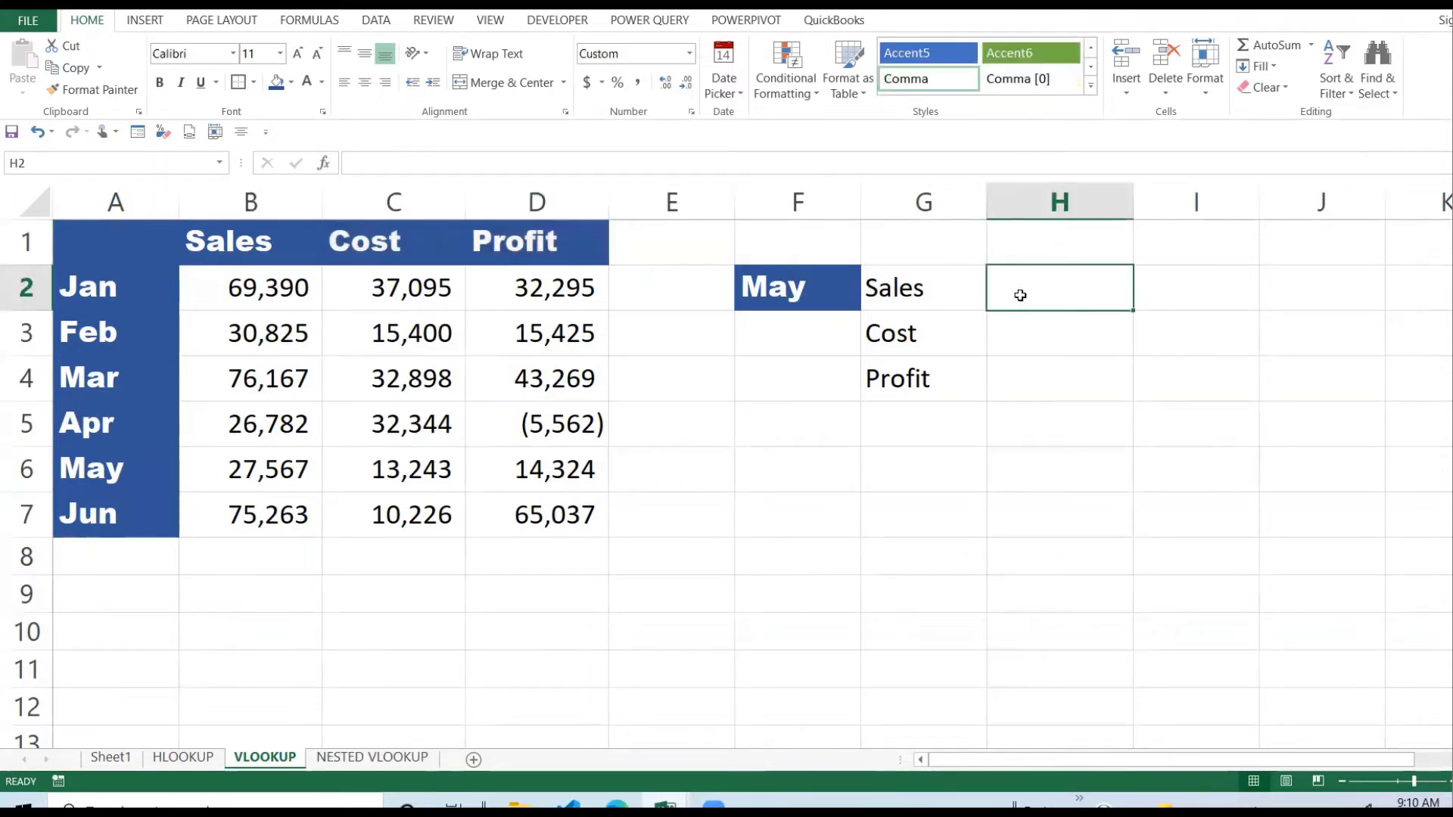
{"action": "type", "text": "=V"}
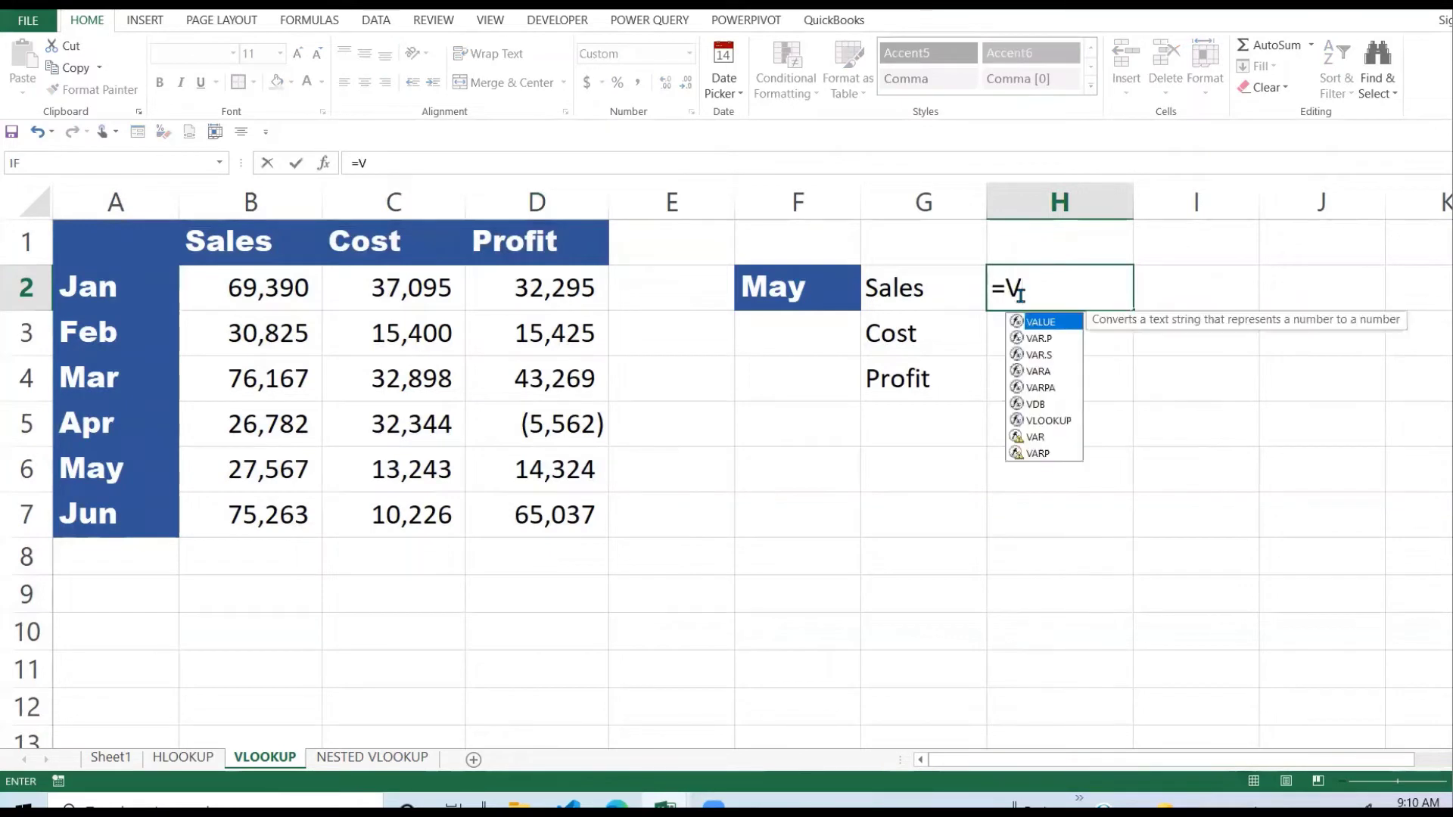
{"action": "type", "text": "LOOKUP("}
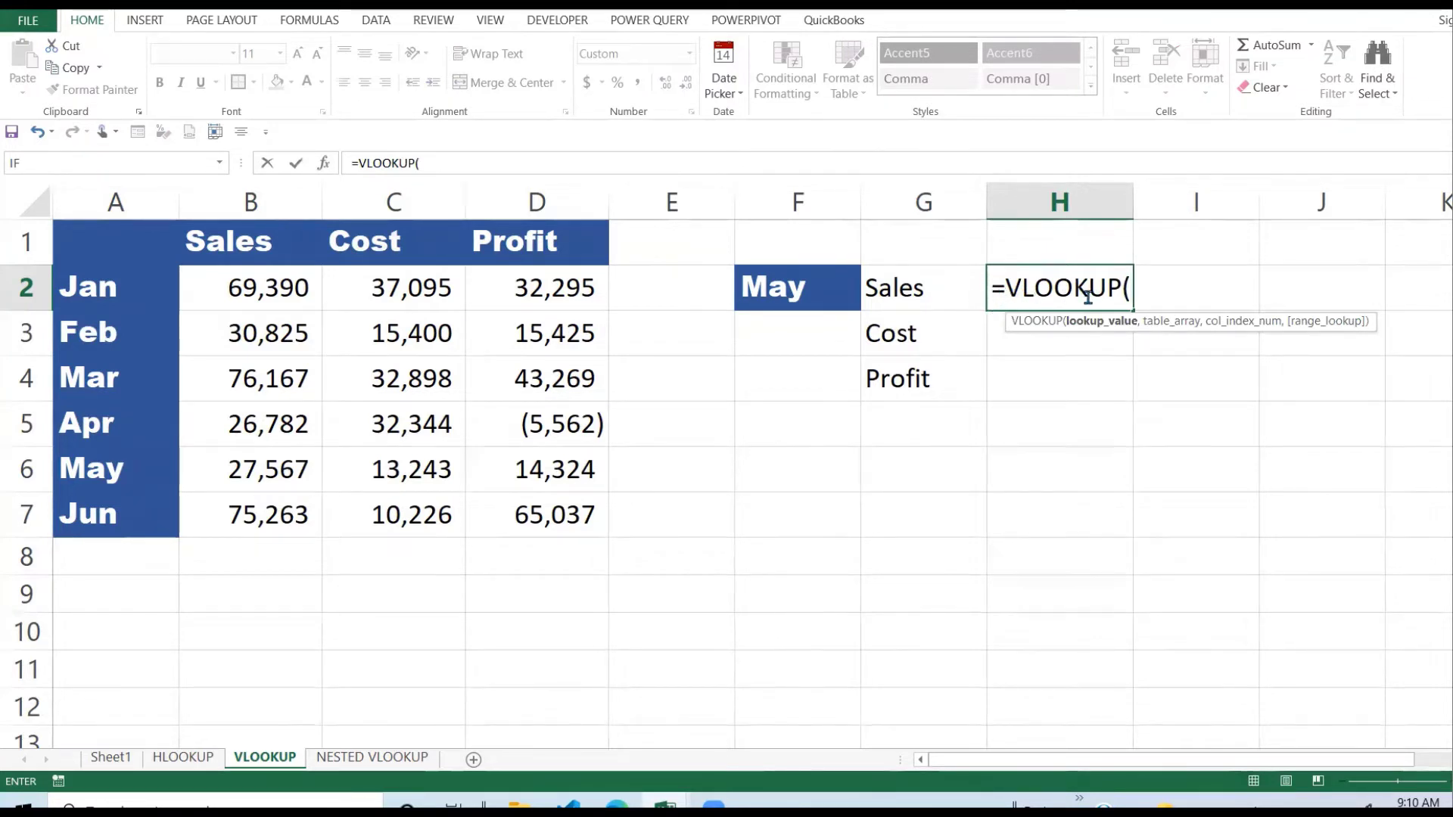
{"action": "left_click", "coordinate": [792, 300]}
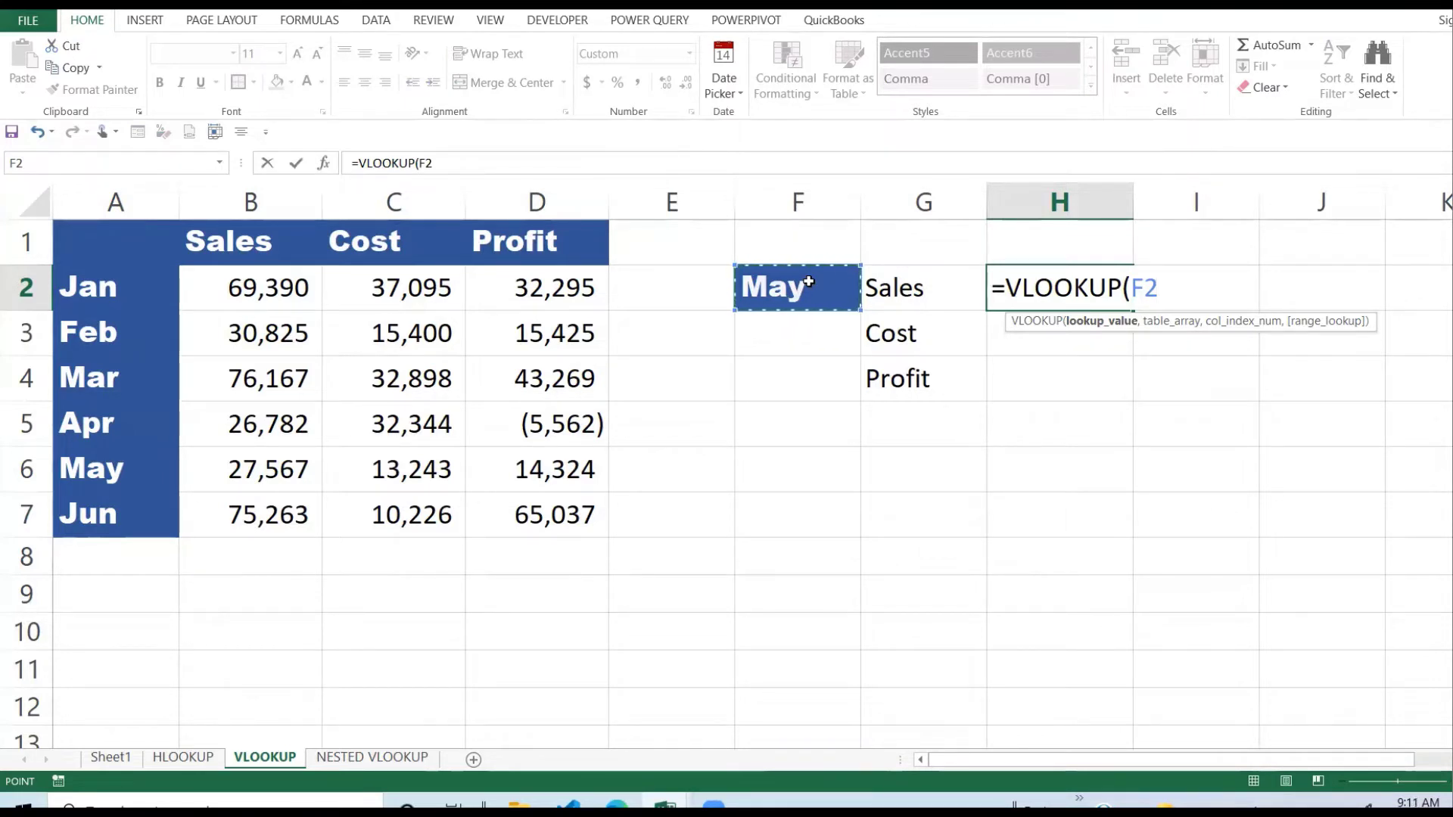
{"action": "key", "text": "F4"}
{"action": "type", "text": ","}
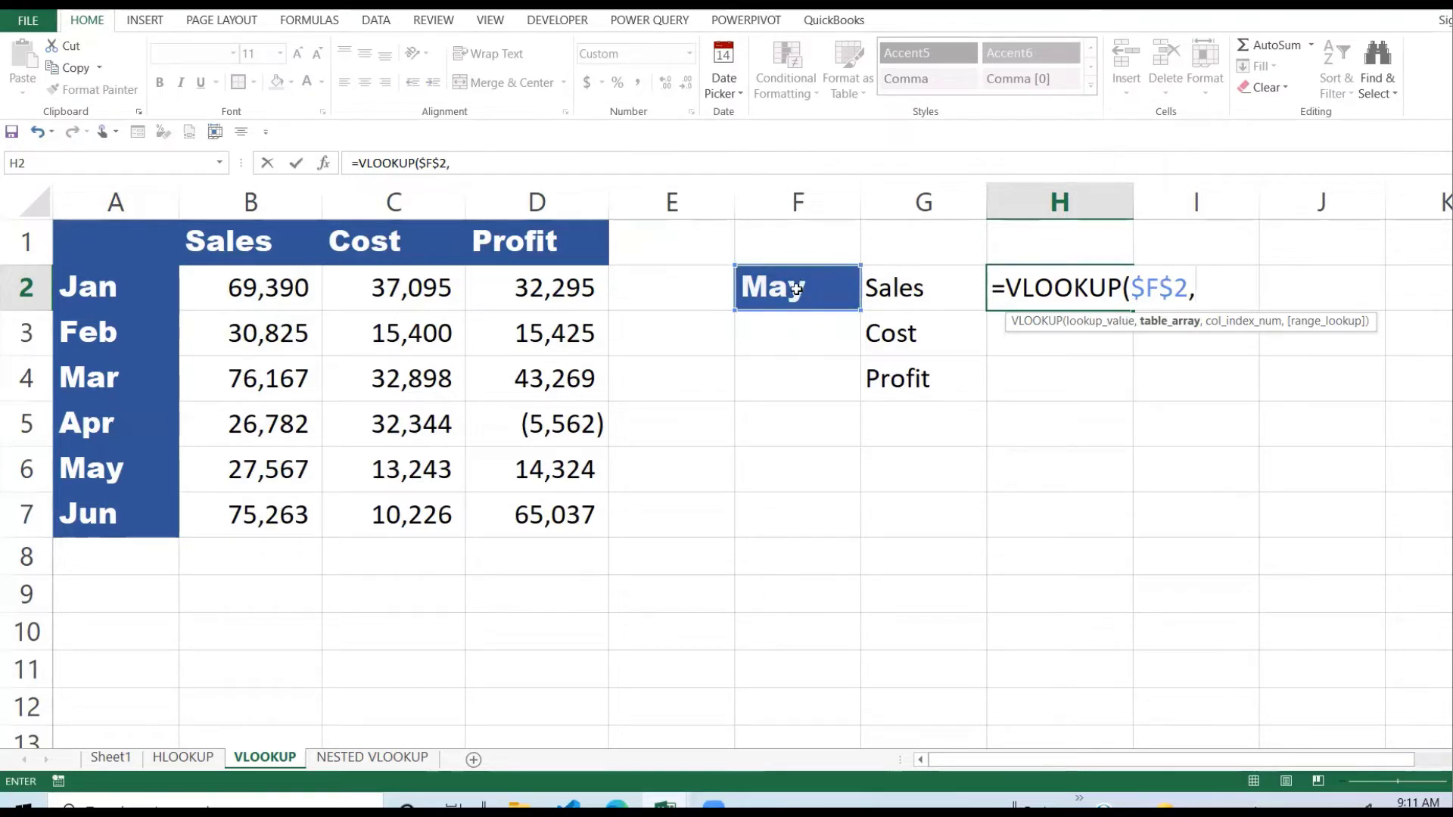
{"action": "left_click", "coordinate": [79, 292]}
{"action": "left_click_drag", "start_coordinate": [78, 292], "coordinate": [497, 514]}
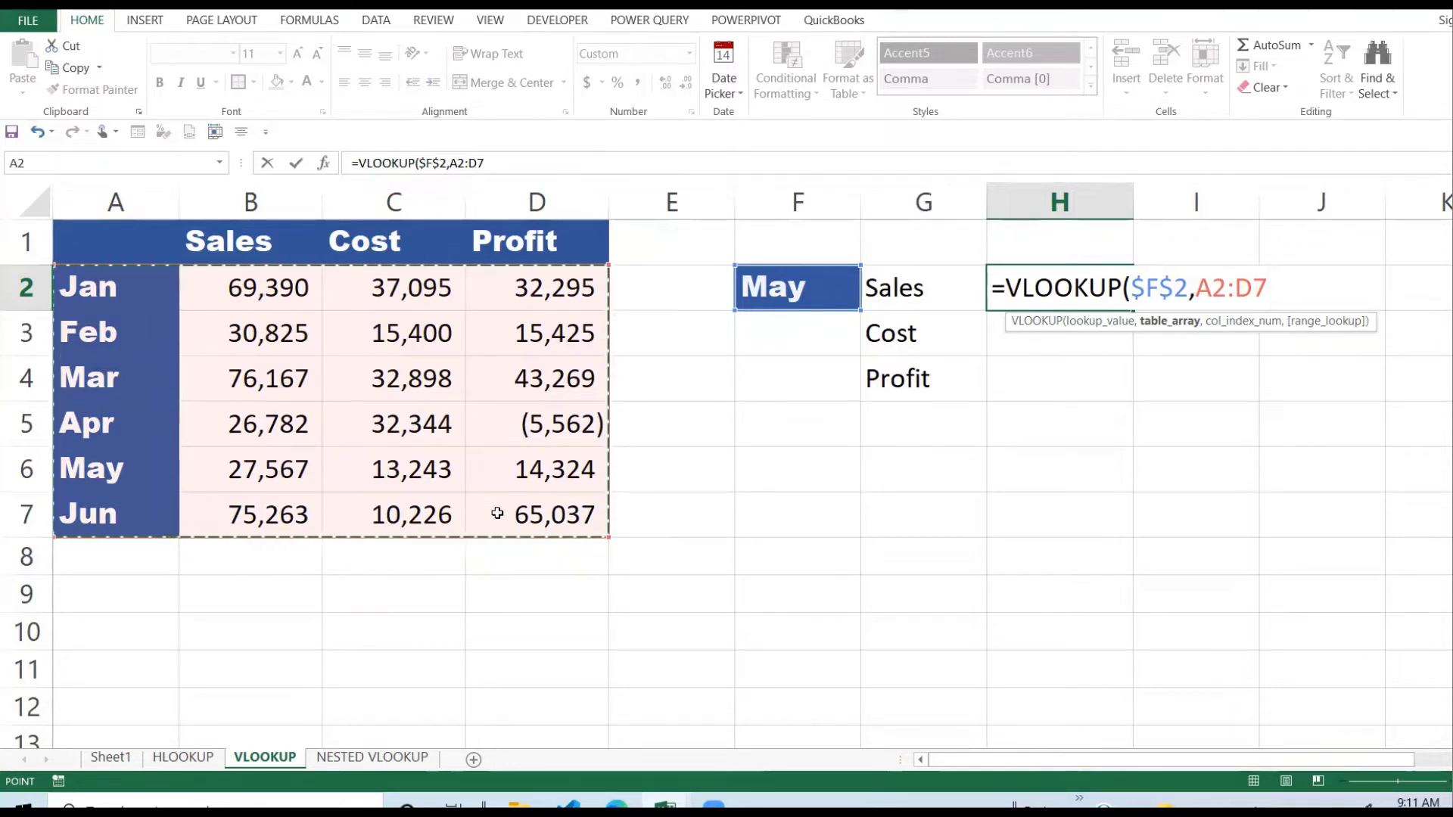
{"action": "key", "text": "F4"}
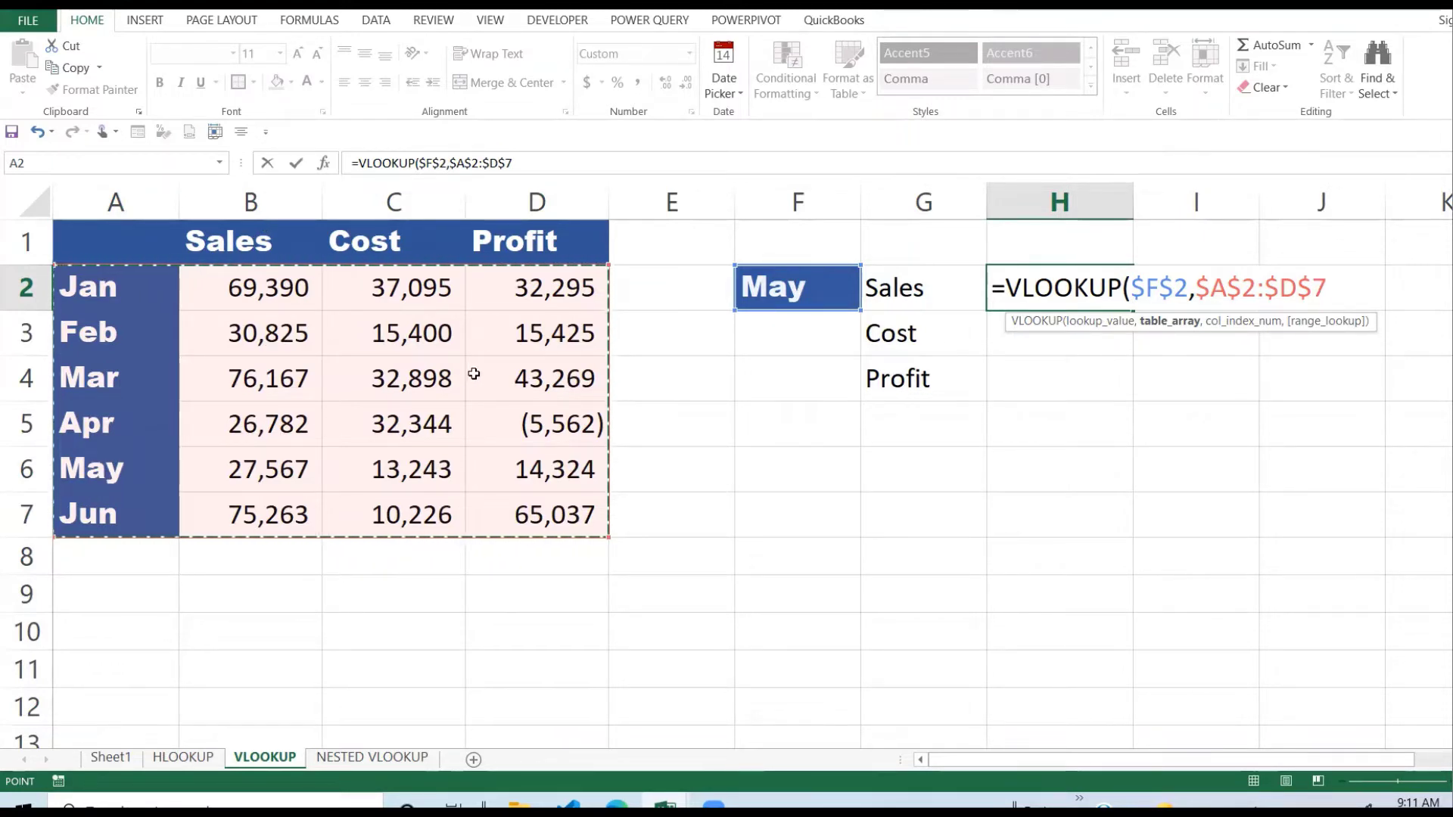
{"action": "type", "text": ",2"}
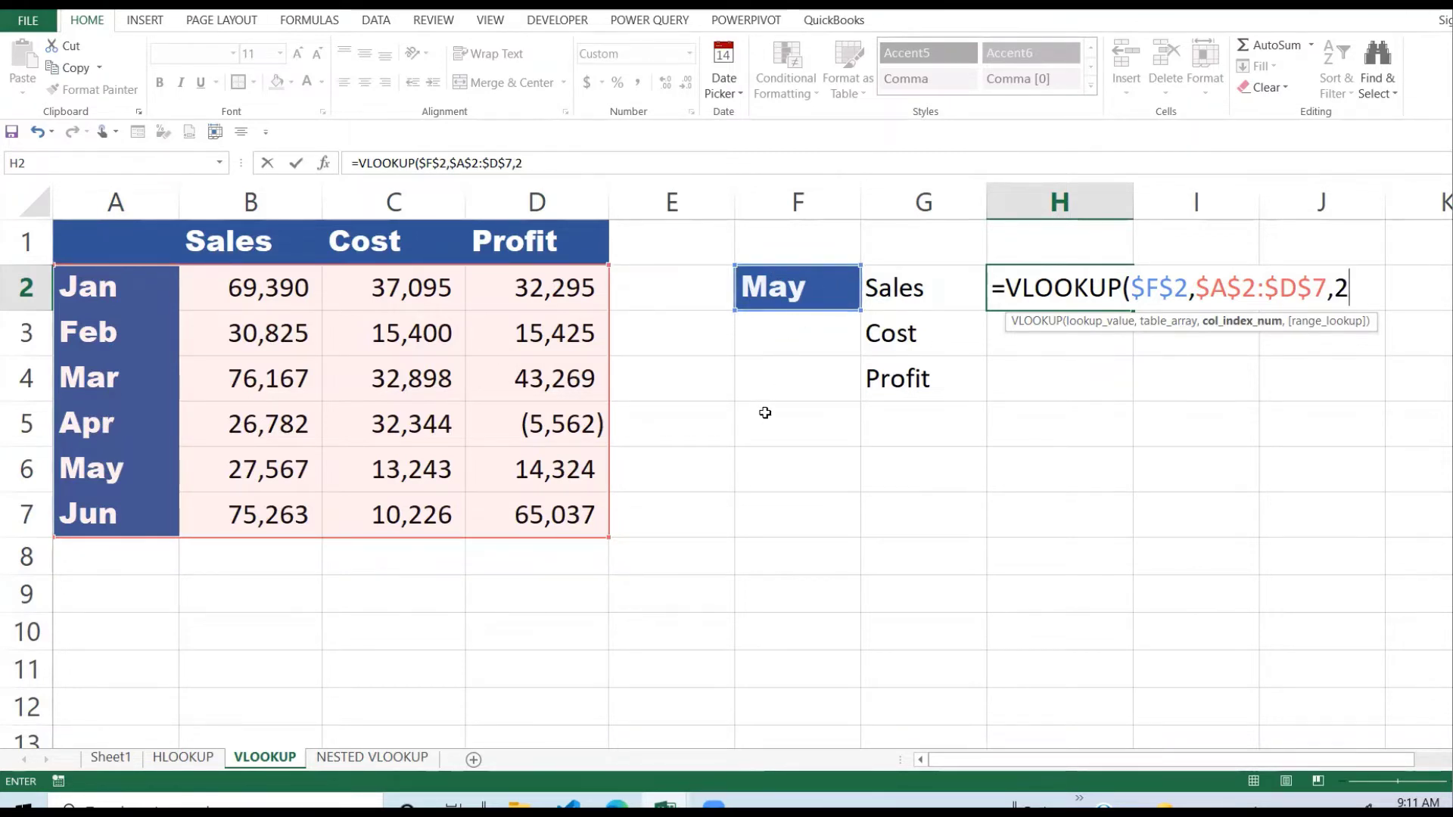
{"action": "type", "text": ","}
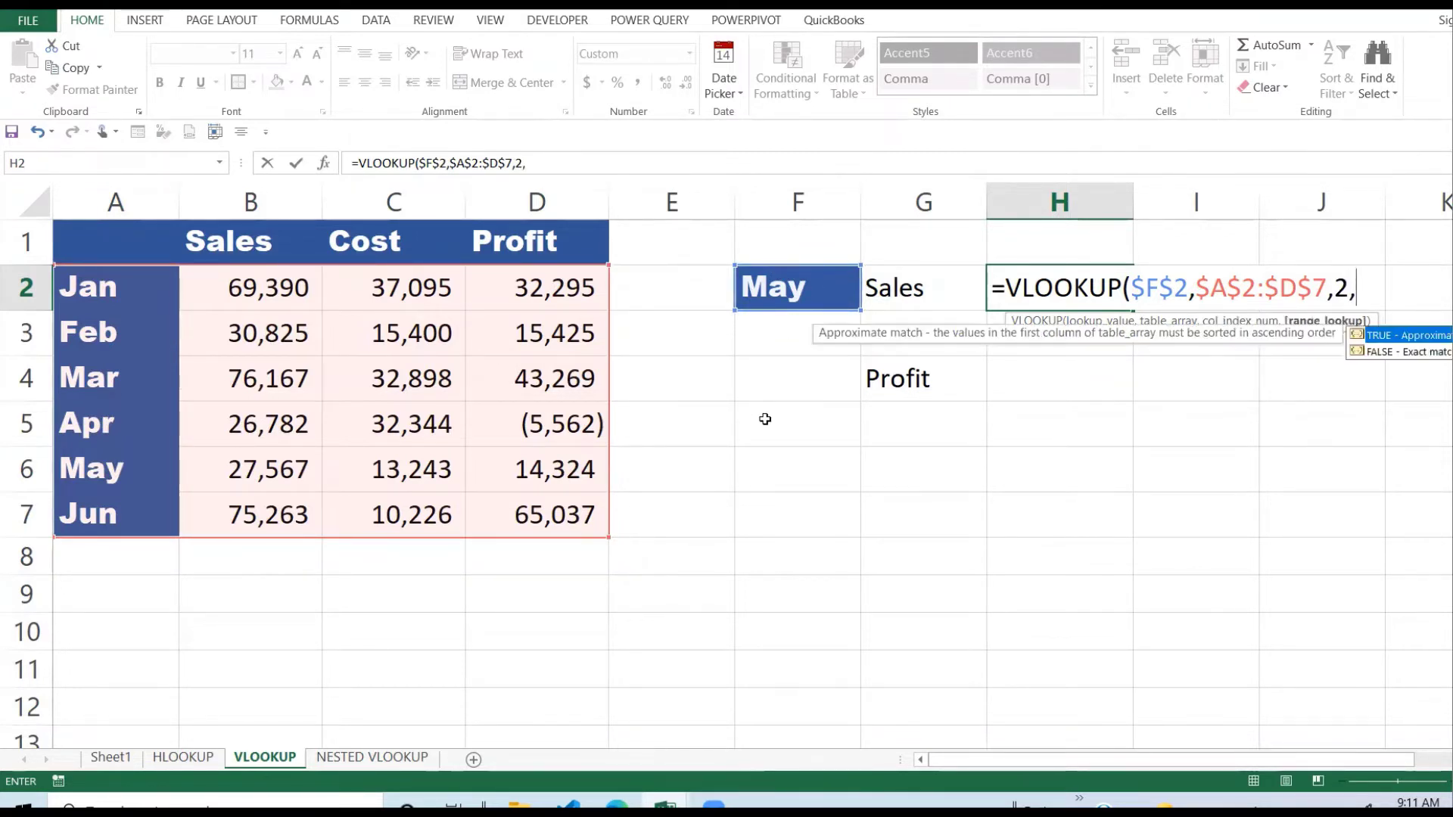
{"action": "left_click", "coordinate": [1395, 354]}
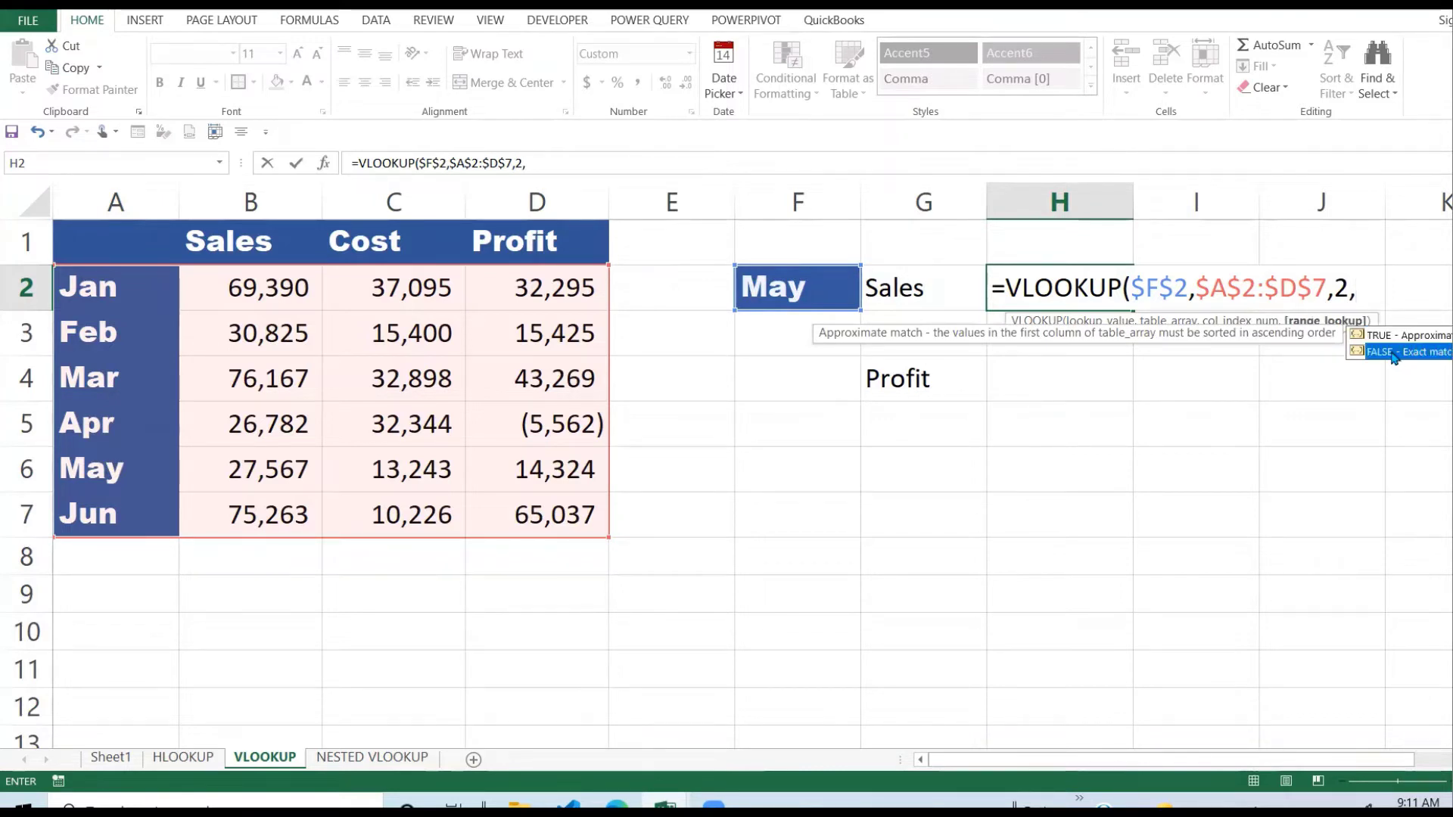
{"action": "double_click", "coordinate": [1394, 354]}
{"action": "type", "text": ")"}
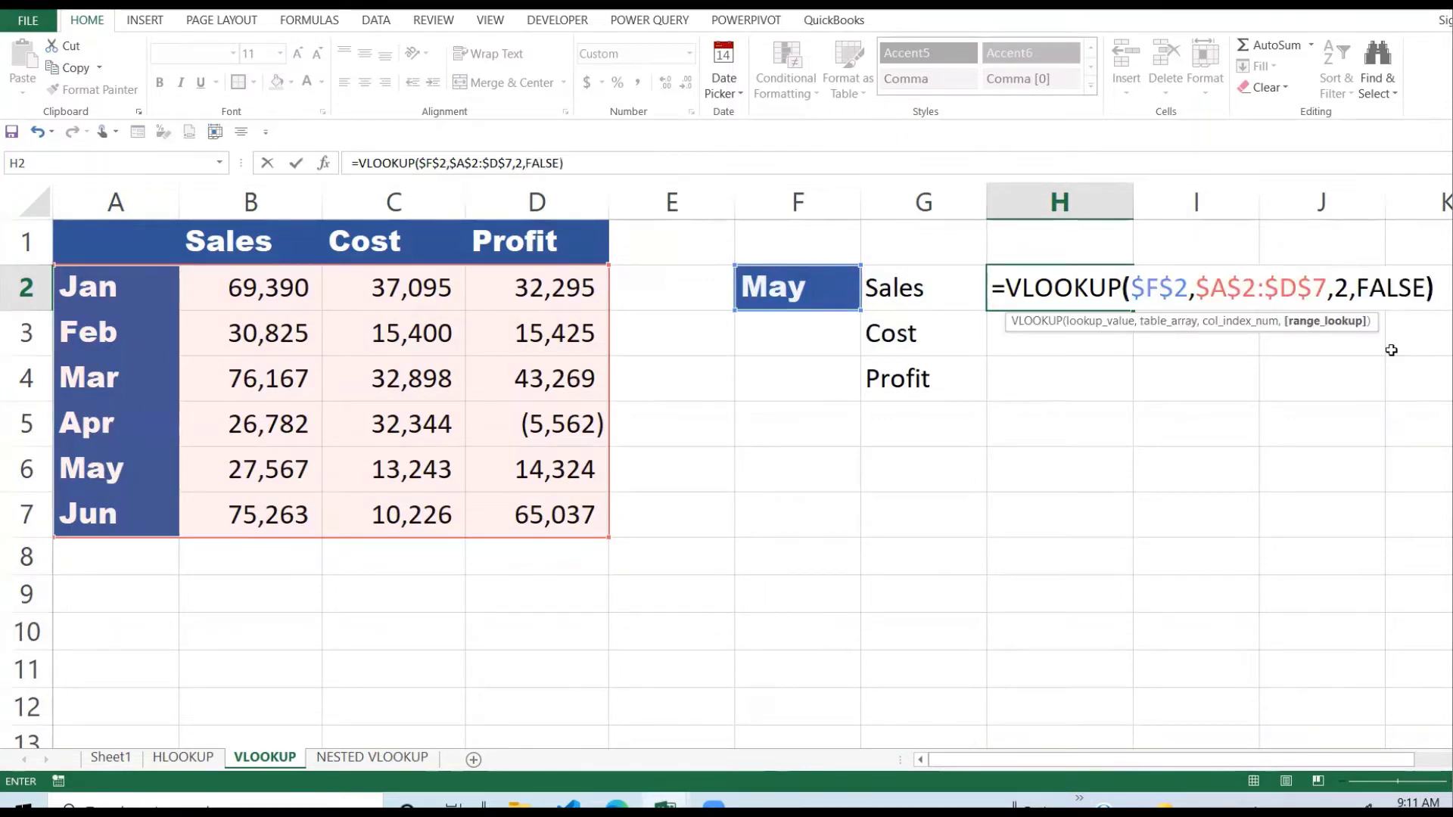
{"action": "key", "text": "Return"}
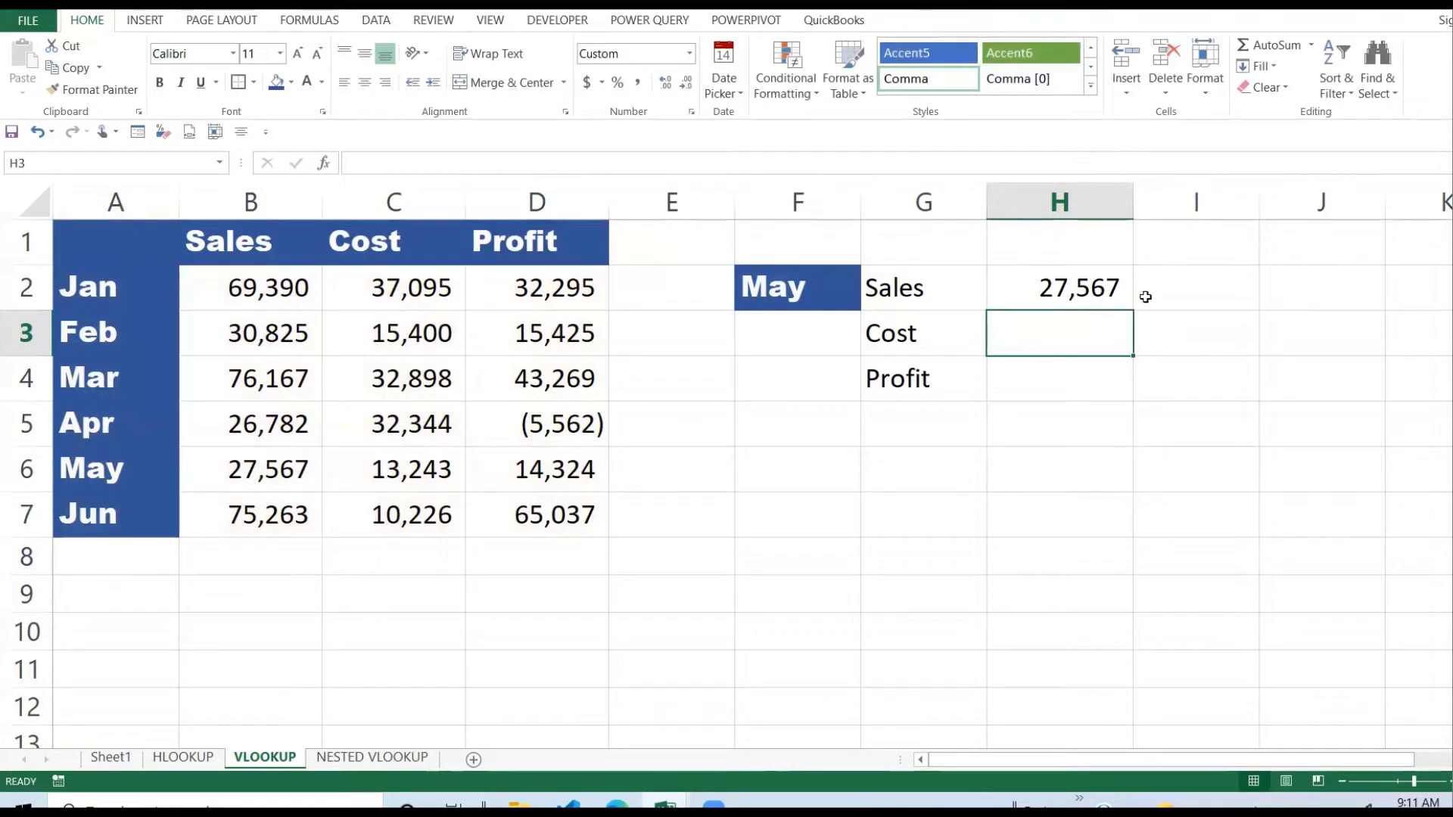
Check H2's 27,567 against May's Sales in B6 and copy the formula to H3:H4
{"action": "left_click", "coordinate": [1052, 285]}
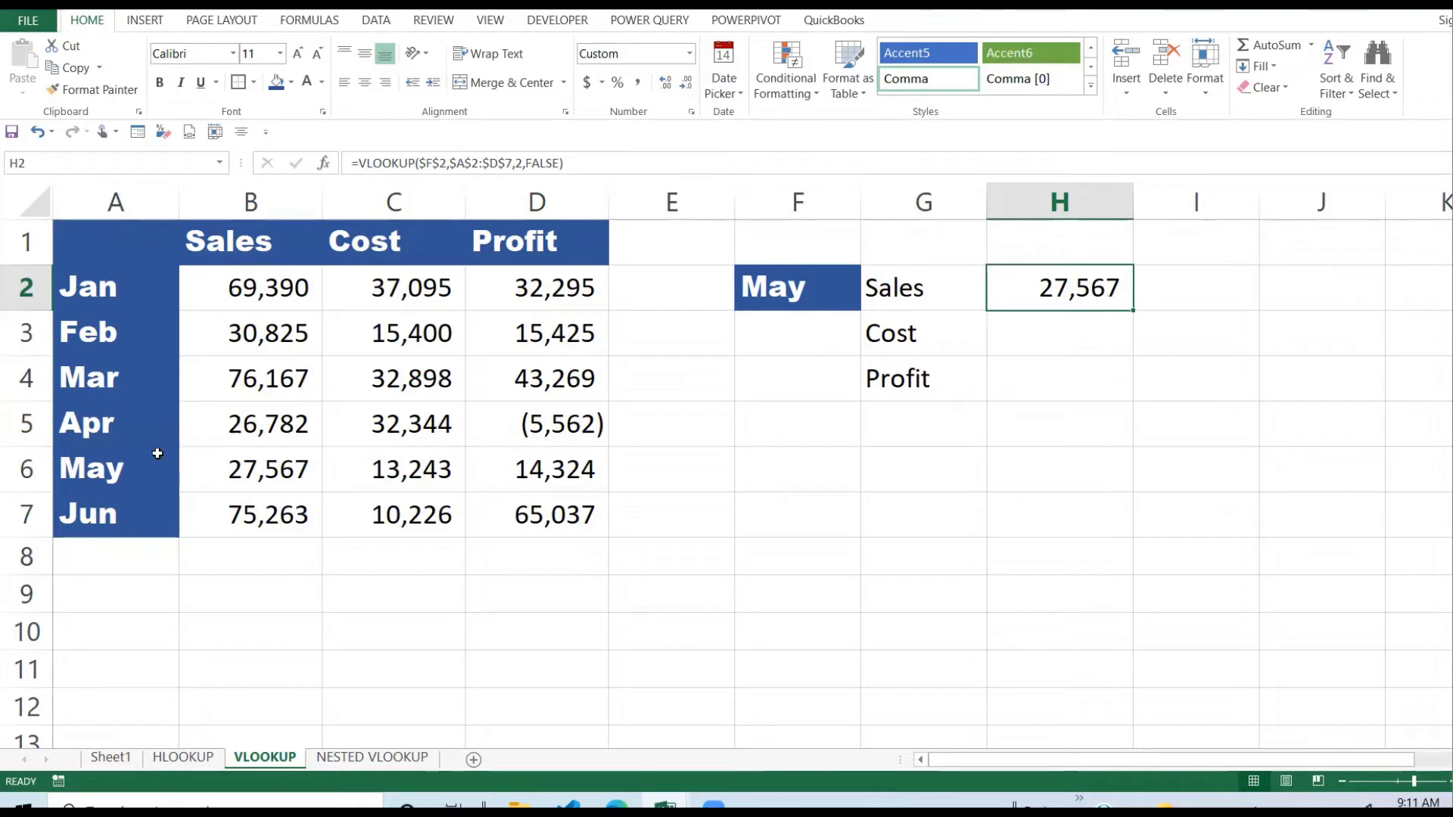
{"action": "left_click", "coordinate": [126, 461]}
{"action": "left_click", "coordinate": [298, 471]}
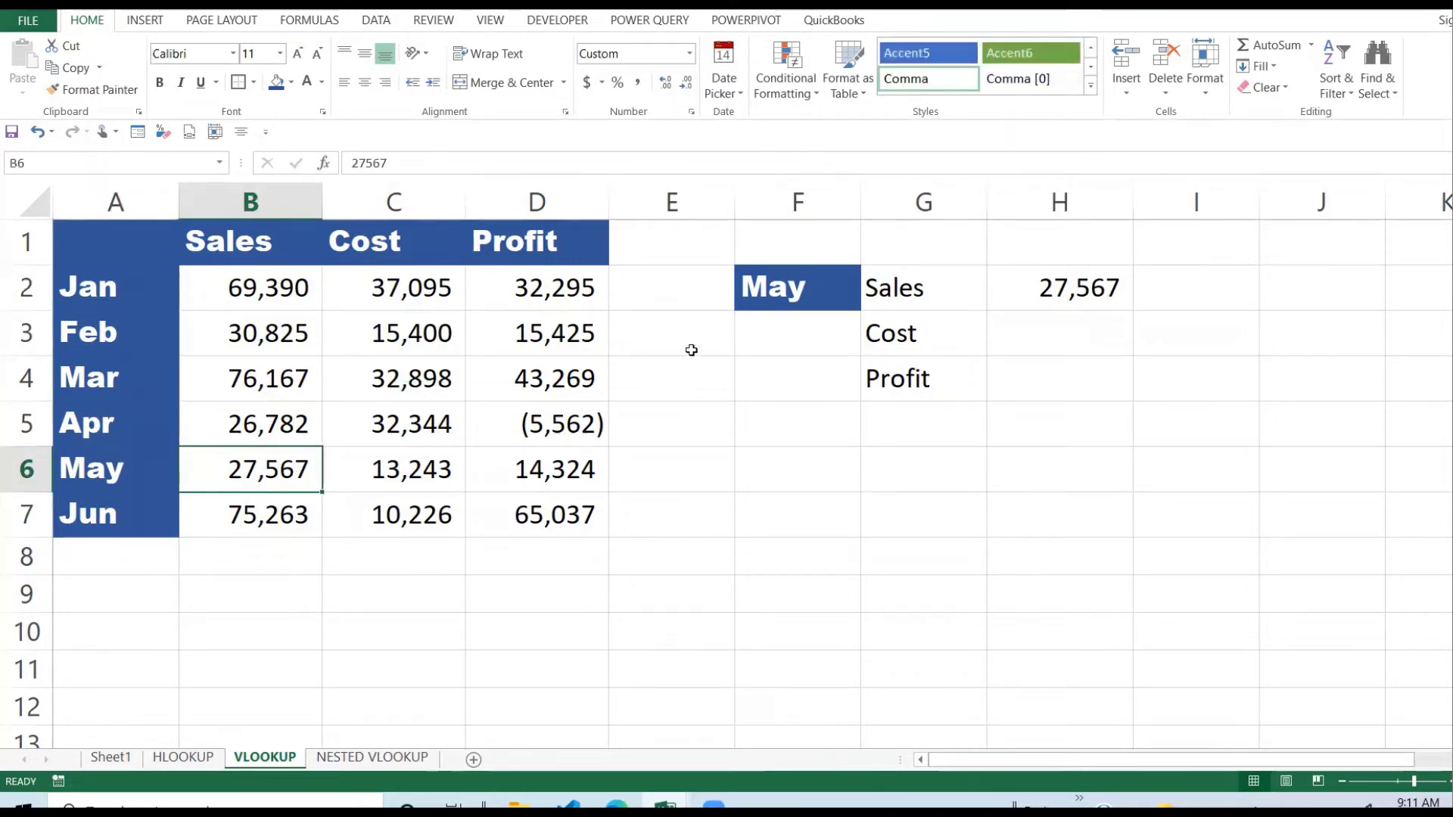
{"action": "left_click", "coordinate": [1102, 304]}
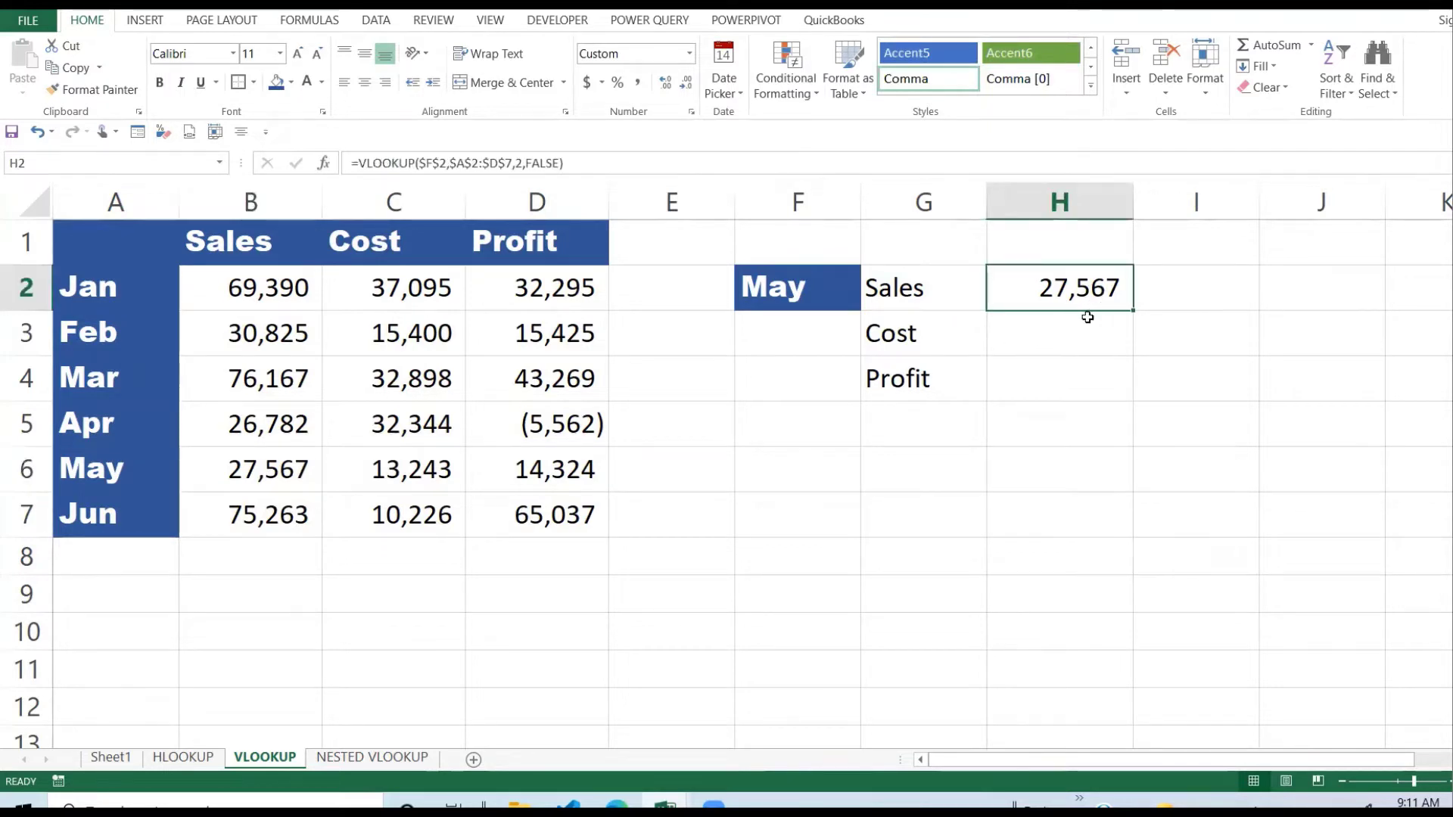
{"action": "left_click_drag", "start_coordinate": [1135, 312], "coordinate": [1122, 389]}
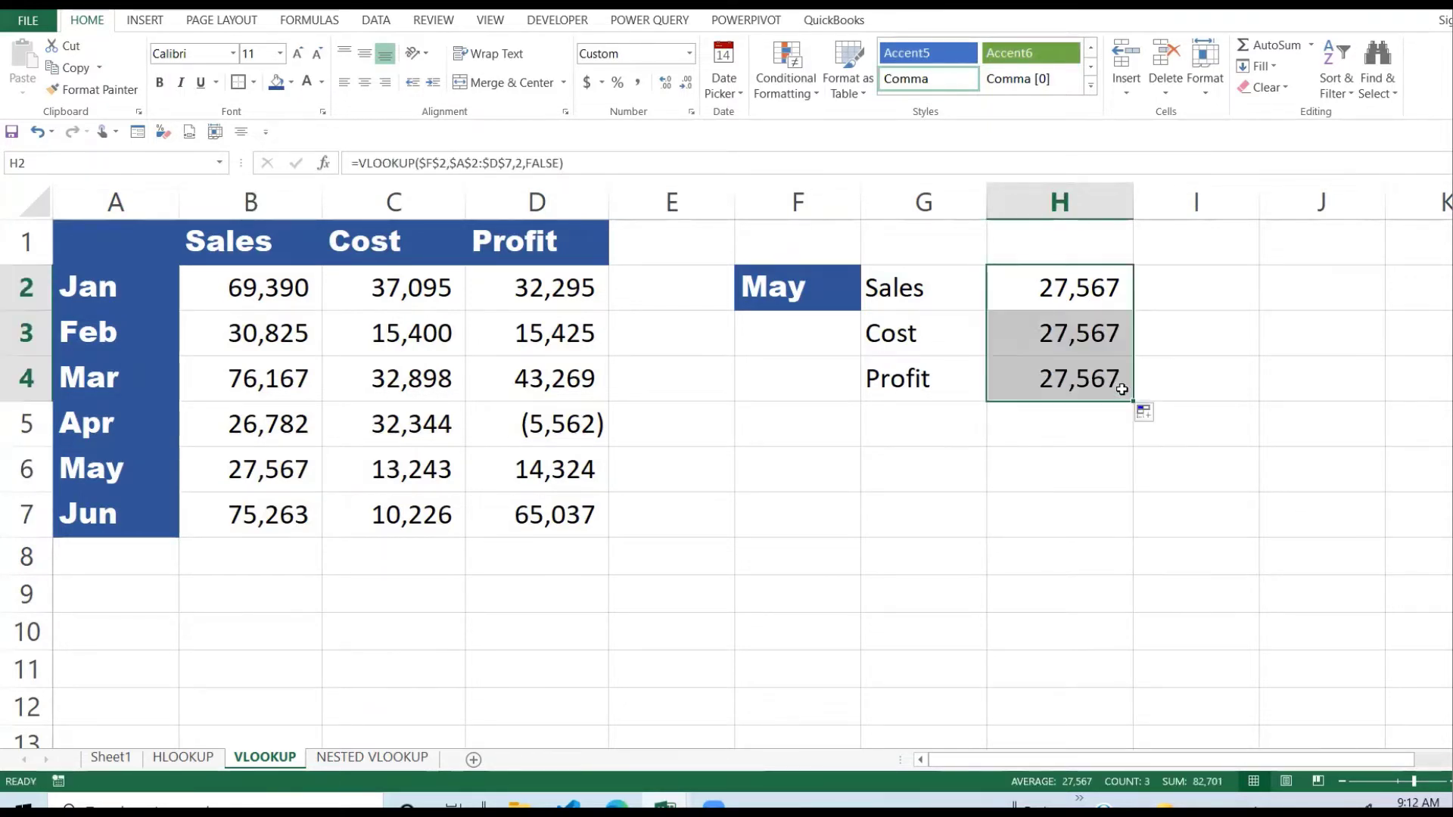
Inspect the copied formulas in H3 and H4, then start editing the H3 Cost formula
{"action": "left_click", "coordinate": [1105, 331]}
{"action": "left_click", "coordinate": [1091, 362]}
{"action": "left_click", "coordinate": [1101, 327]}
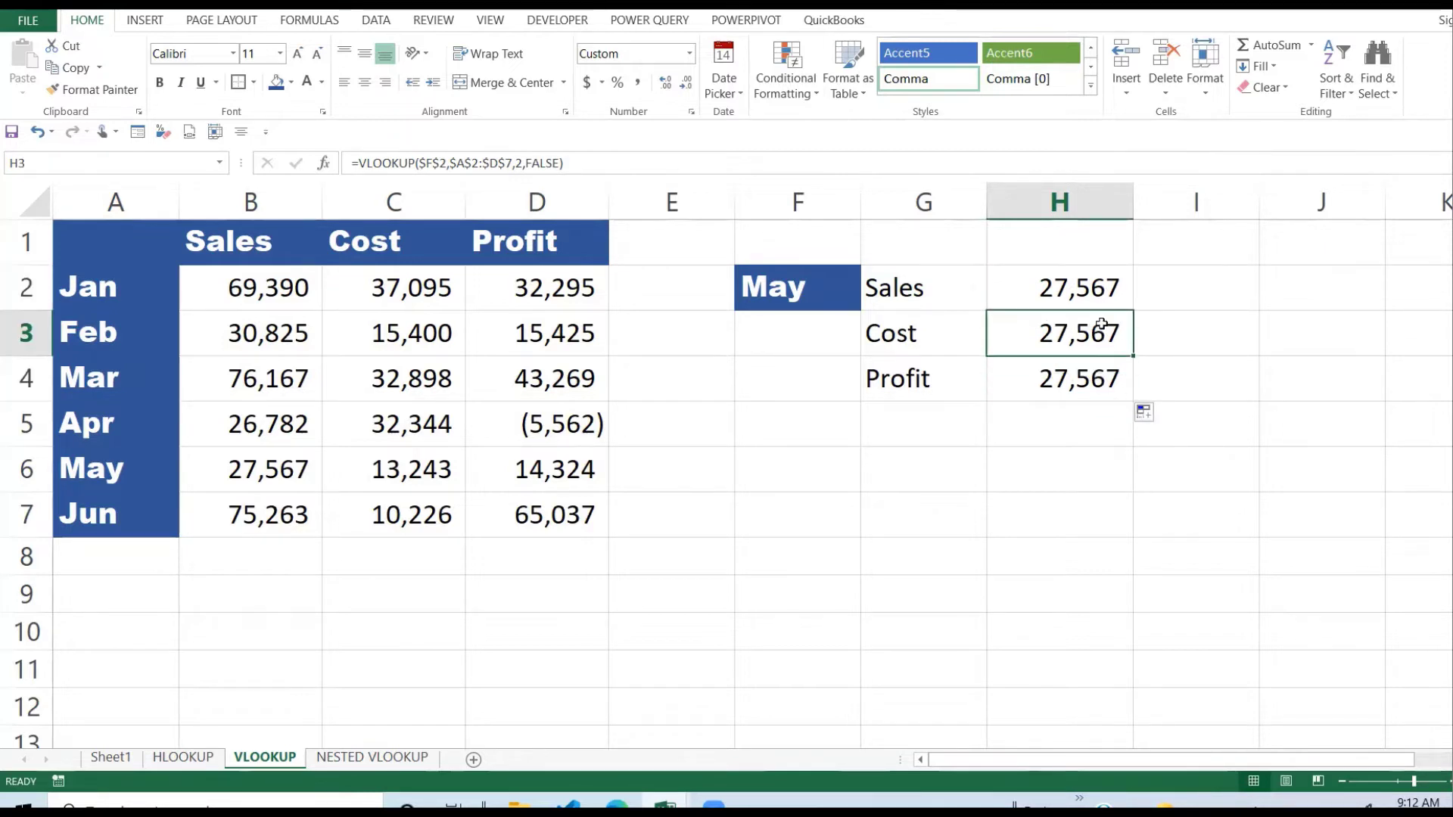
{"action": "double_click", "coordinate": [1088, 330]}
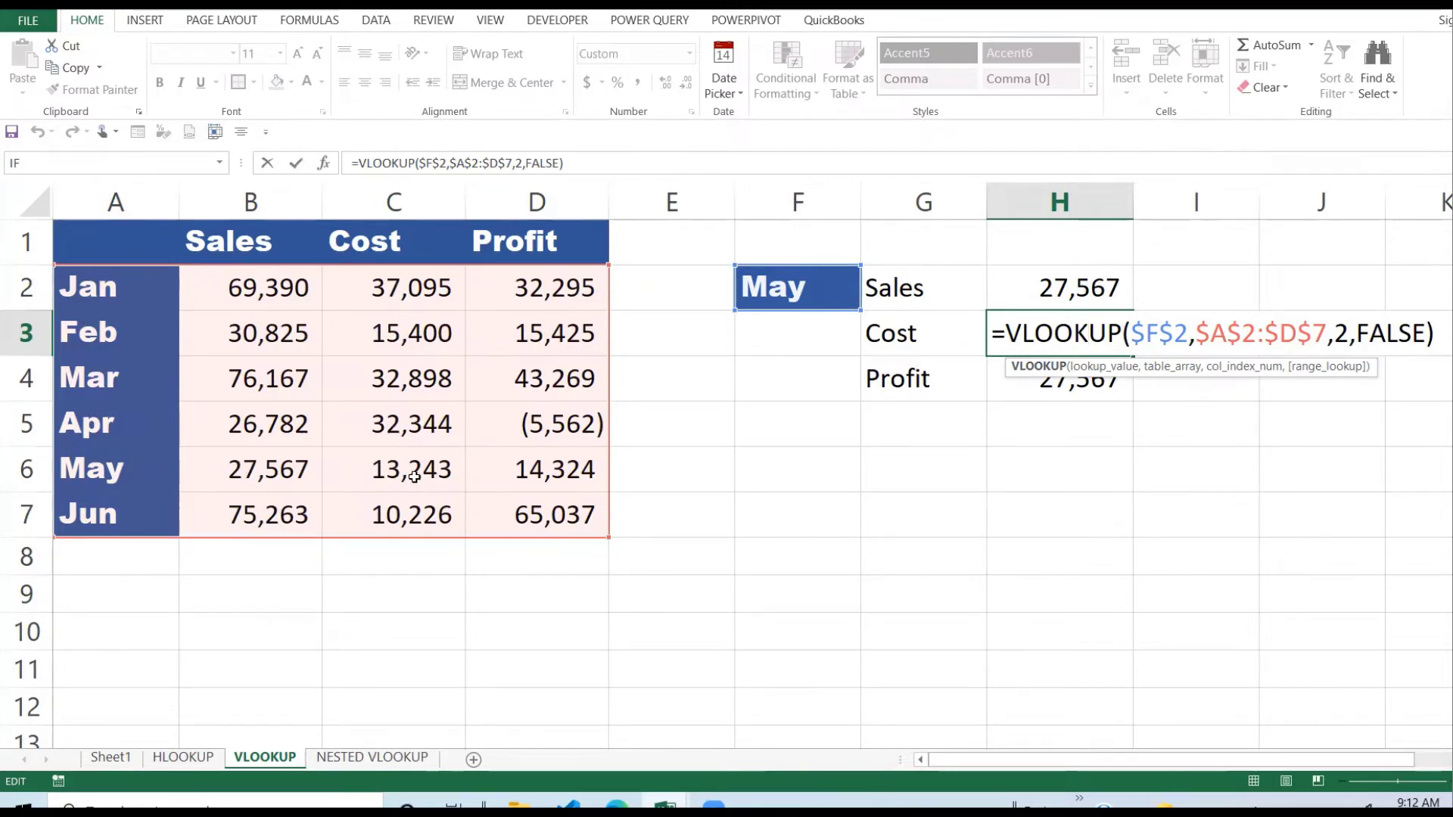
Change H3's column index from 2 to 3 so it returns May's Cost of 13,243
{"action": "left_click", "coordinate": [1348, 335]}
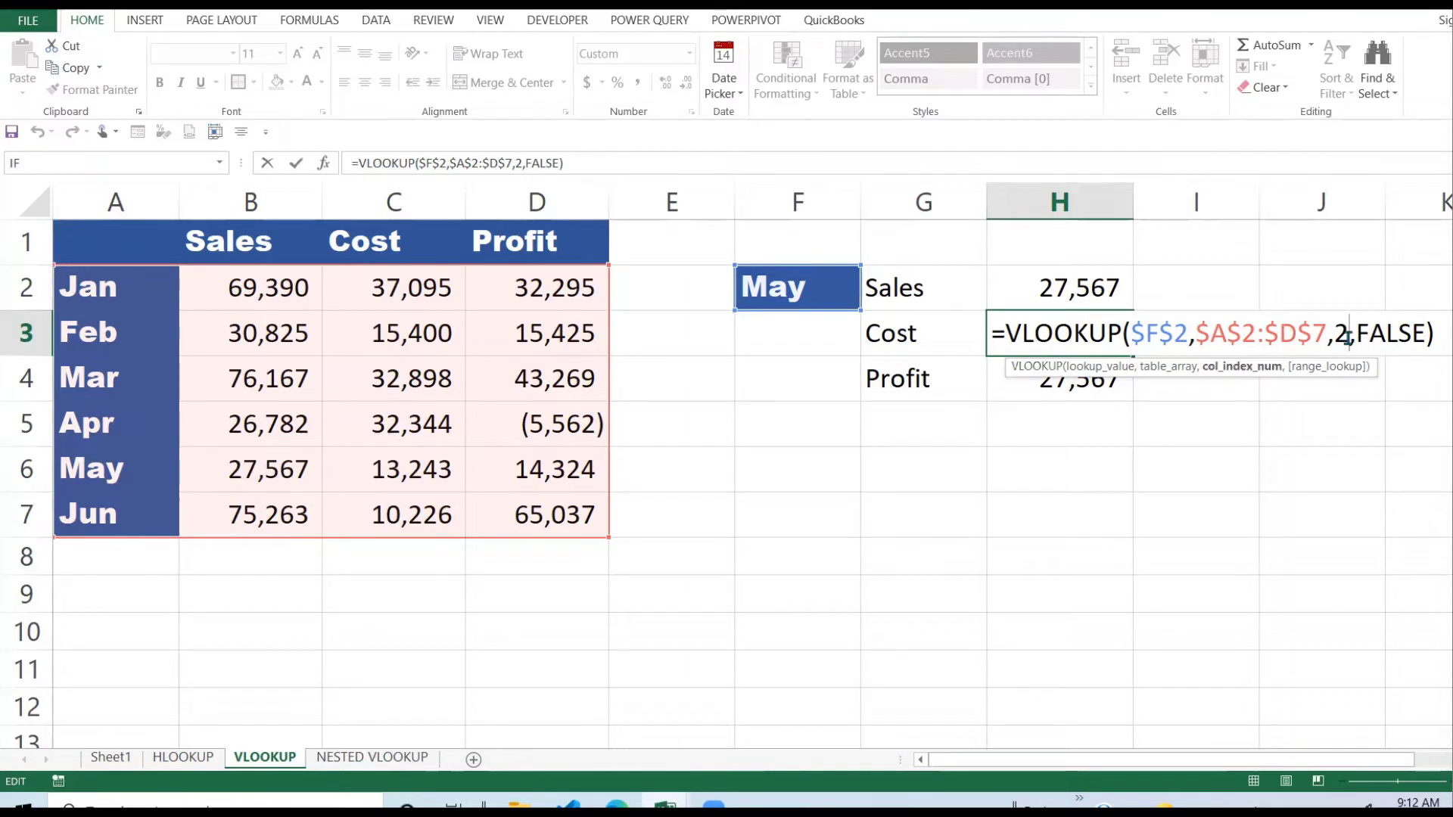
{"action": "key", "text": "BackSpace"}
{"action": "type", "text": "3"}
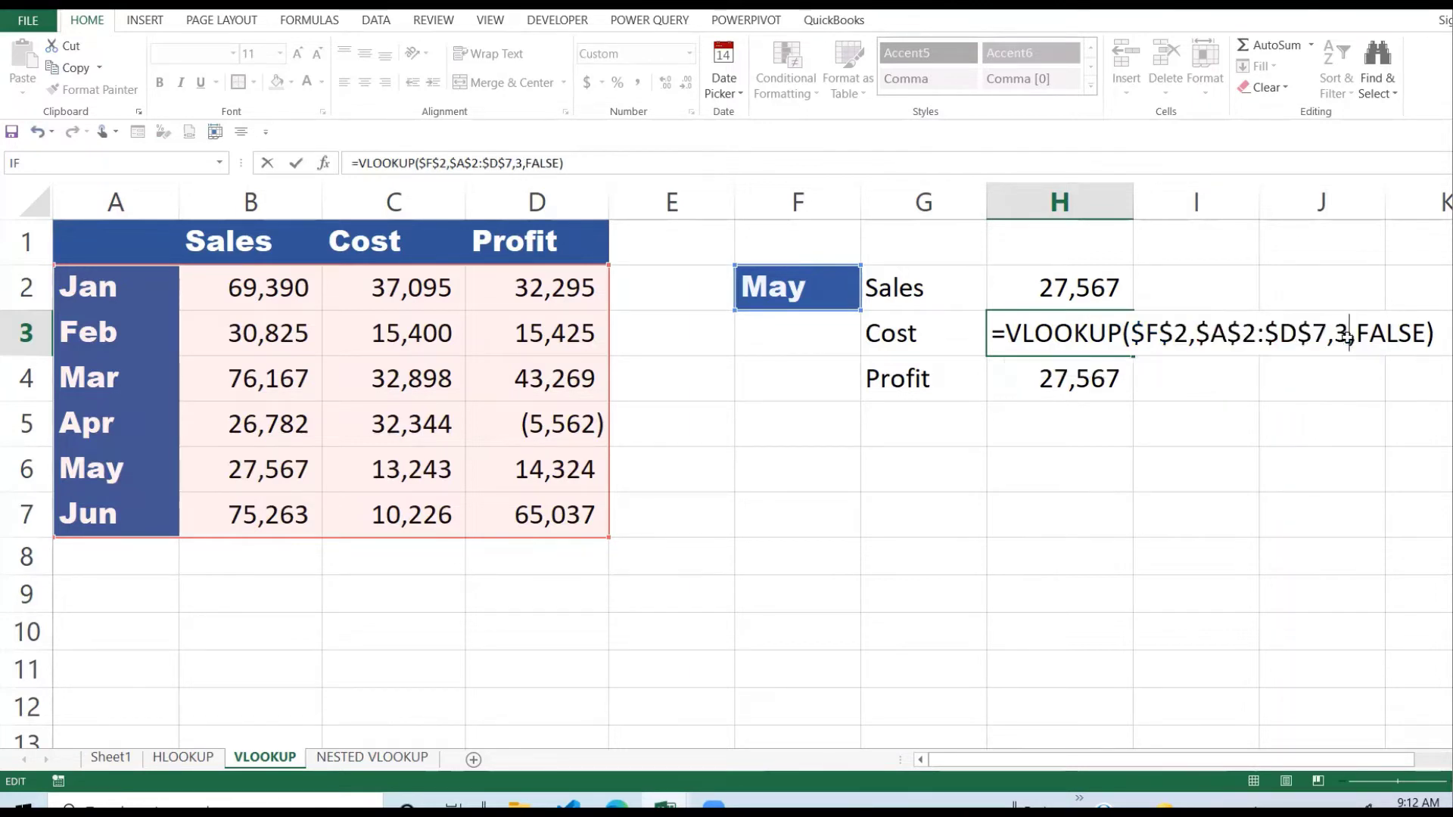
{"action": "key", "text": "Return"}
{"action": "left_click", "coordinate": [1083, 325]}
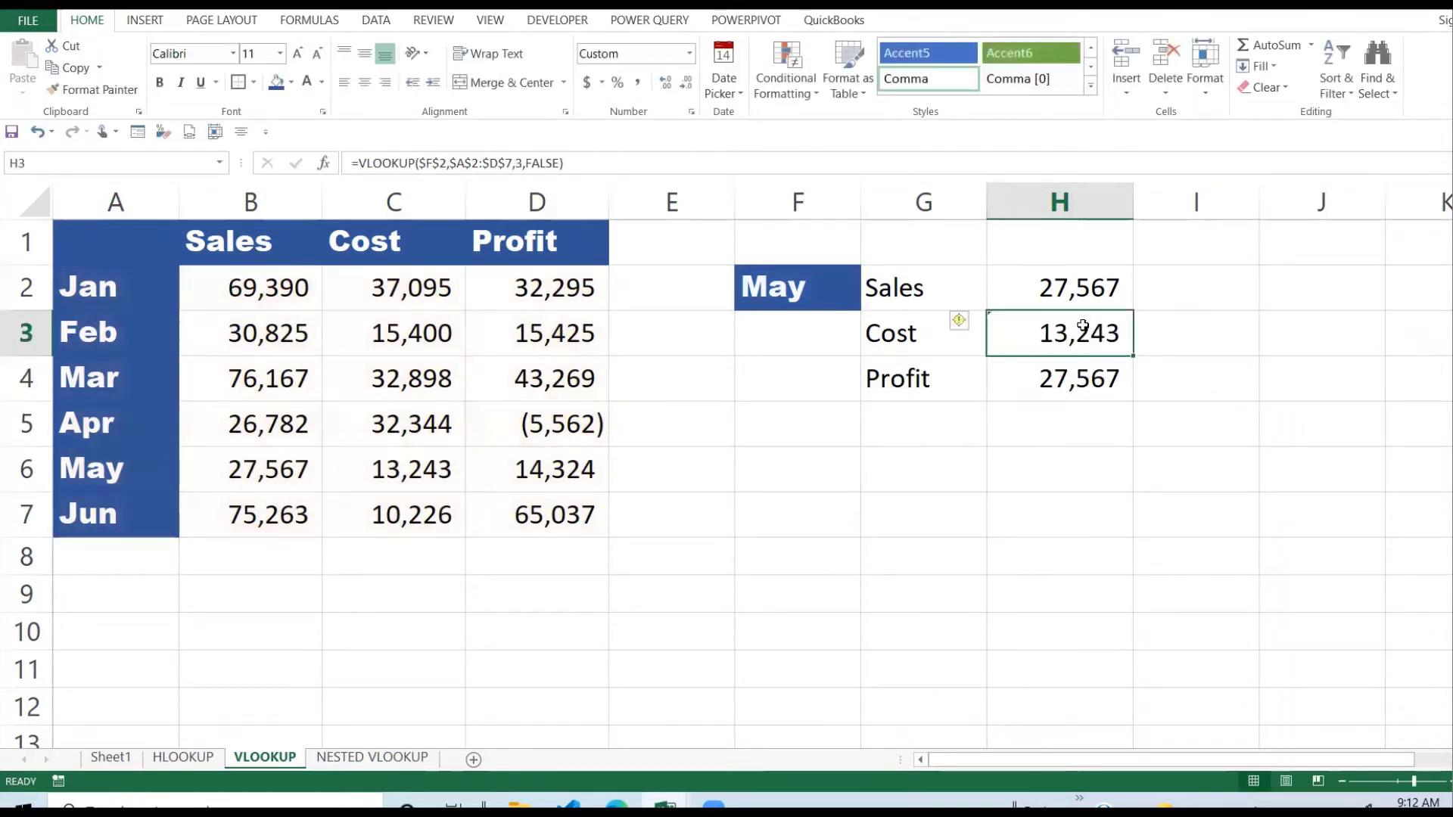
{"action": "left_click", "coordinate": [441, 455]}
{"action": "left_click_drag", "start_coordinate": [74, 474], "coordinate": [454, 458]}
{"action": "left_click", "coordinate": [450, 463]}
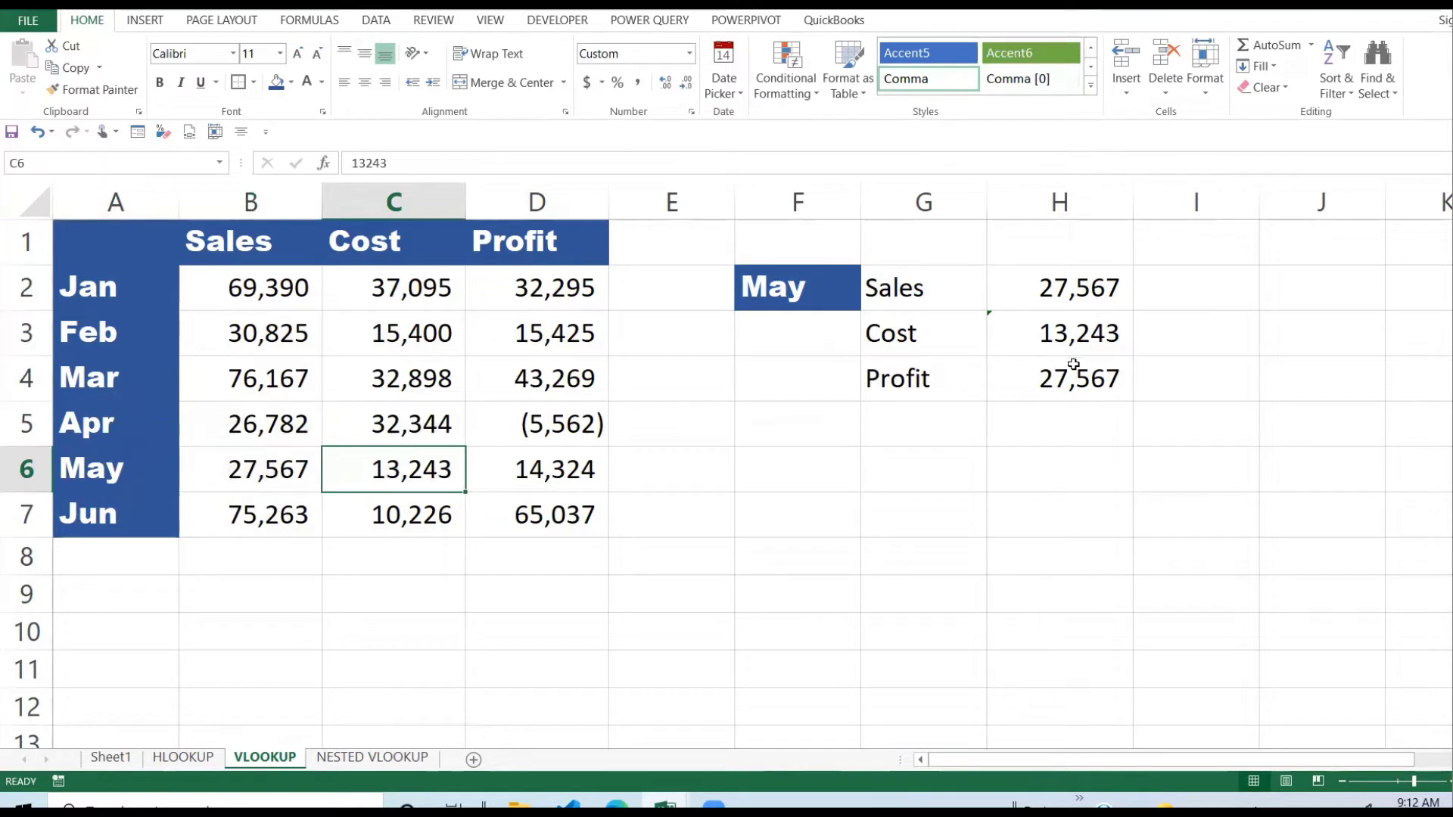
Change H4's column index from 2 to 4 so it returns May's Profit of 14,324
{"action": "left_click", "coordinate": [1074, 370]}
{"action": "left_click", "coordinate": [572, 470]}
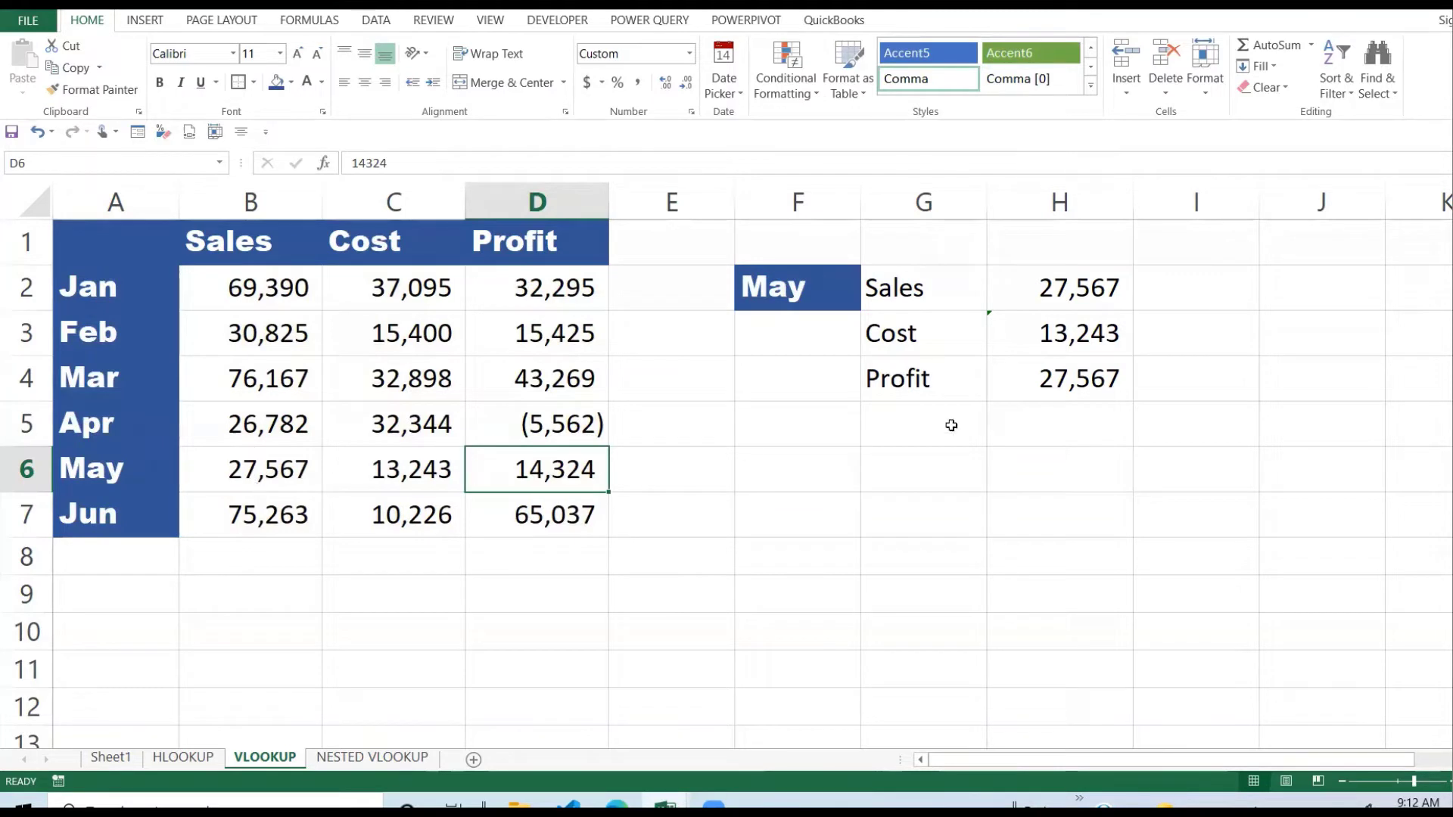
{"action": "double_click", "coordinate": [1073, 382]}
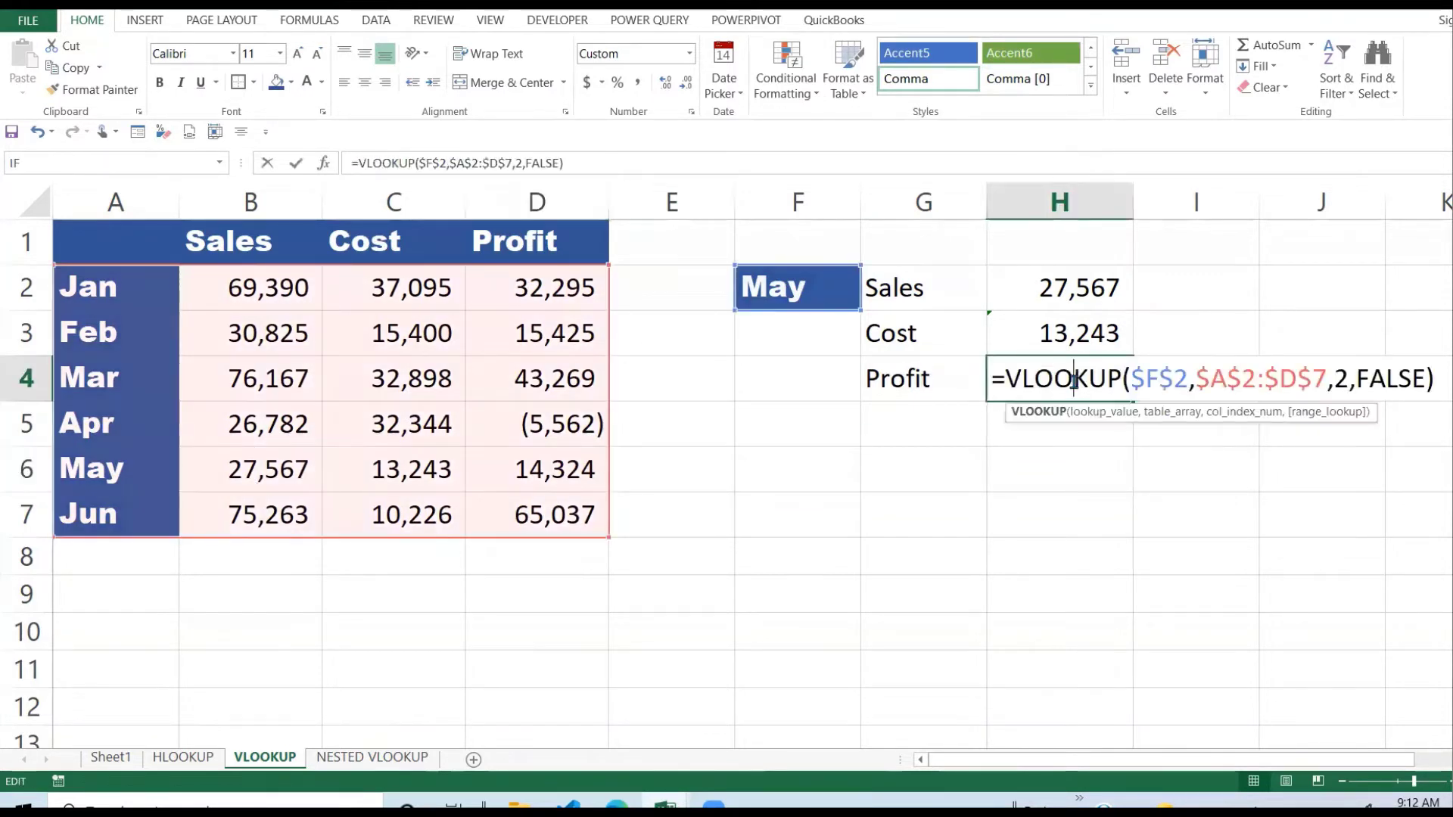
{"action": "left_click", "coordinate": [521, 163]}
{"action": "key", "text": "BackSpace"}
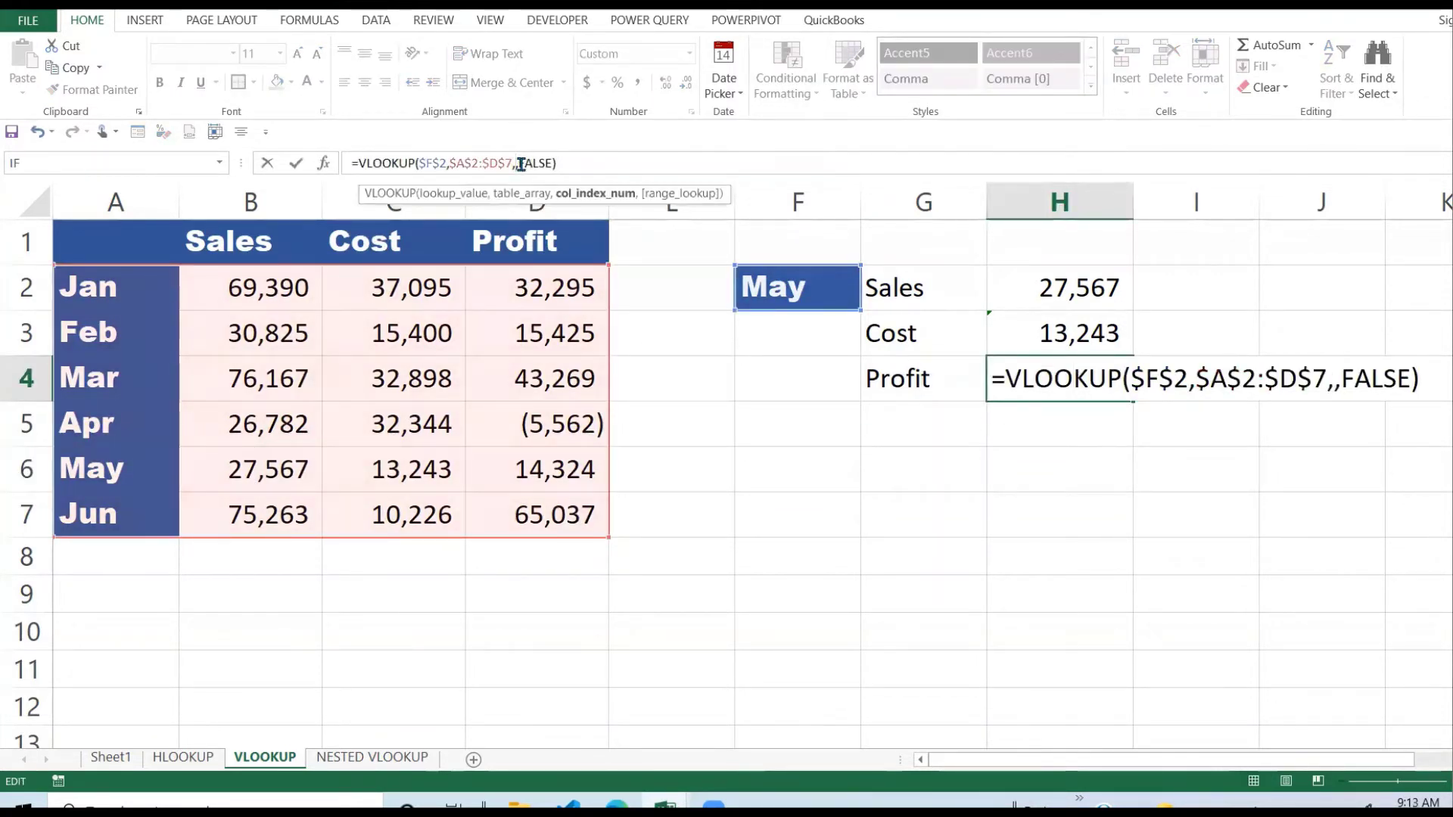
{"action": "type", "text": "4"}
{"action": "key", "text": "Return"}
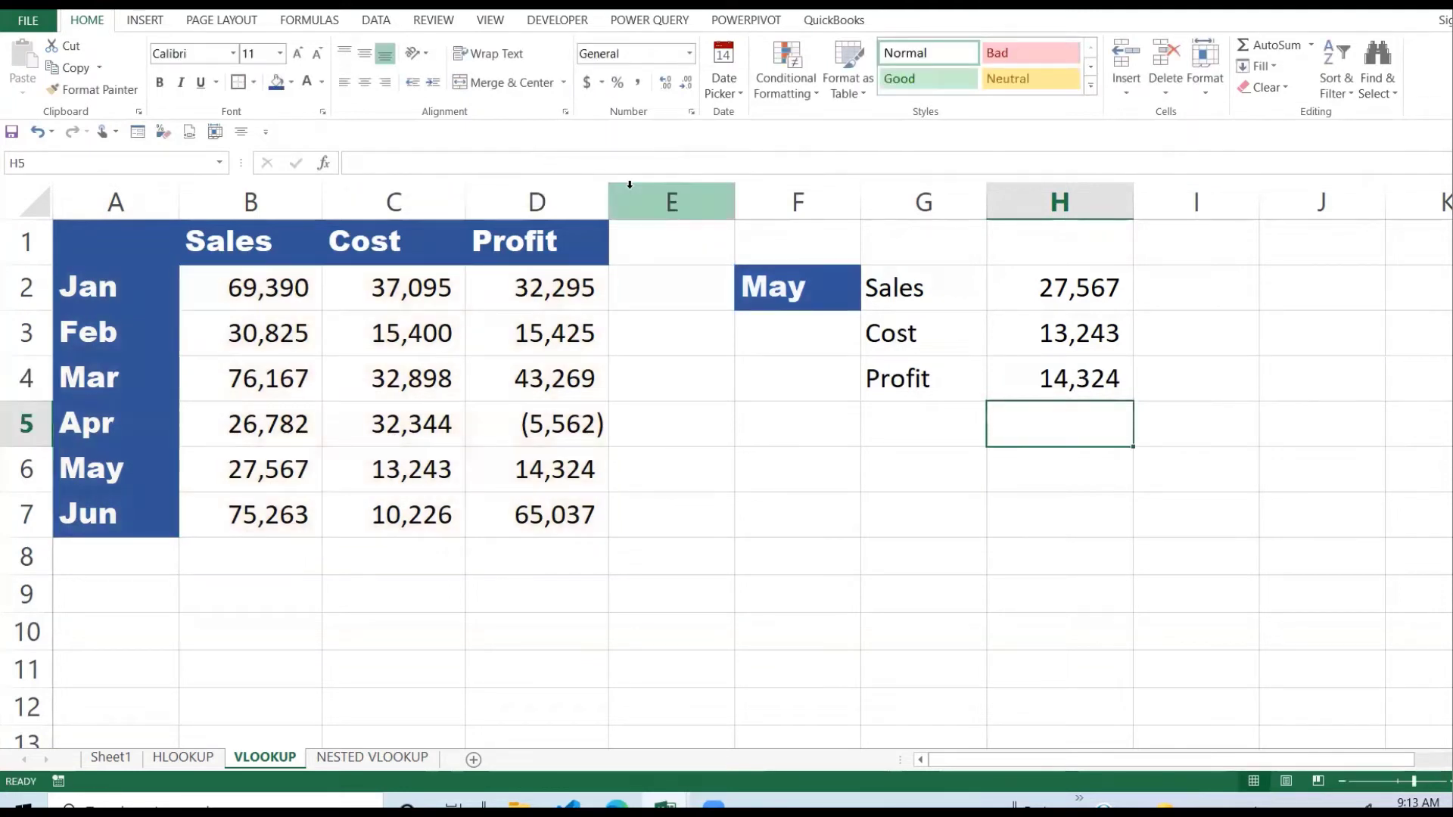
{"action": "left_click", "coordinate": [1055, 334]}
{"action": "left_click_drag", "start_coordinate": [1080, 282], "coordinate": [1076, 371]}
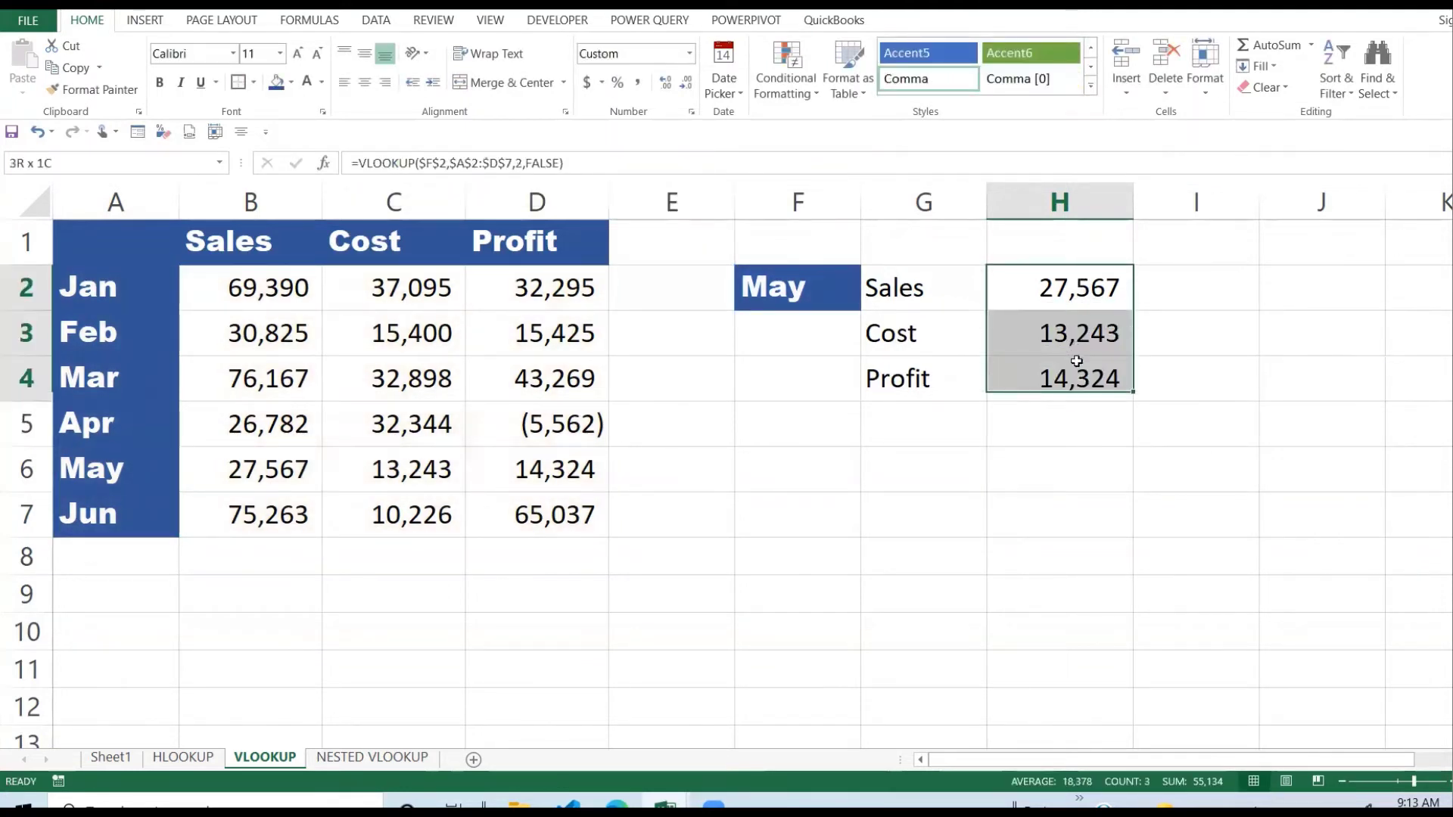
Compare the Sales, Cost and Profit results in H2:H4 with May's values in row 6
{"action": "left_click", "coordinate": [1075, 282]}
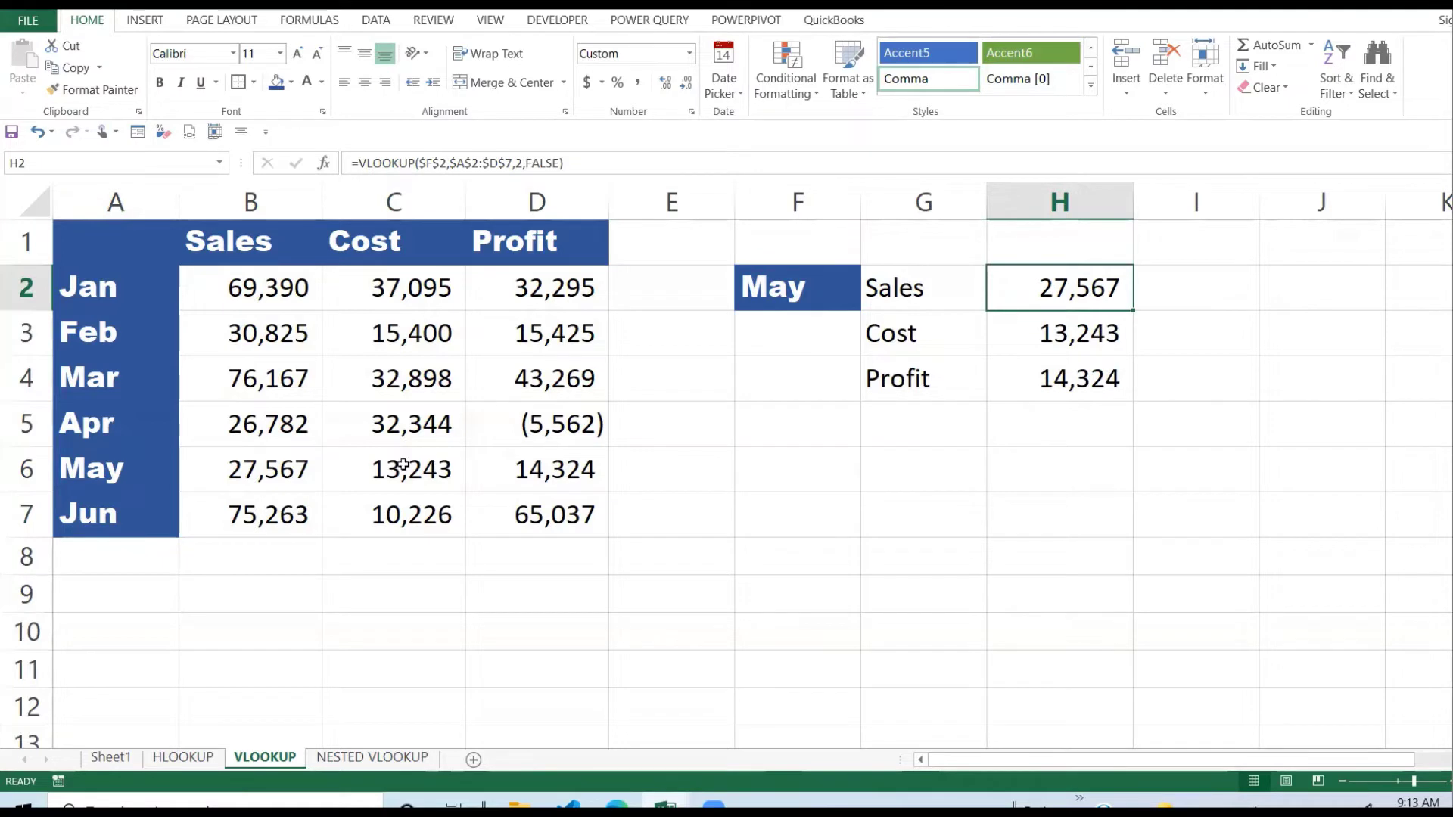
{"action": "left_click", "coordinate": [267, 471]}
{"action": "left_click", "coordinate": [1119, 334]}
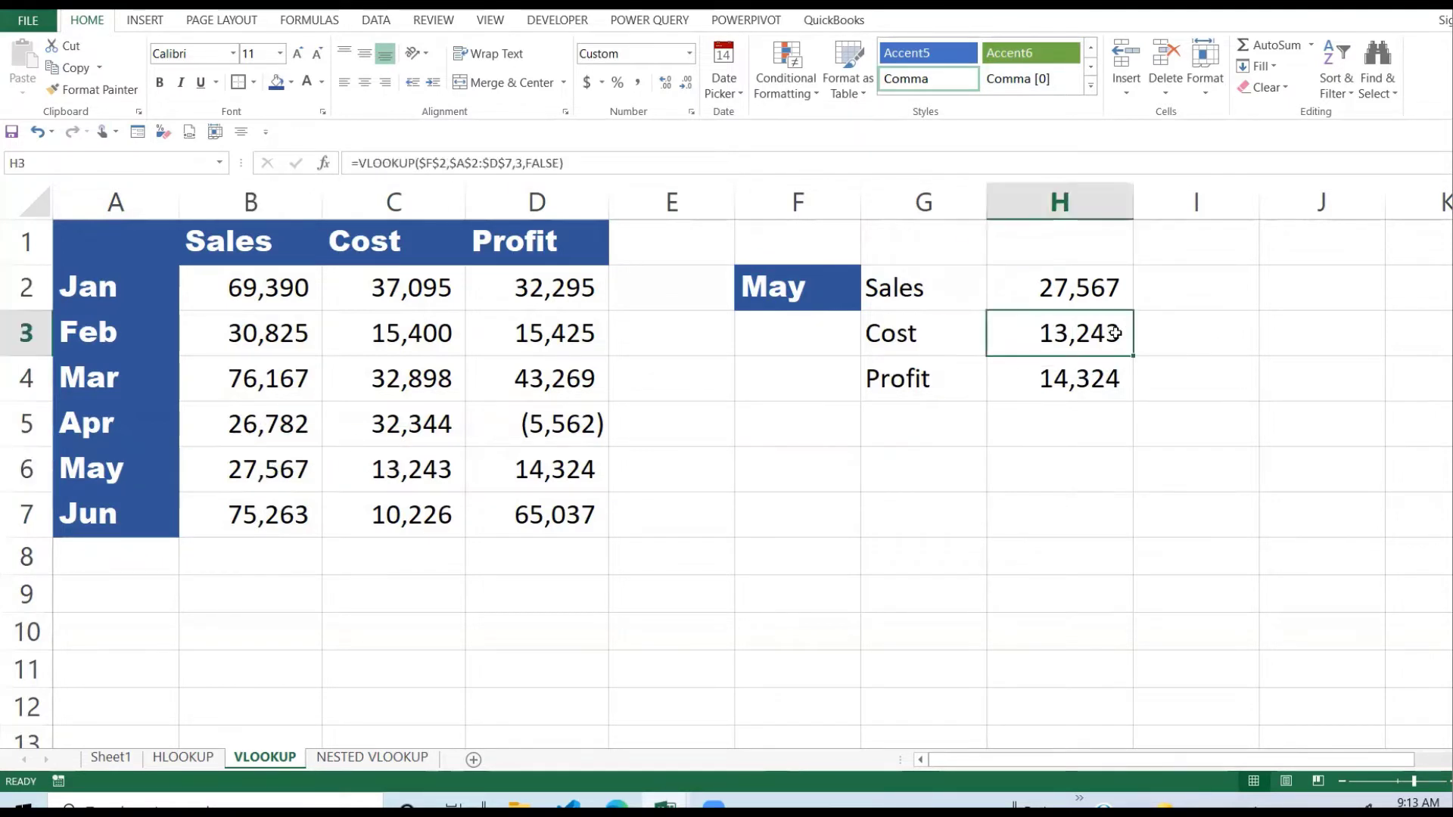
{"action": "left_click_drag", "start_coordinate": [912, 335], "coordinate": [1133, 341]}
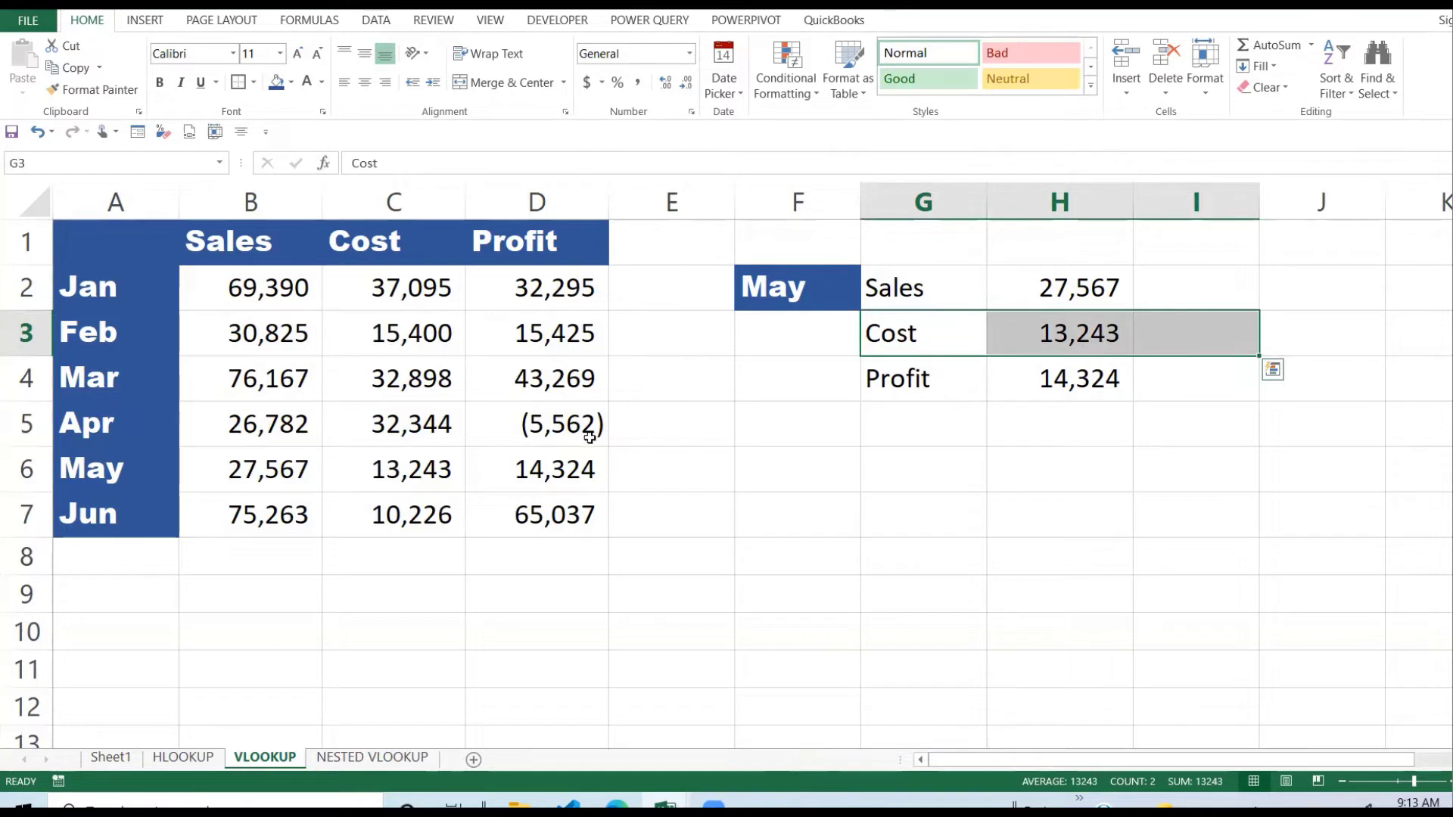
{"action": "left_click", "coordinate": [446, 468]}
{"action": "left_click_drag", "start_coordinate": [932, 379], "coordinate": [1059, 379]}
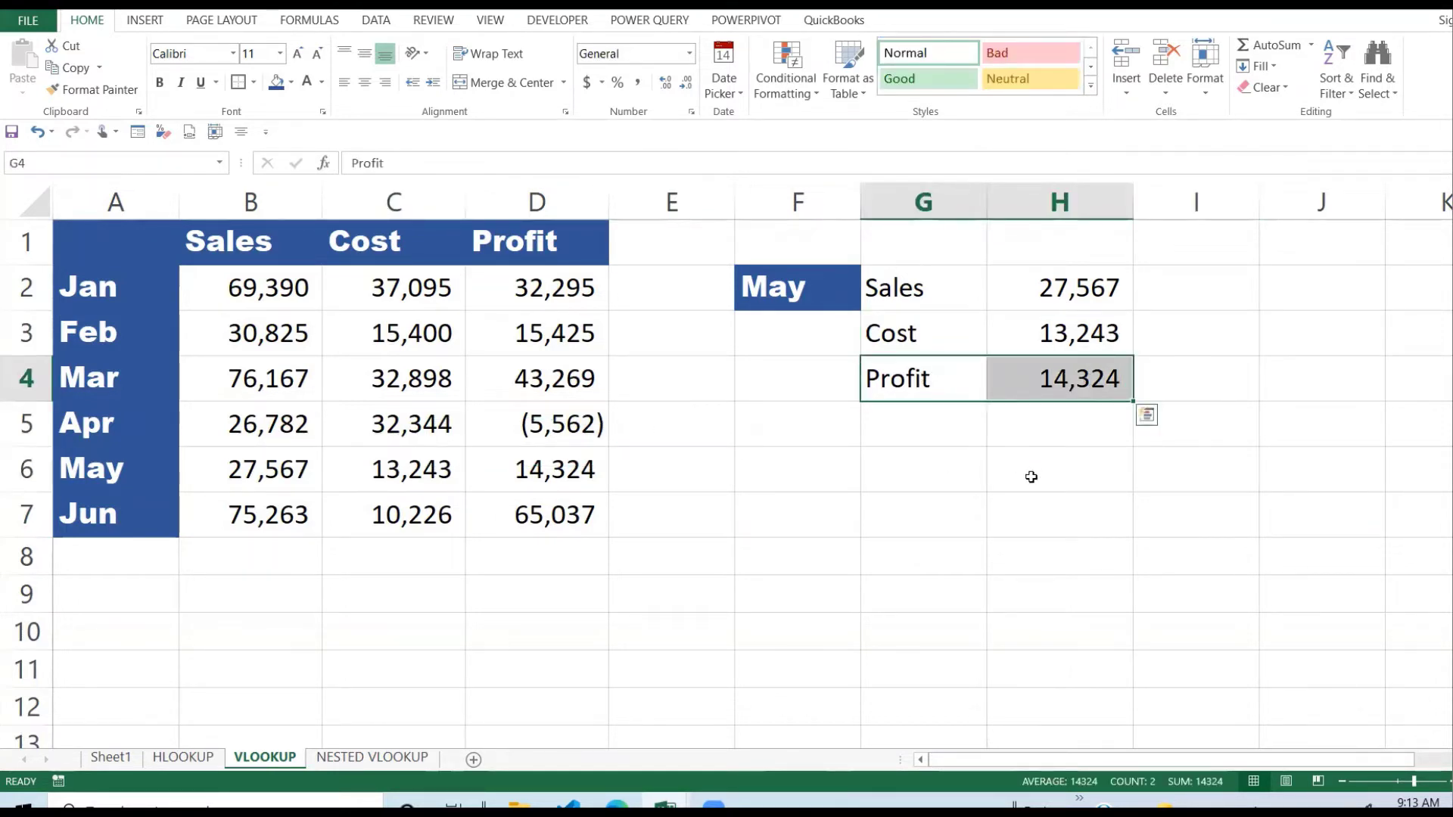
{"action": "left_click", "coordinate": [134, 475]}
{"action": "left_click", "coordinate": [570, 475]}
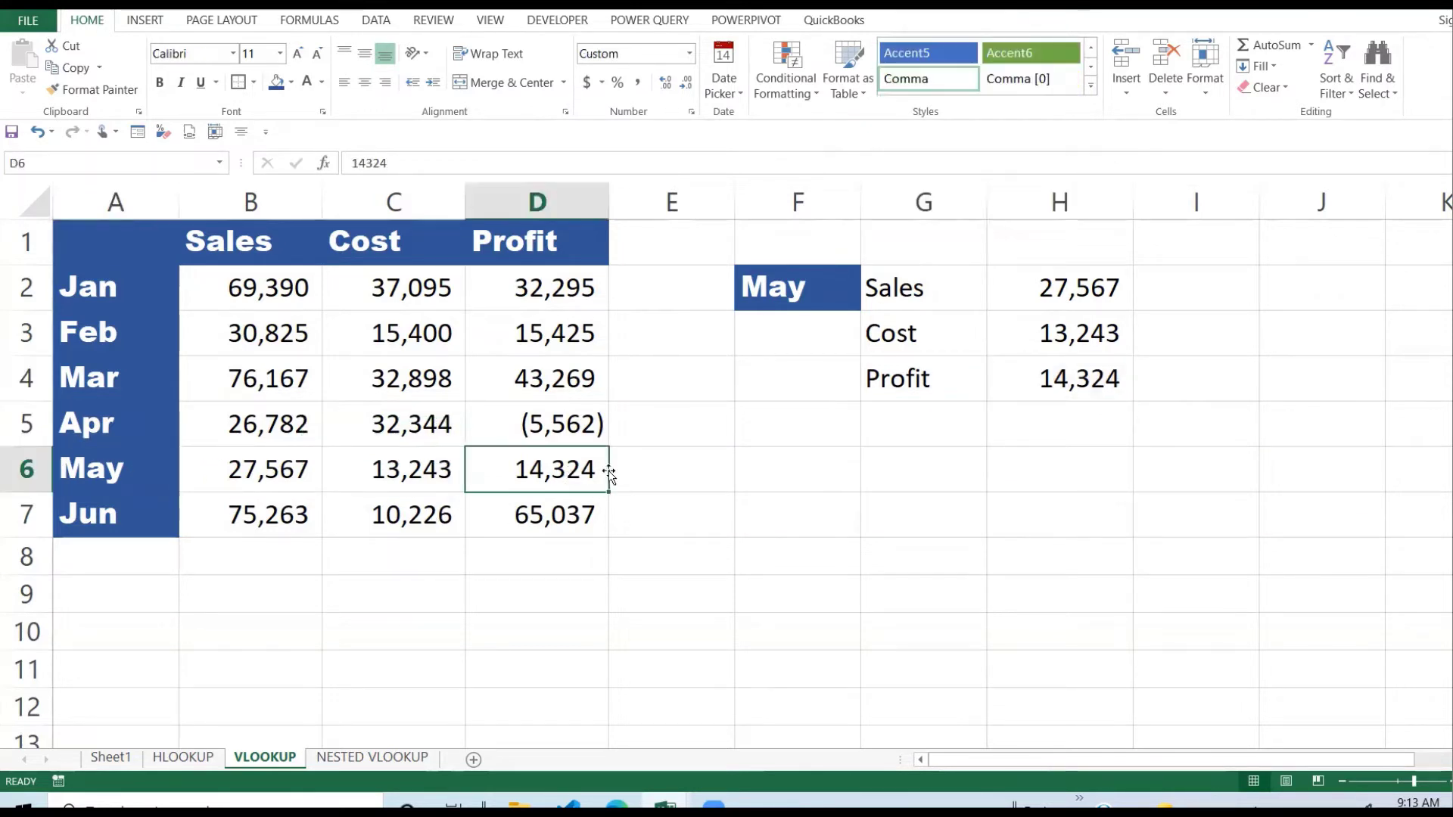
{"action": "left_click", "coordinate": [934, 466]}
Switch the F2 lookup month to Jan and compare the results with Jan's row
{"action": "left_click", "coordinate": [848, 294]}
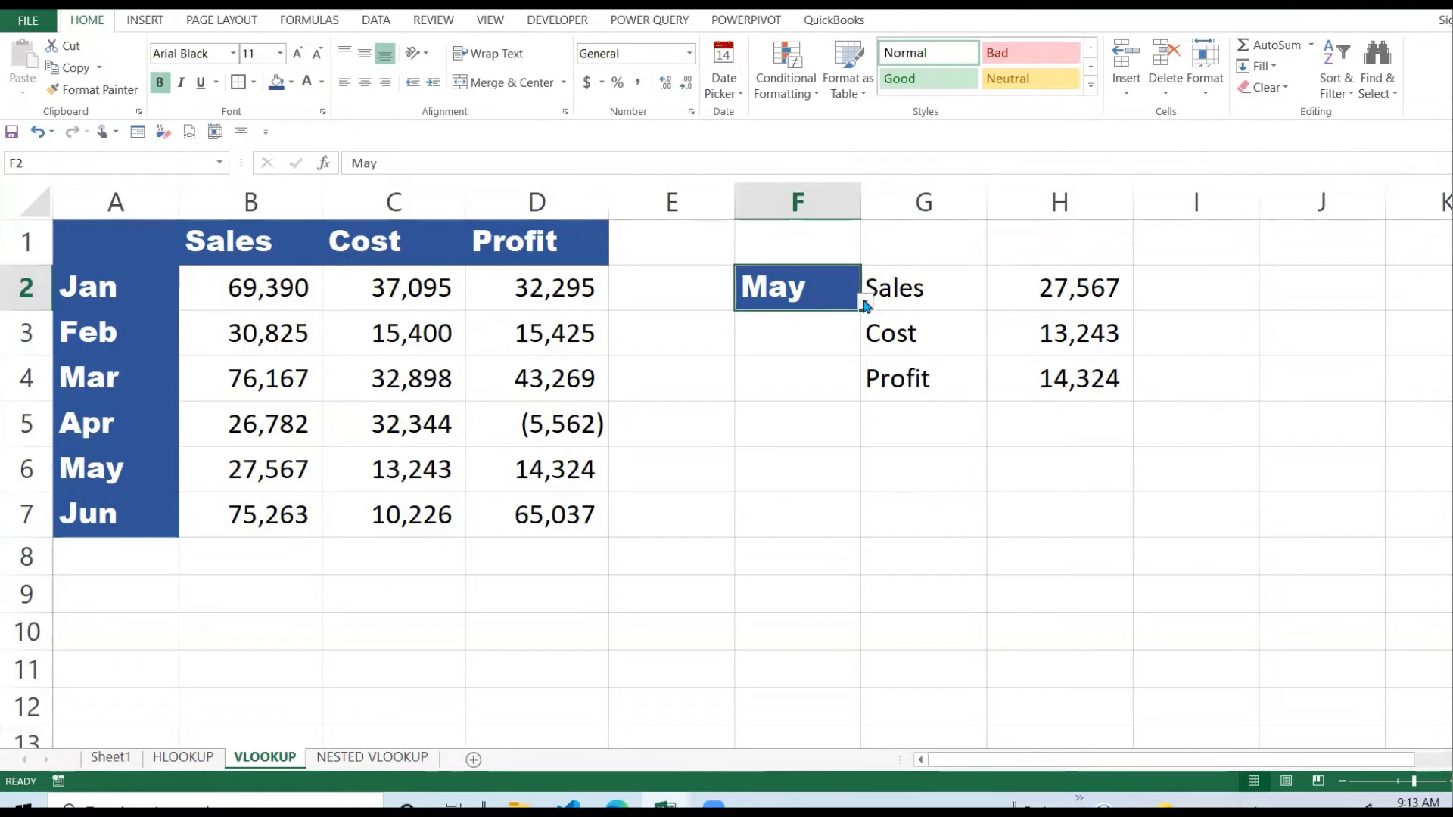
{"action": "left_click", "coordinate": [865, 302]}
{"action": "left_click", "coordinate": [784, 324]}
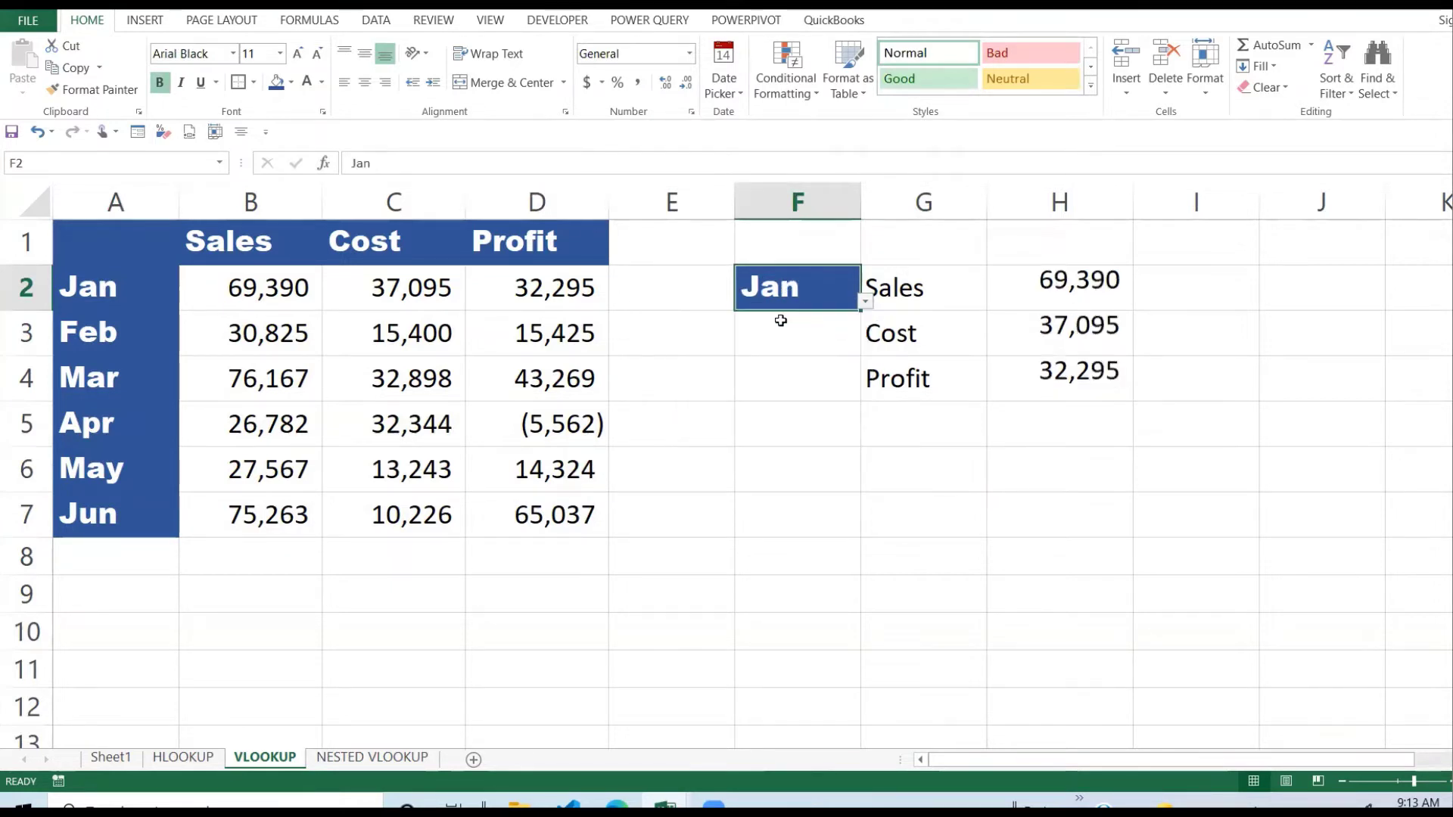
{"action": "left_click", "coordinate": [1052, 354]}
{"action": "left_click_drag", "start_coordinate": [1095, 286], "coordinate": [1084, 385]}
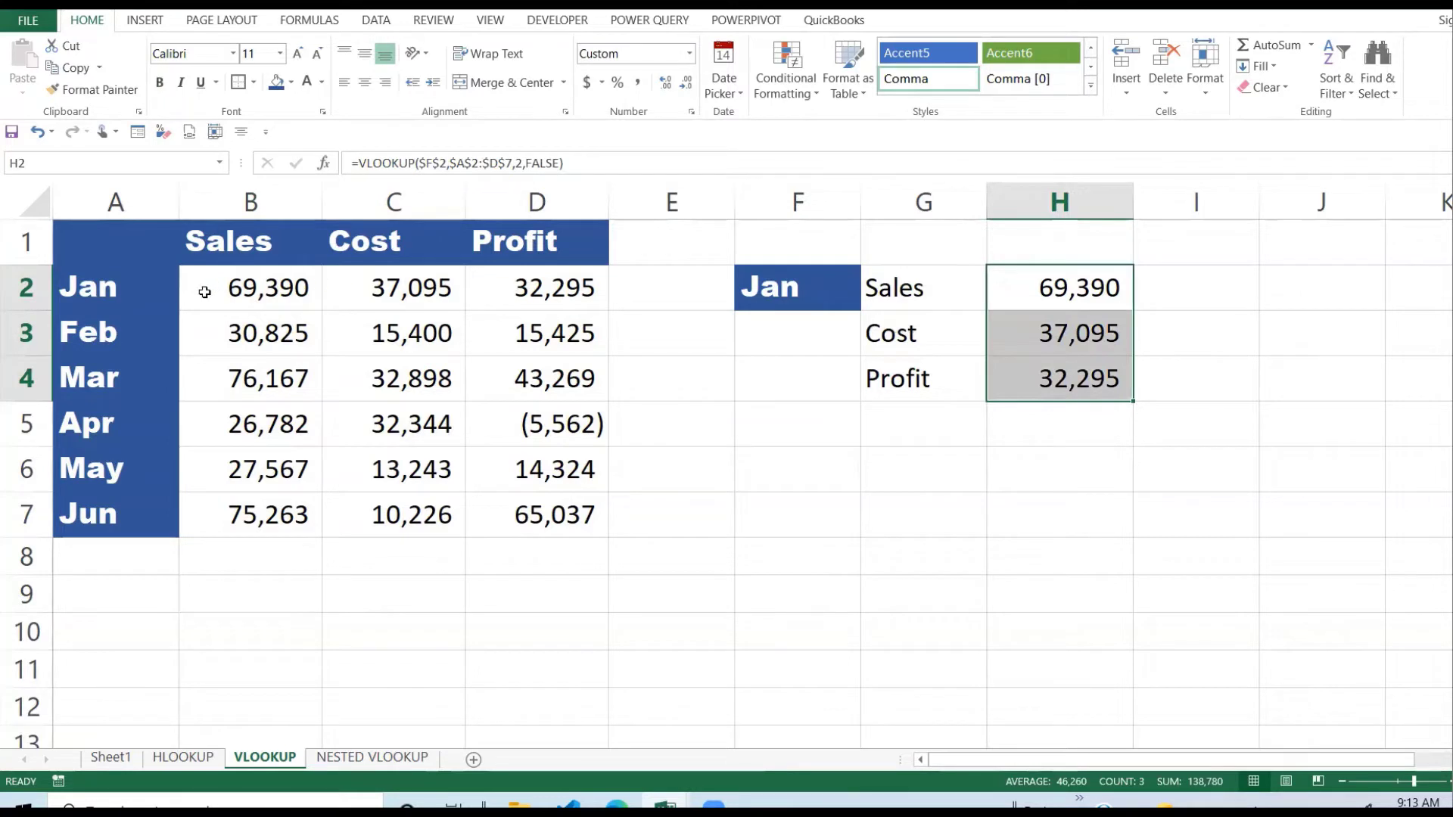
{"action": "left_click_drag", "start_coordinate": [189, 286], "coordinate": [536, 290]}
{"action": "left_click_drag", "start_coordinate": [546, 290], "coordinate": [548, 292]}
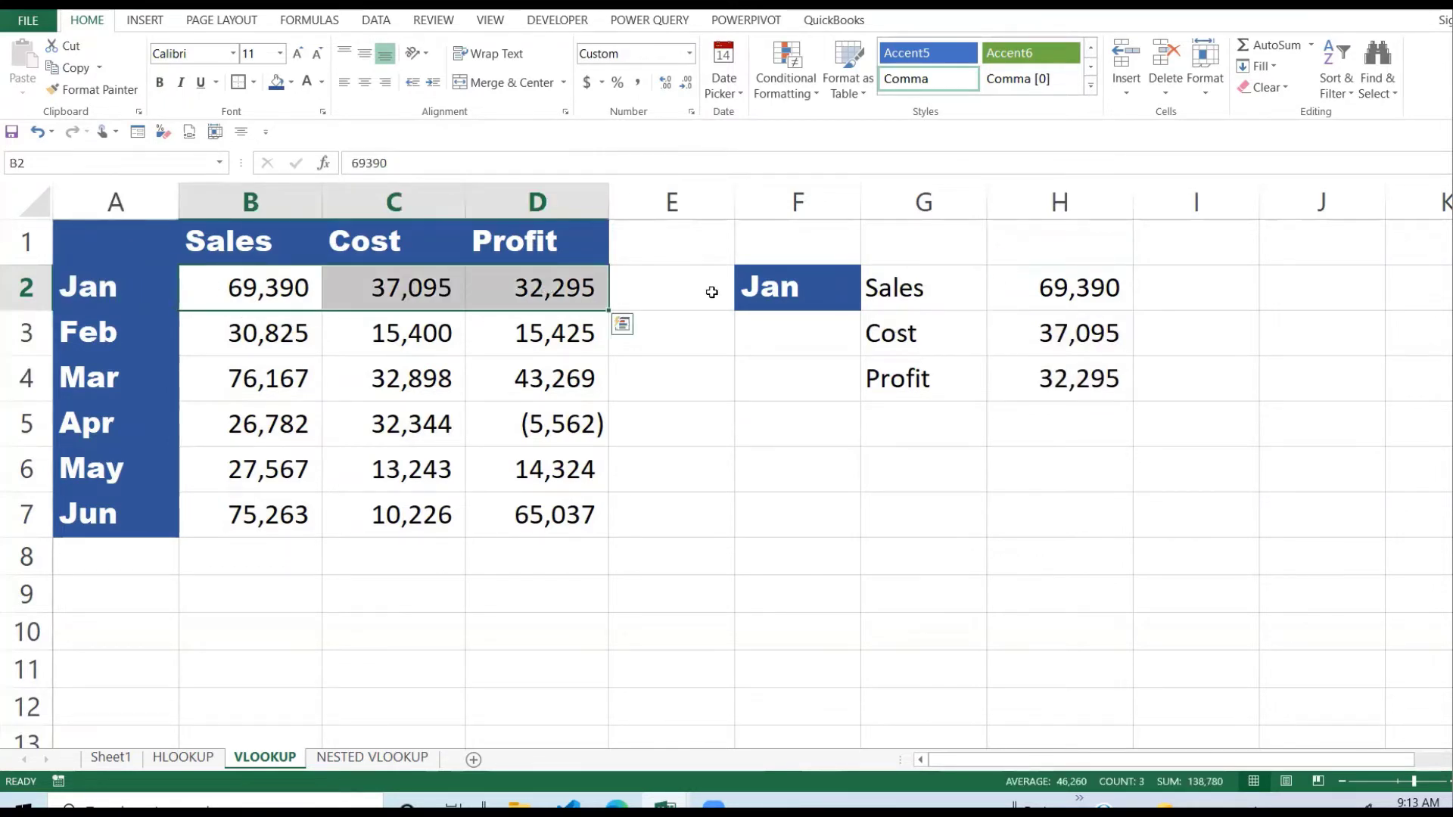
{"action": "left_click", "coordinate": [938, 320]}
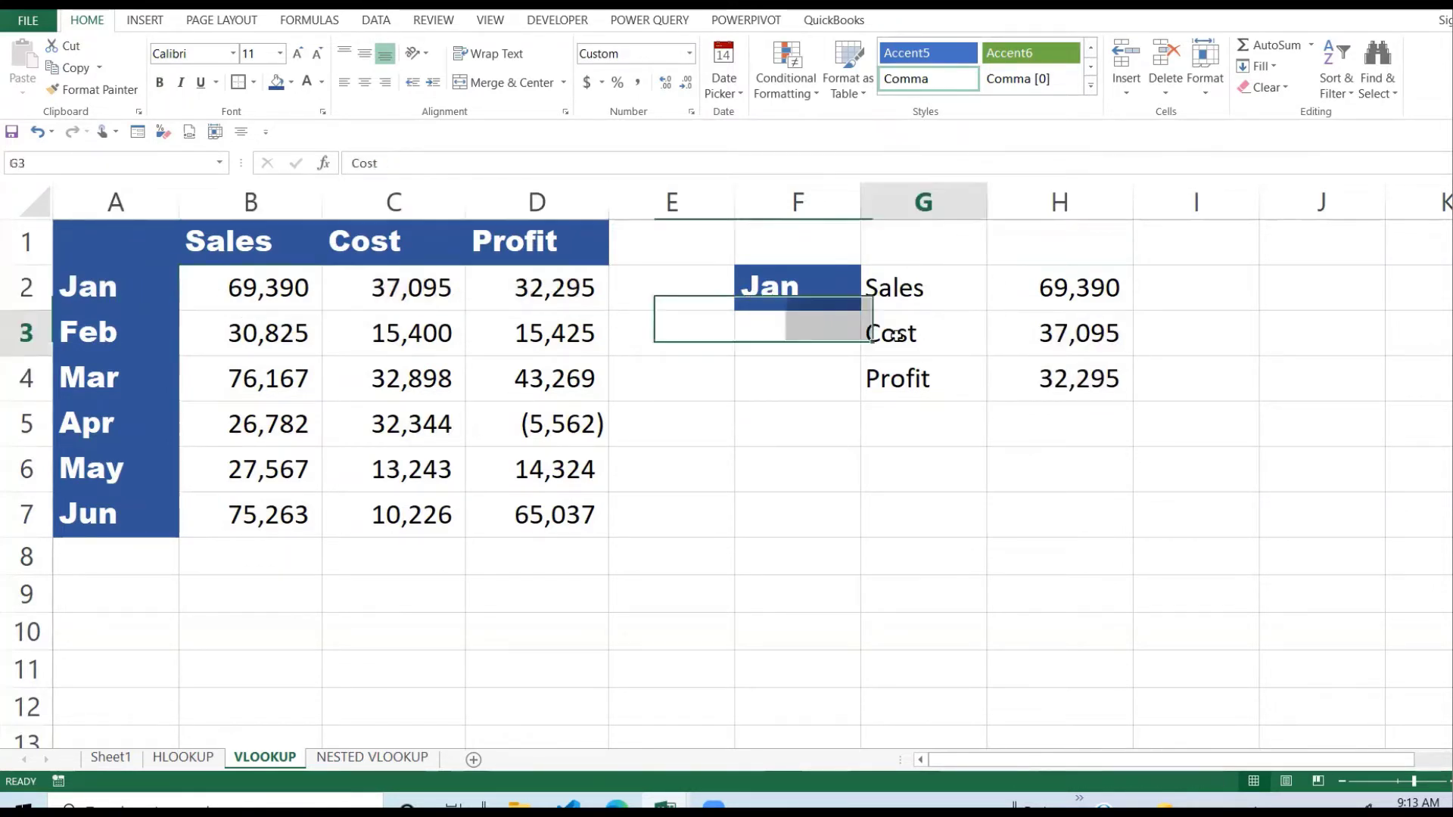
Set F2 to Apr and check results 26,782, 32,344 and (5,562) against April's row
{"action": "left_click", "coordinate": [853, 299]}
{"action": "left_click", "coordinate": [865, 303]}
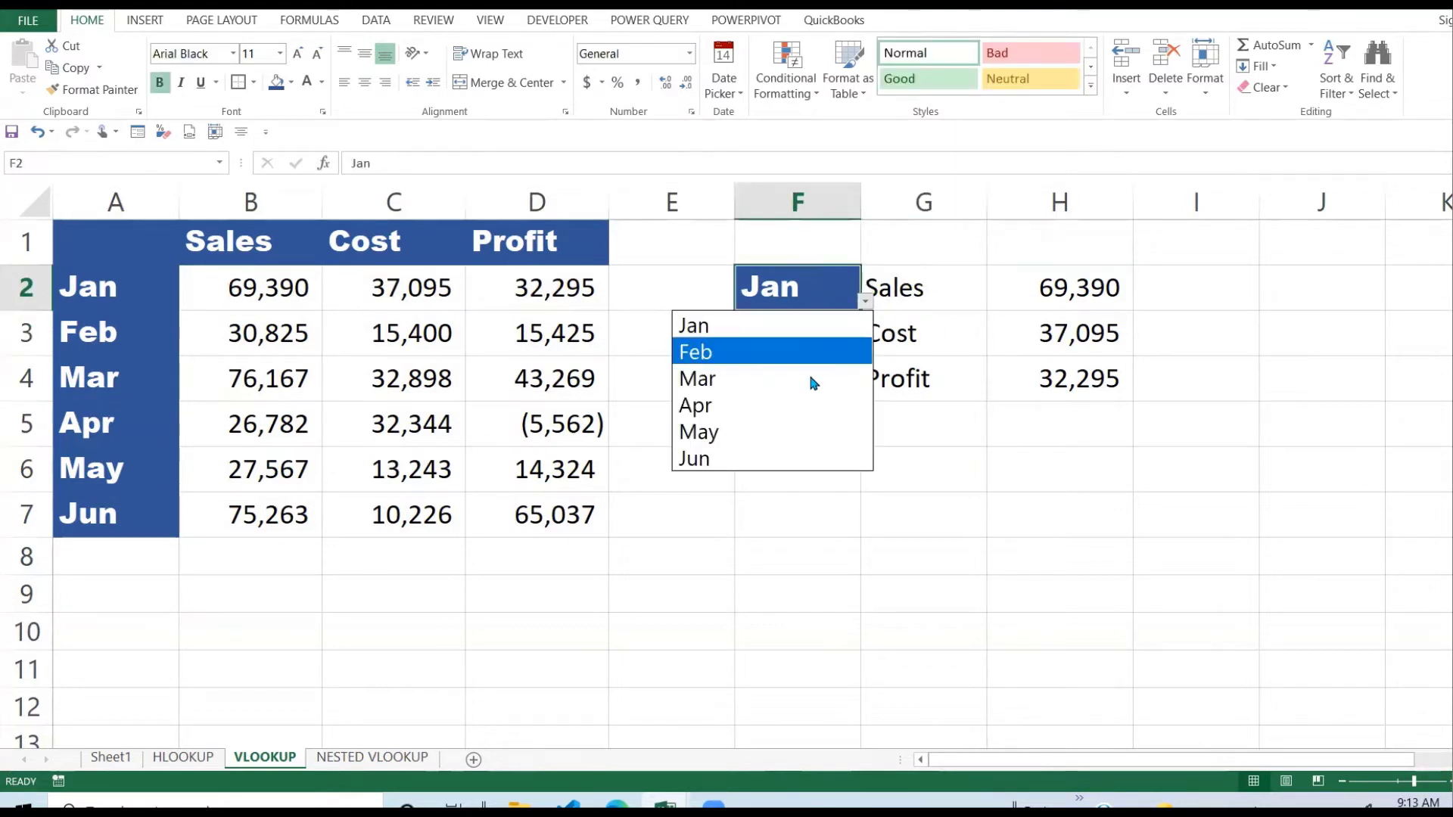
{"action": "left_click", "coordinate": [813, 405]}
{"action": "left_click_drag", "start_coordinate": [1116, 286], "coordinate": [1099, 371]}
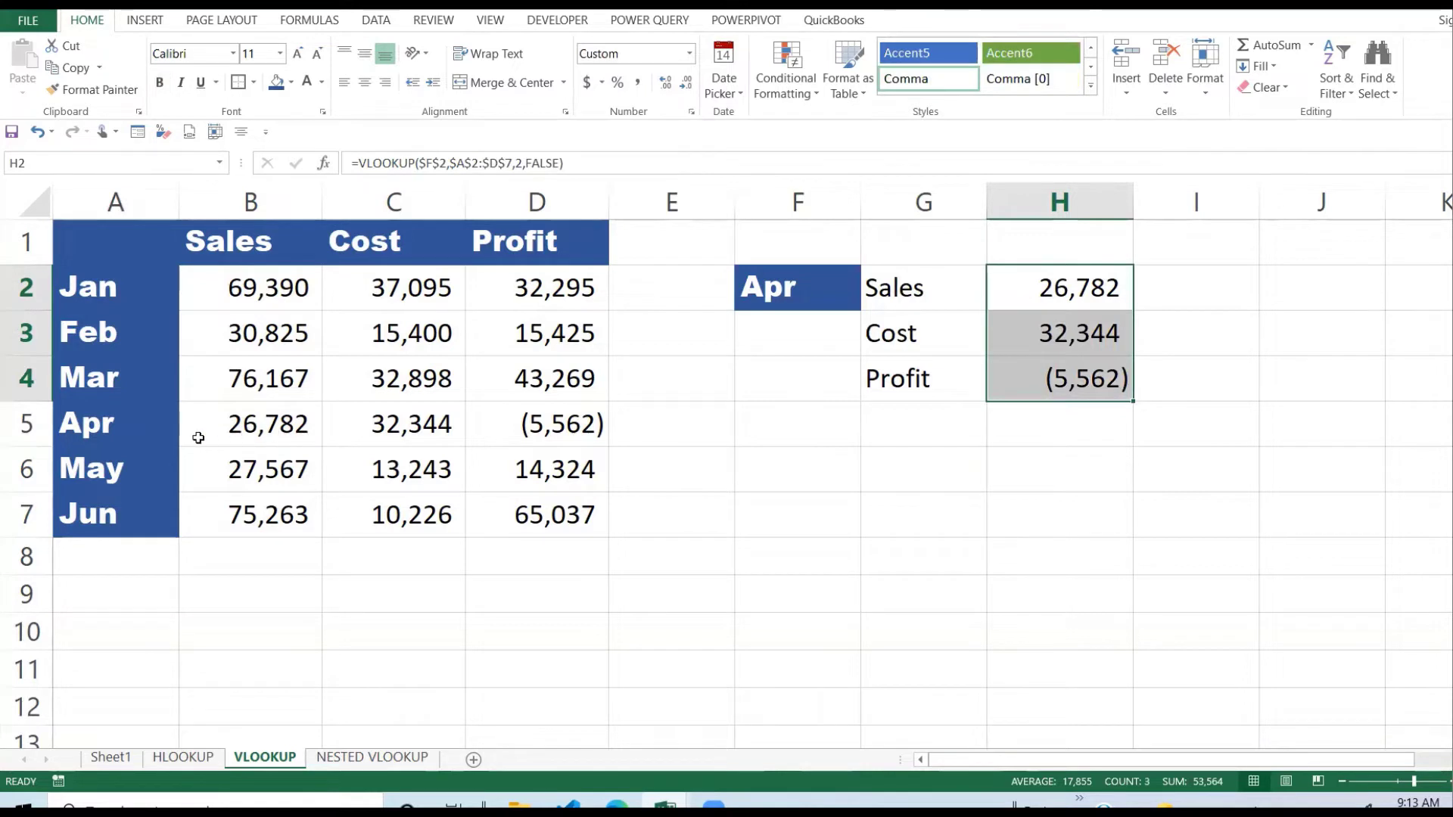
{"action": "left_click_drag", "start_coordinate": [201, 431], "coordinate": [575, 436]}
{"action": "left_click", "coordinate": [825, 446]}
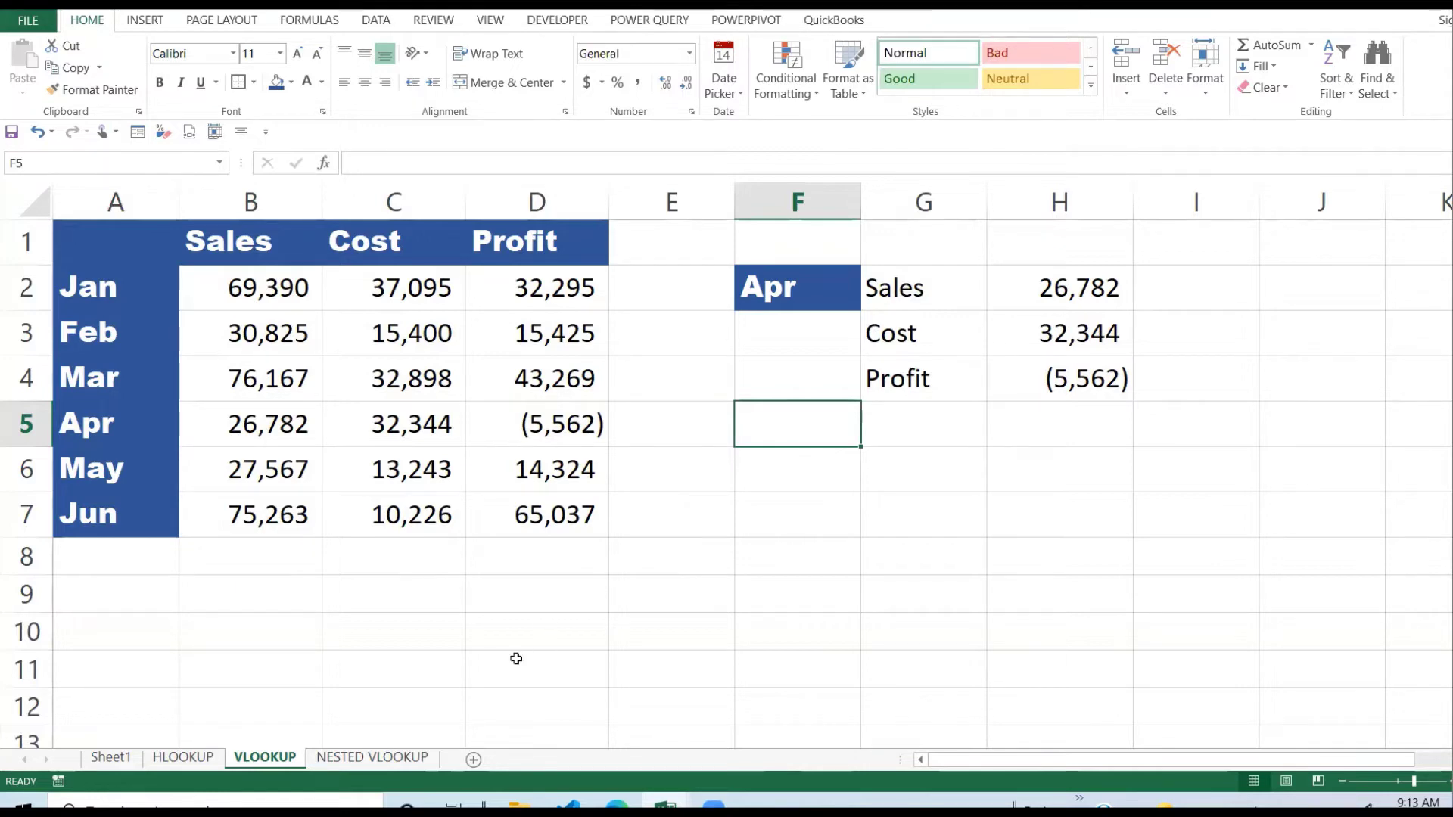
{"action": "left_click", "coordinate": [397, 758]}
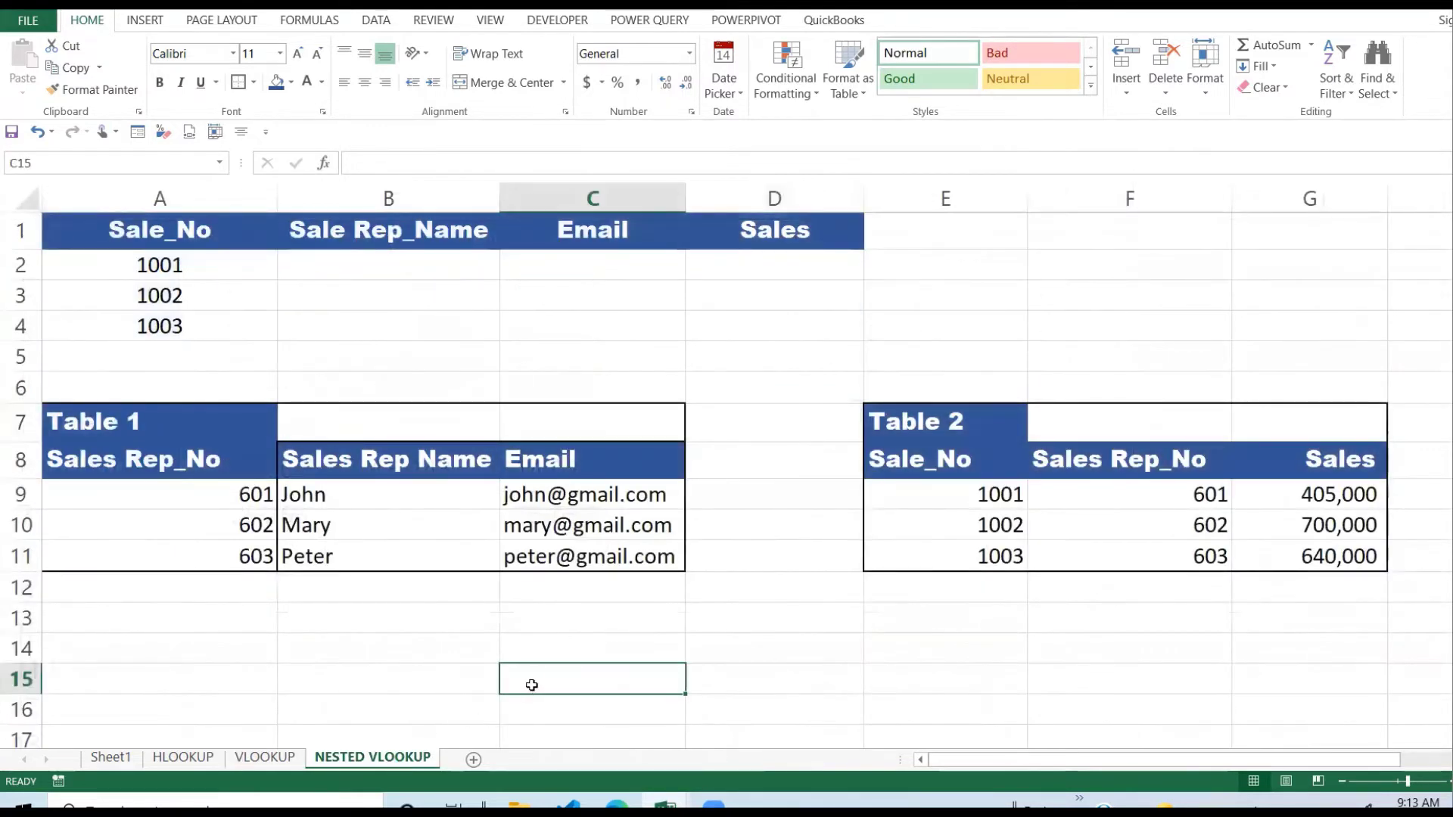
{"action": "left_click", "coordinate": [520, 649]}
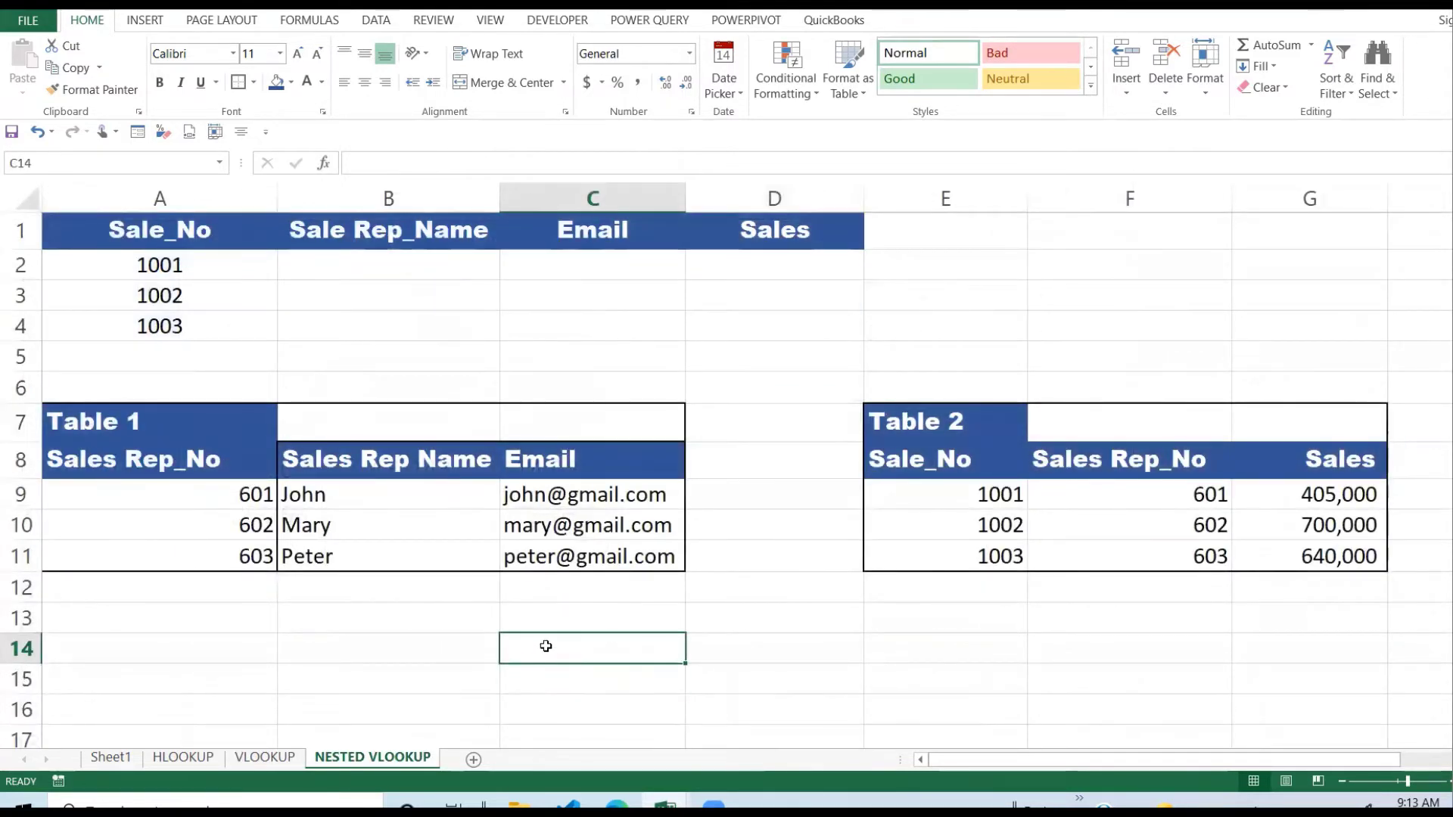
{"action": "left_click", "coordinate": [442, 638]}
{"action": "left_click", "coordinate": [545, 605]}
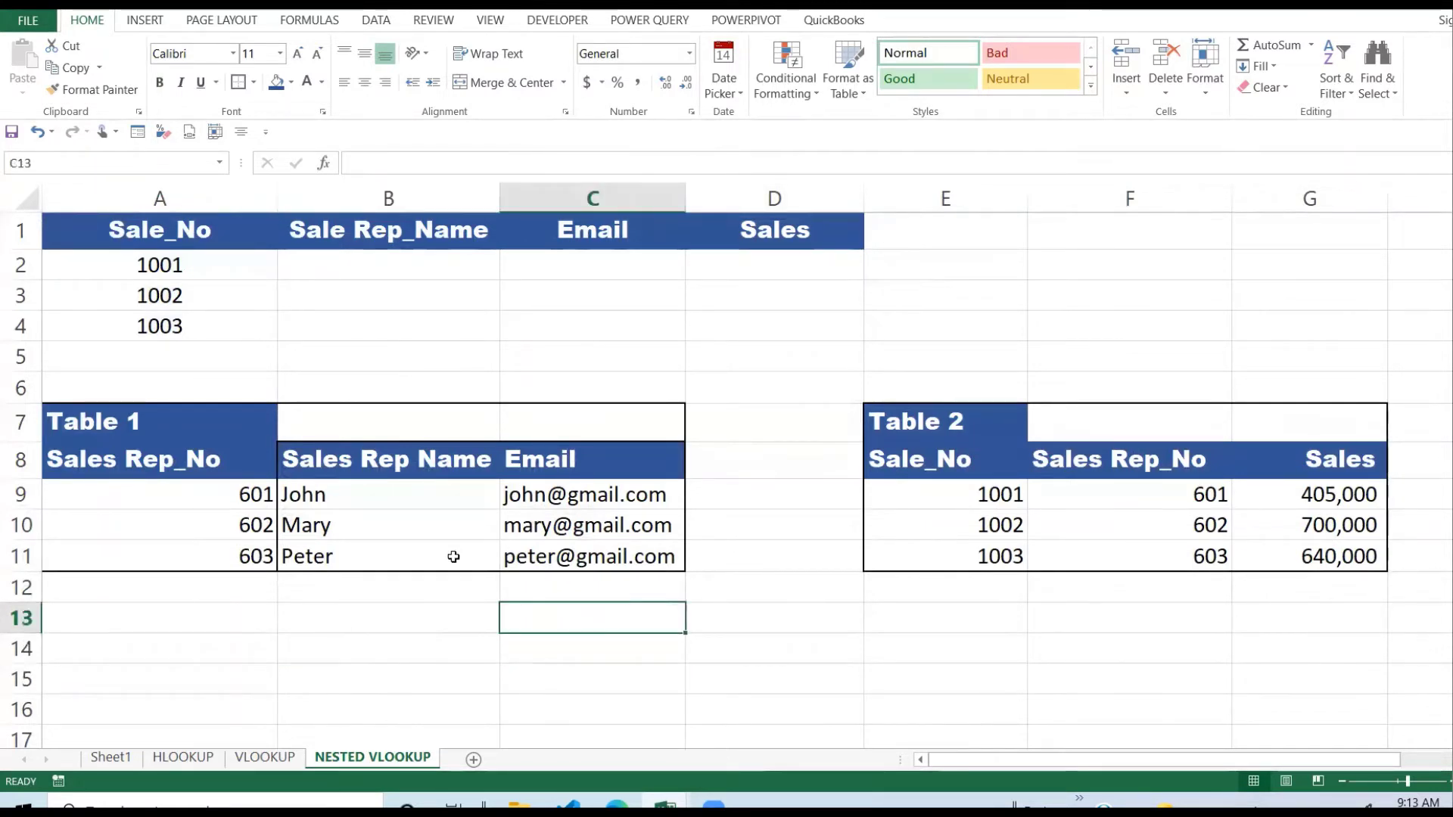
{"action": "left_click", "coordinate": [465, 520]}
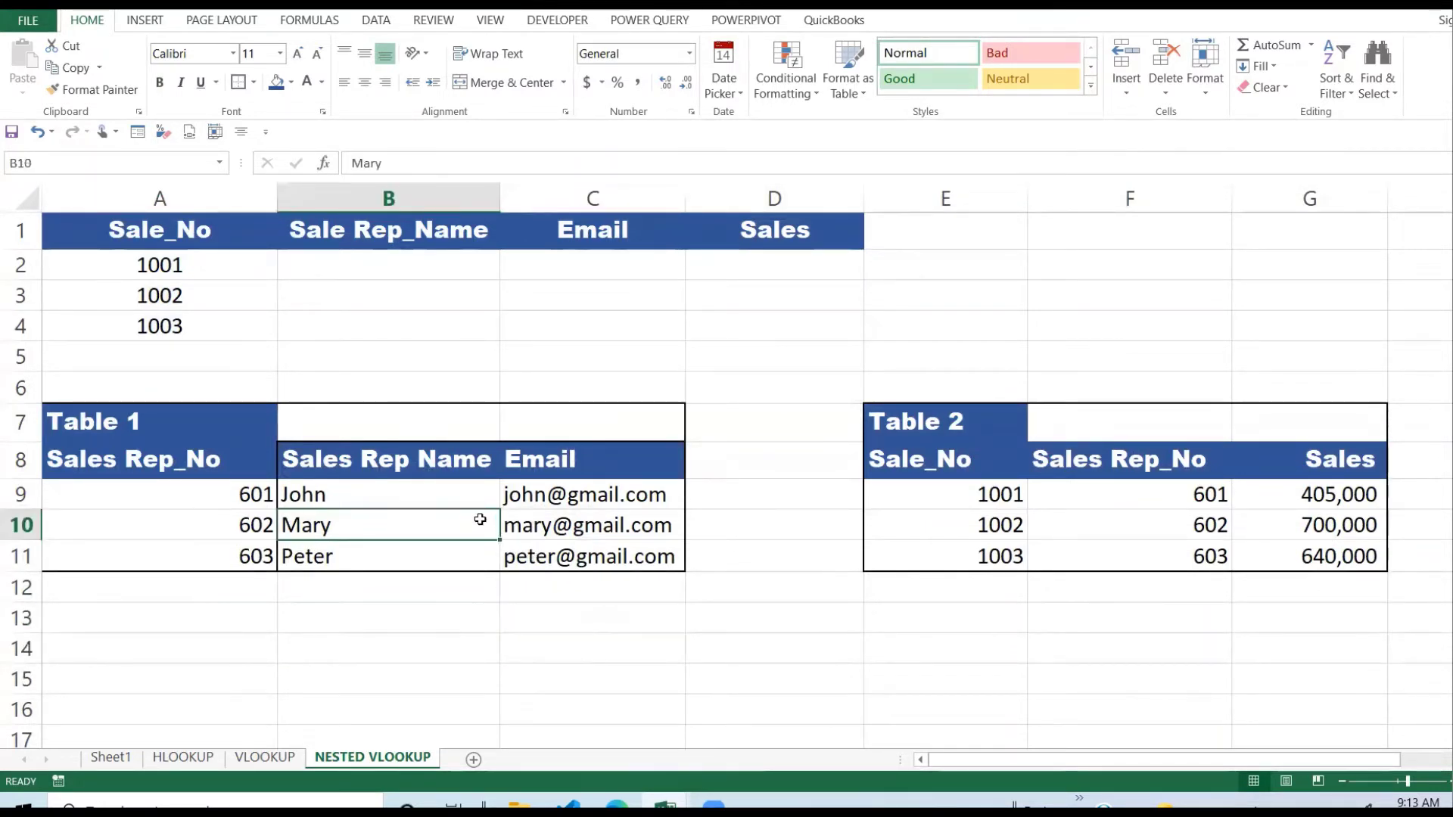
{"action": "left_click", "coordinate": [470, 389]}
{"action": "left_click", "coordinate": [66, 421]}
{"action": "left_click_drag", "start_coordinate": [67, 420], "coordinate": [585, 546]}
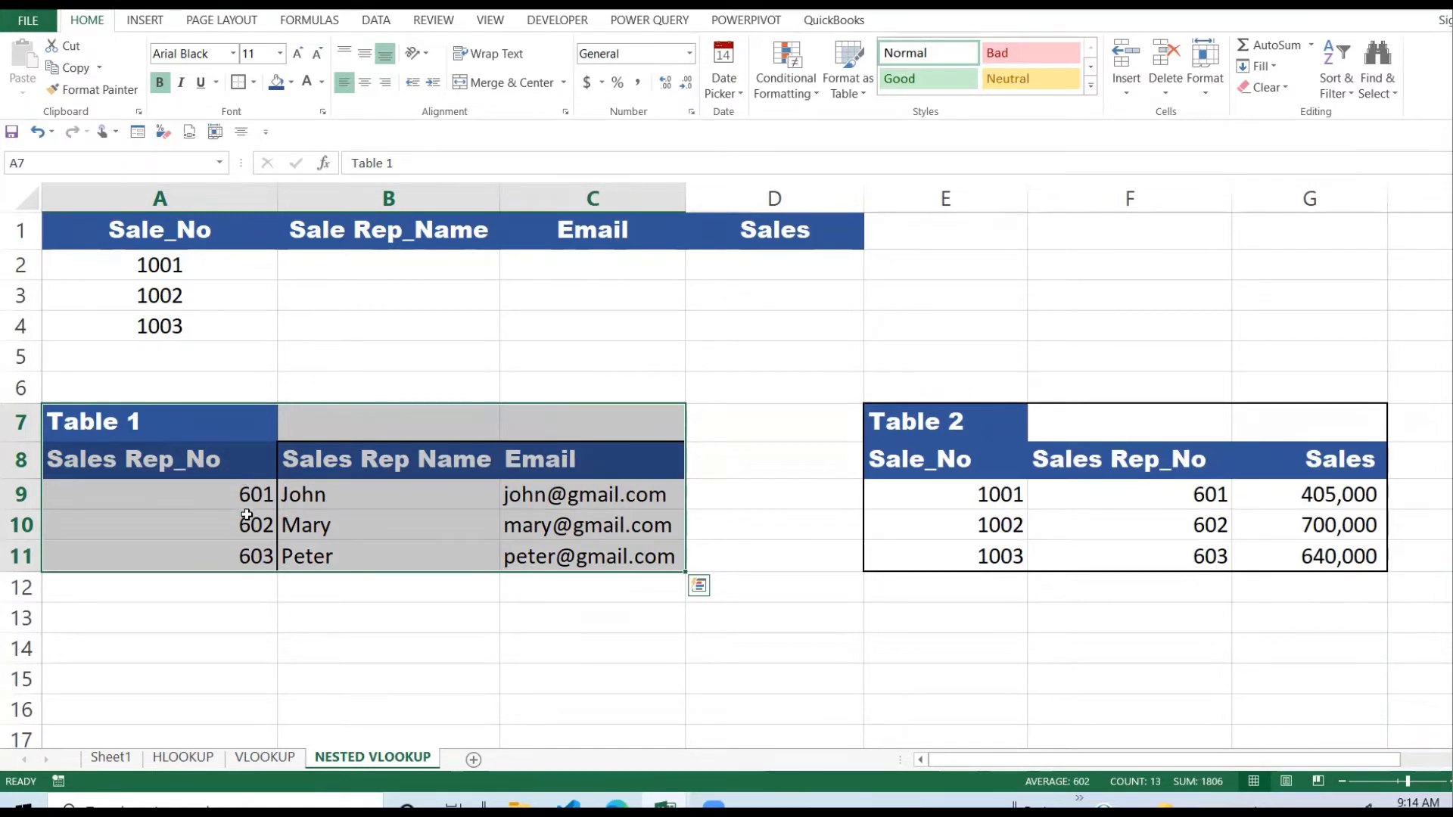
{"action": "left_click", "coordinate": [408, 467]}
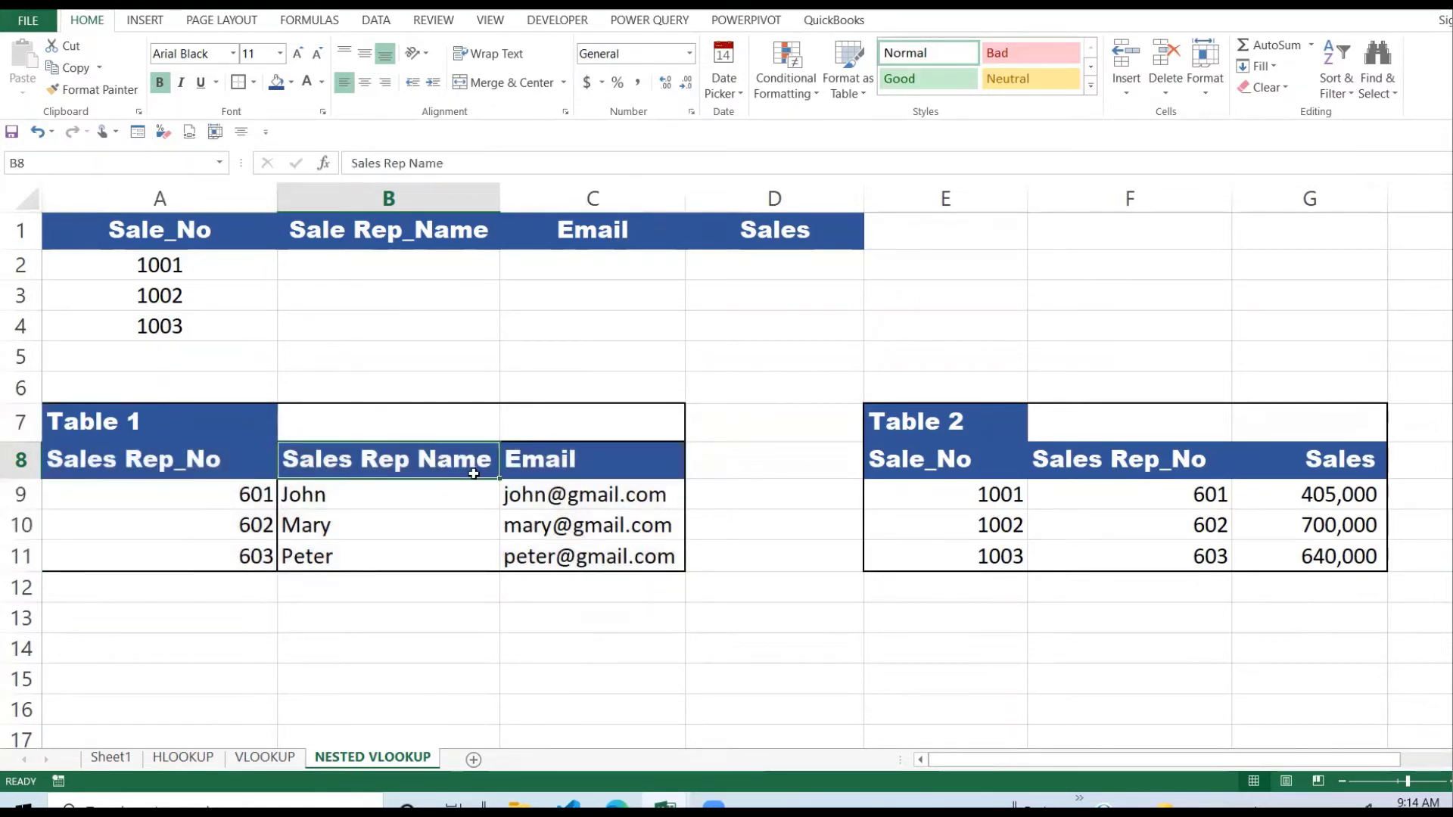
{"action": "left_click_drag", "start_coordinate": [473, 474], "coordinate": [461, 559]}
{"action": "left_click_drag", "start_coordinate": [602, 472], "coordinate": [608, 544]}
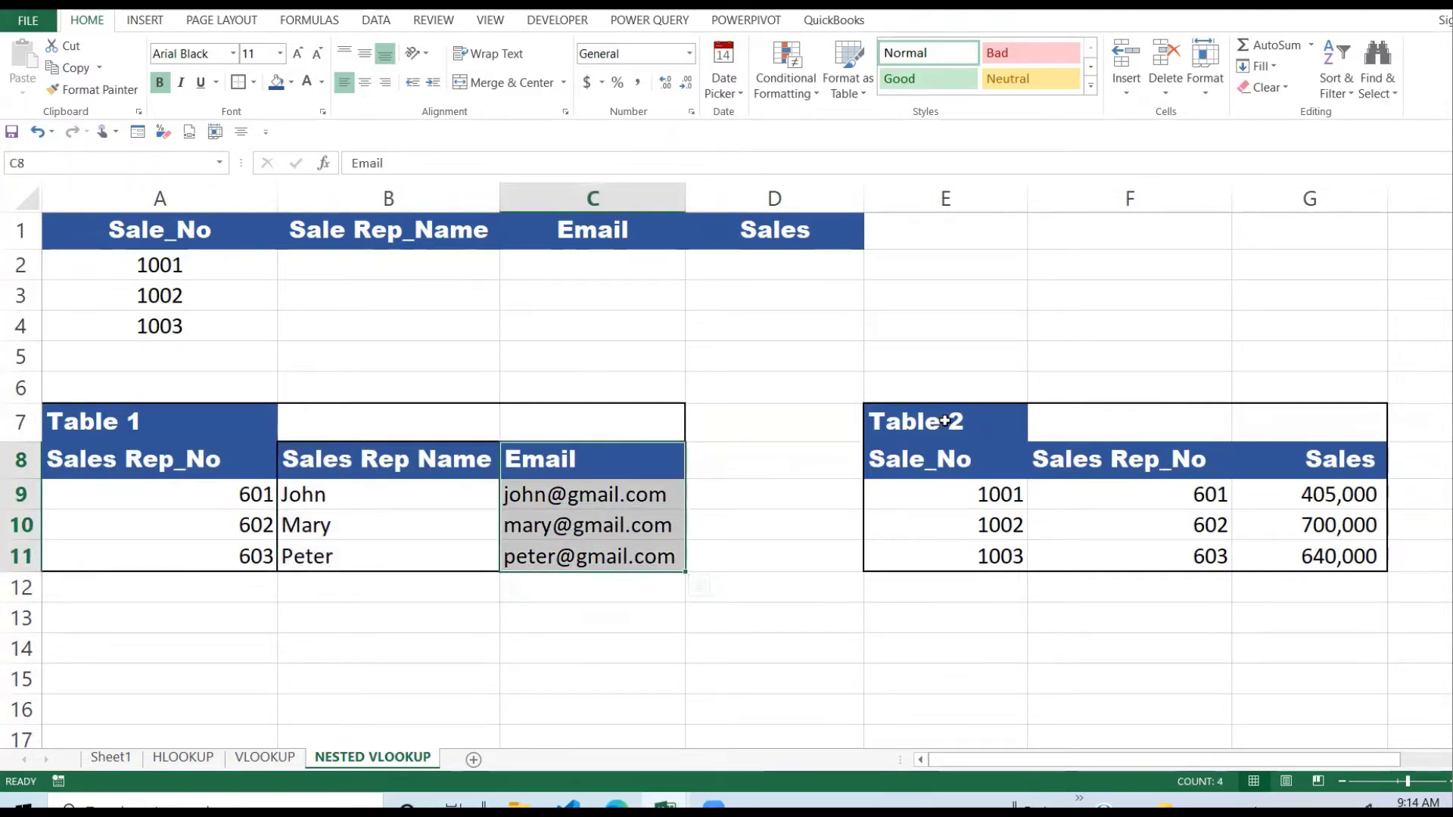
{"action": "left_click_drag", "start_coordinate": [945, 420], "coordinate": [1332, 558]}
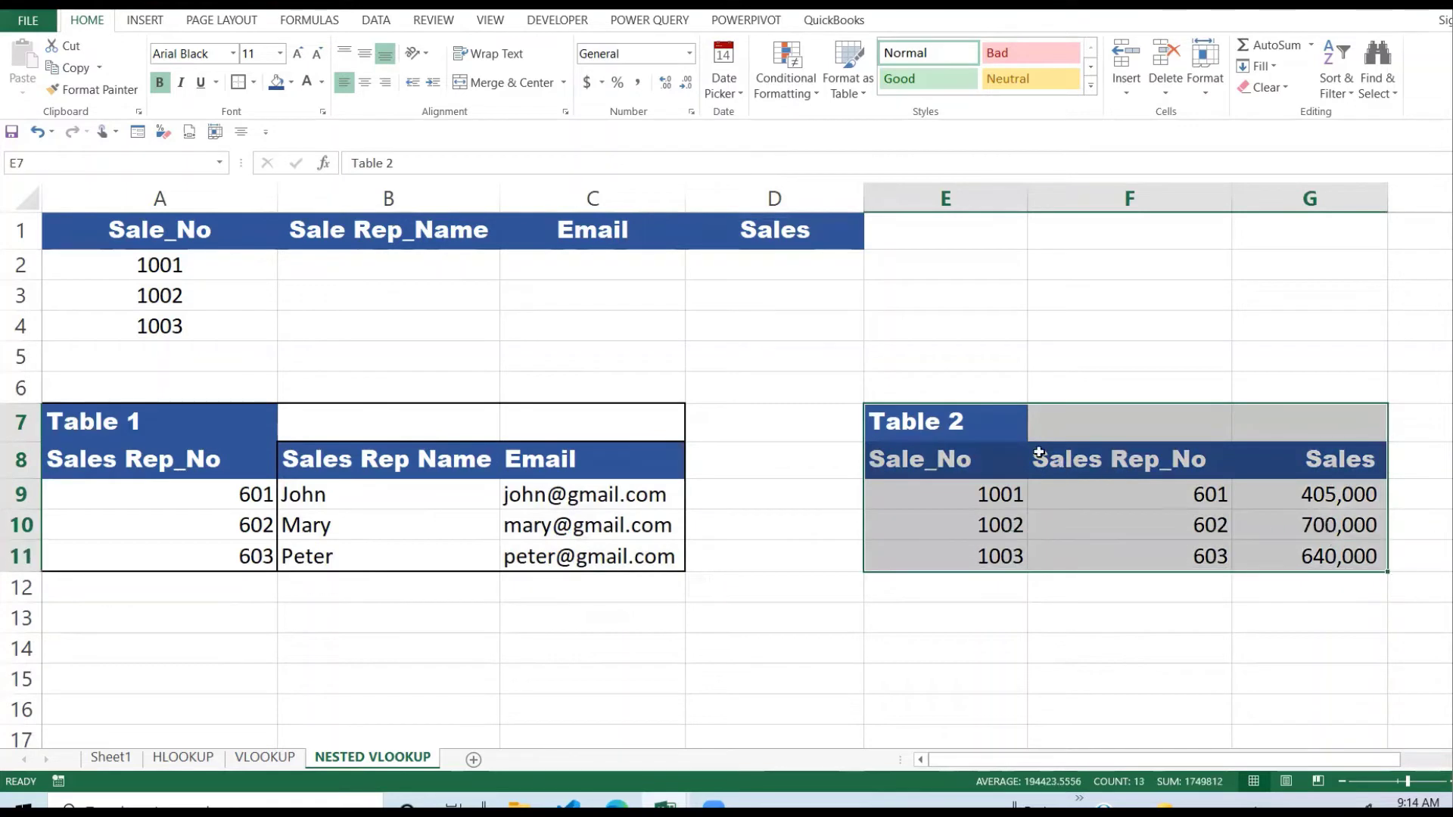
{"action": "left_click", "coordinate": [978, 449]}
{"action": "left_click_drag", "start_coordinate": [978, 449], "coordinate": [990, 545]}
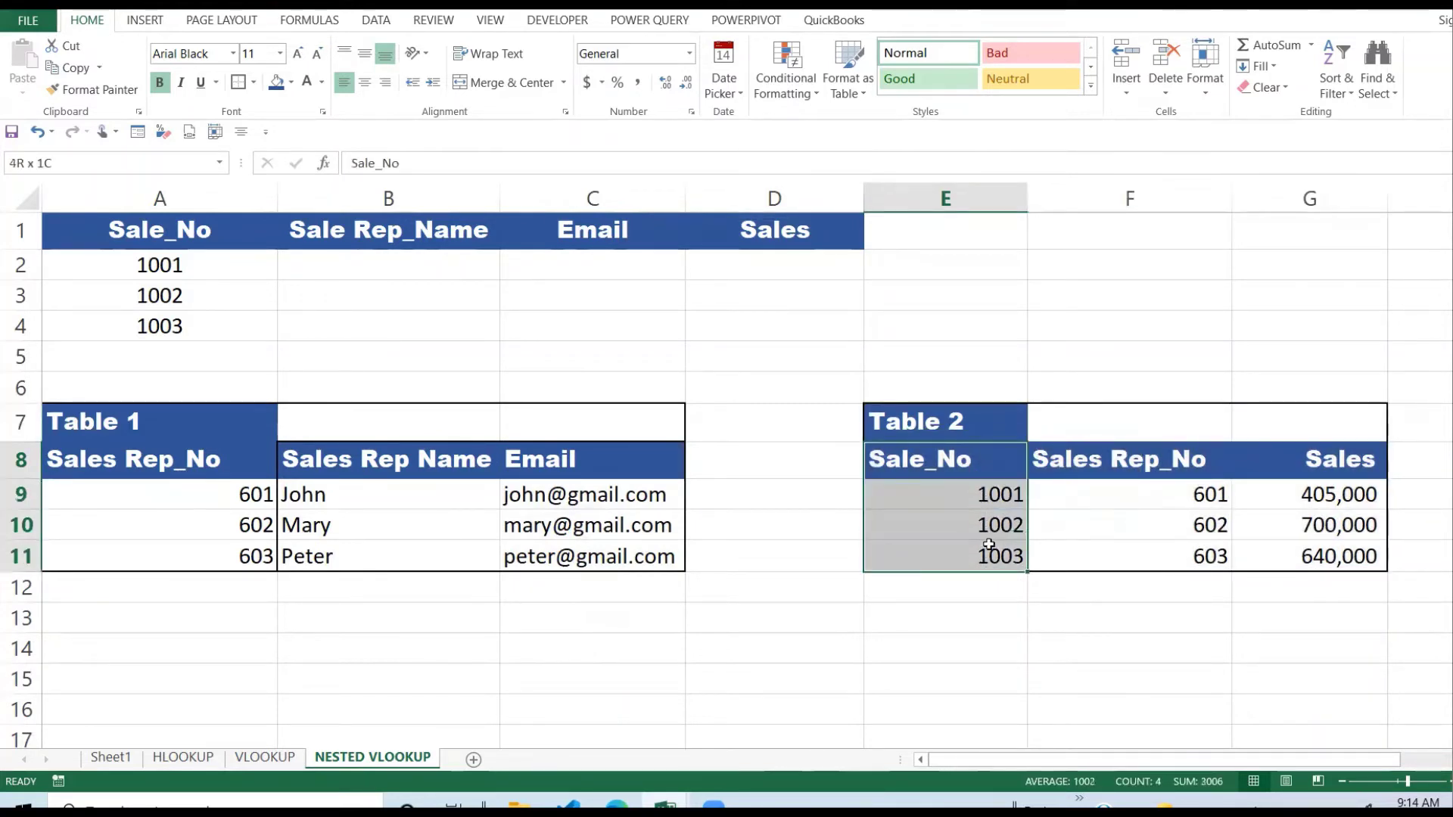
{"action": "left_click", "coordinate": [993, 494]}
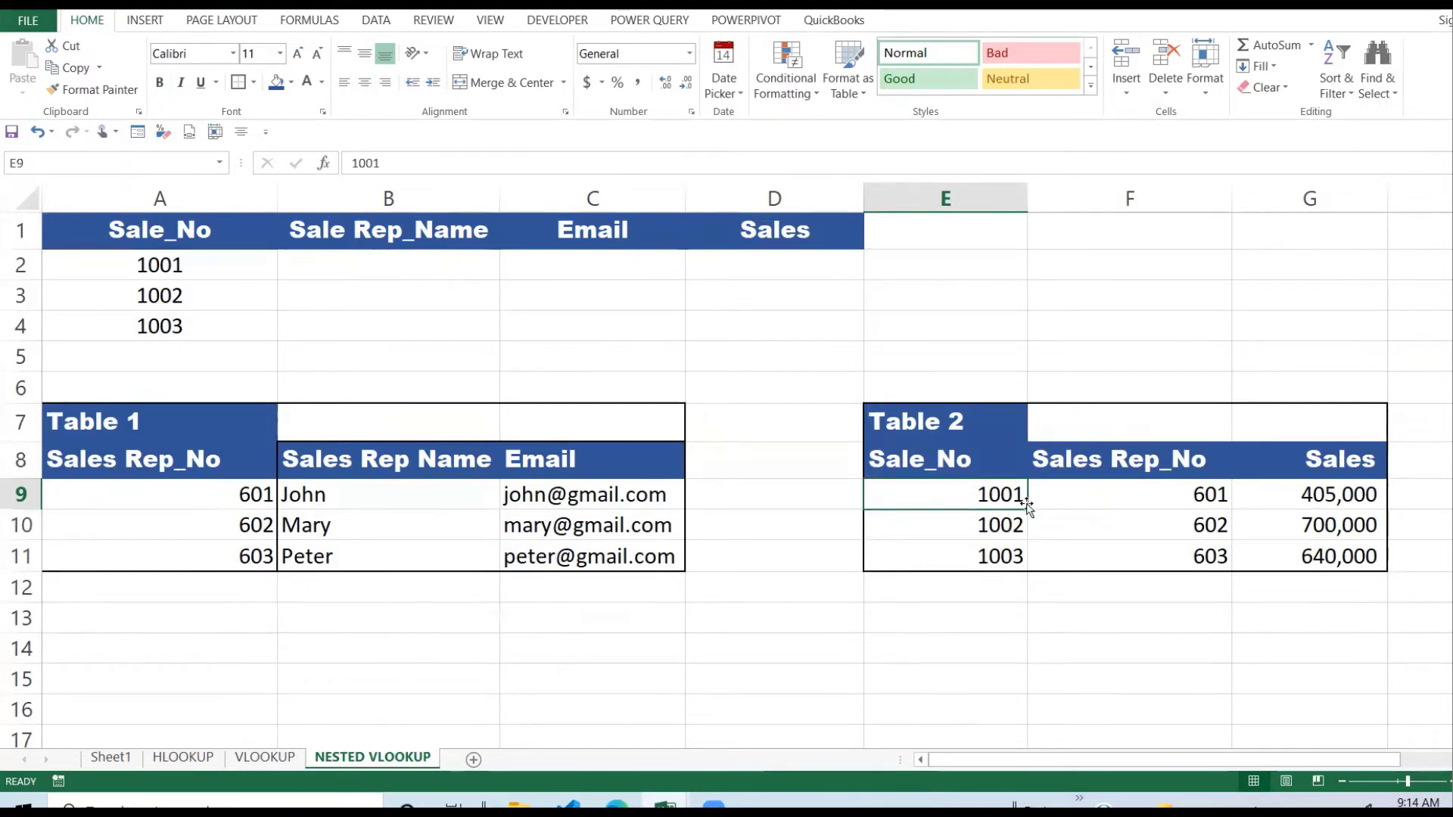
{"action": "left_click", "coordinate": [1126, 501]}
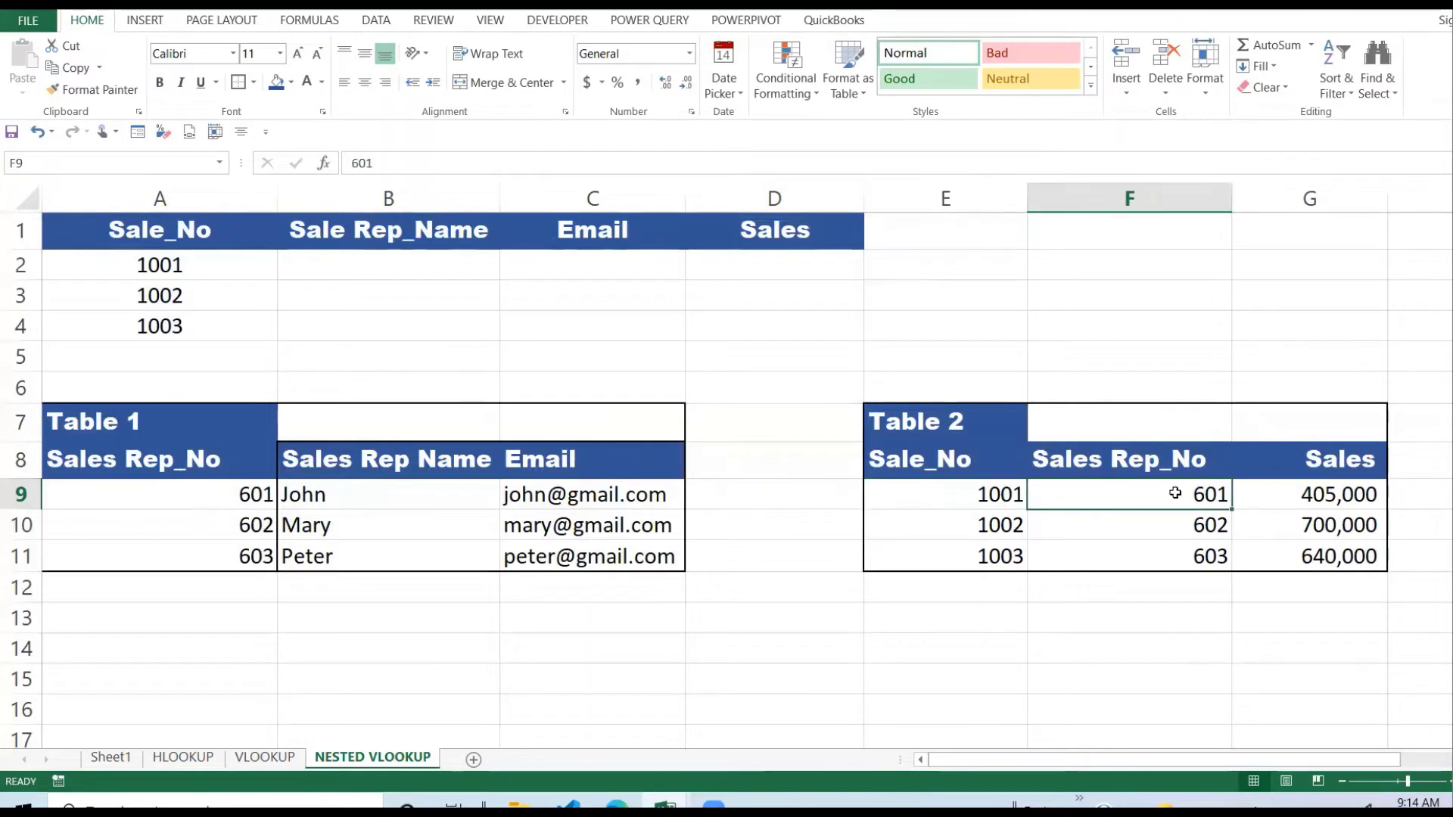
{"action": "left_click", "coordinate": [1080, 459]}
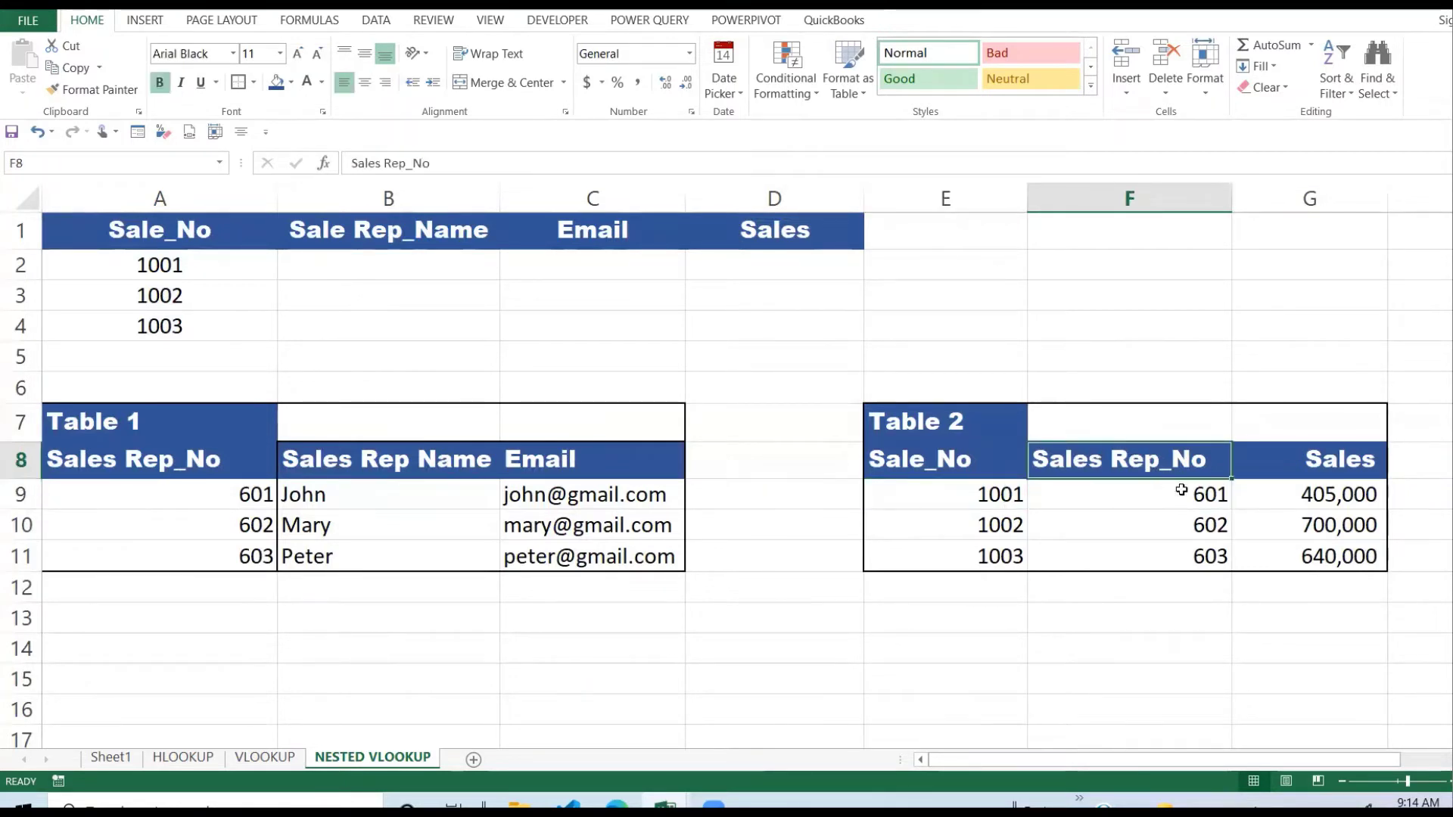
{"action": "left_click", "coordinate": [1151, 496]}
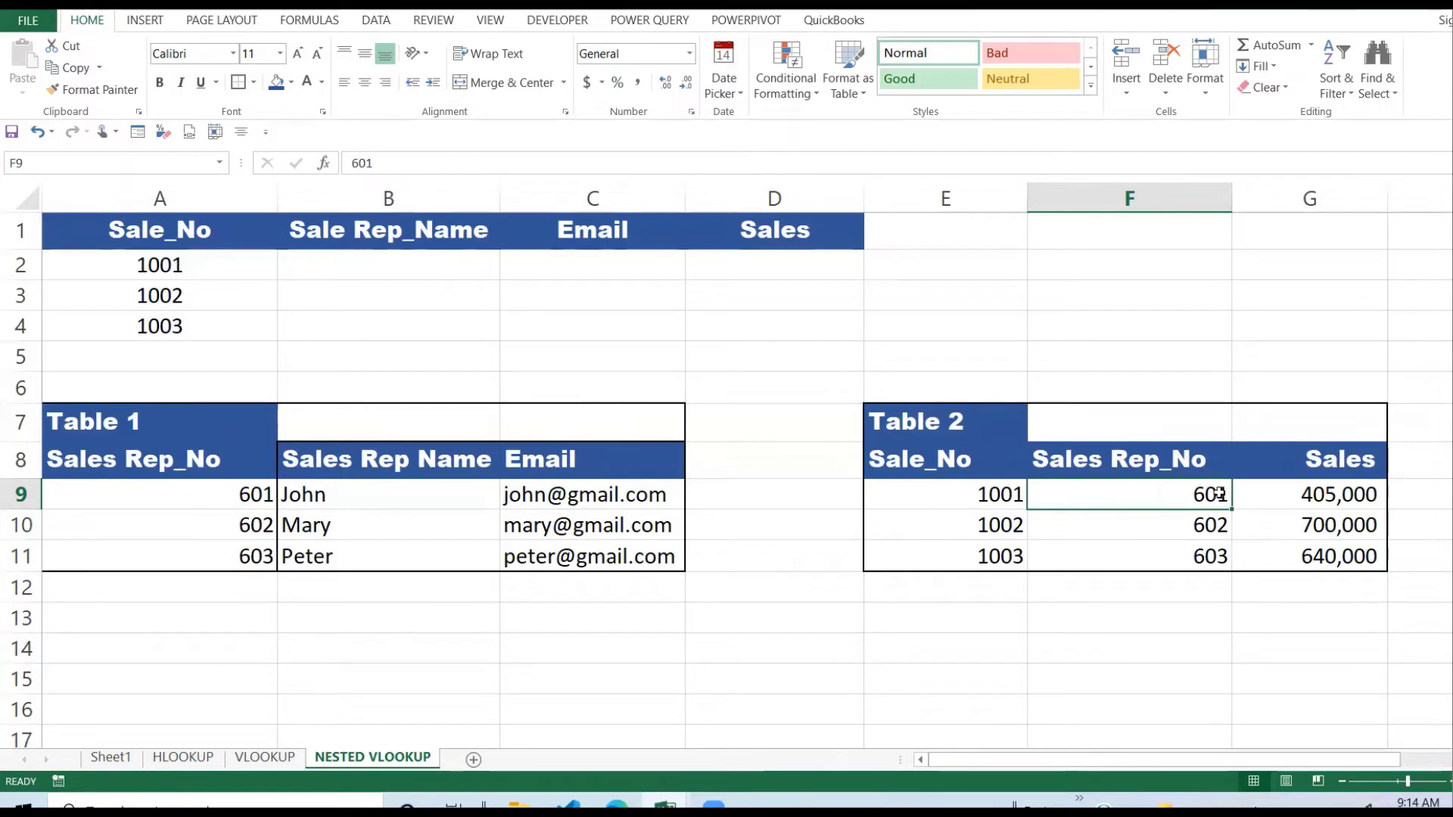
{"action": "left_click", "coordinate": [228, 495]}
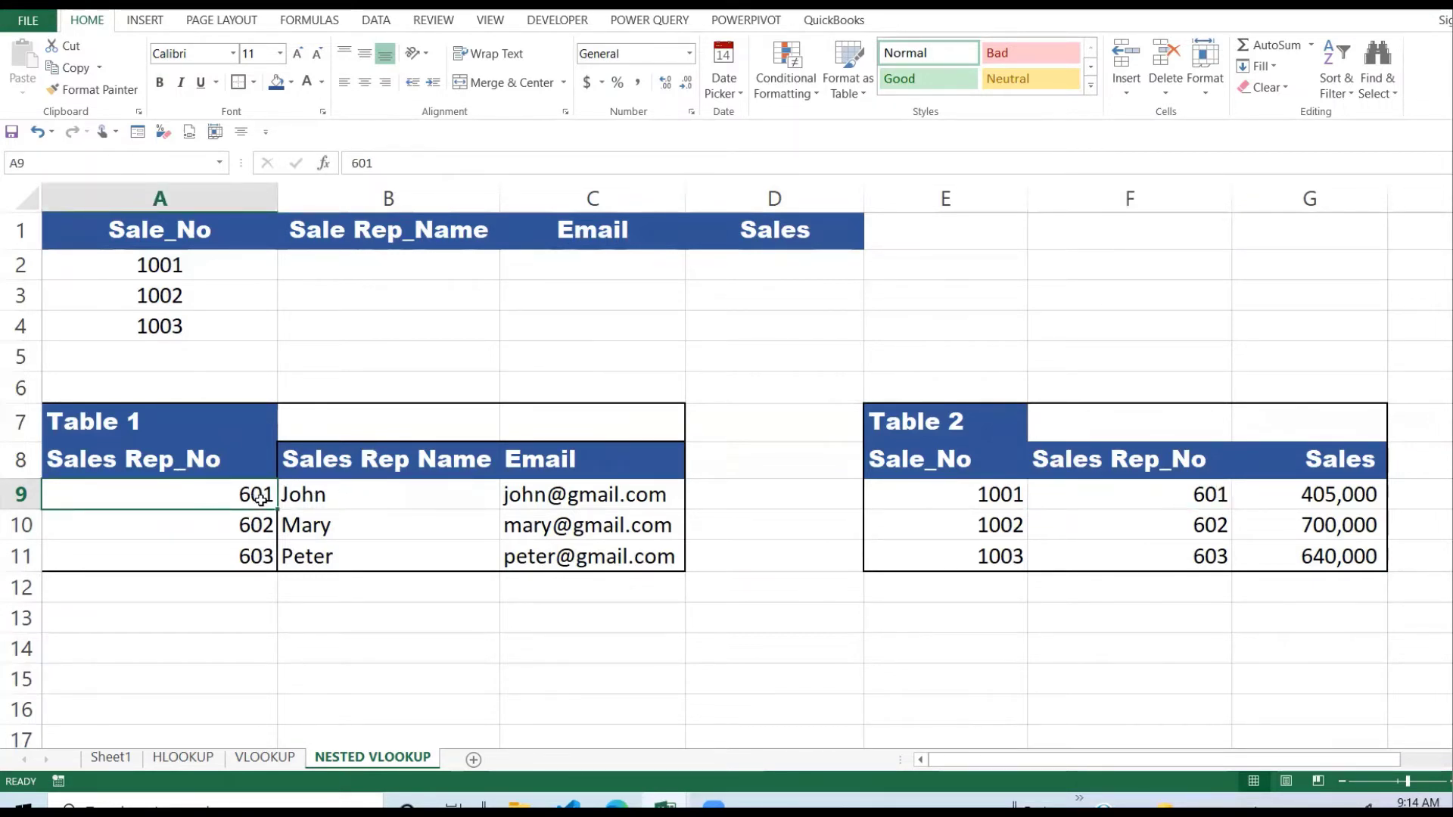
{"action": "left_click", "coordinate": [358, 495]}
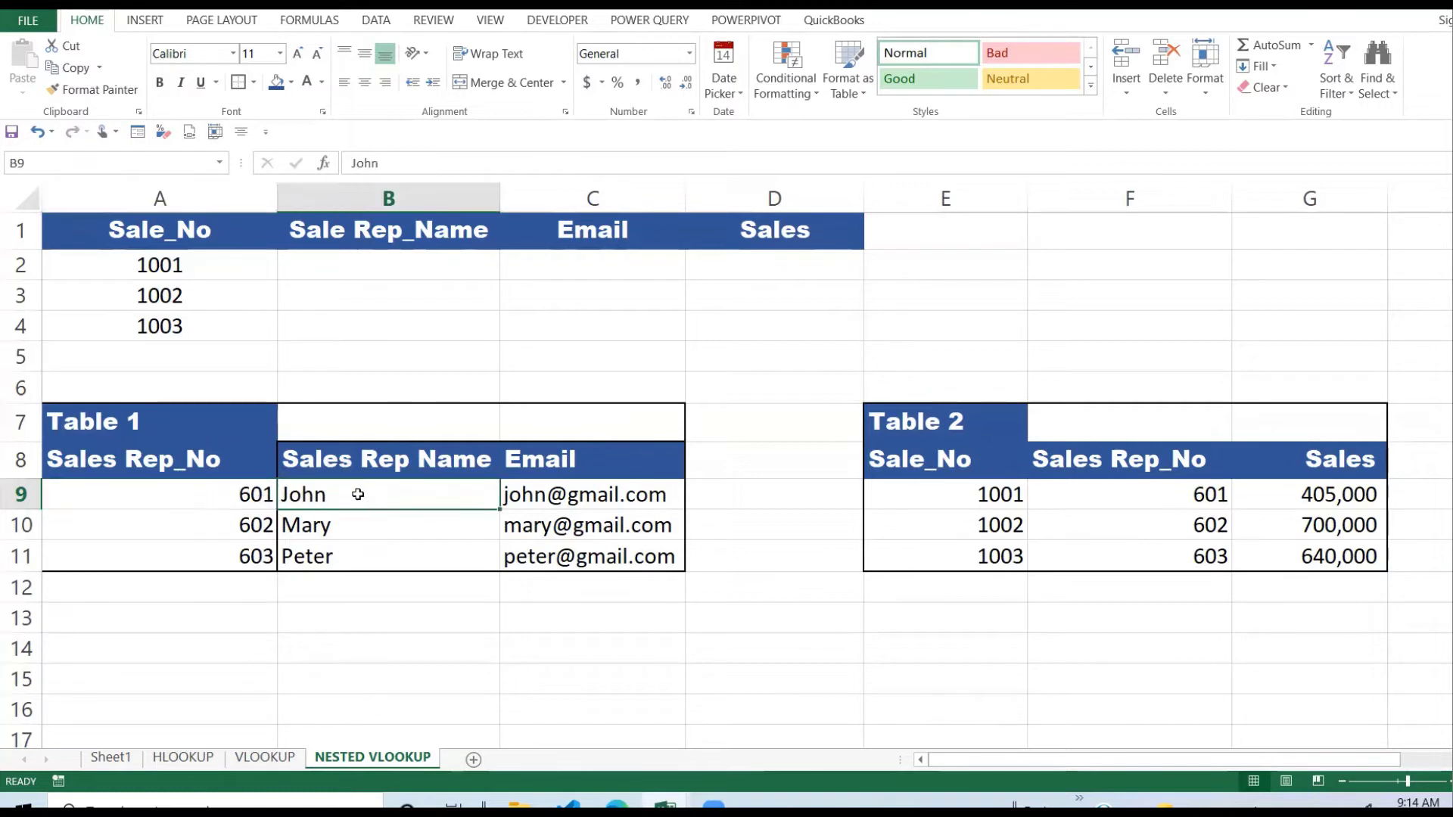
{"action": "left_click", "coordinate": [626, 498]}
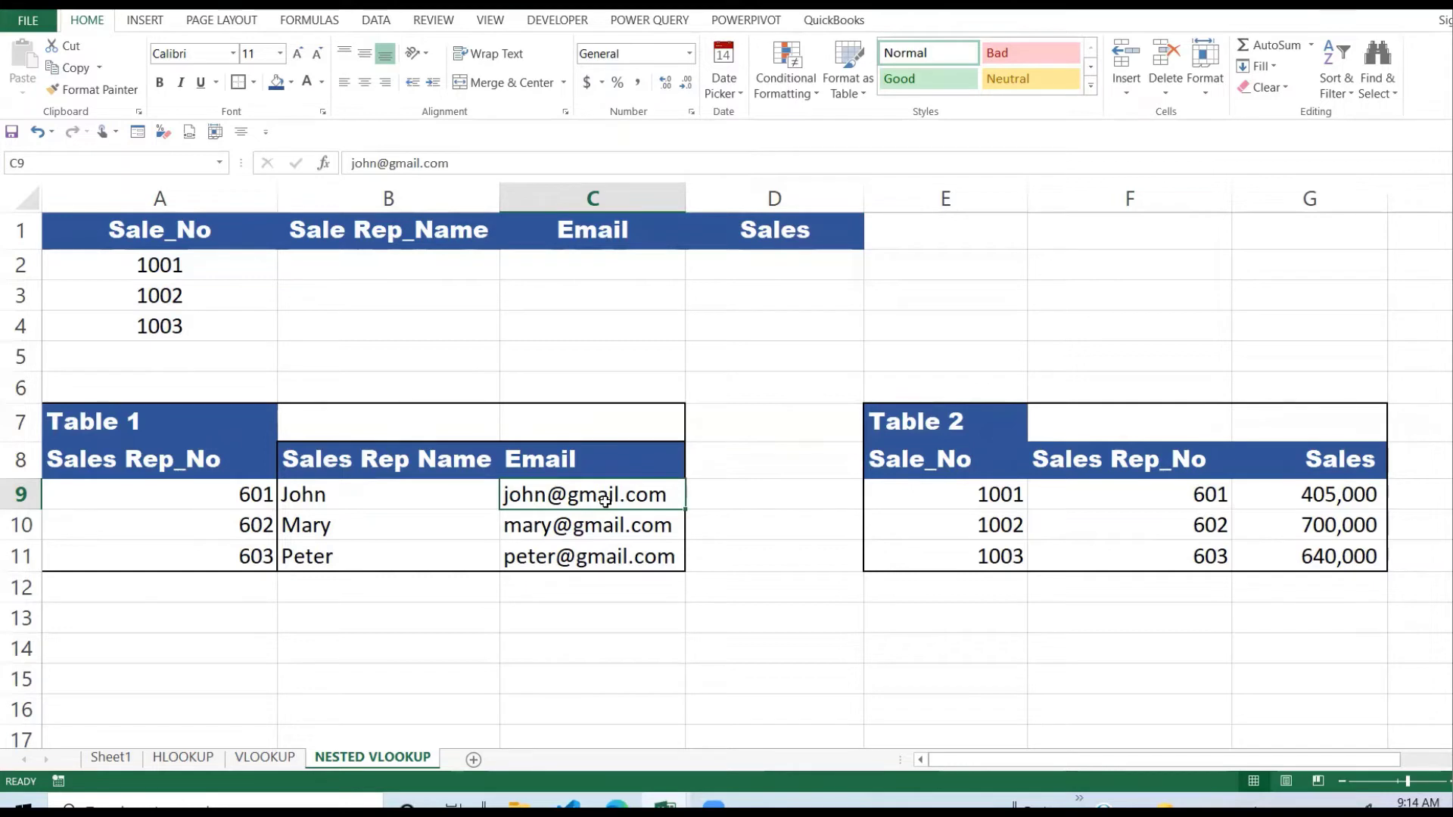
{"action": "left_click", "coordinate": [1198, 498]}
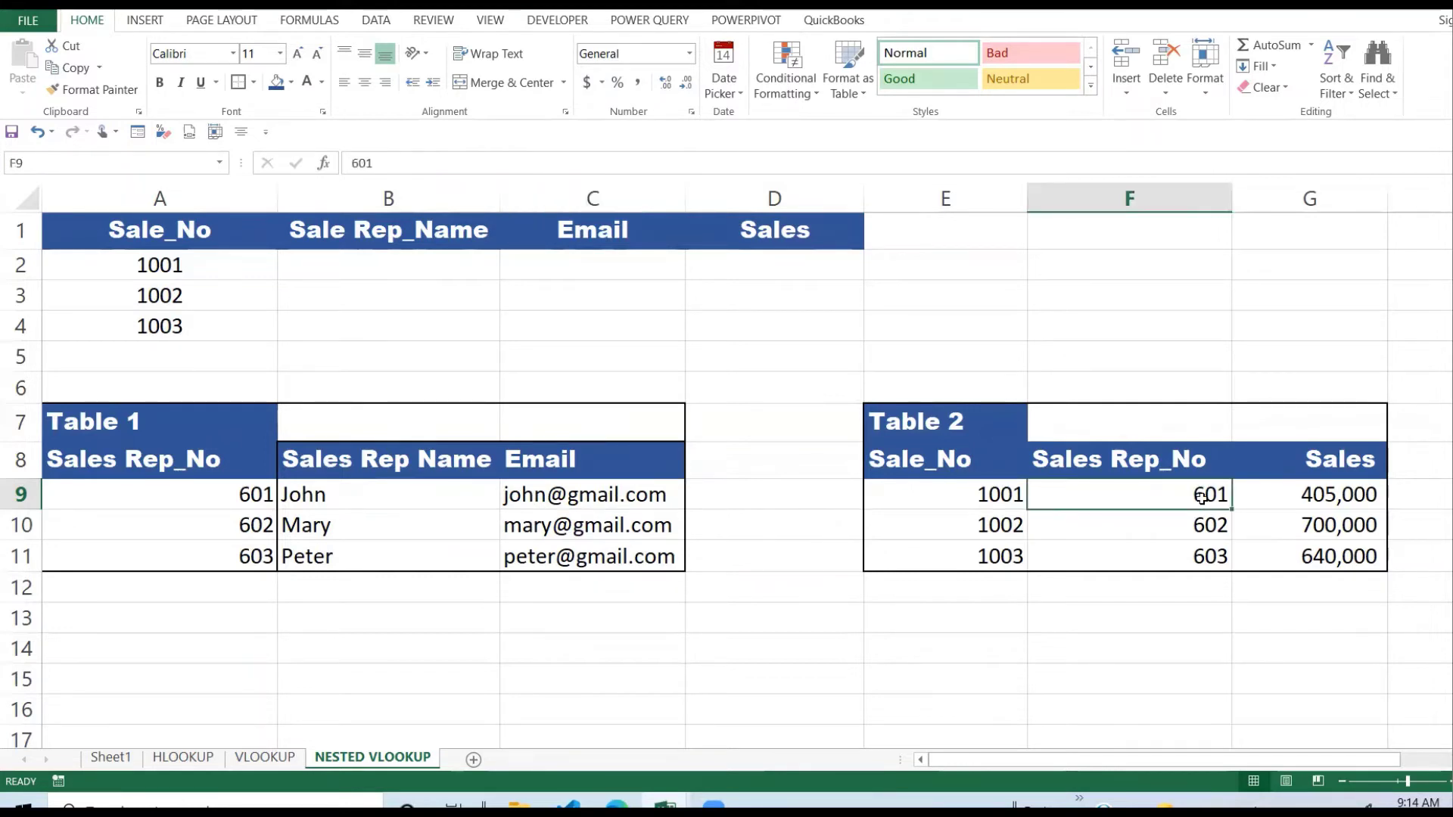
{"action": "left_click", "coordinate": [1332, 503]}
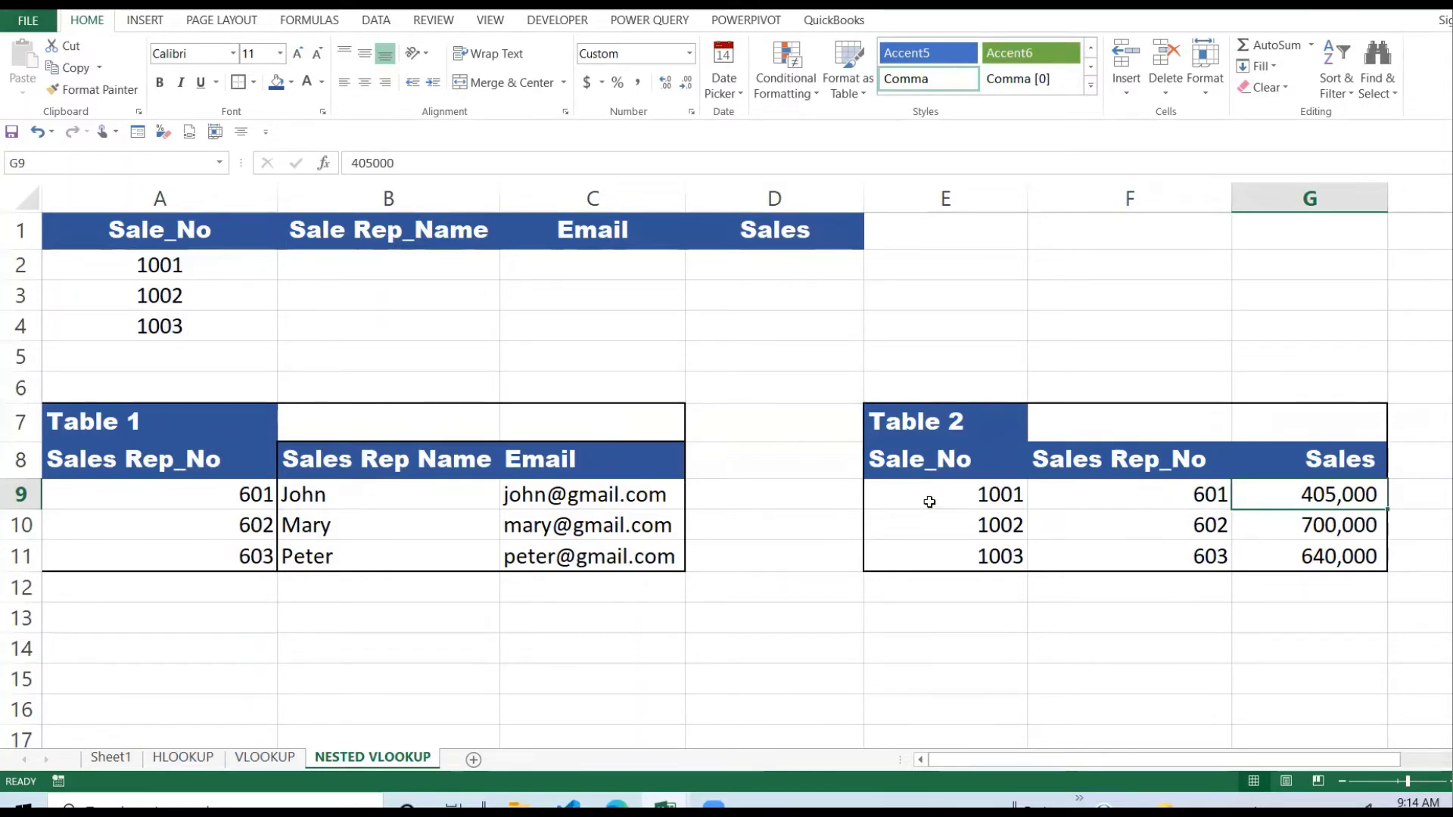
{"action": "left_click_drag", "start_coordinate": [960, 463], "coordinate": [962, 553]}
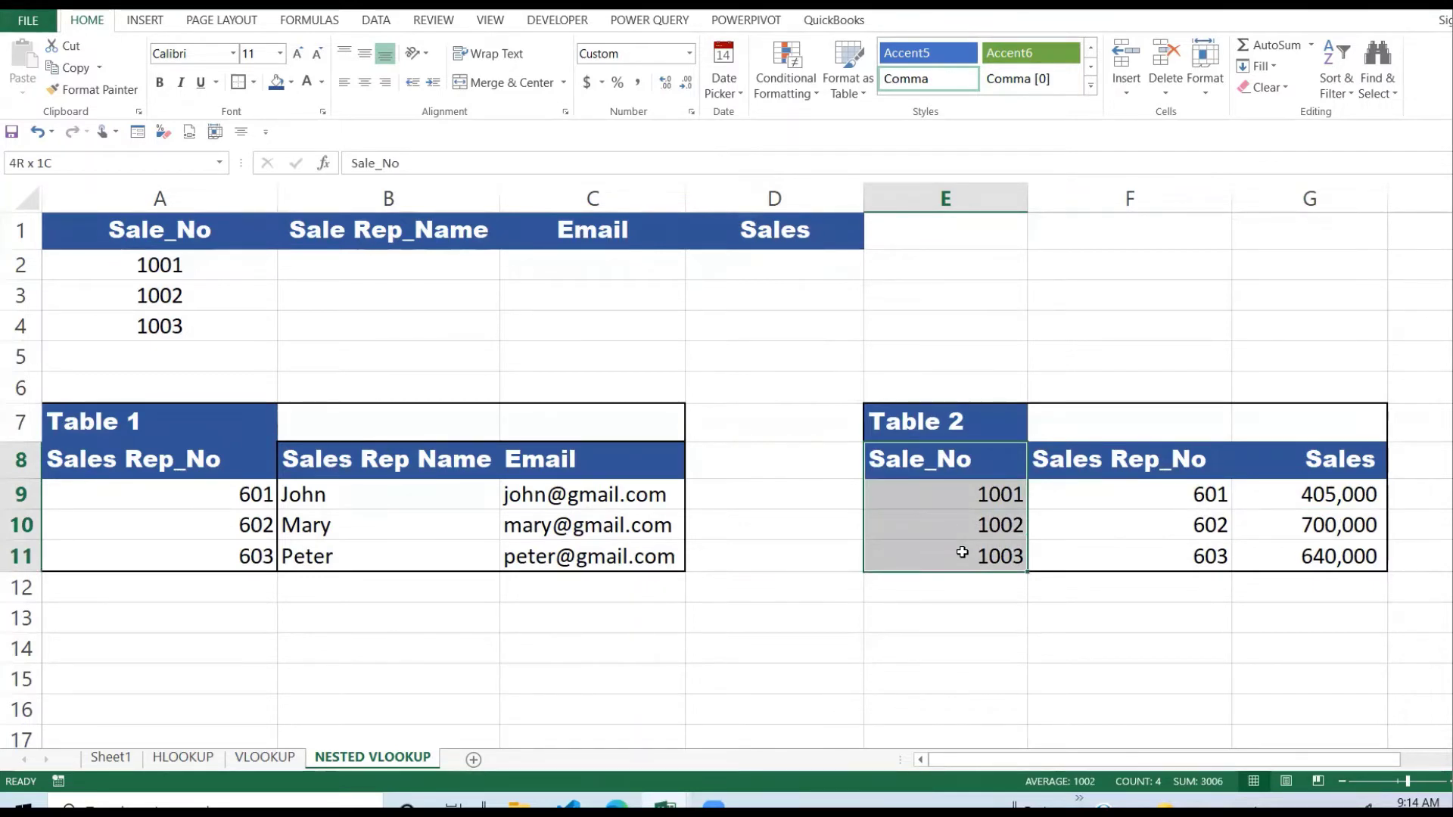
{"action": "left_click_drag", "start_coordinate": [962, 553], "coordinate": [962, 553]}
{"action": "left_click", "coordinate": [954, 457]}
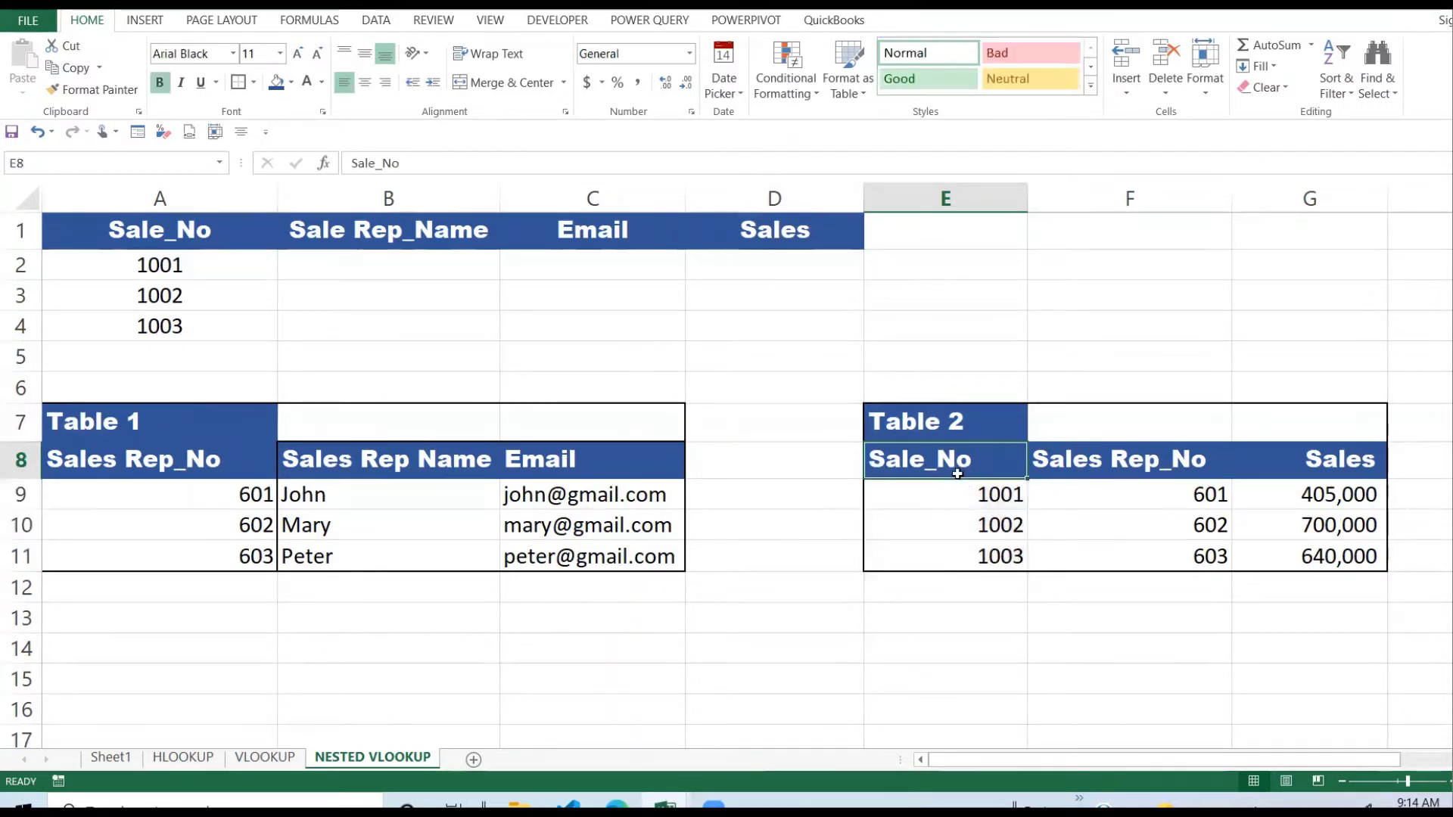
{"action": "left_click_drag", "start_coordinate": [1142, 474], "coordinate": [1211, 553]}
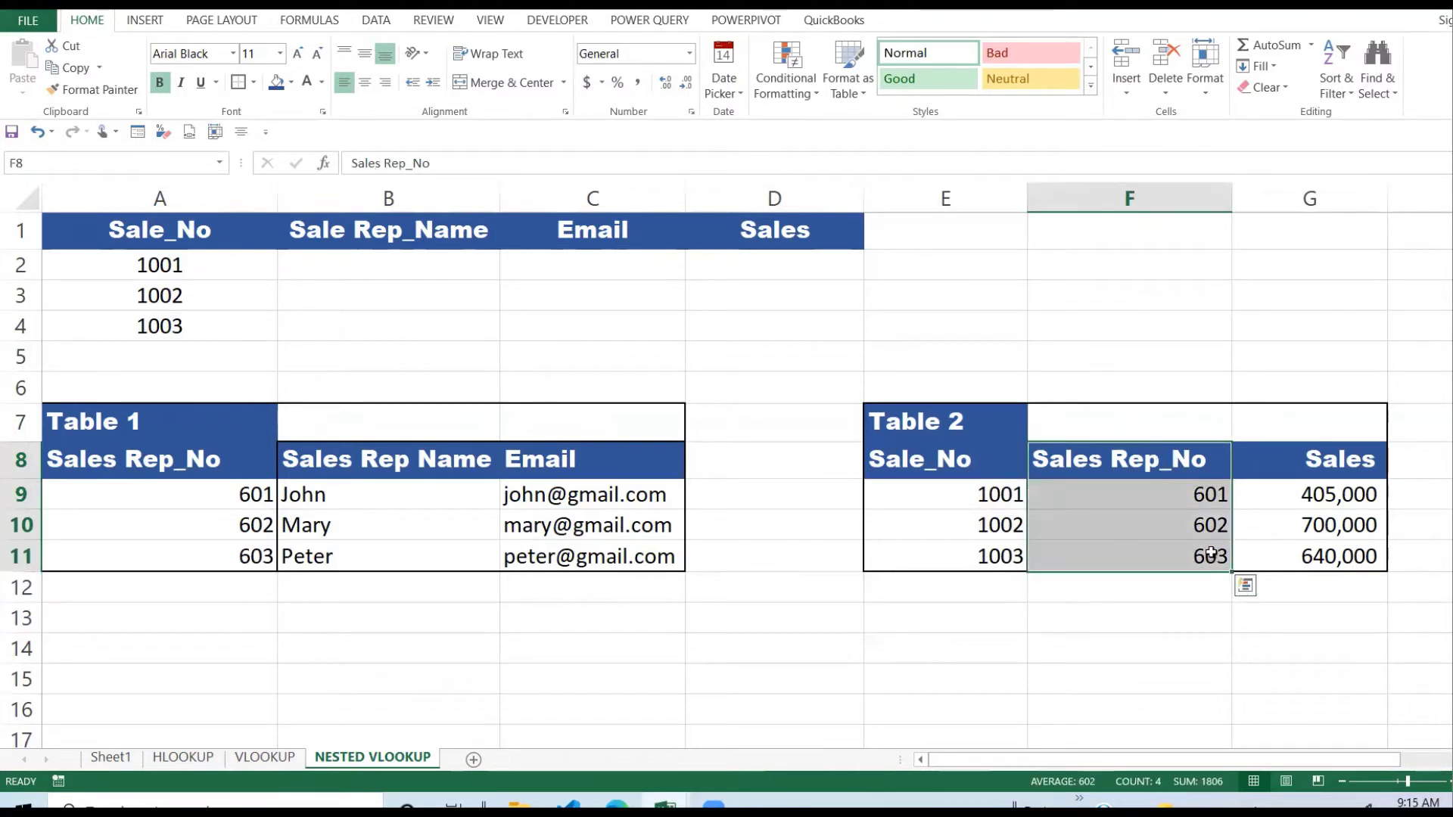
{"action": "left_click_drag", "start_coordinate": [1348, 438], "coordinate": [1343, 546]}
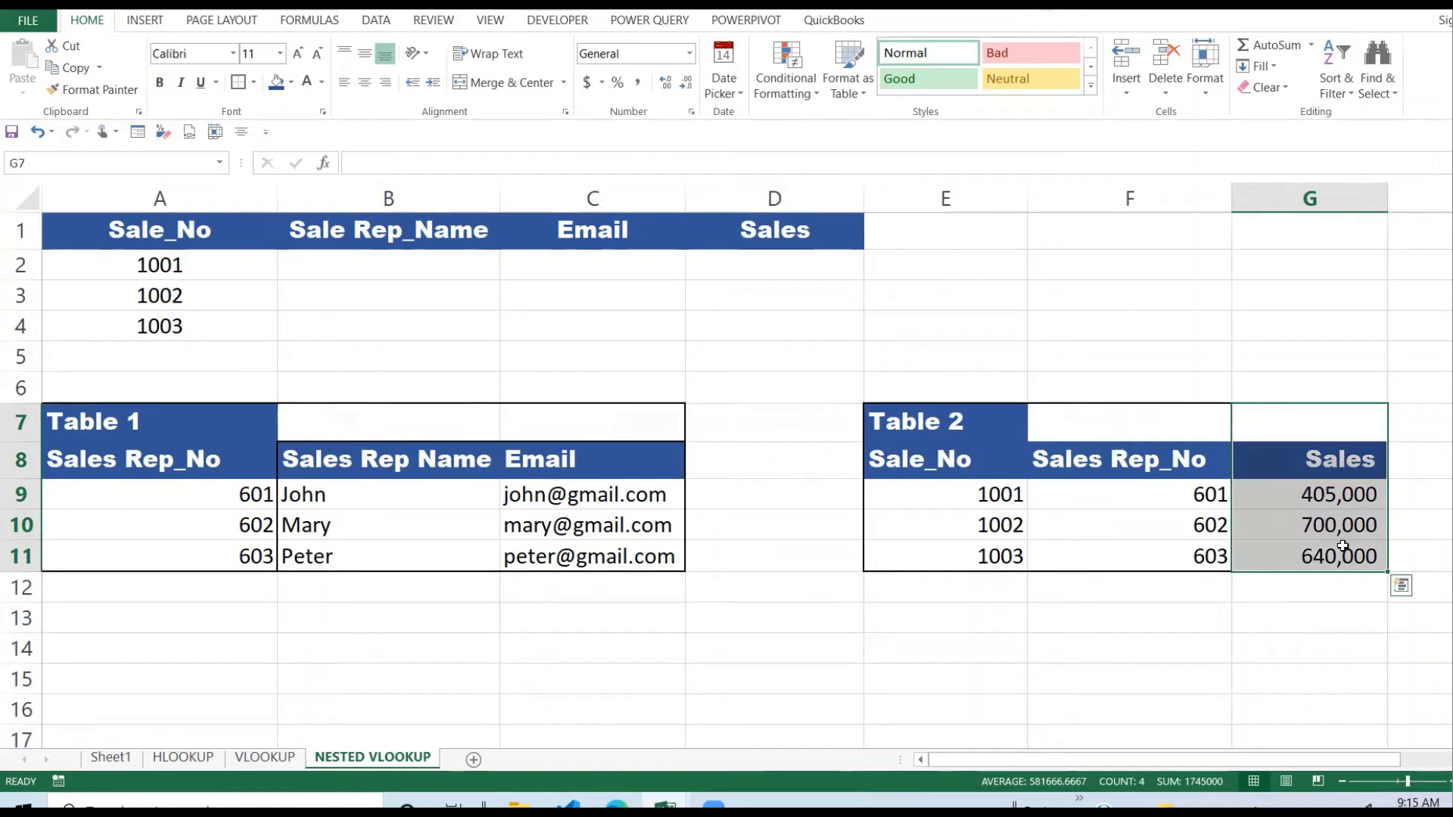
{"action": "left_click", "coordinate": [1207, 503]}
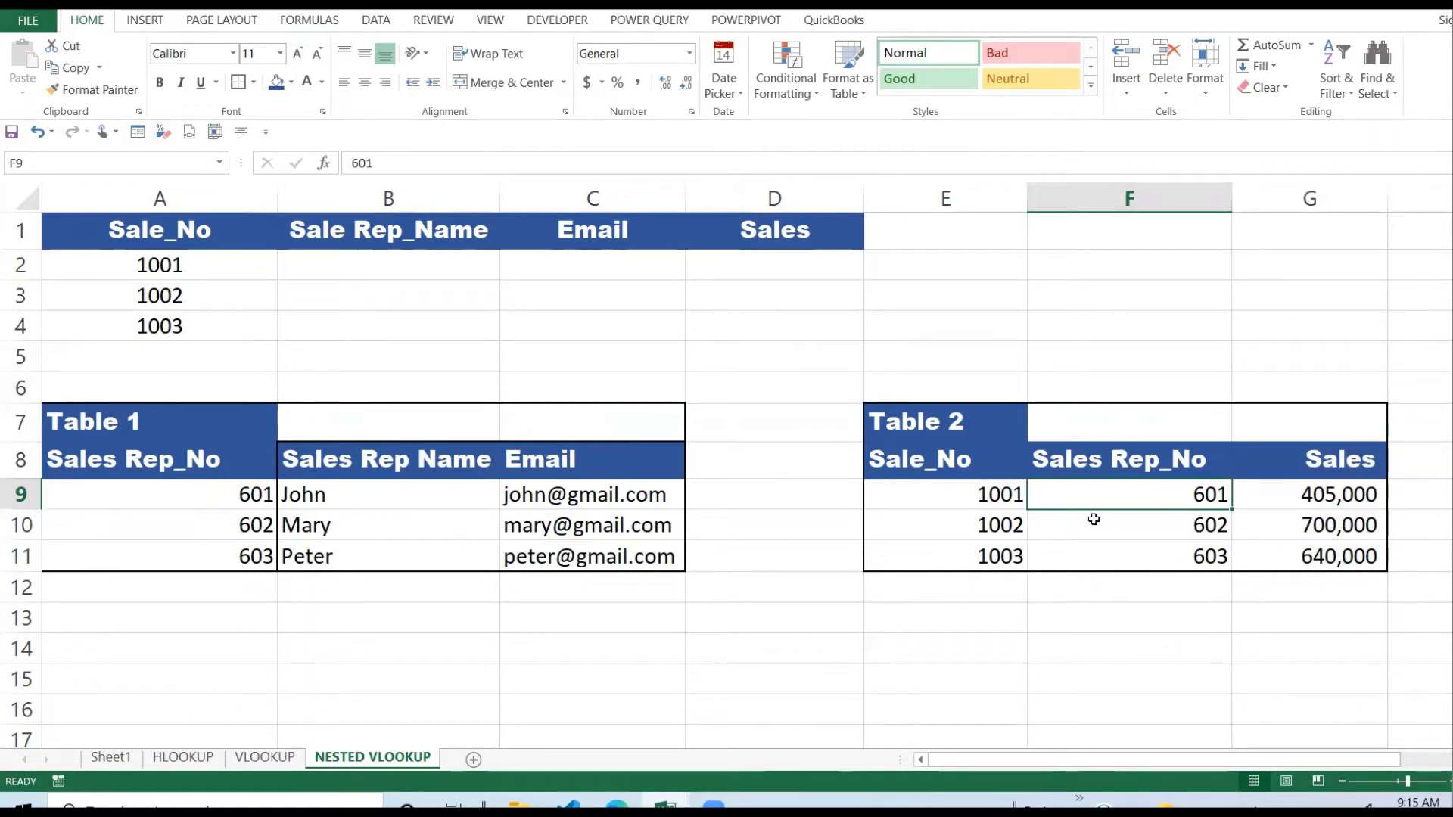
{"action": "left_click_drag", "start_coordinate": [348, 256], "coordinate": [725, 314]}
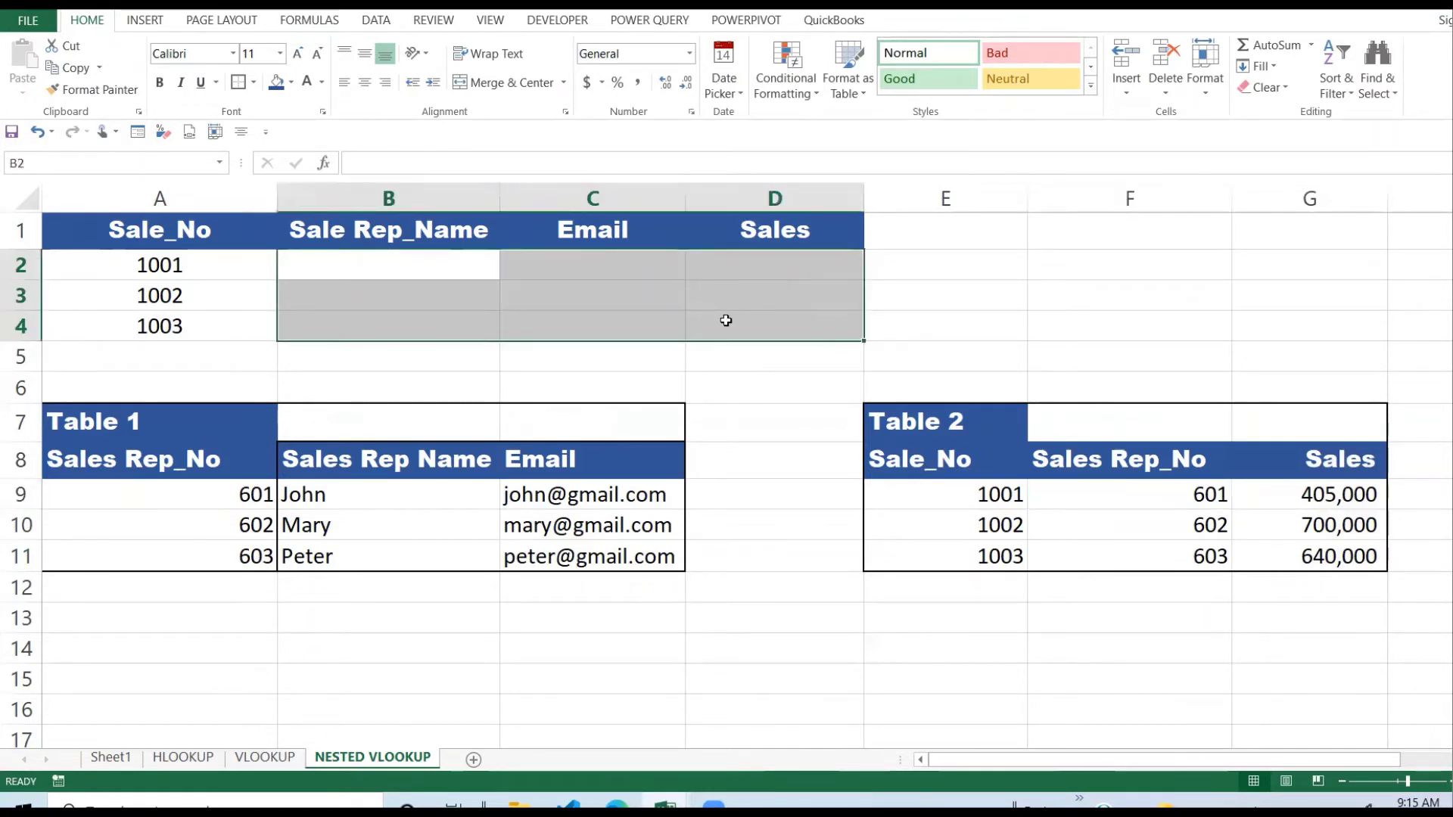
{"action": "left_click", "coordinate": [437, 322]}
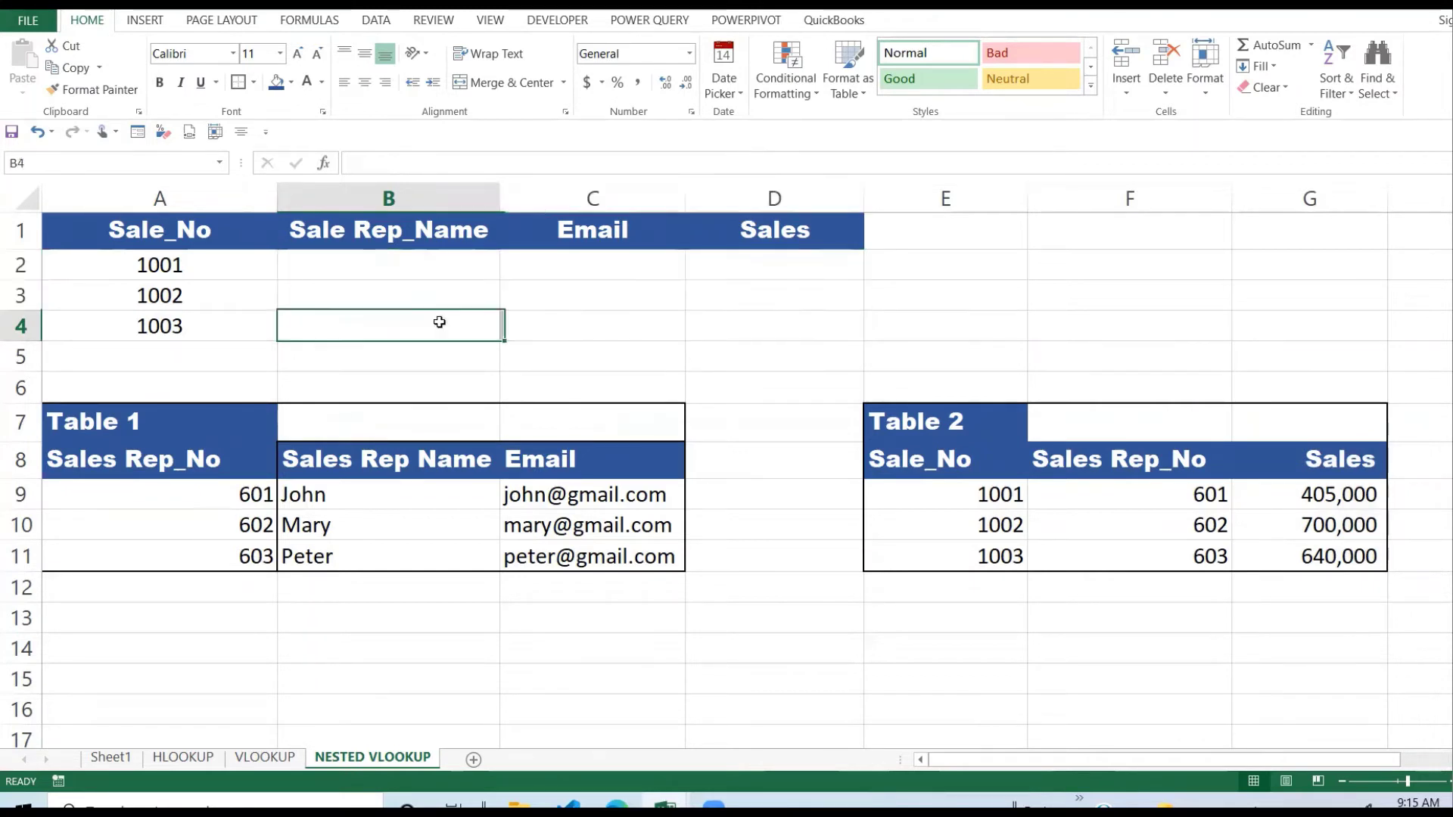
{"action": "left_click", "coordinate": [272, 241]}
{"action": "left_click_drag", "start_coordinate": [317, 240], "coordinate": [785, 328]}
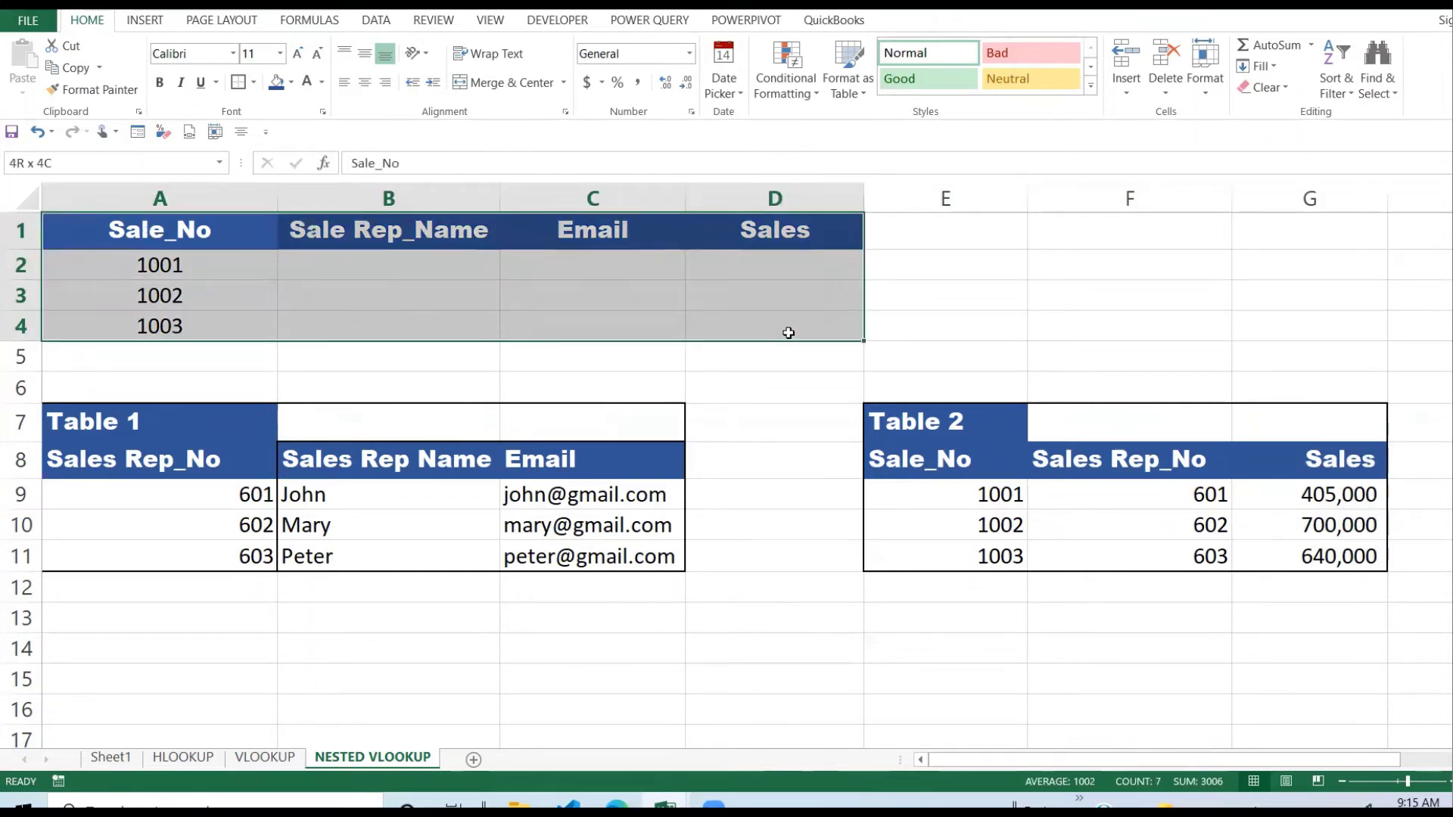
{"action": "left_click", "coordinate": [382, 307]}
{"action": "left_click", "coordinate": [219, 242]}
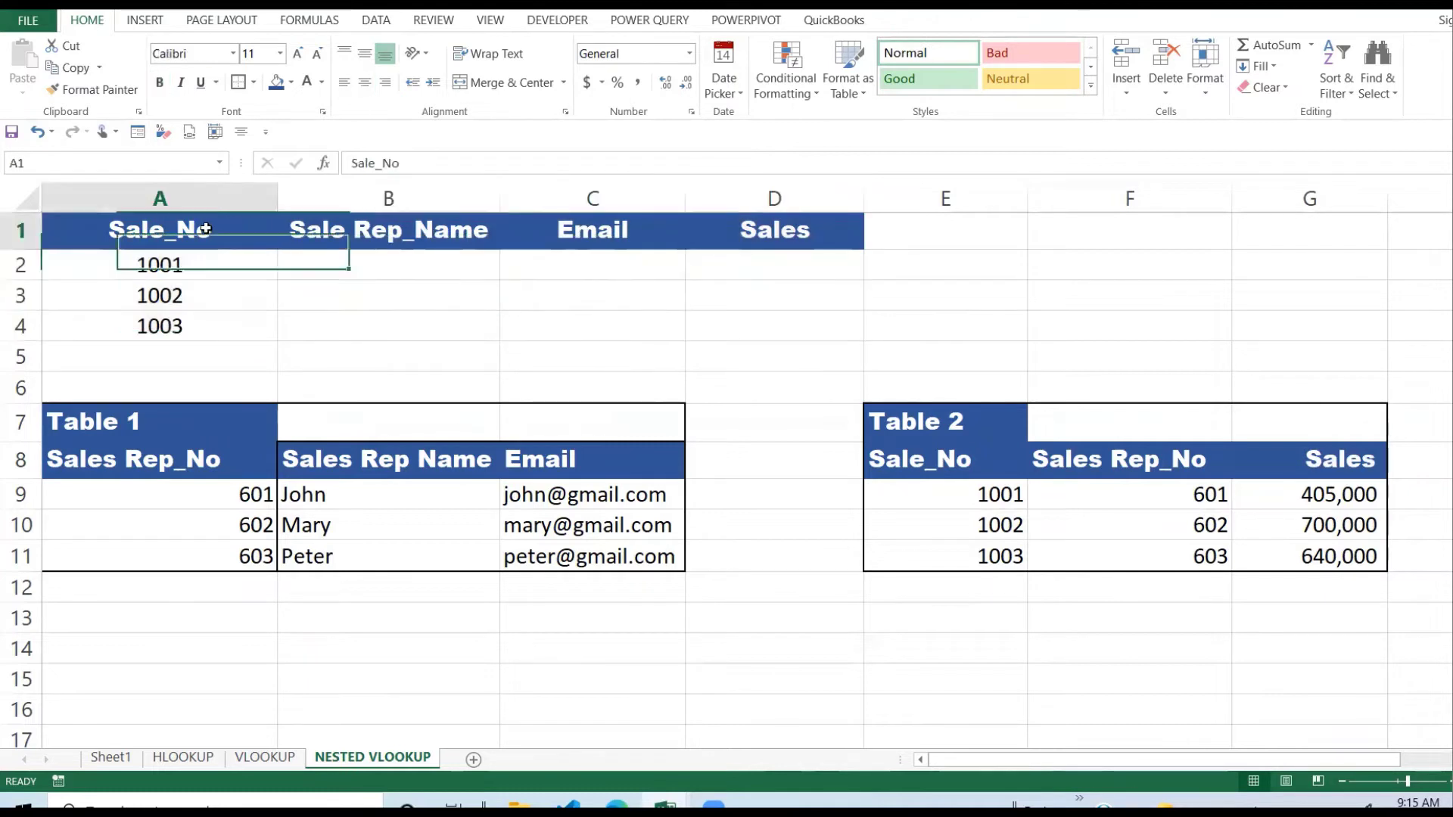
{"action": "left_click", "coordinate": [136, 264]}
{"action": "left_click_drag", "start_coordinate": [200, 229], "coordinate": [192, 314]}
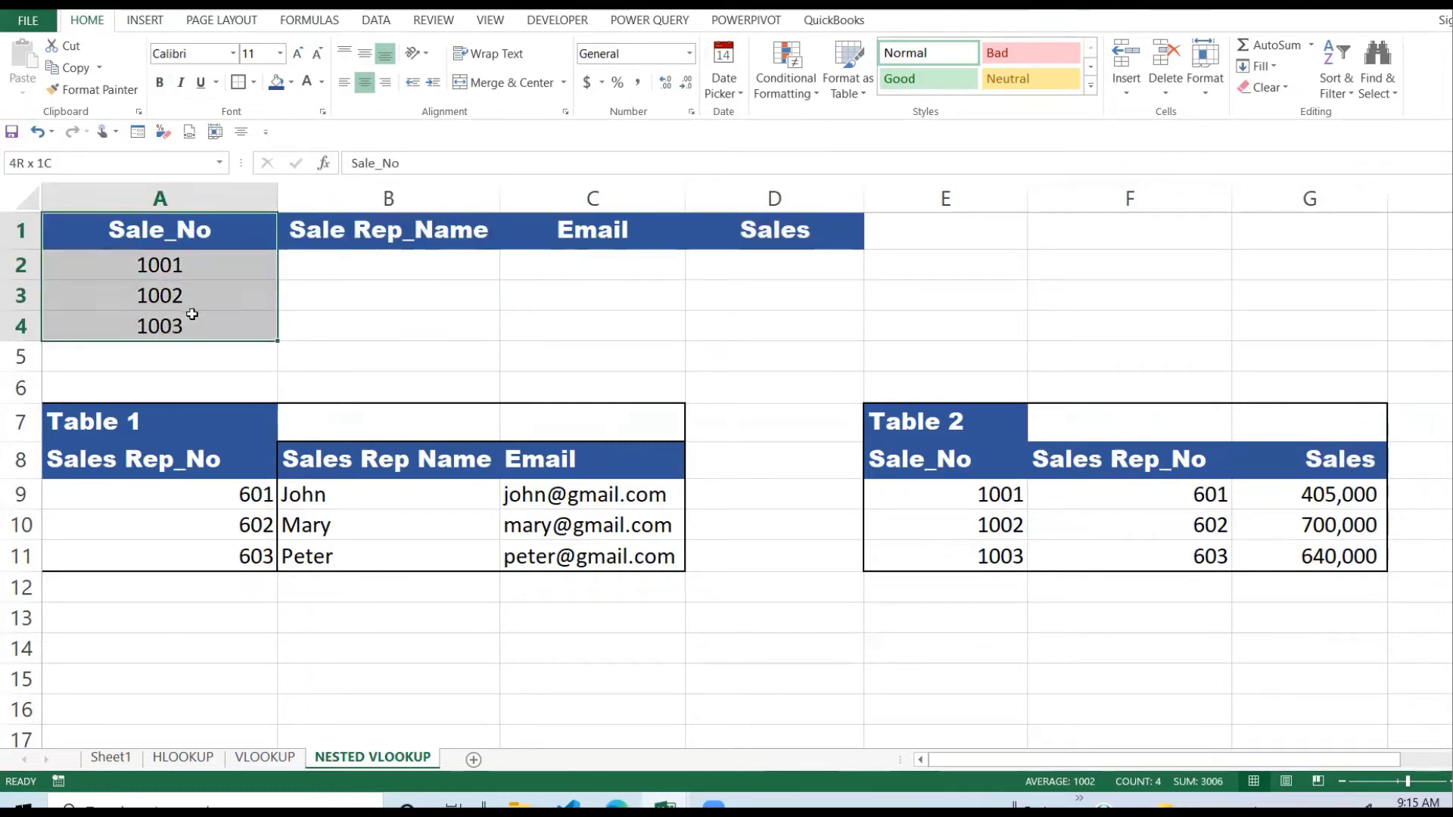
{"action": "left_click", "coordinate": [365, 275]}
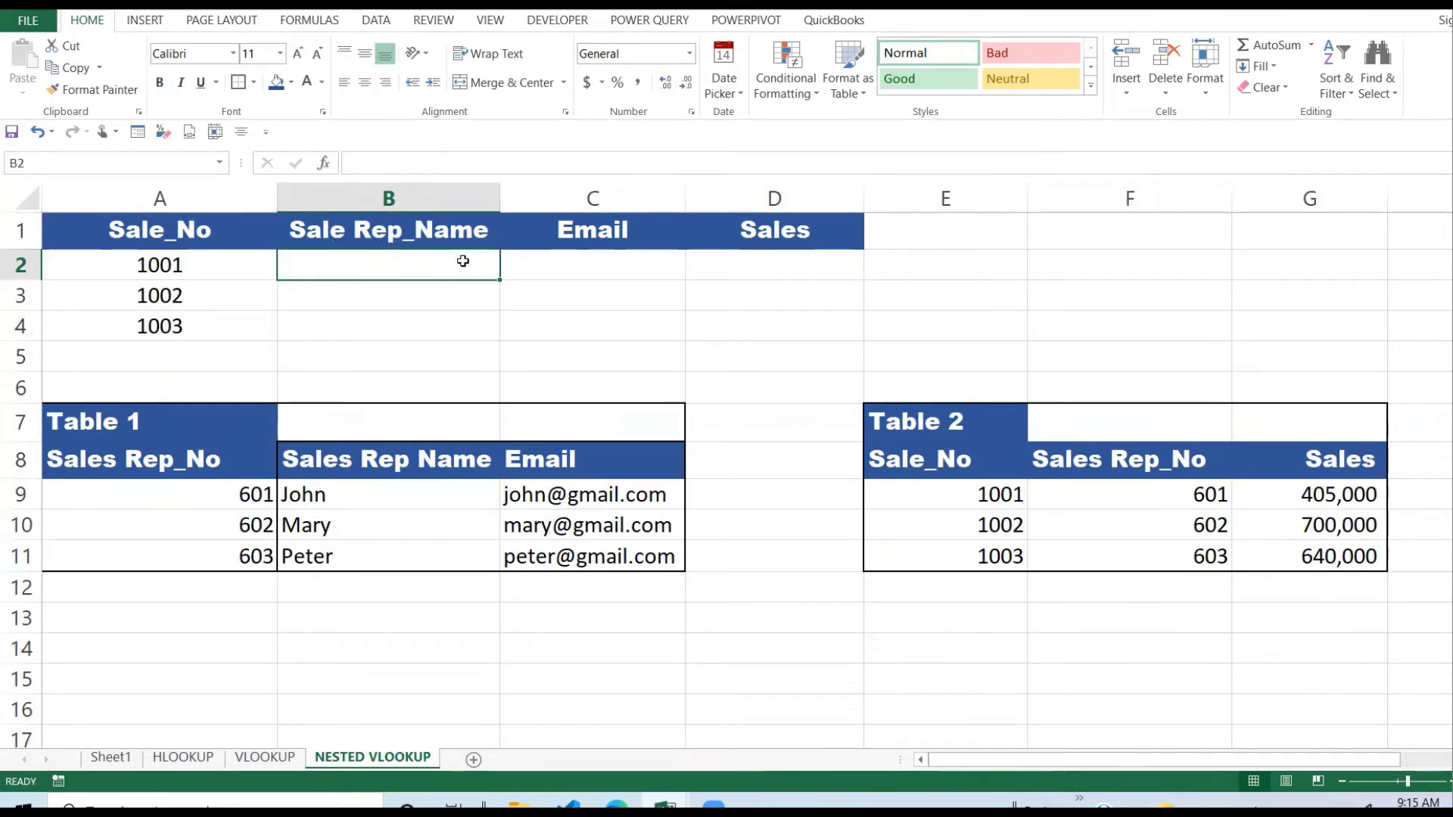
{"action": "left_click", "coordinate": [586, 259]}
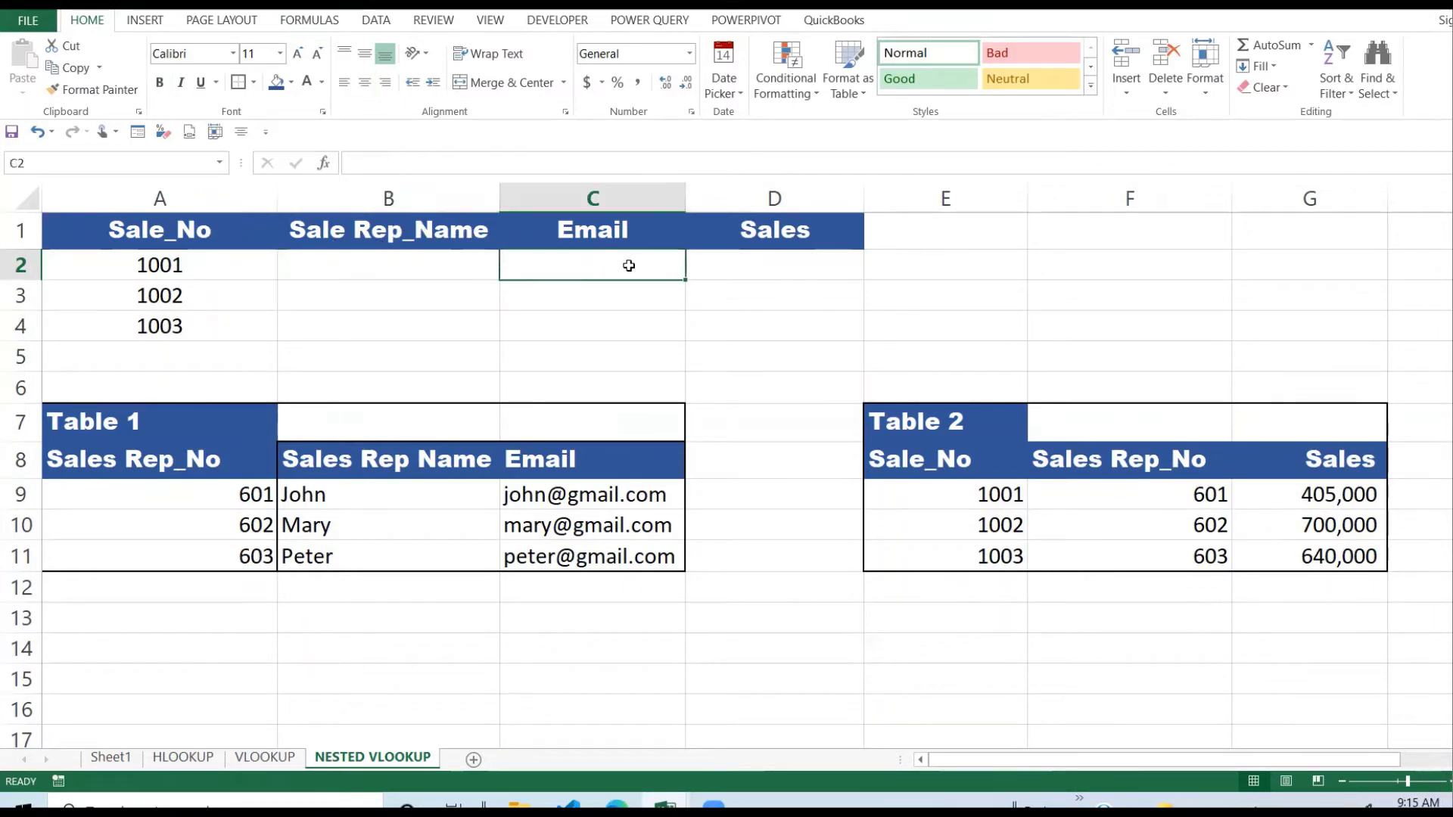
{"action": "left_click", "coordinate": [753, 271]}
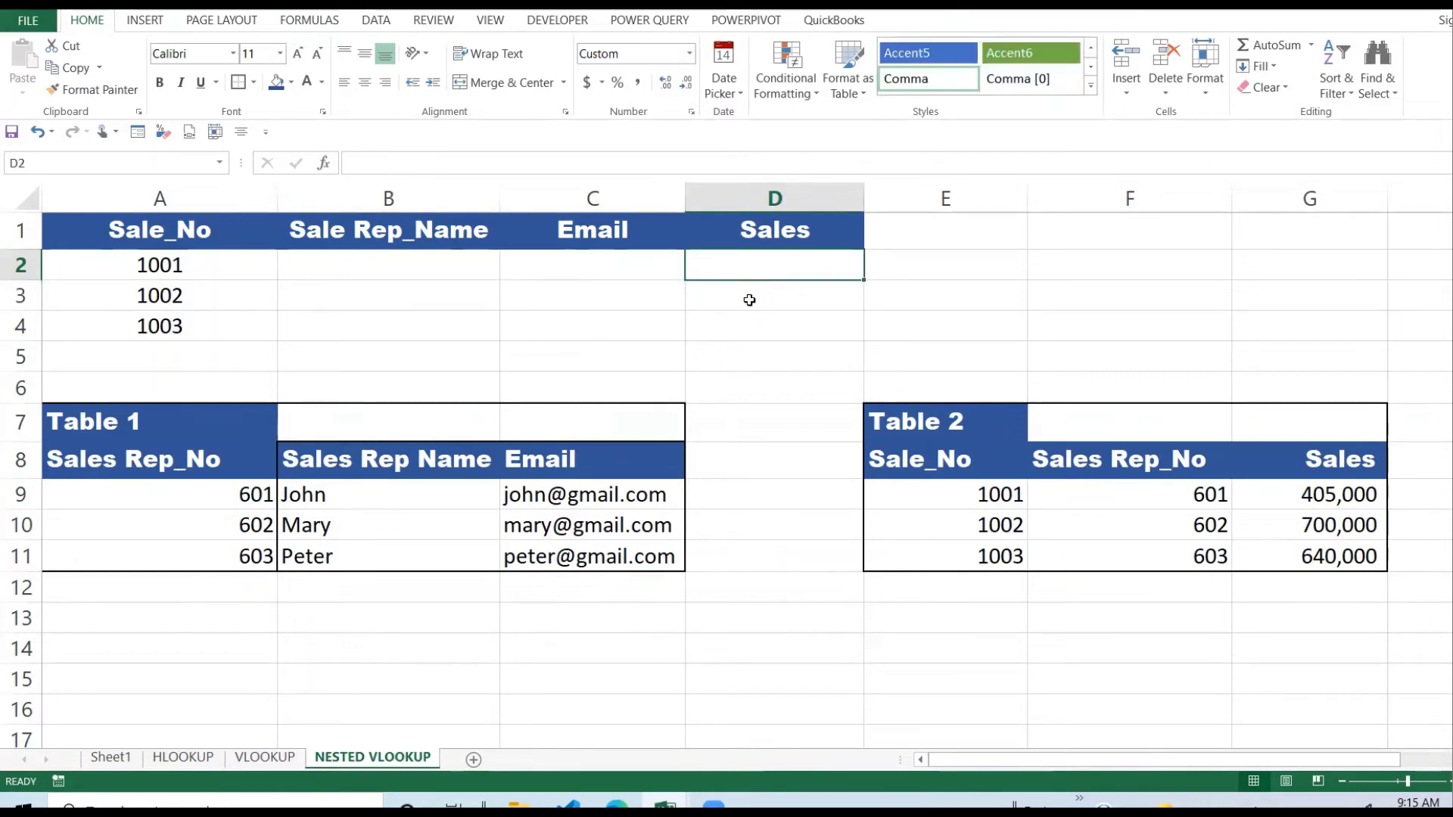
{"action": "left_click", "coordinate": [237, 264]}
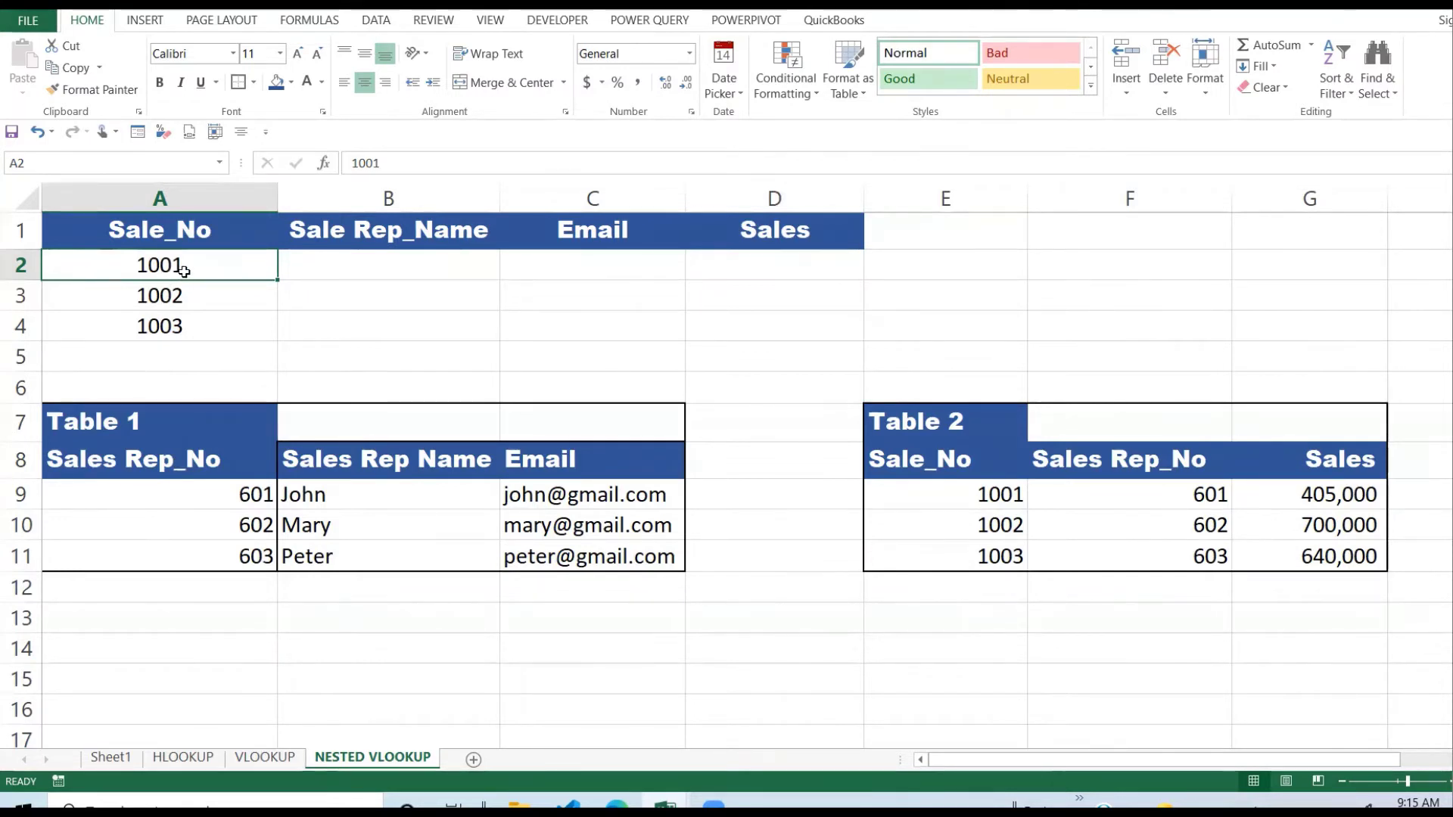
{"action": "left_click_drag", "start_coordinate": [927, 493], "coordinate": [1335, 558]}
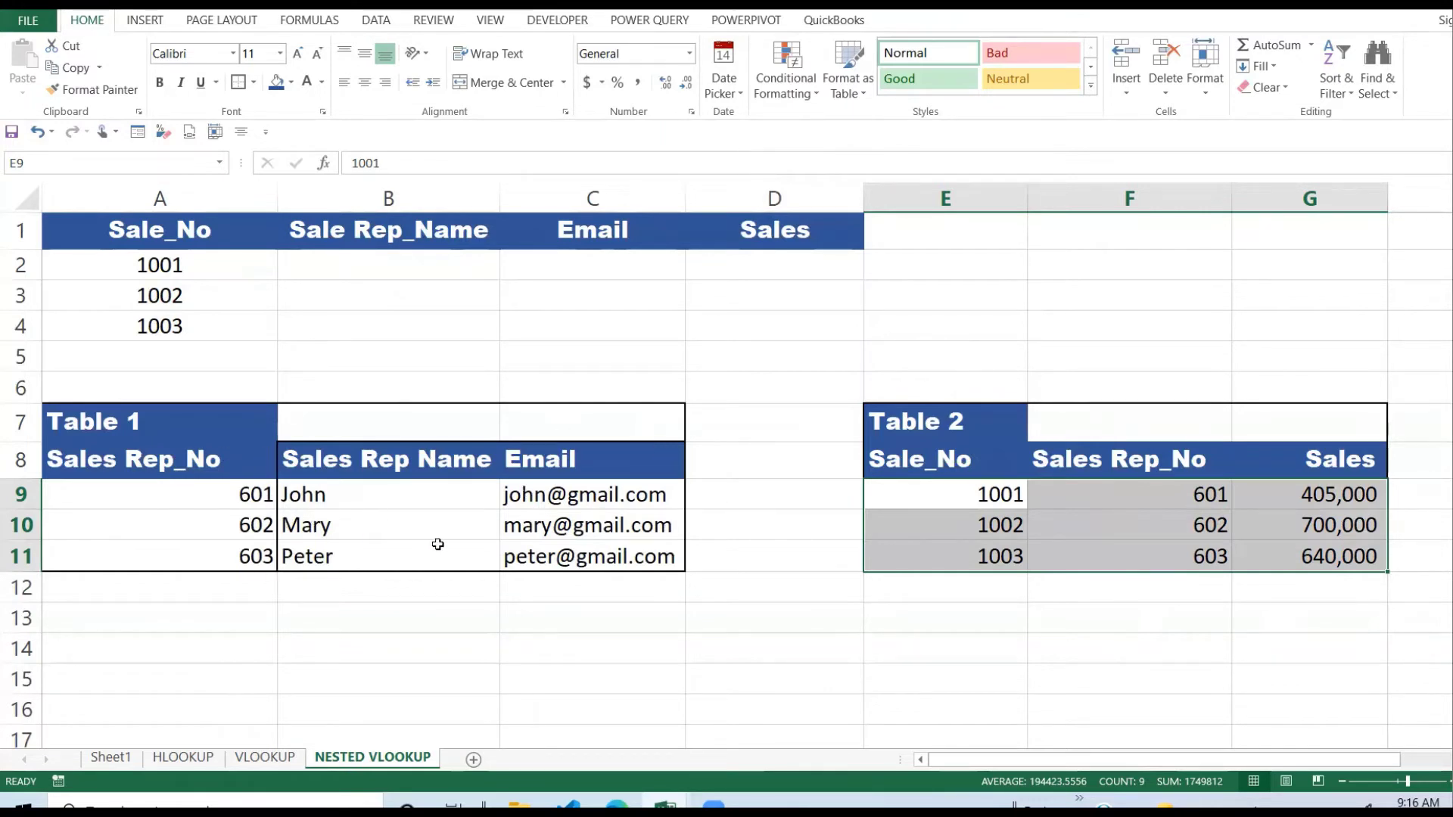
{"action": "left_click", "coordinate": [984, 495]}
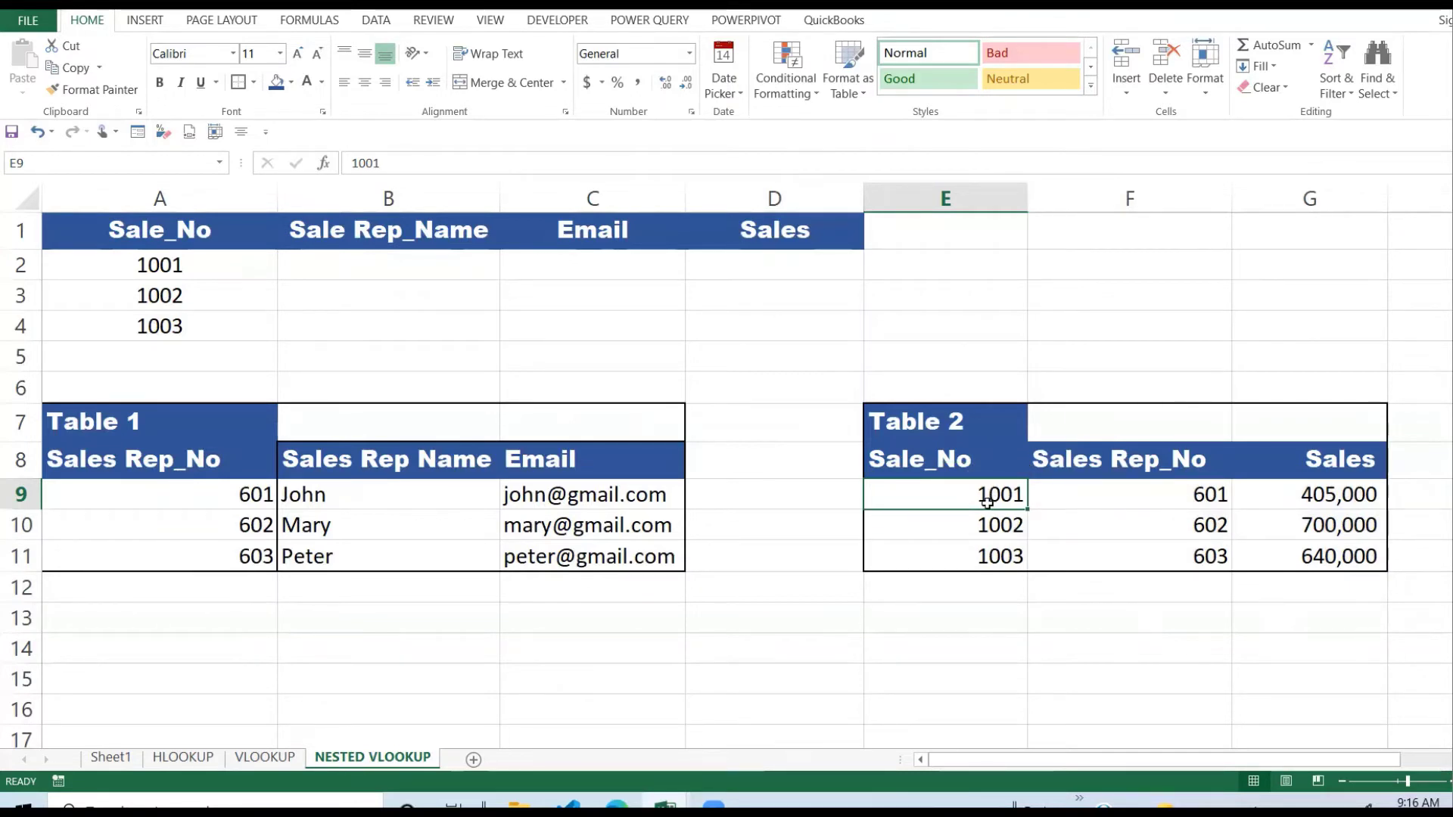
{"action": "left_click", "coordinate": [1186, 501]}
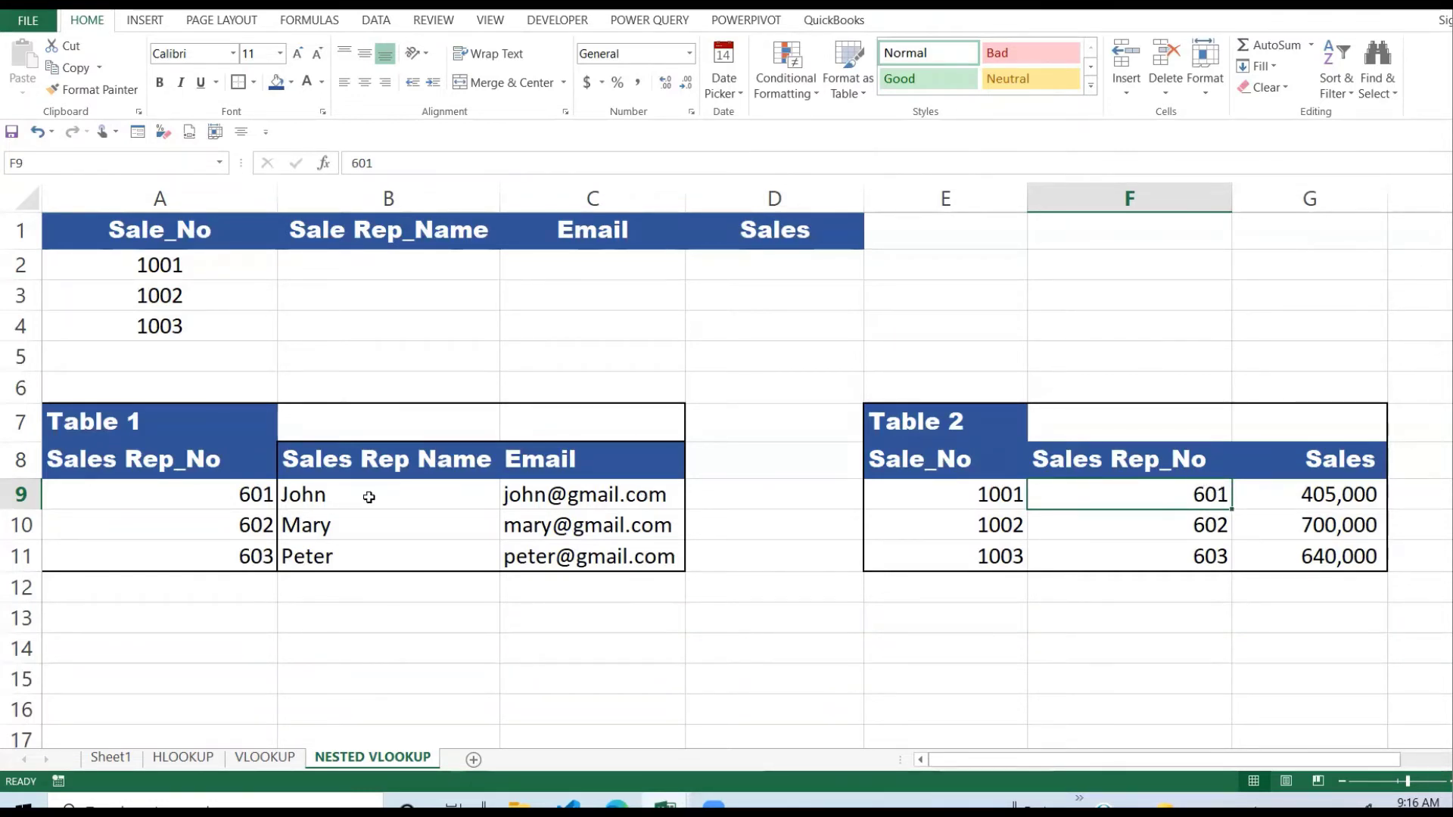
{"action": "left_click", "coordinate": [257, 493]}
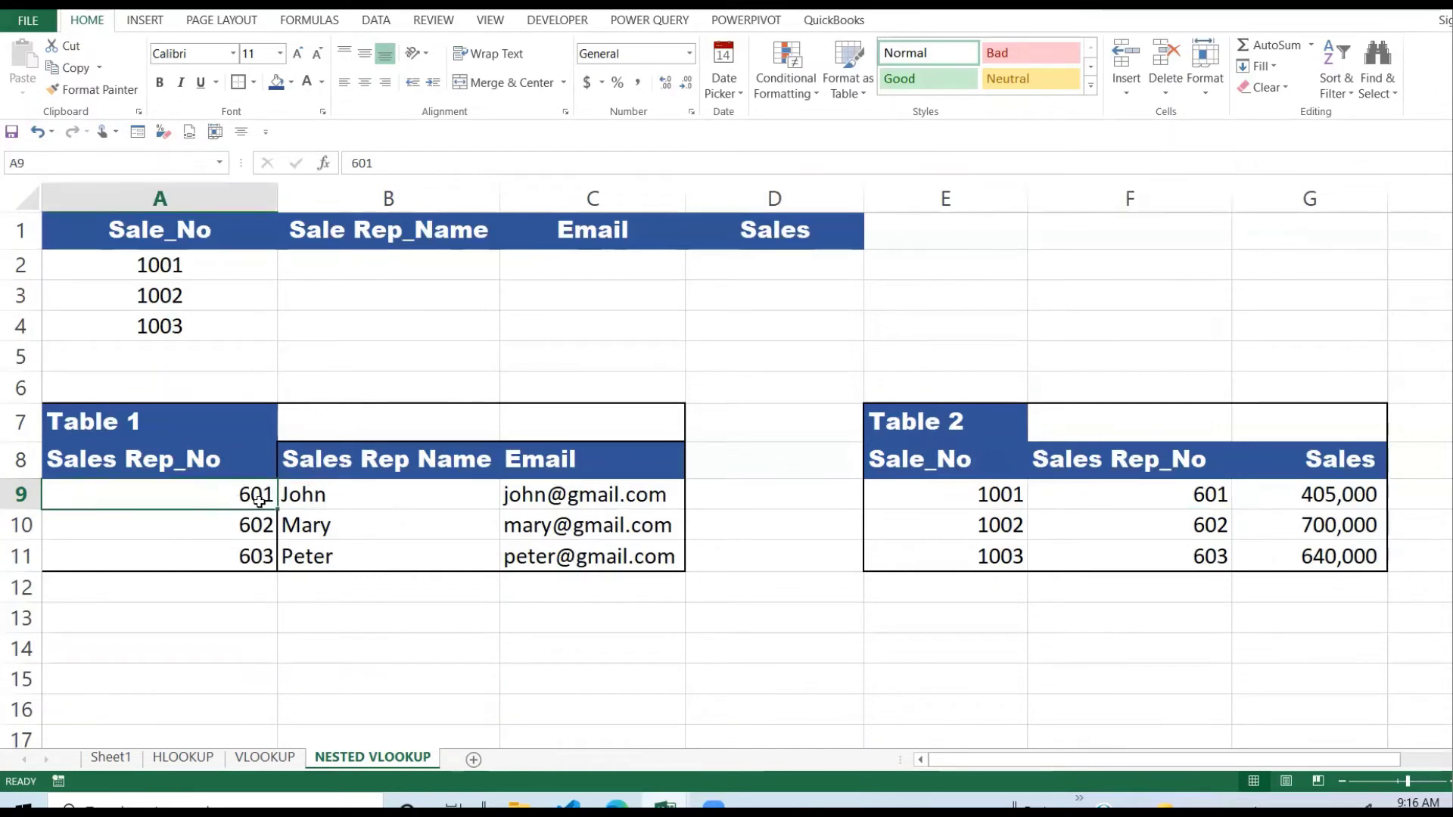
{"action": "left_click", "coordinate": [1212, 501]}
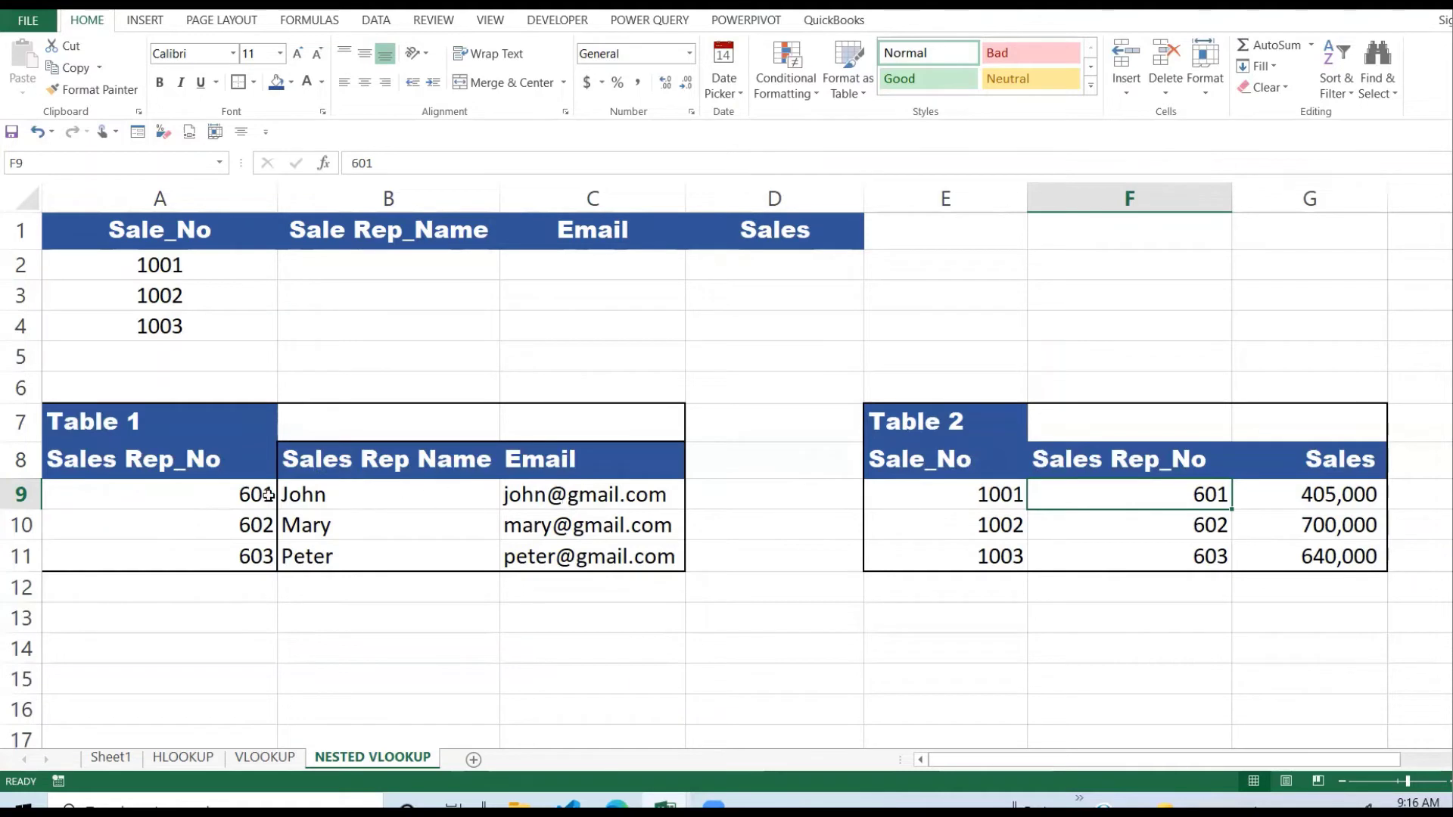
{"action": "left_click", "coordinate": [192, 505]}
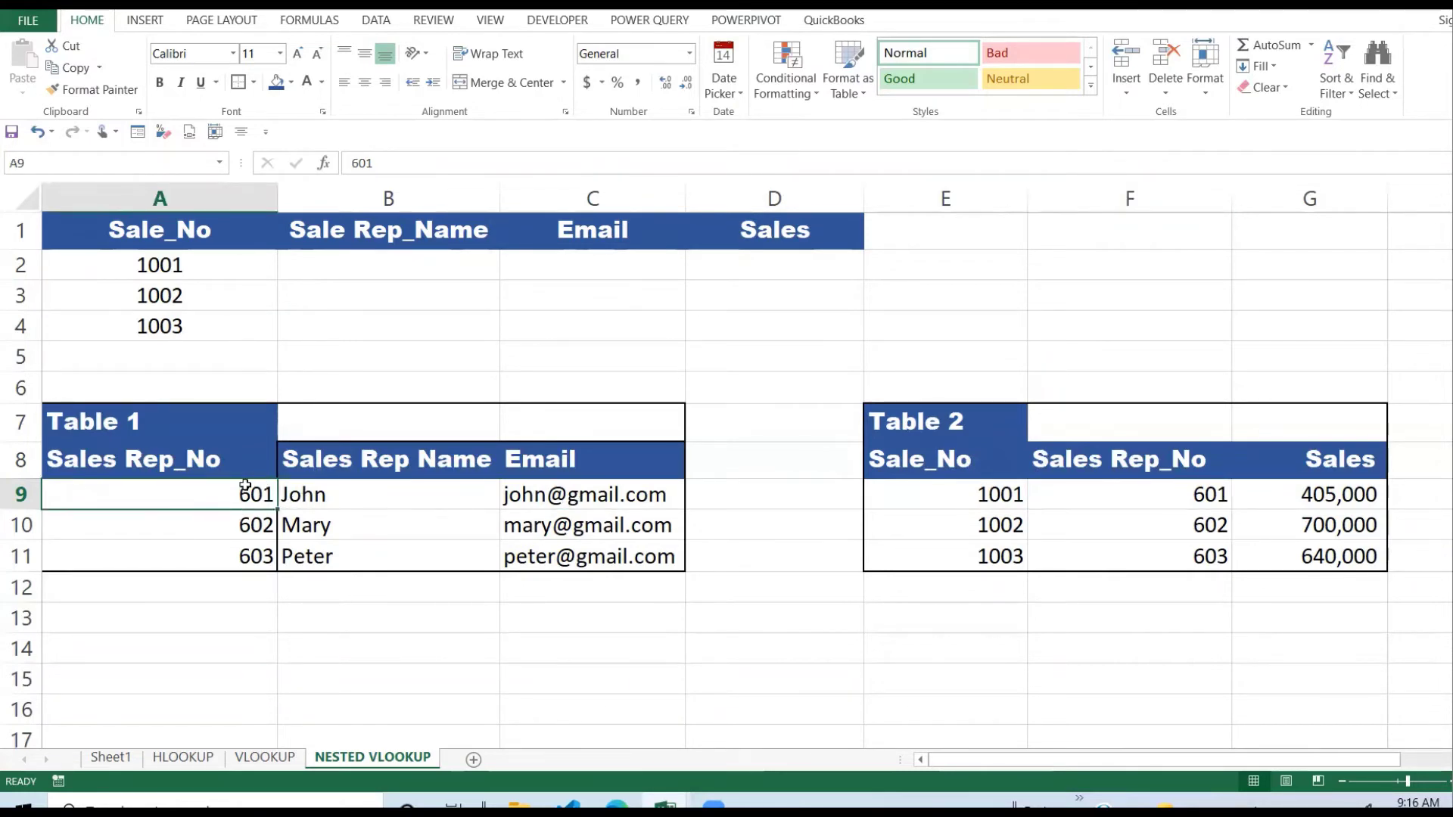
{"action": "left_click", "coordinate": [380, 502]}
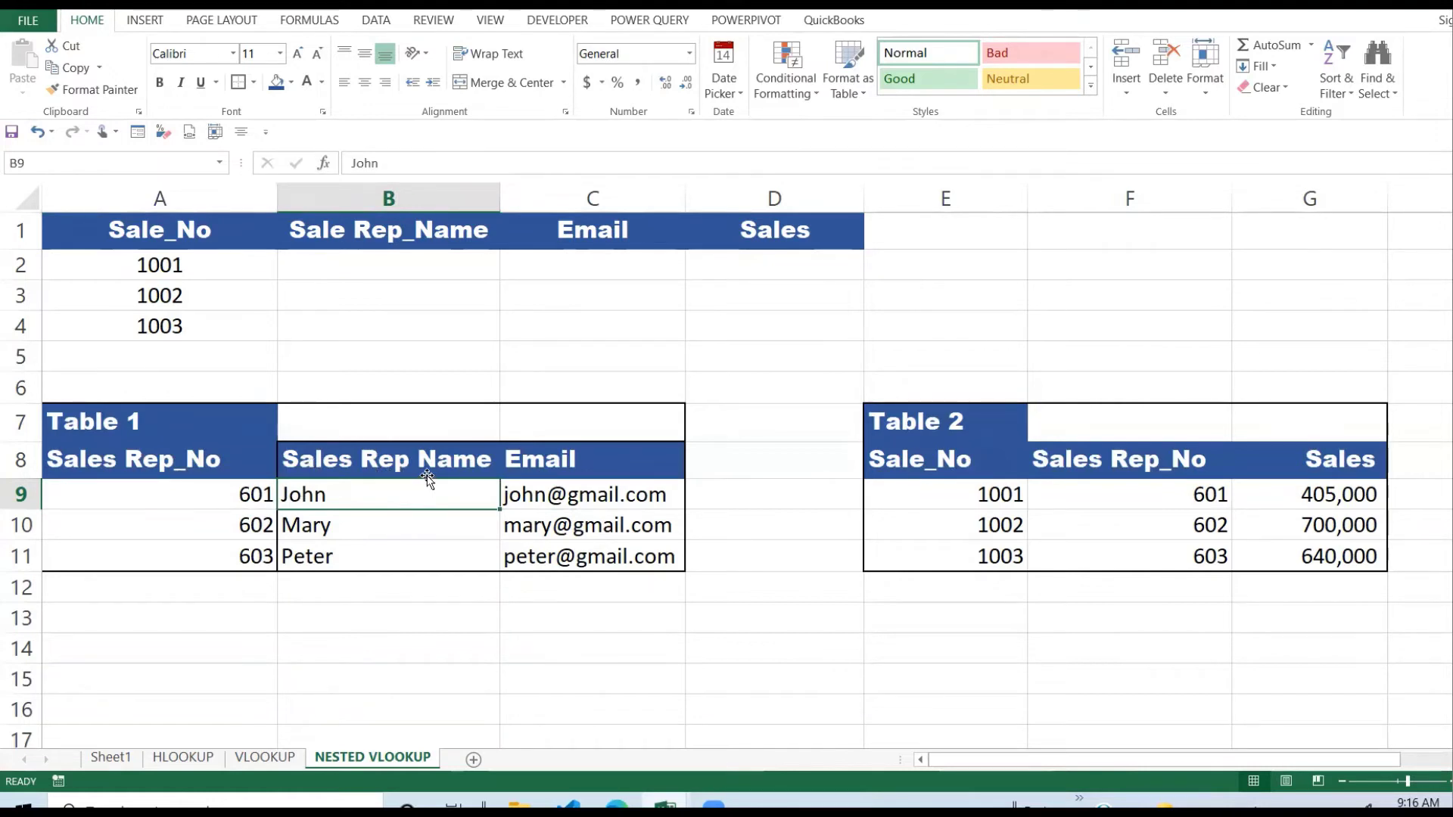
{"action": "left_click", "coordinate": [391, 274]}
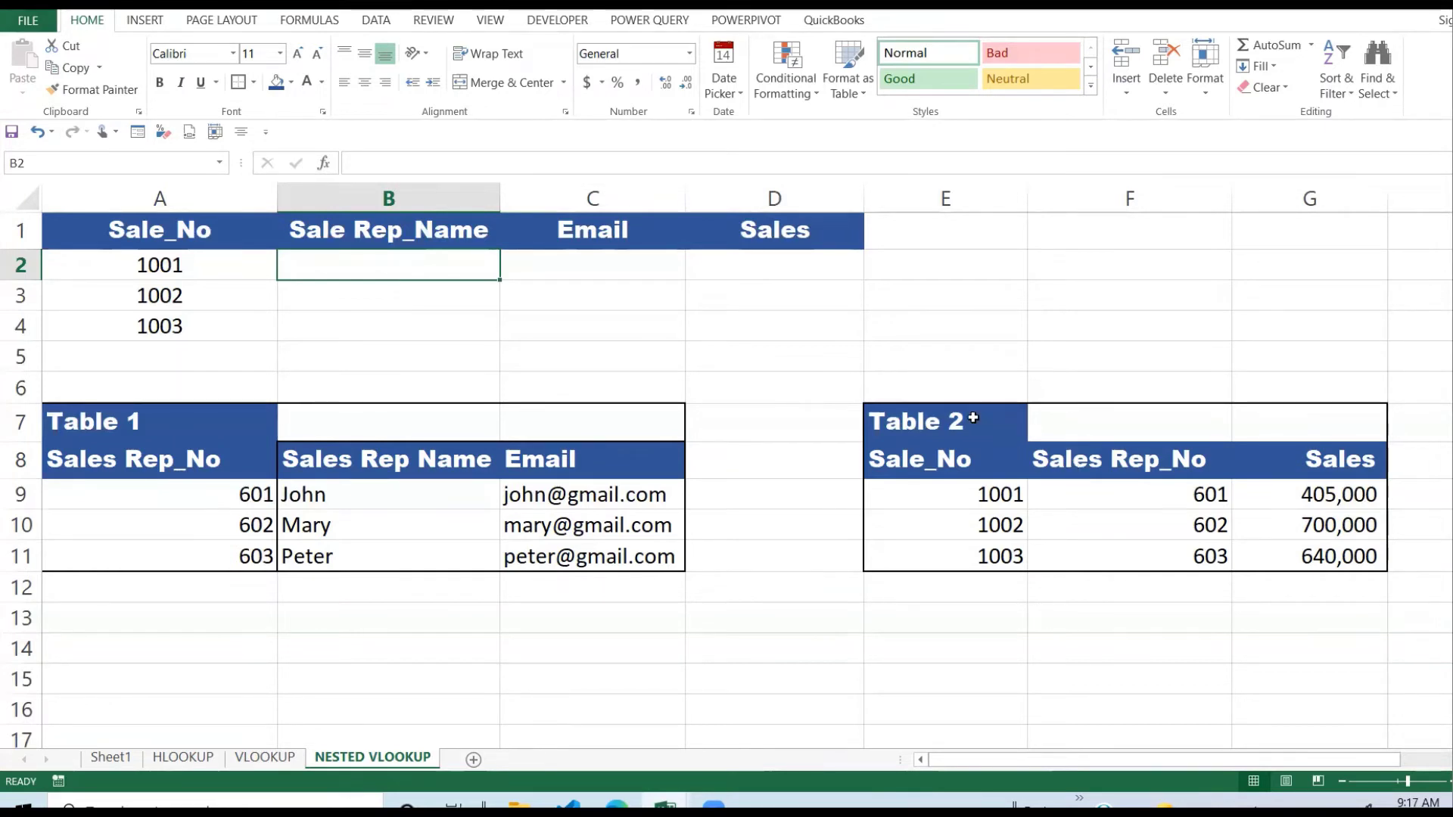
{"action": "left_click_drag", "start_coordinate": [977, 424], "coordinate": [1336, 575]}
{"action": "left_click", "coordinate": [1217, 491]}
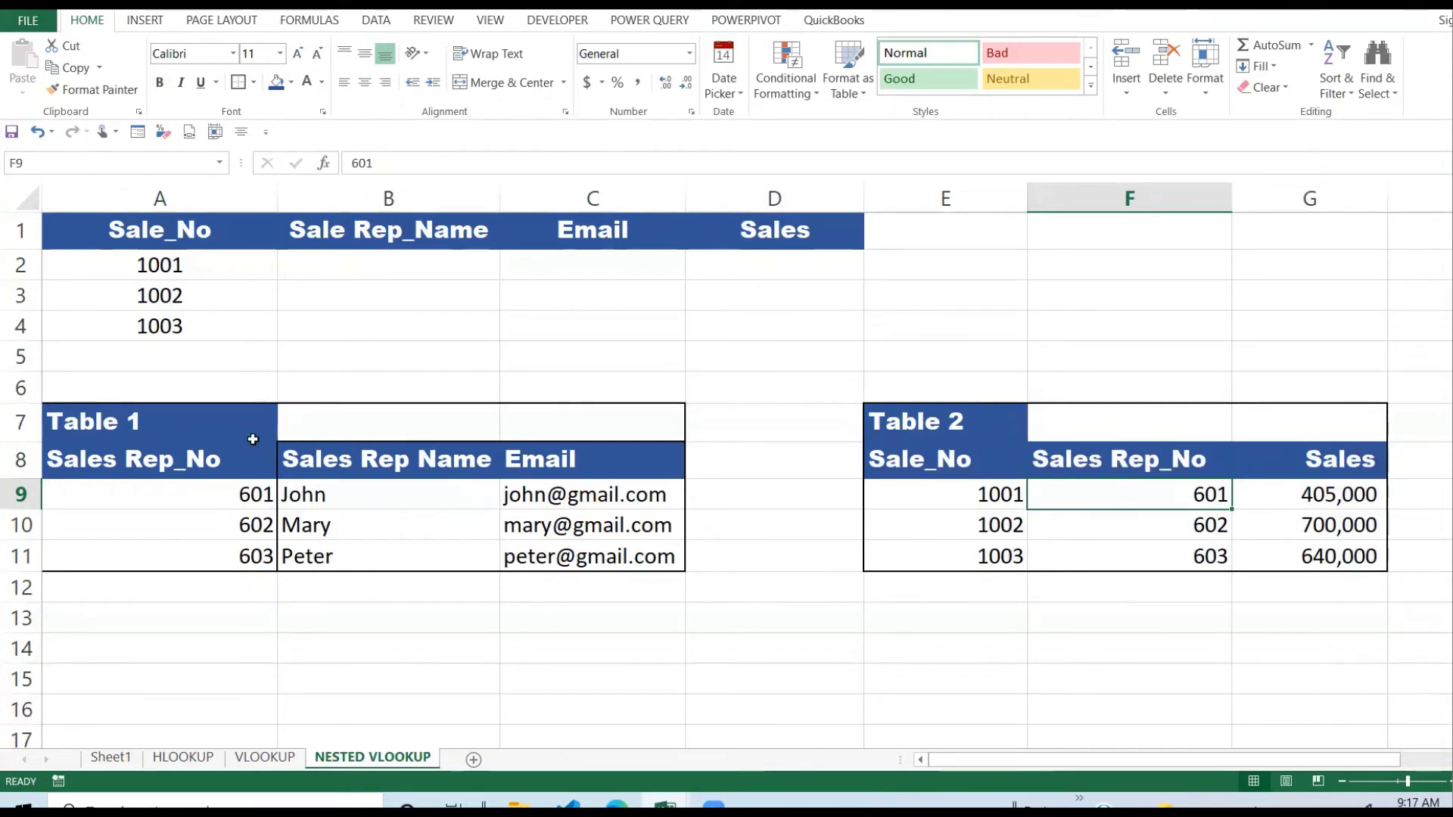
{"action": "left_click_drag", "start_coordinate": [140, 409], "coordinate": [589, 564]}
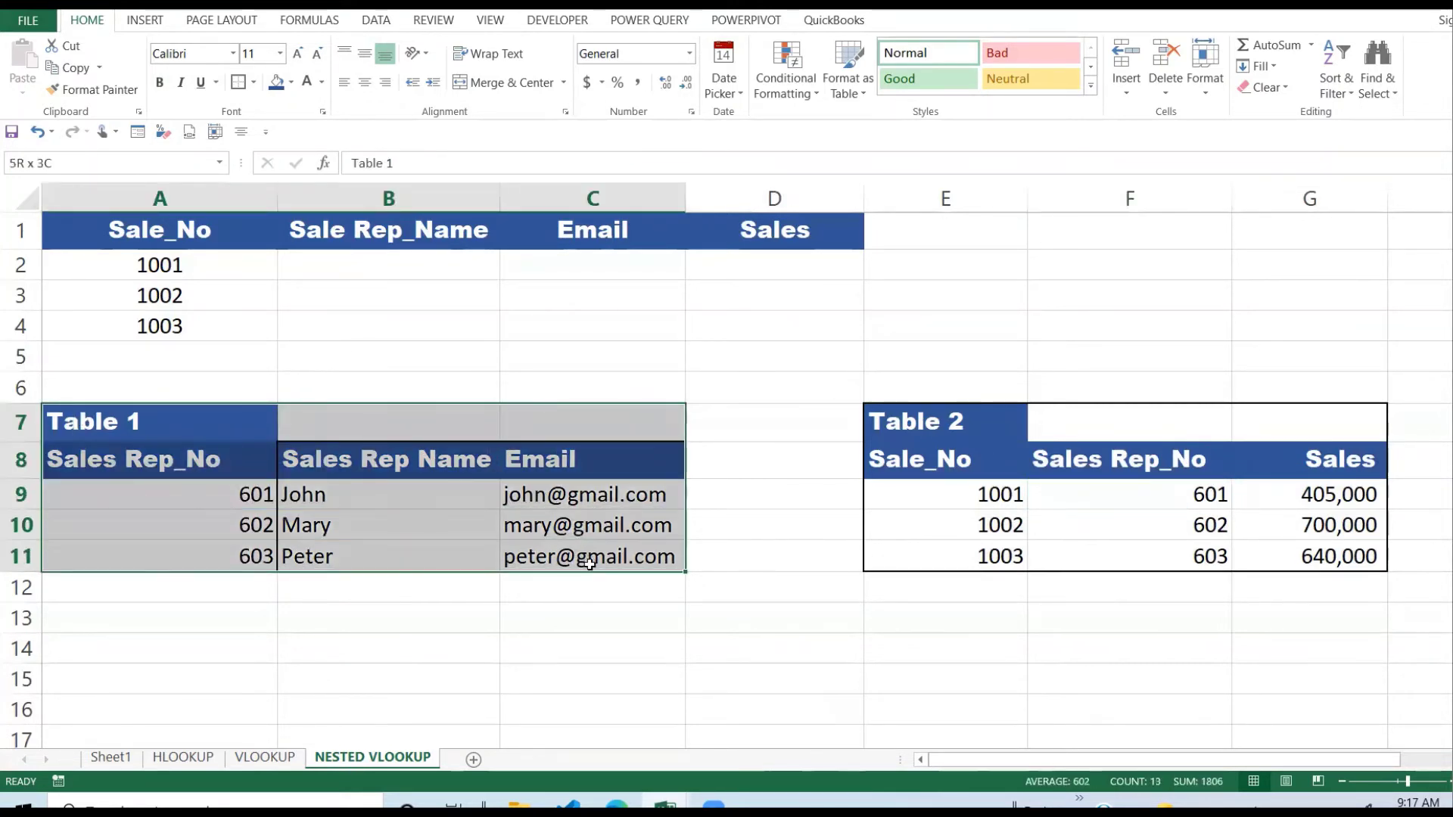
{"action": "left_click_drag", "start_coordinate": [400, 430], "coordinate": [428, 572]}
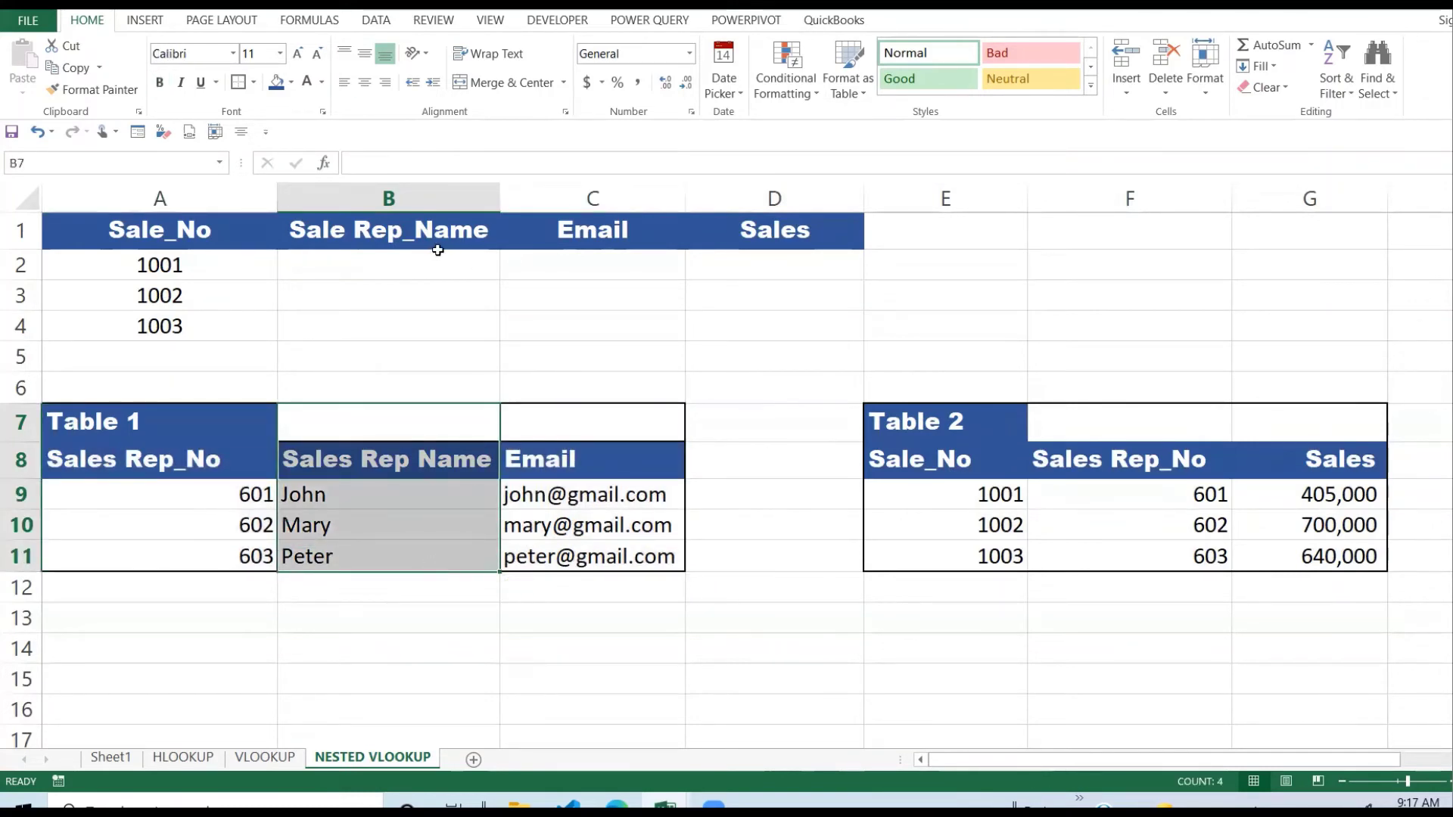
{"action": "left_click", "coordinate": [403, 262]}
Enter =VLOOKUP(A2,$E$9:$G$11,2,FALSE) in B2, returning rep number 601
{"action": "type", "text": "="}
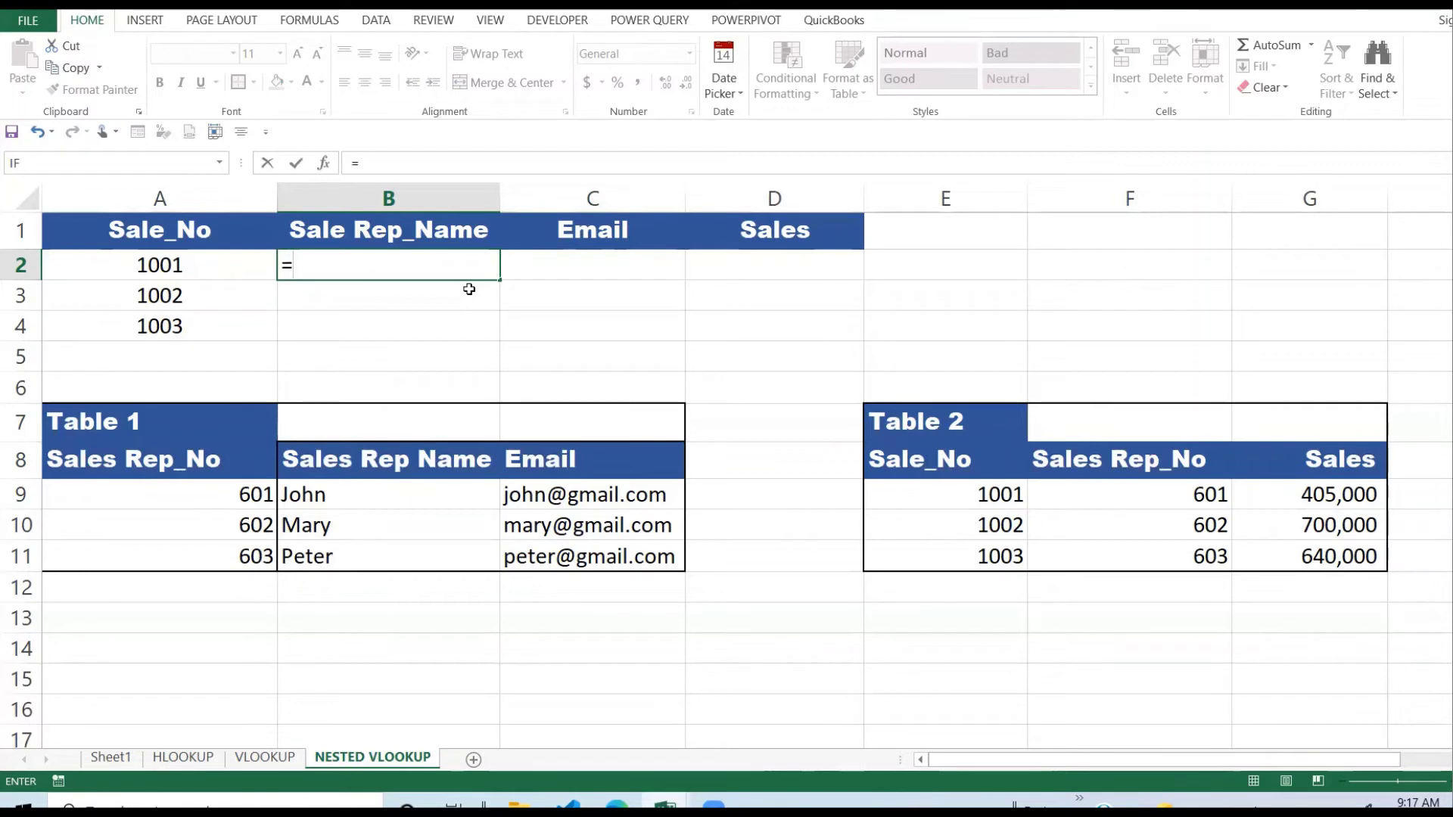
{"action": "type", "text": "VLOOK"}
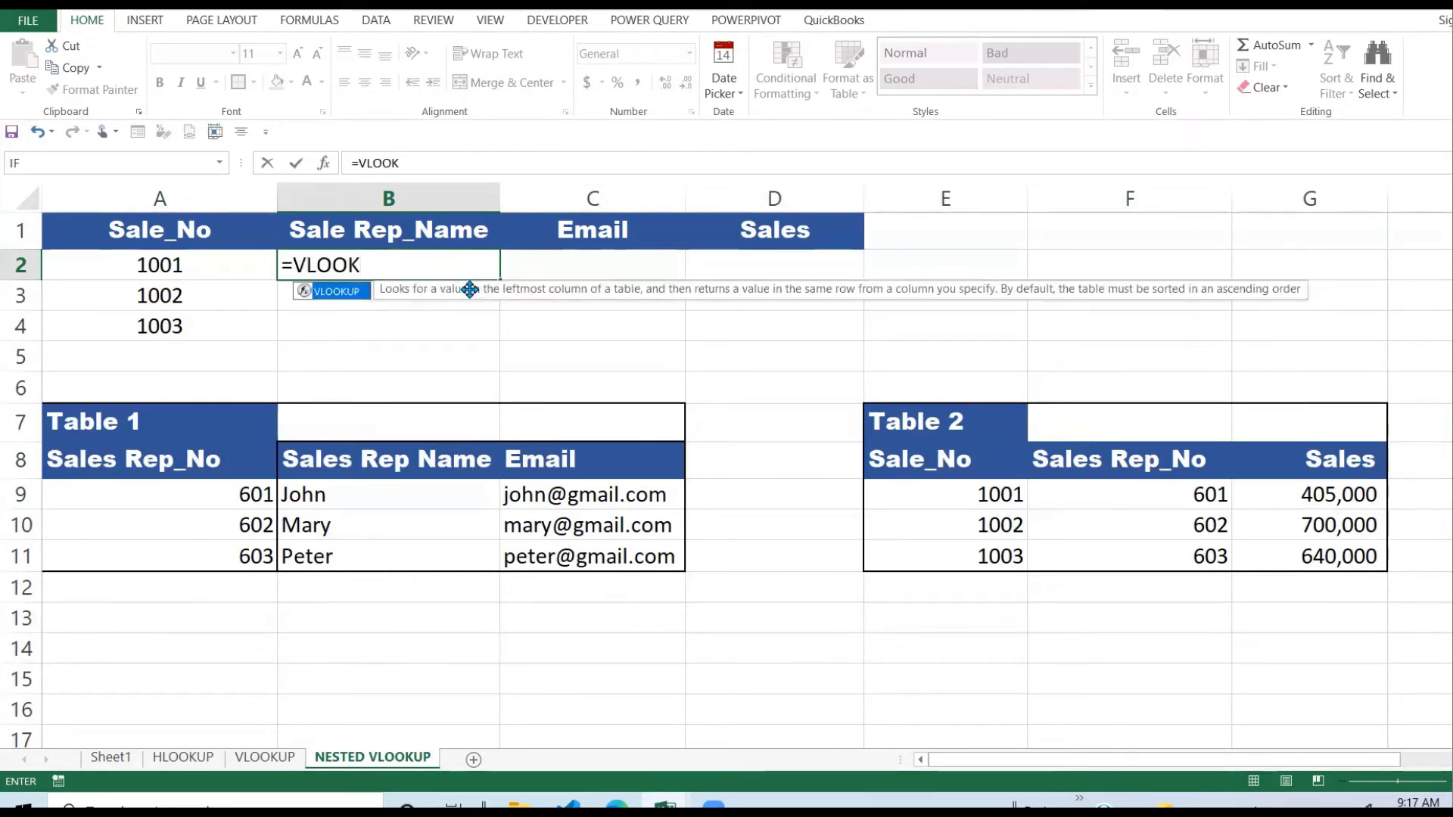
{"action": "type", "text": "UP("}
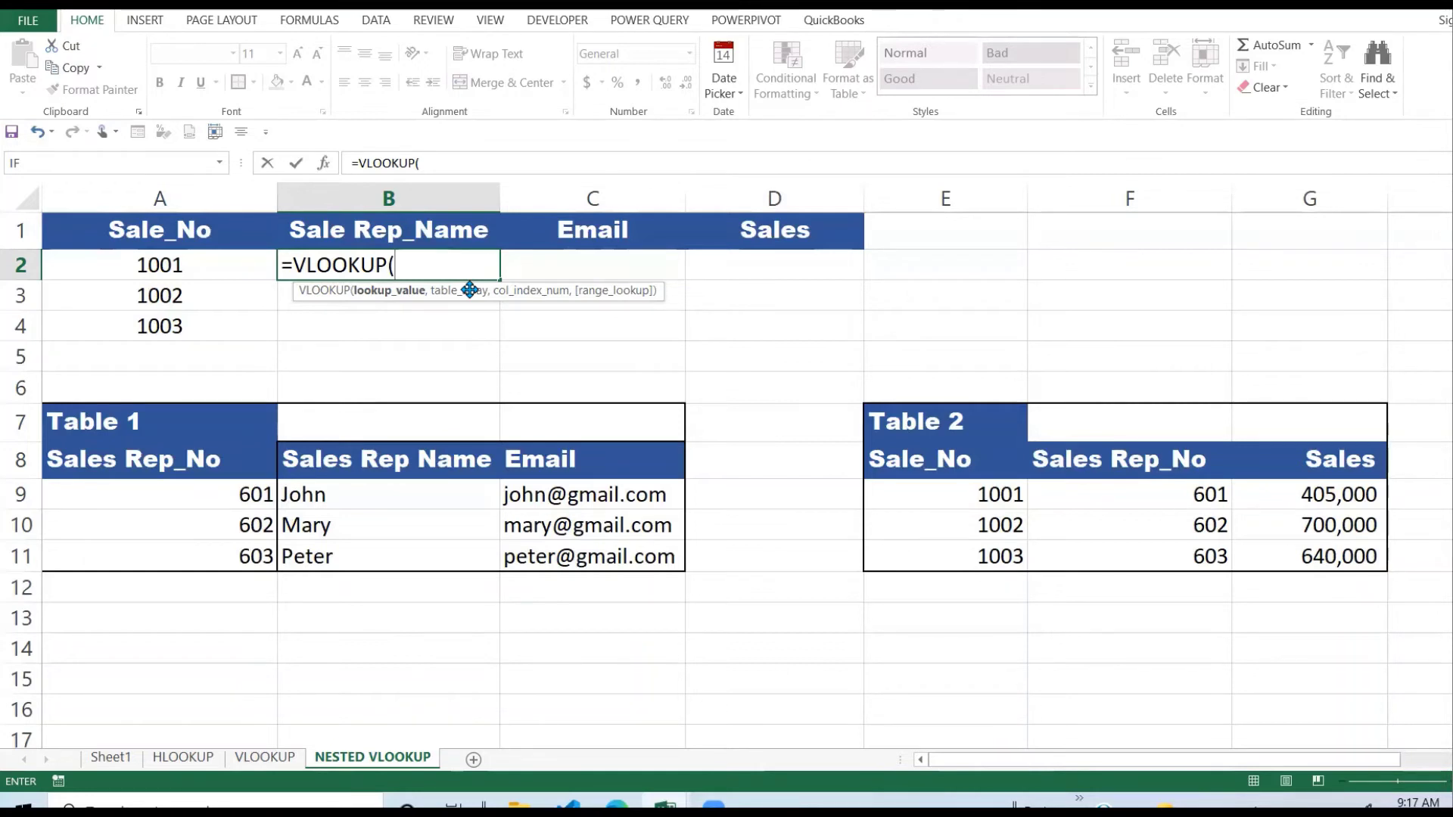
{"action": "left_click", "coordinate": [217, 262]}
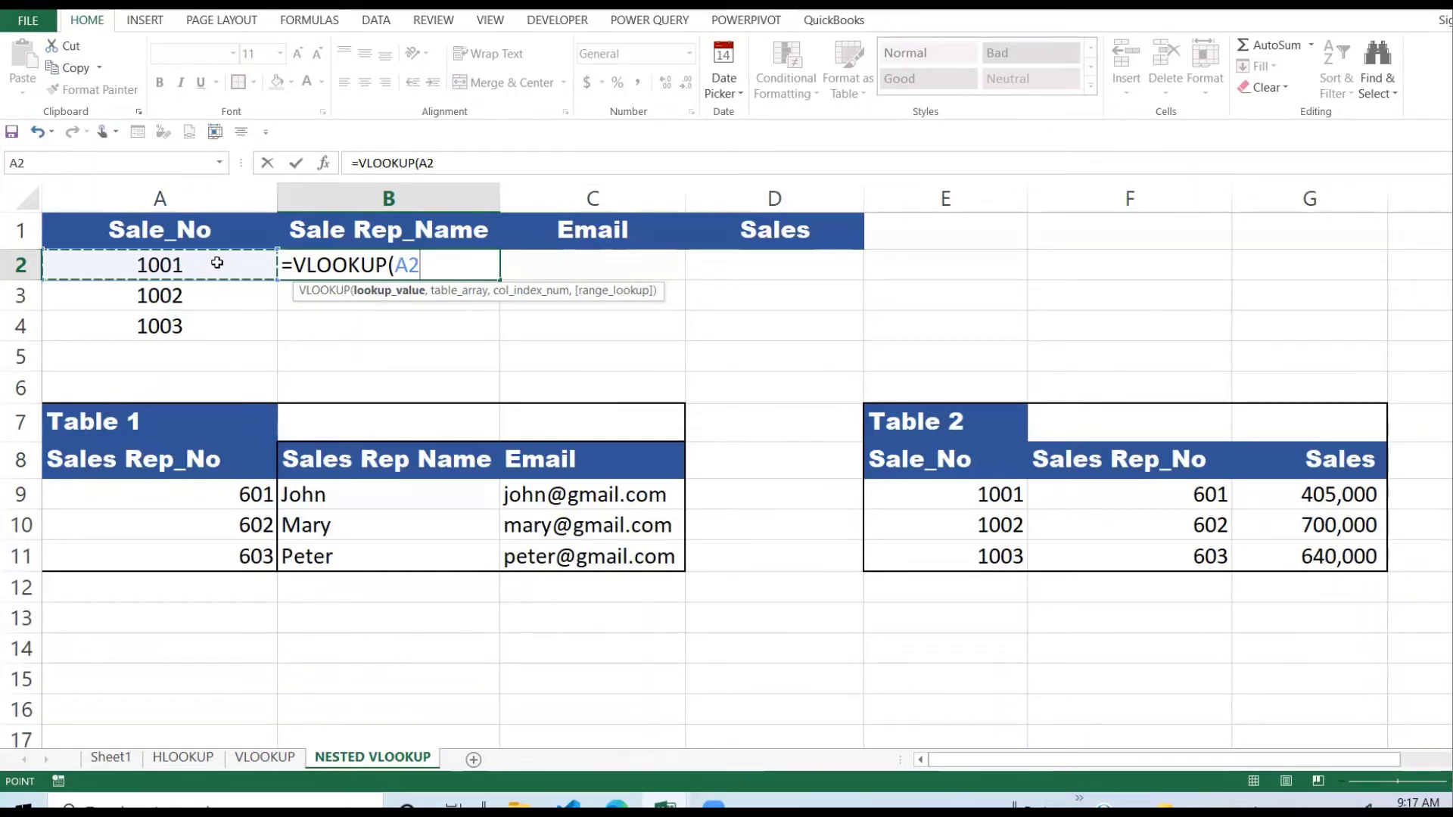
{"action": "type", "text": ","}
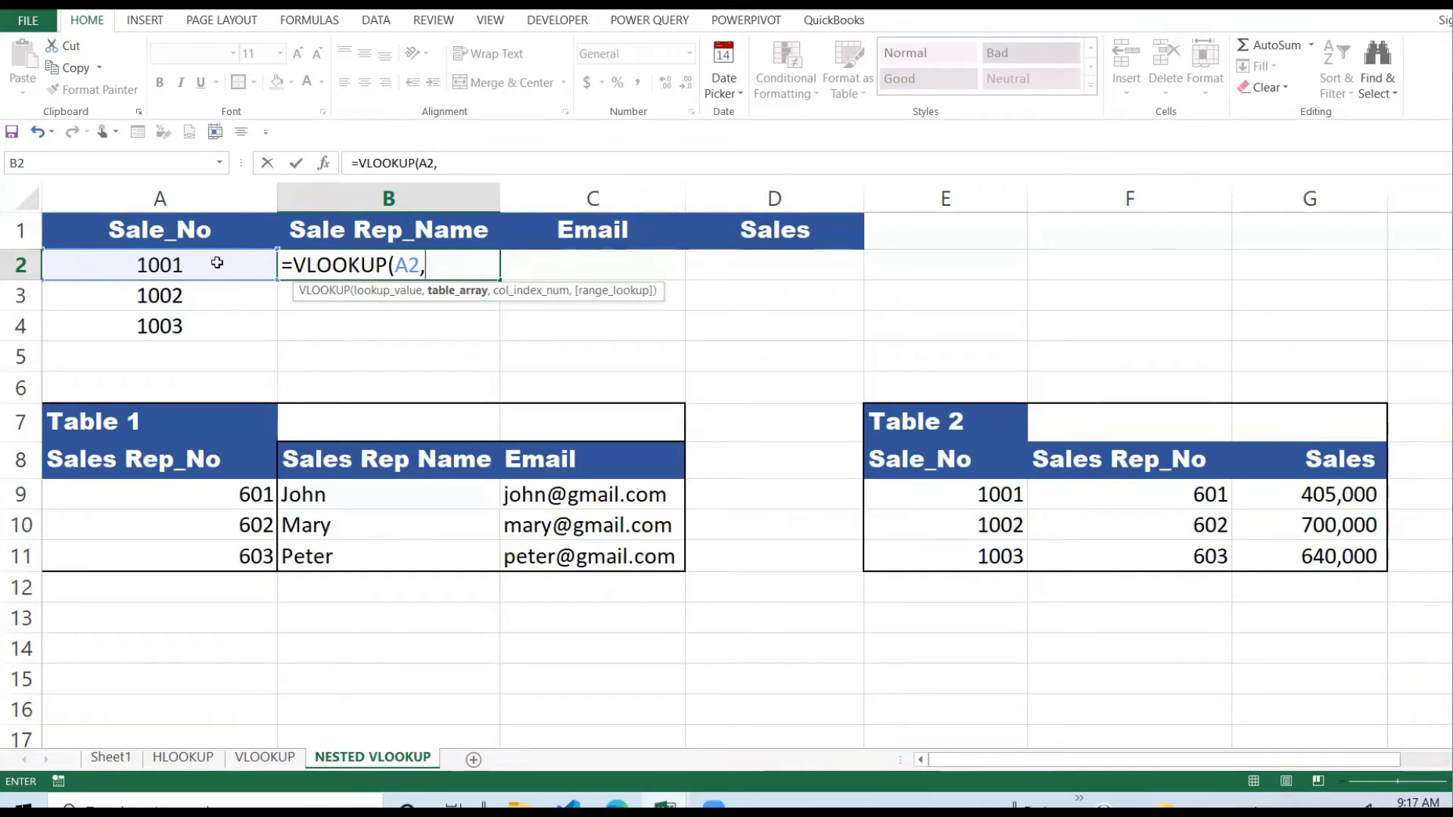
{"action": "left_click_drag", "start_coordinate": [957, 494], "coordinate": [1339, 553]}
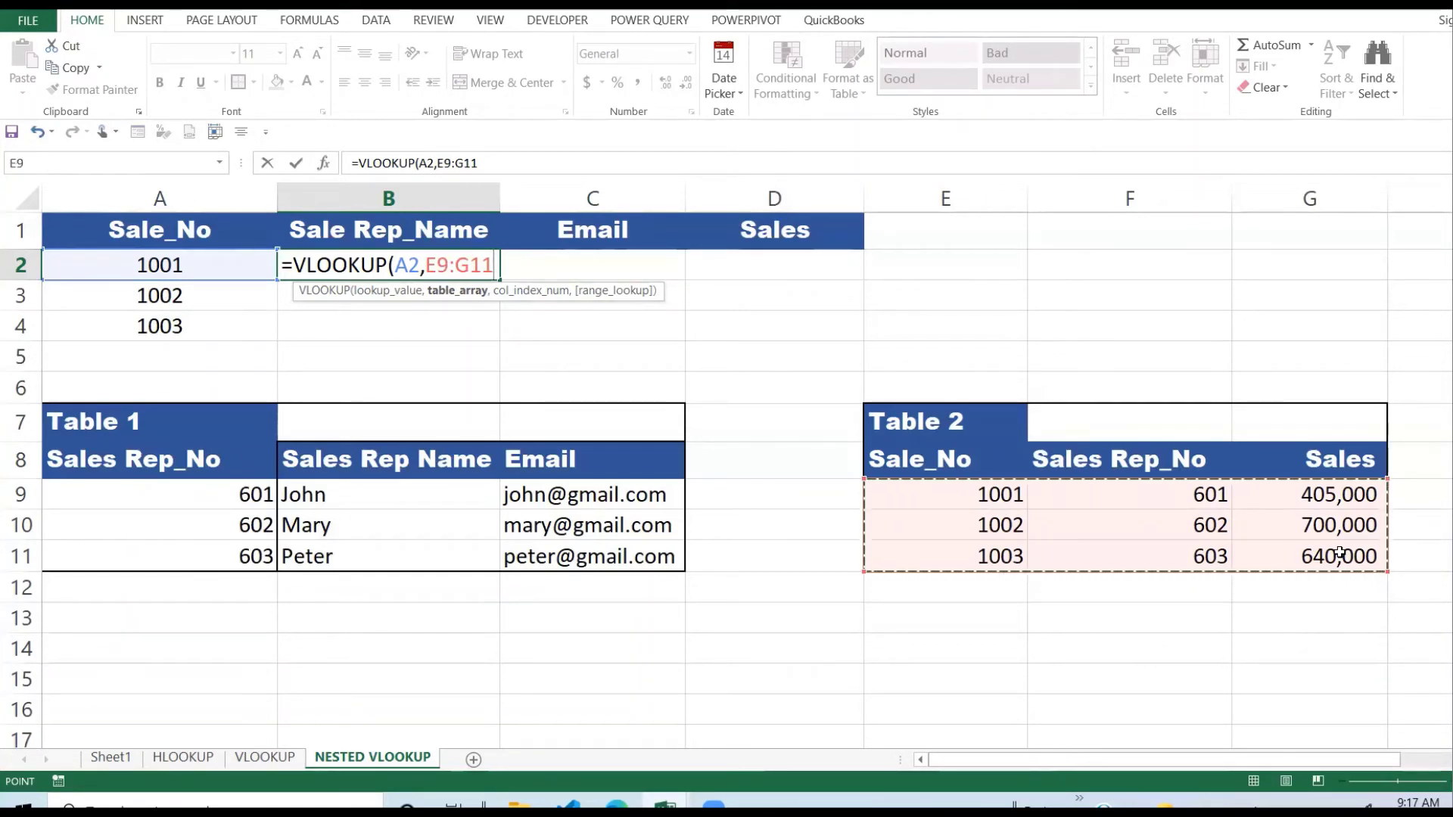
{"action": "key", "text": "F4"}
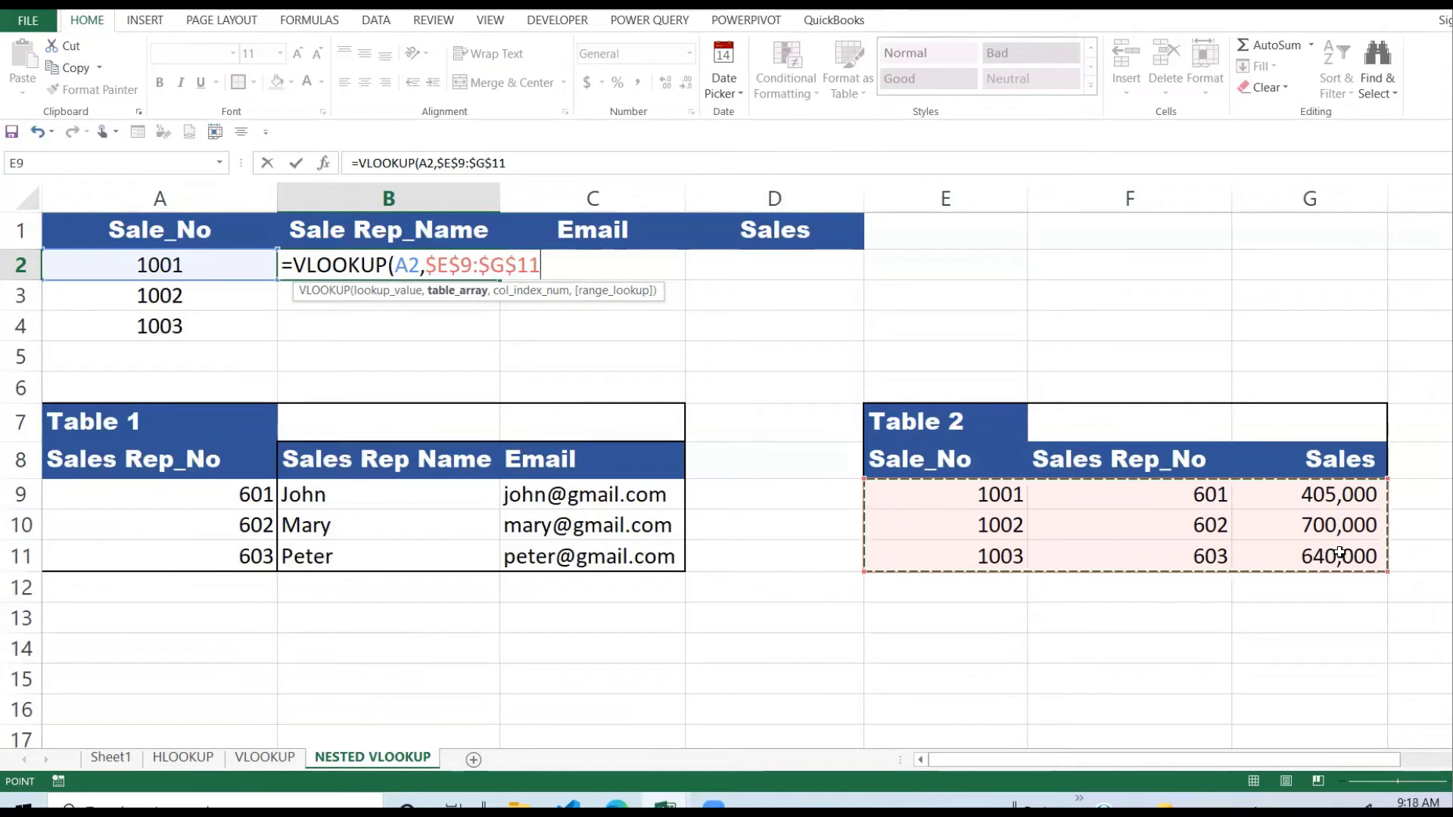
{"action": "type", "text": ","}
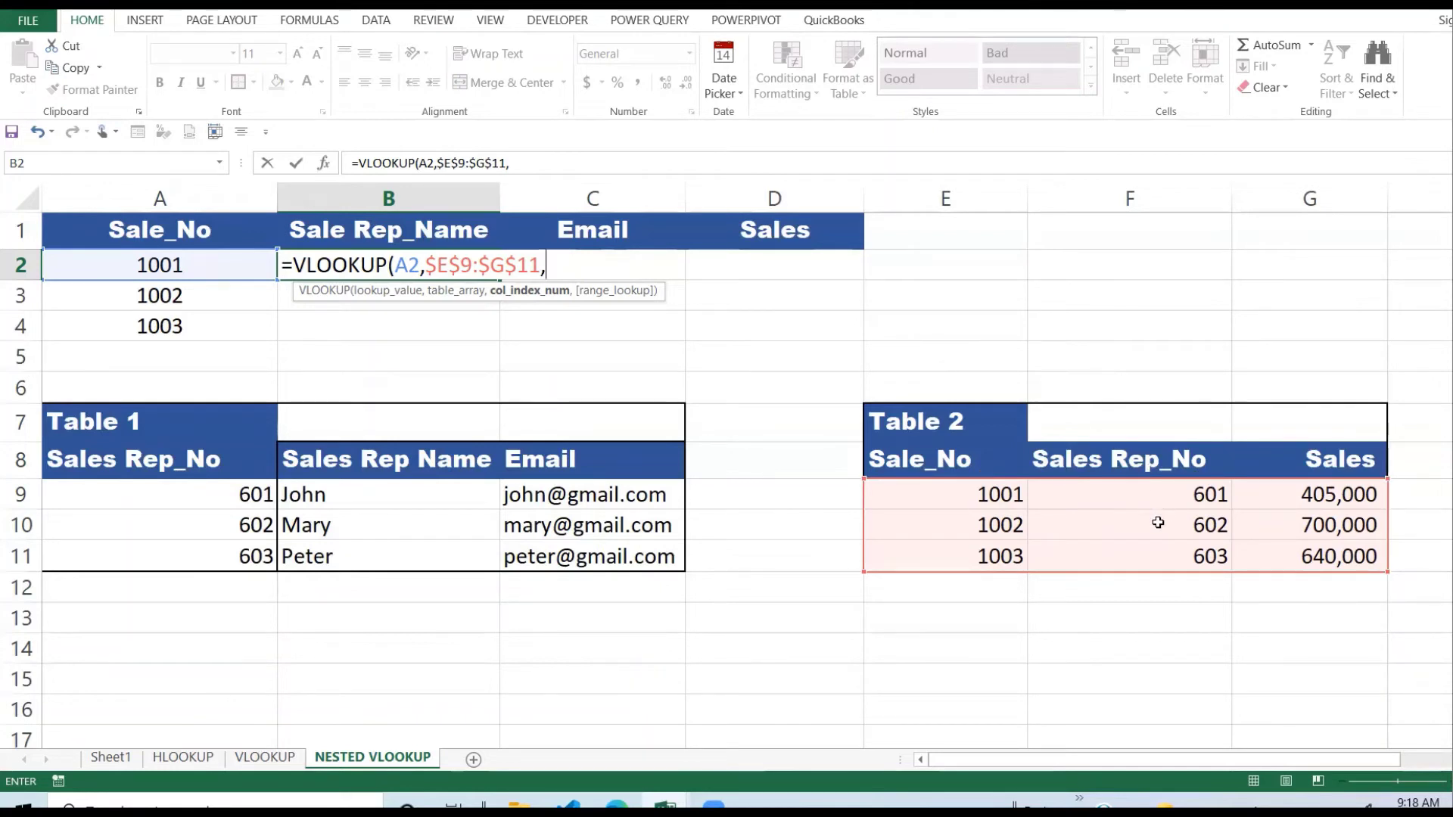
{"action": "type", "text": ","}
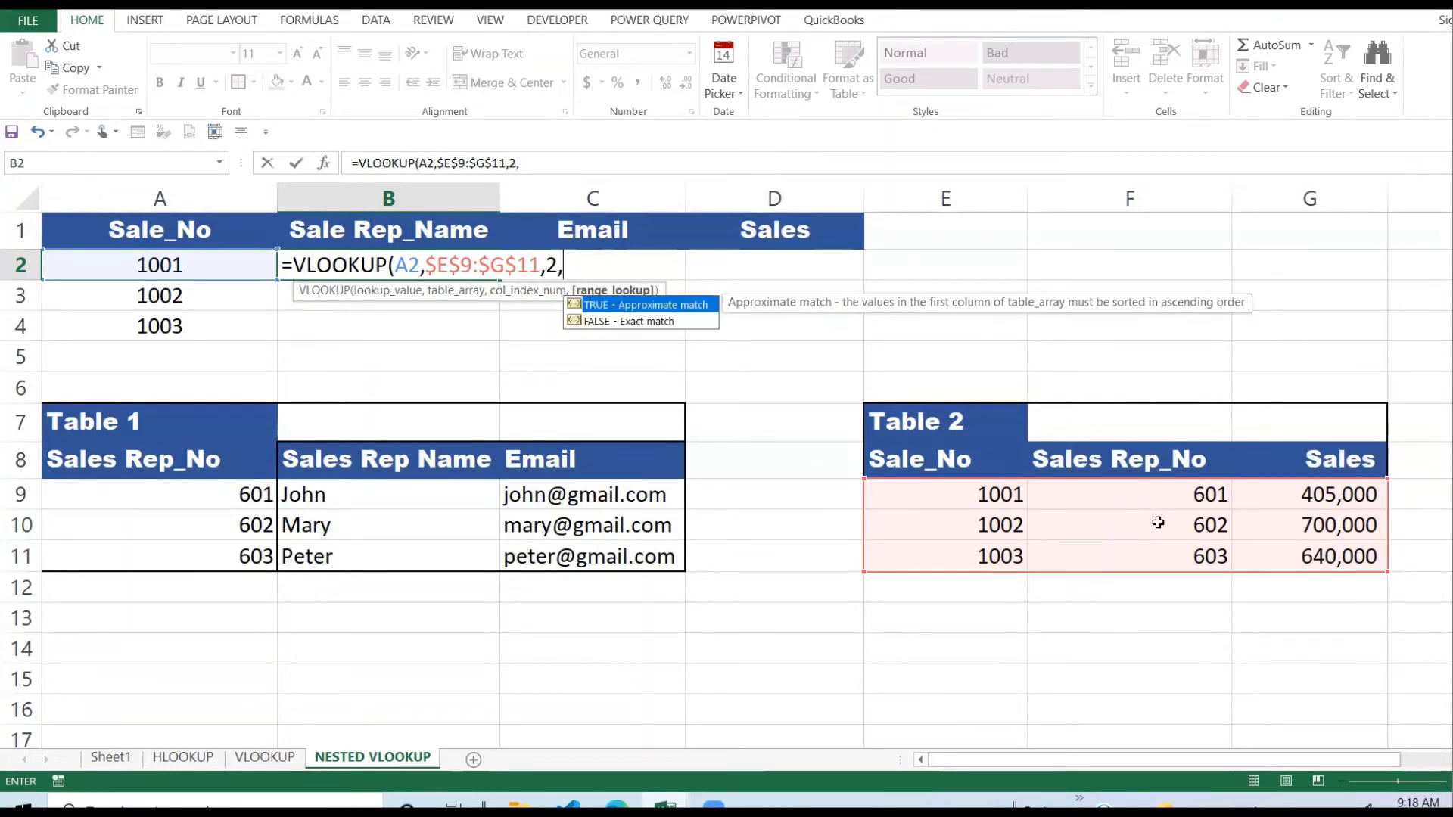
{"action": "left_click", "coordinate": [637, 324]}
{"action": "double_click", "coordinate": [636, 322]}
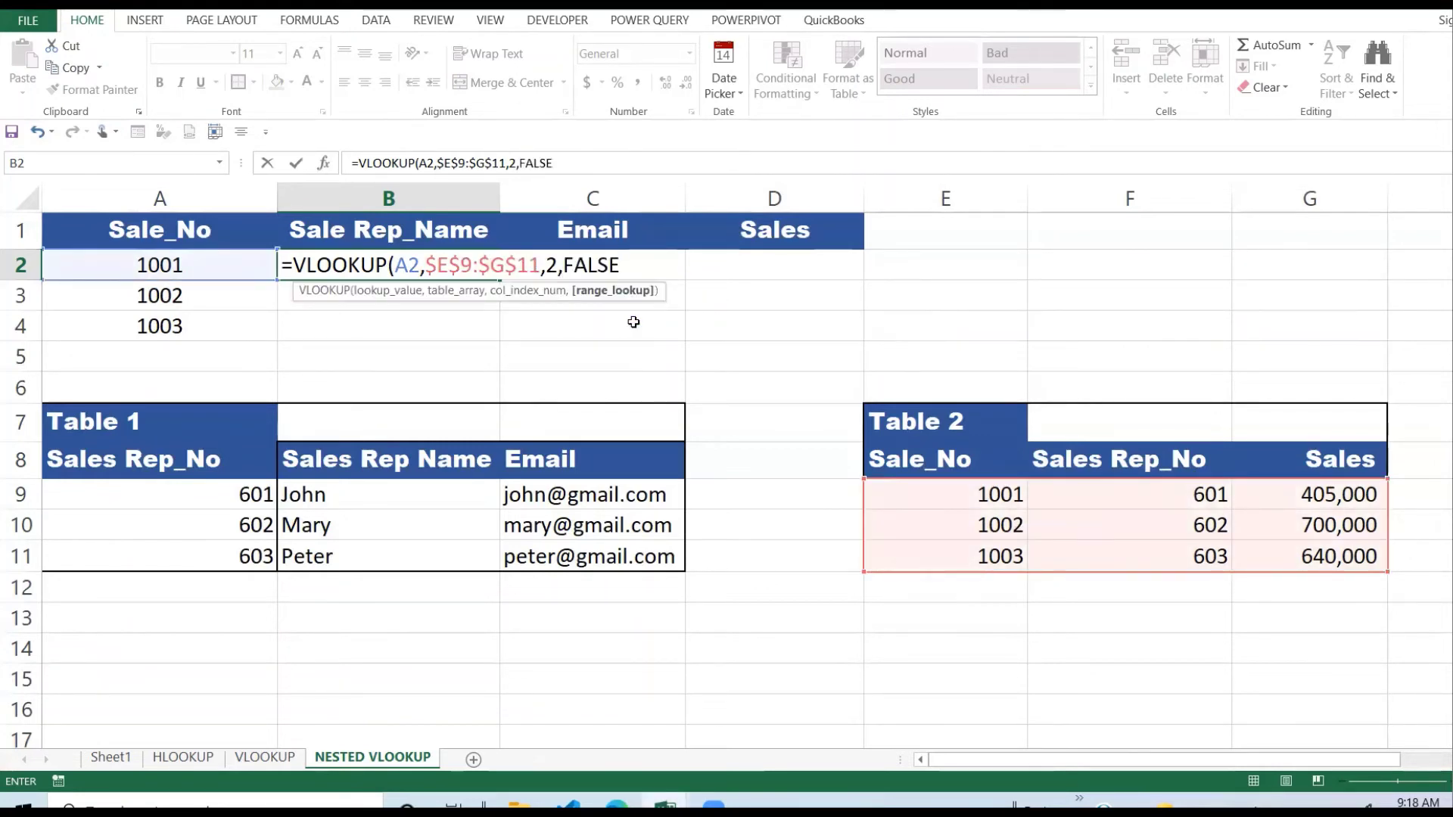
{"action": "key", "text": "Return"}
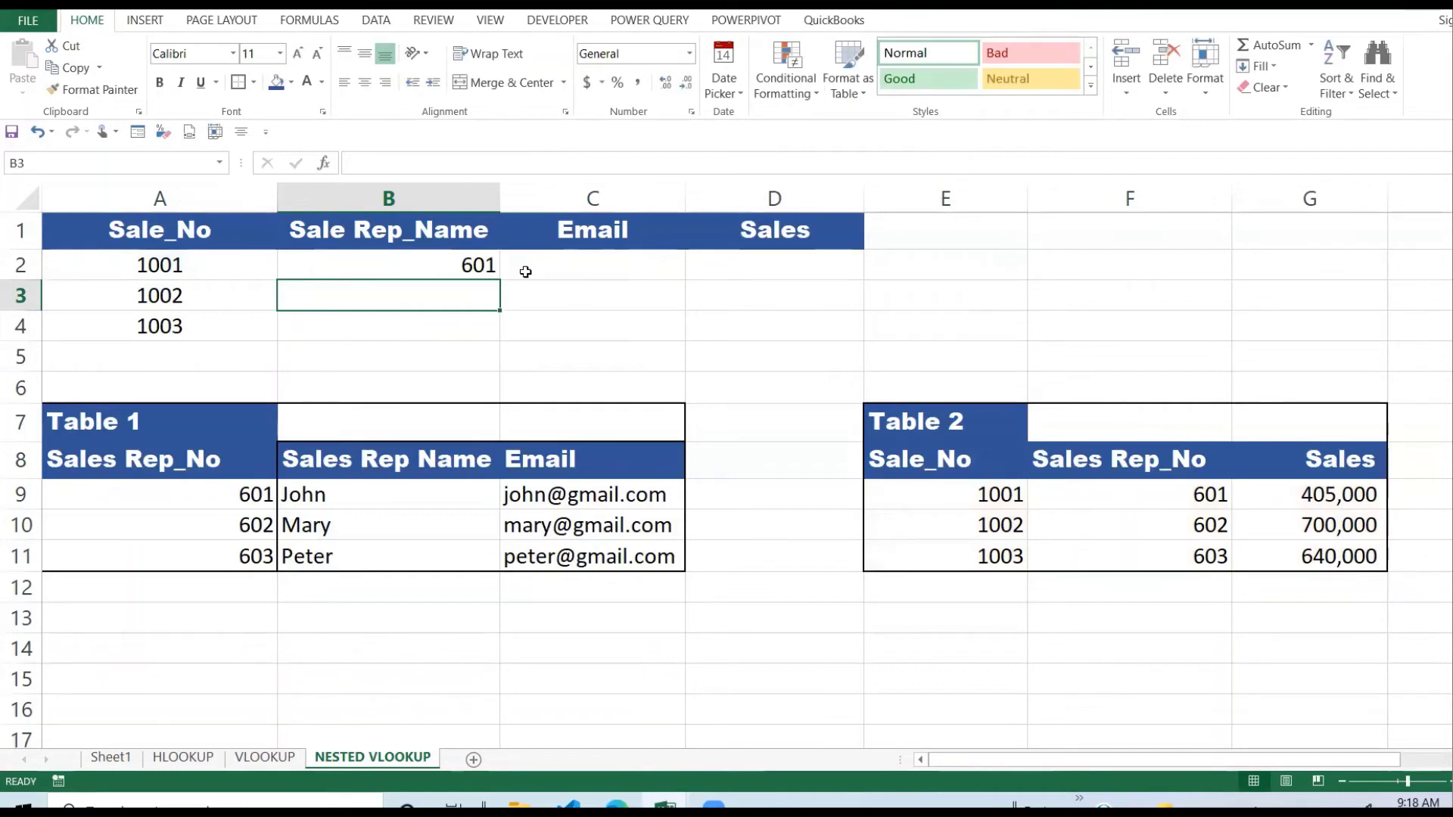
{"action": "left_click", "coordinate": [485, 264]}
{"action": "left_click_drag", "start_coordinate": [501, 279], "coordinate": [499, 341]}
{"action": "left_click", "coordinate": [620, 312]}
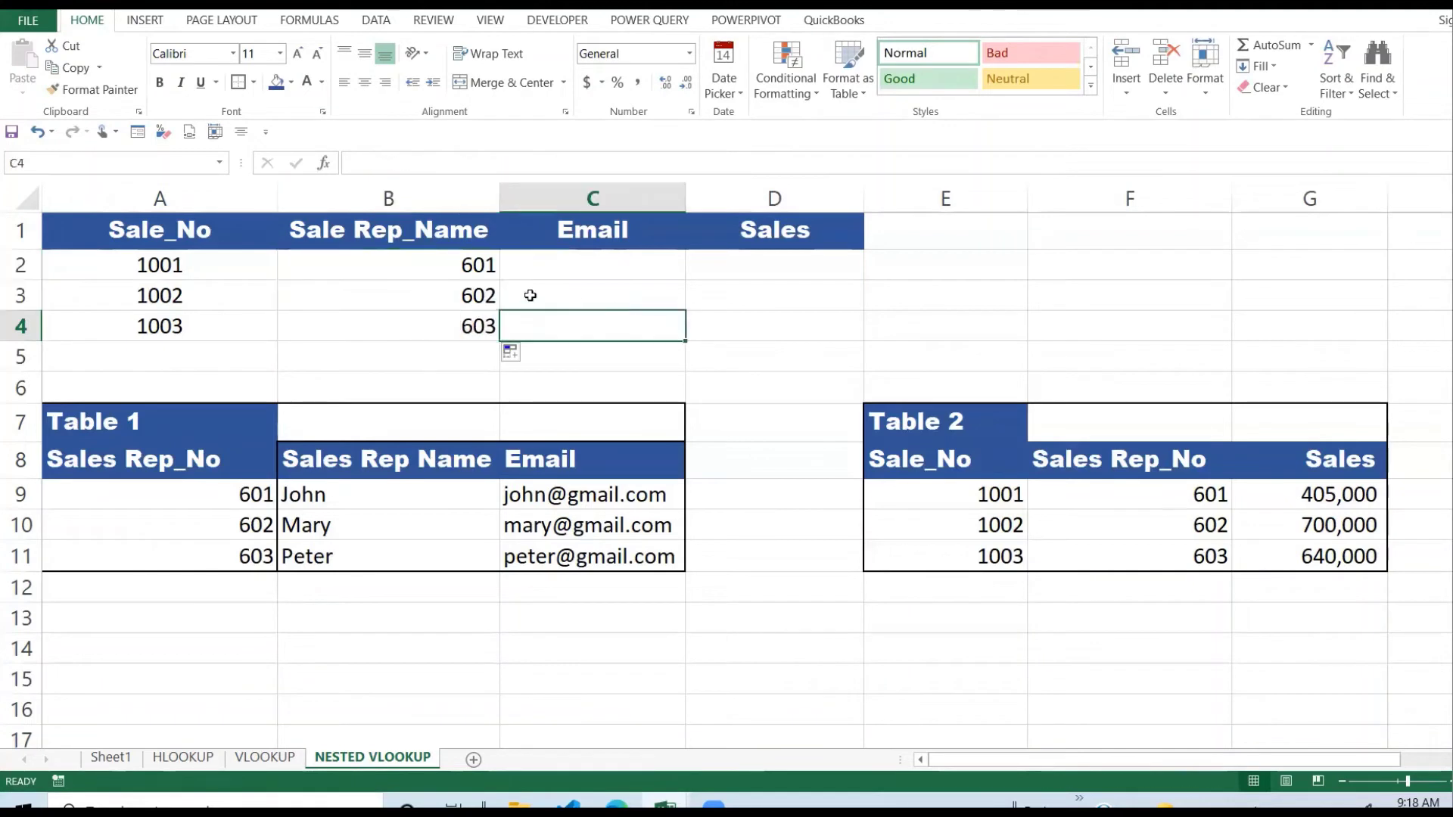
{"action": "left_click_drag", "start_coordinate": [488, 273], "coordinate": [474, 318]}
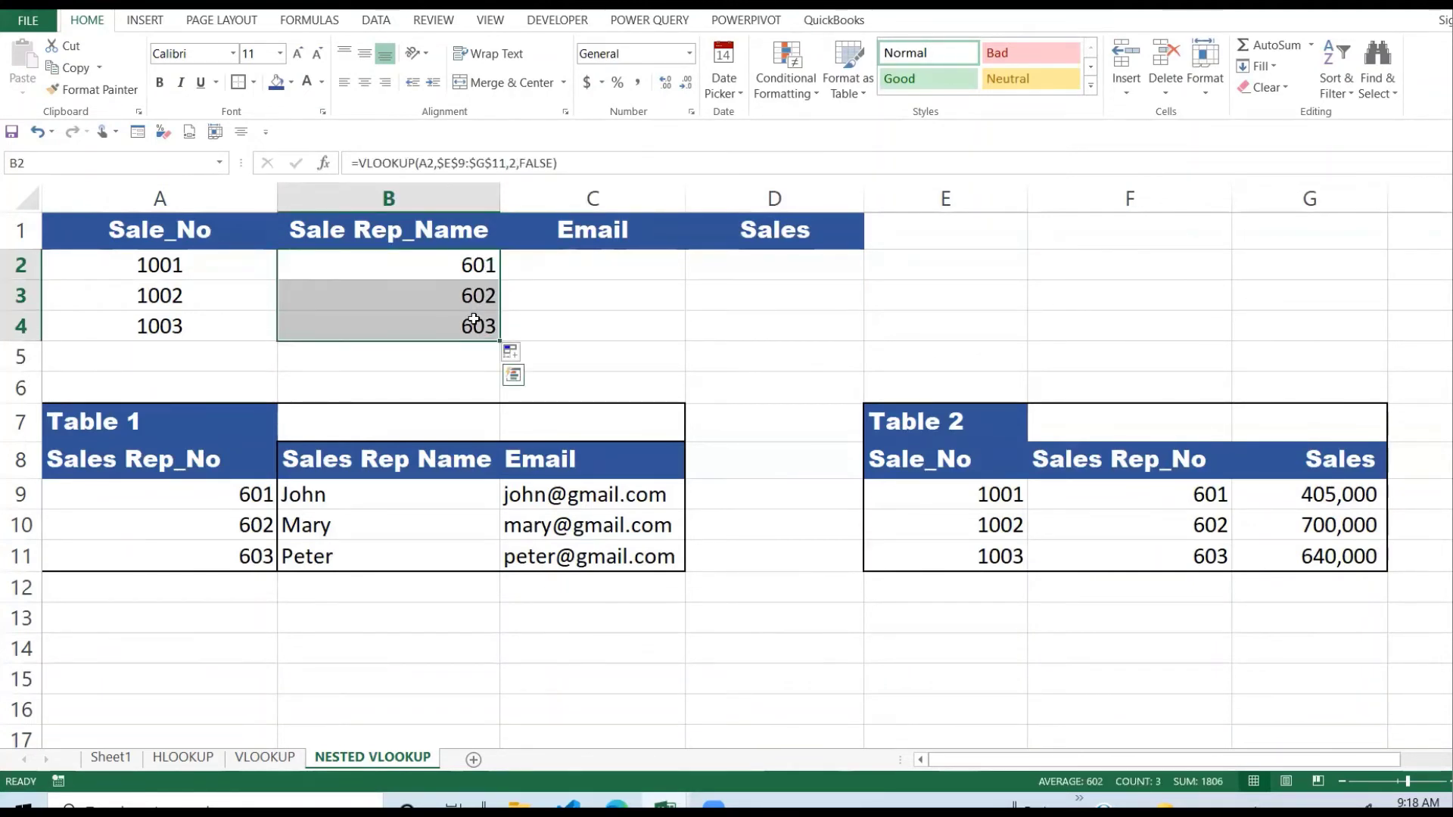
{"action": "left_click_drag", "start_coordinate": [1203, 493], "coordinate": [1204, 555]}
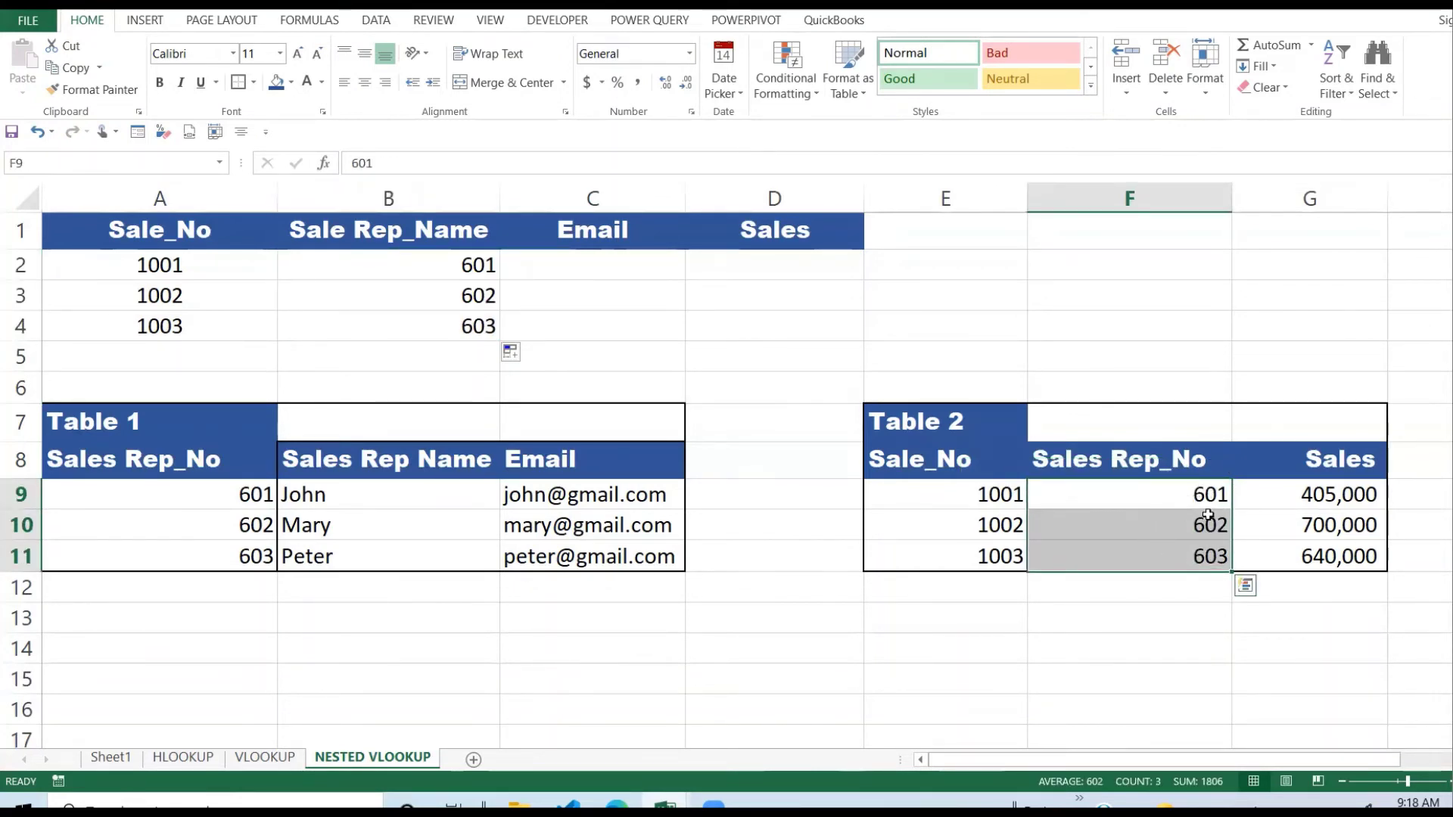
{"action": "left_click_drag", "start_coordinate": [214, 485], "coordinate": [185, 552]}
{"action": "left_click", "coordinate": [237, 500]}
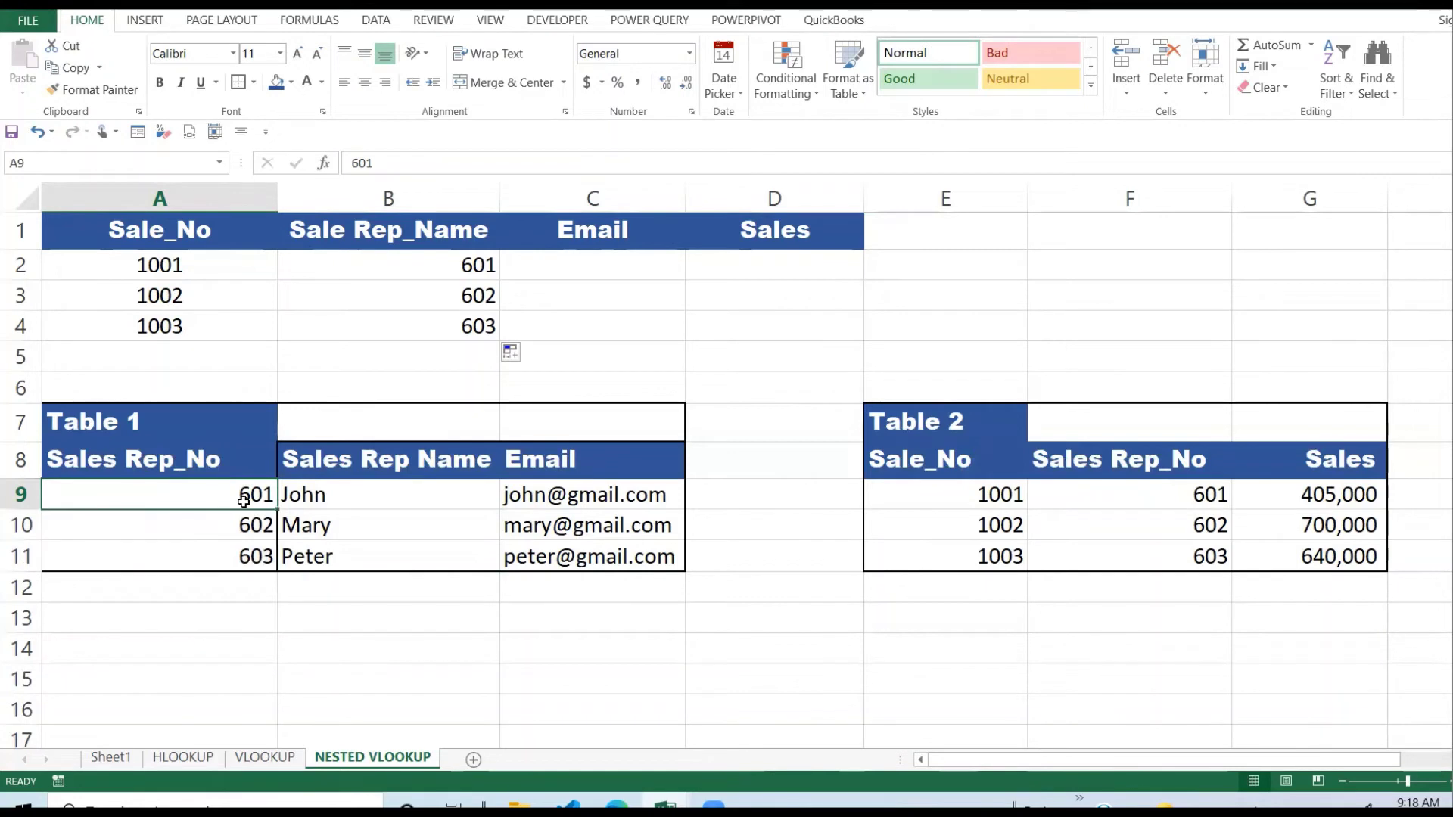
{"action": "left_click", "coordinate": [345, 493]}
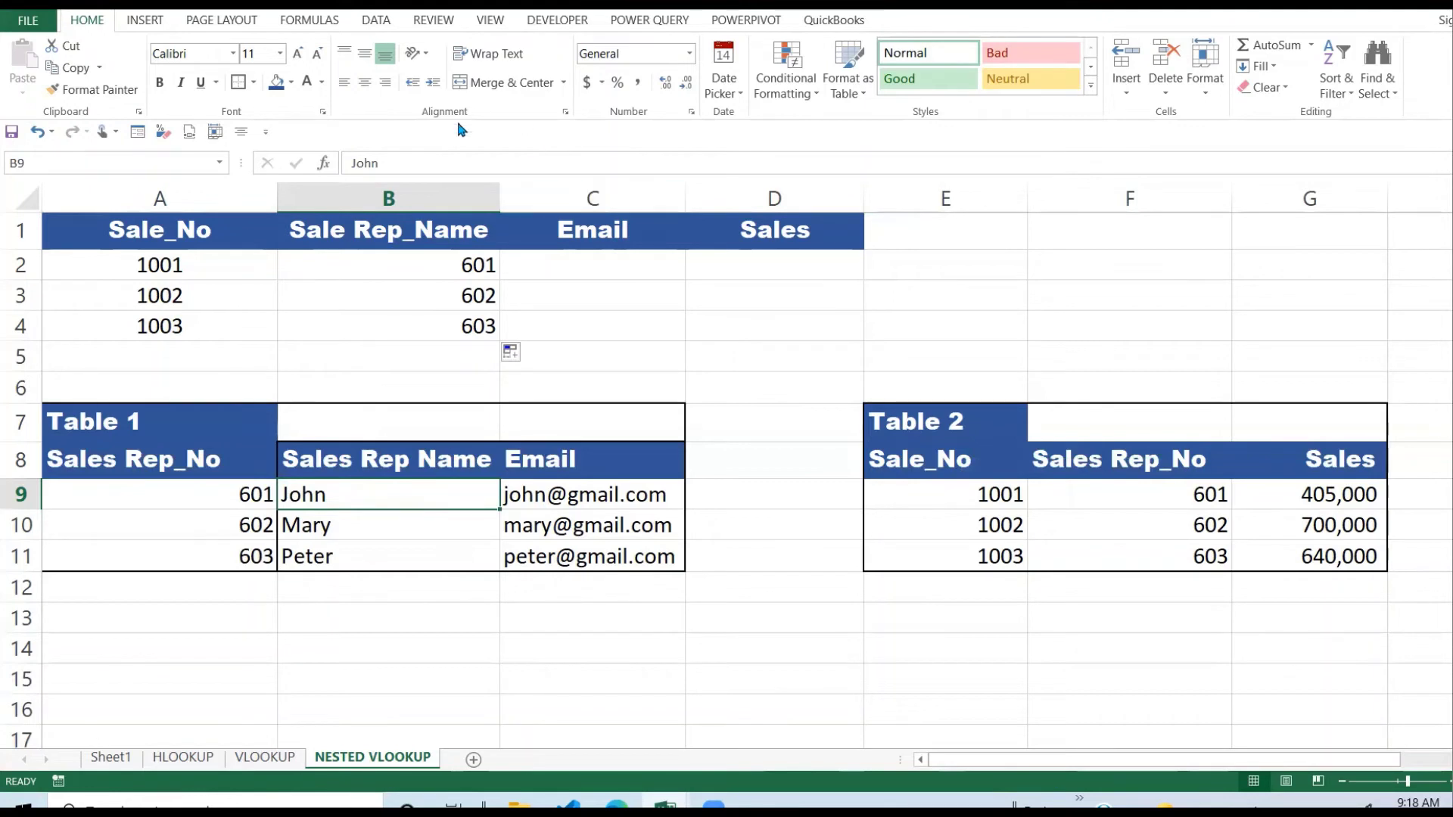
Inspect B2's formula and wrap its existing lookup inside a new VLOOKUP(
{"action": "left_click_drag", "start_coordinate": [341, 231], "coordinate": [363, 324]}
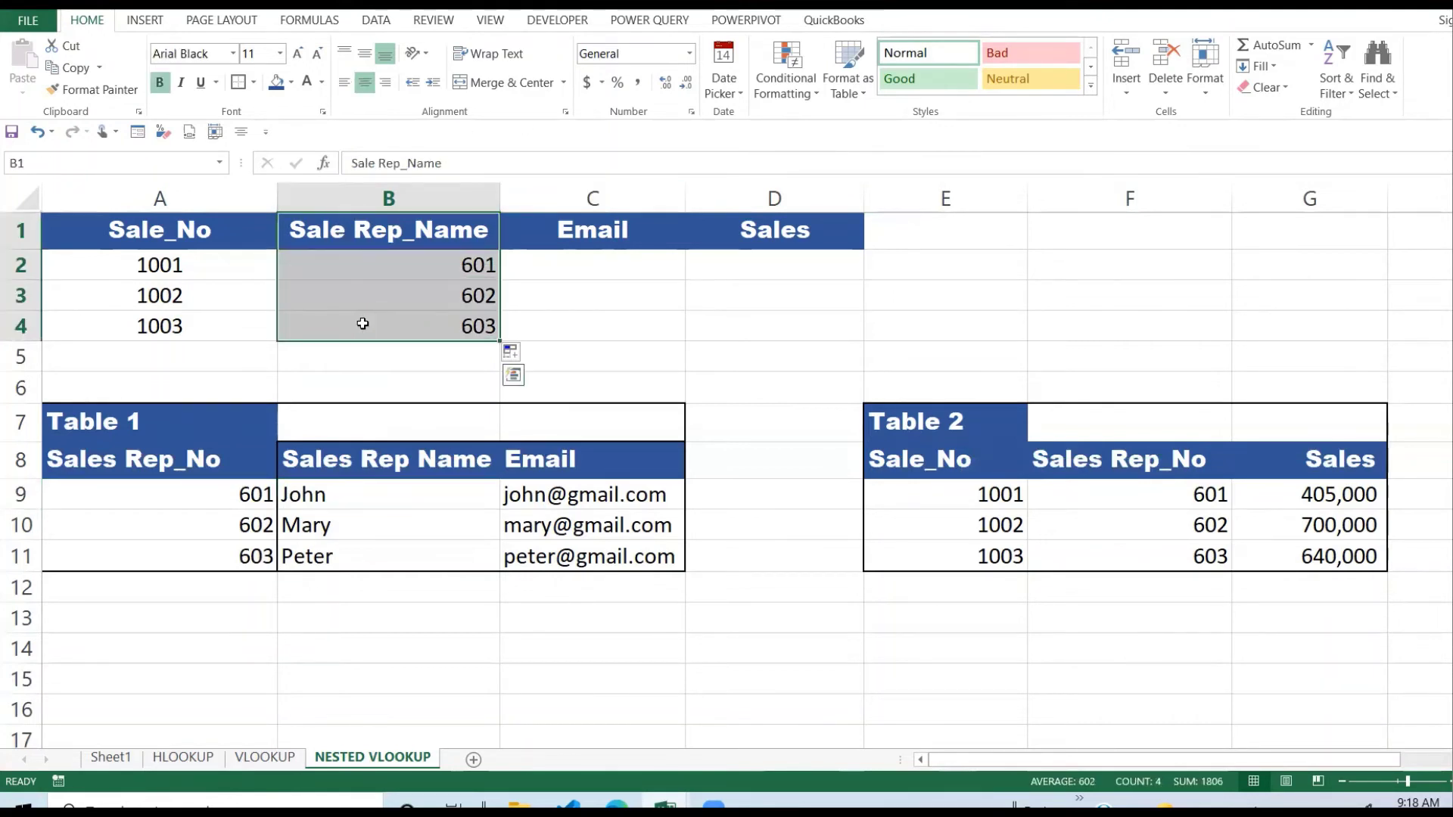
{"action": "left_click", "coordinate": [444, 273]}
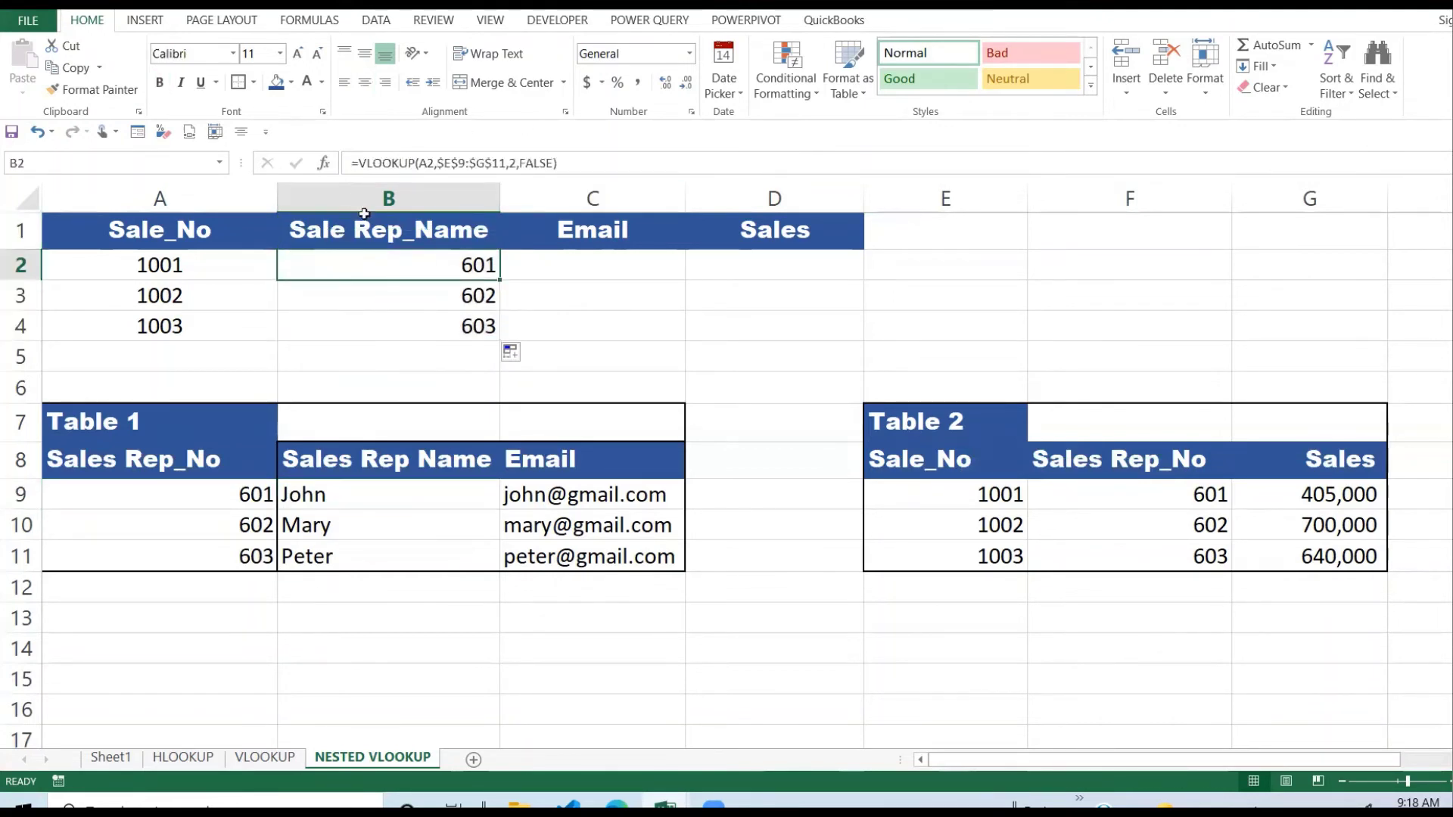
{"action": "left_click", "coordinate": [359, 167]}
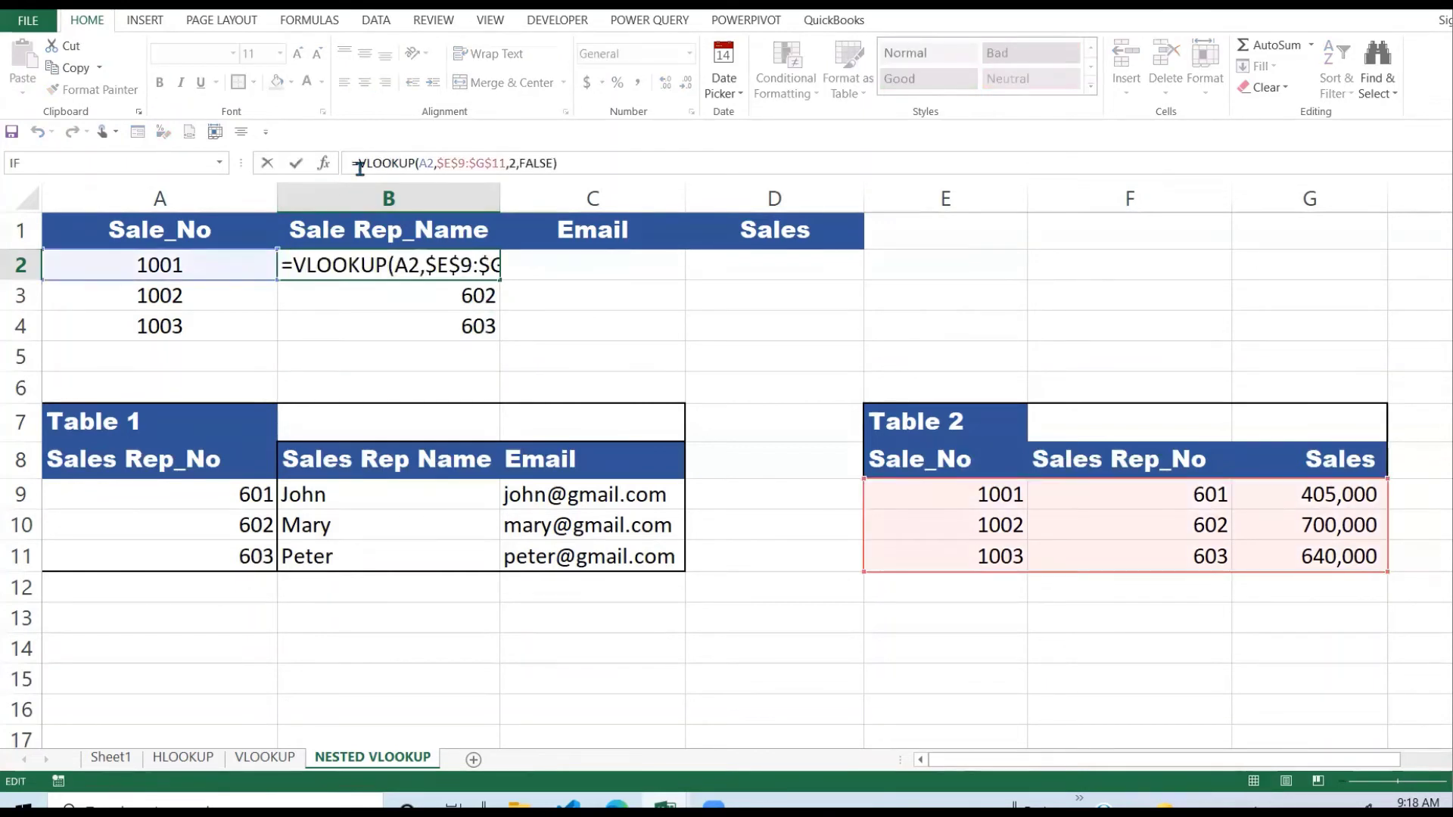
{"action": "type", "text": "V"}
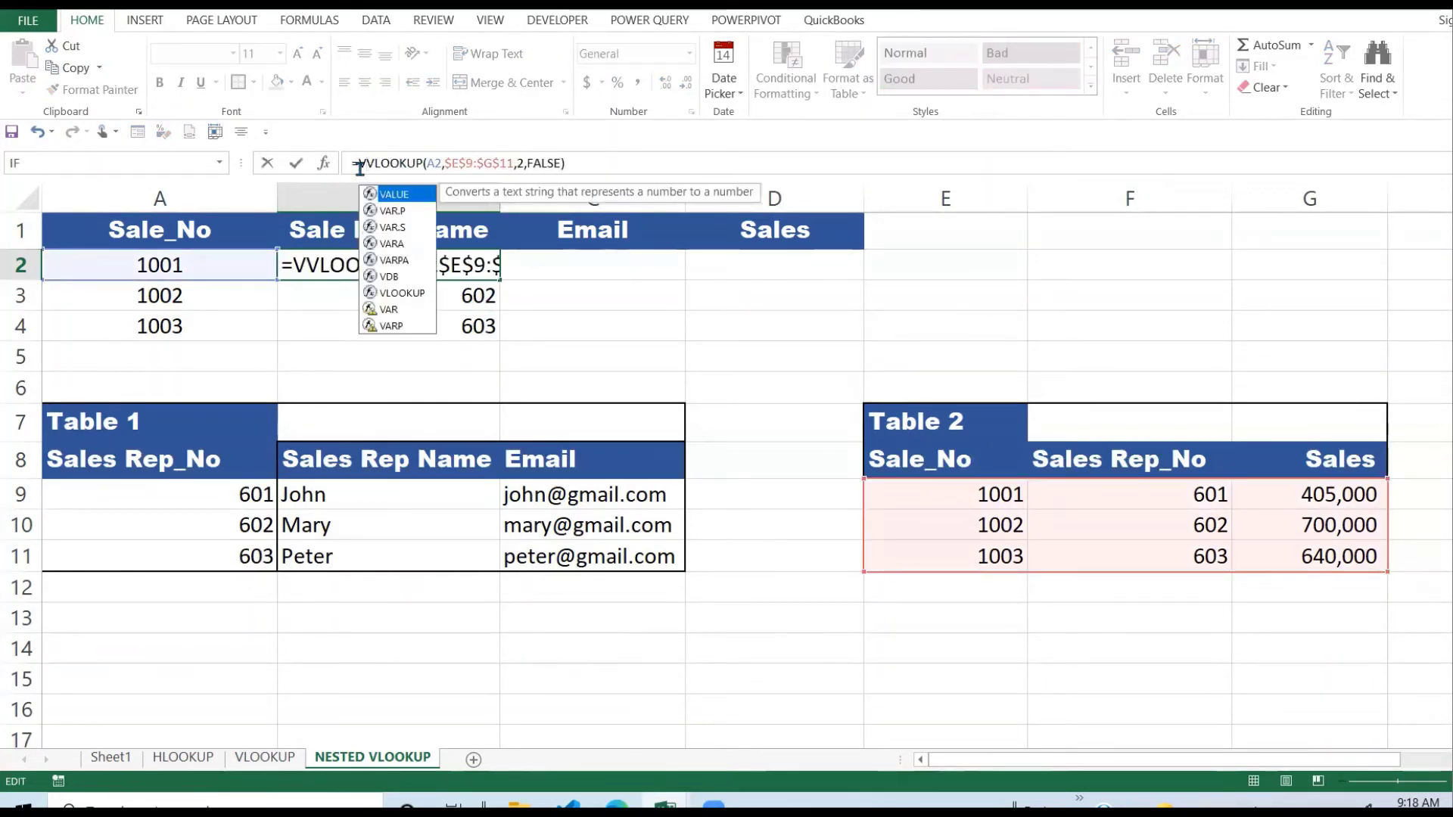
{"action": "type", "text": "LOOK"}
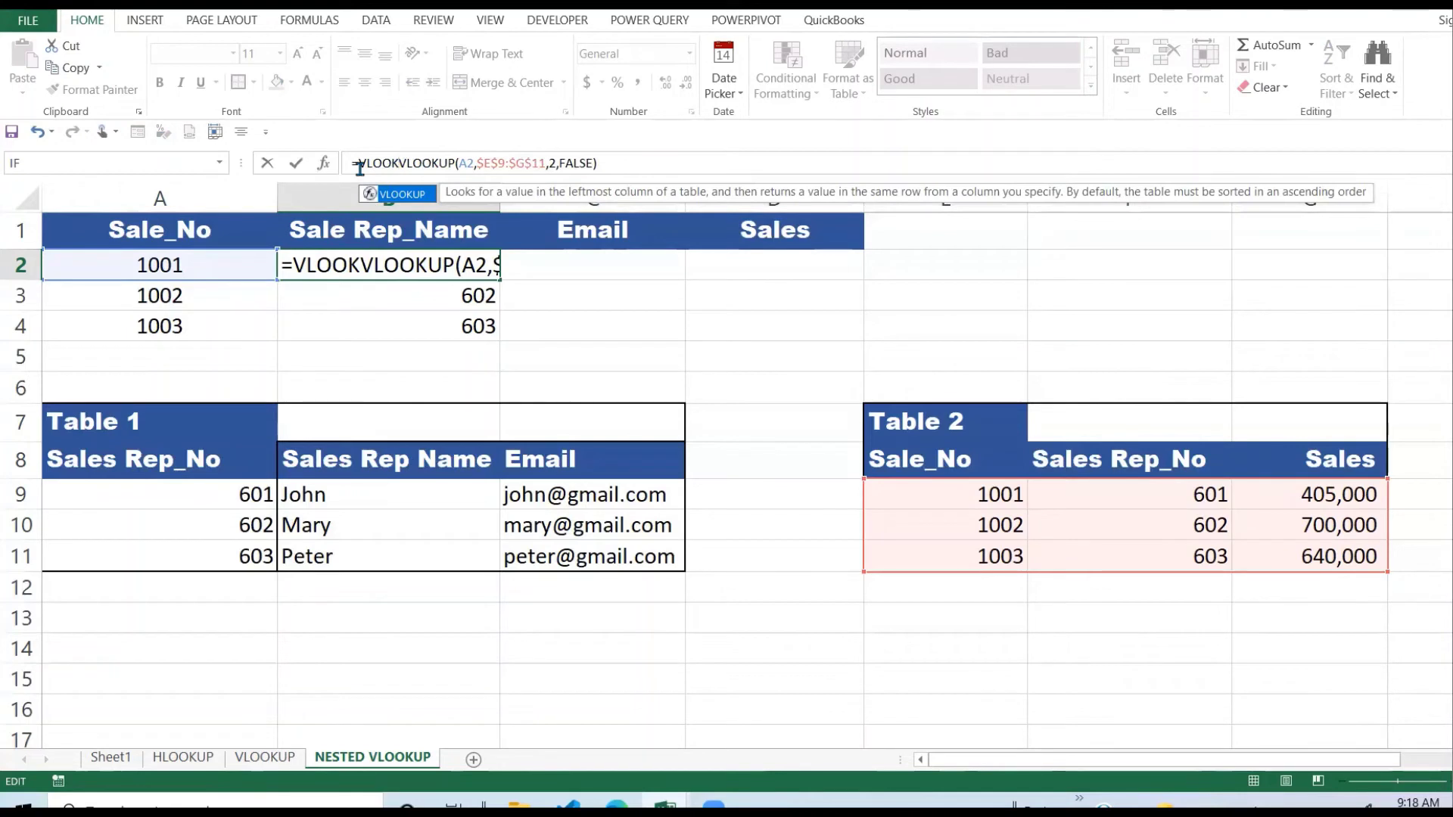
{"action": "type", "text": "UP("}
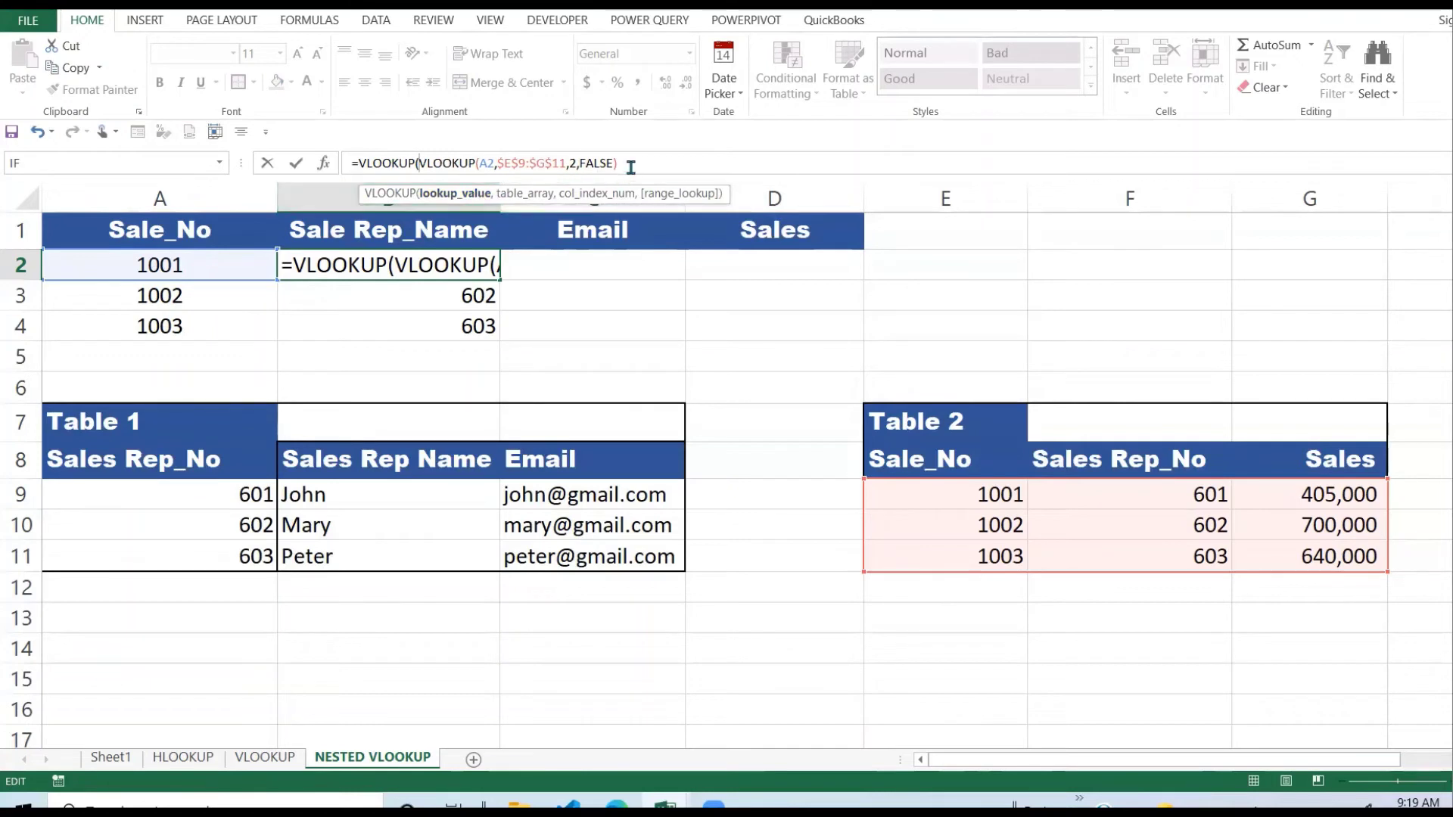
{"action": "left_click_drag", "start_coordinate": [622, 165], "coordinate": [419, 165]}
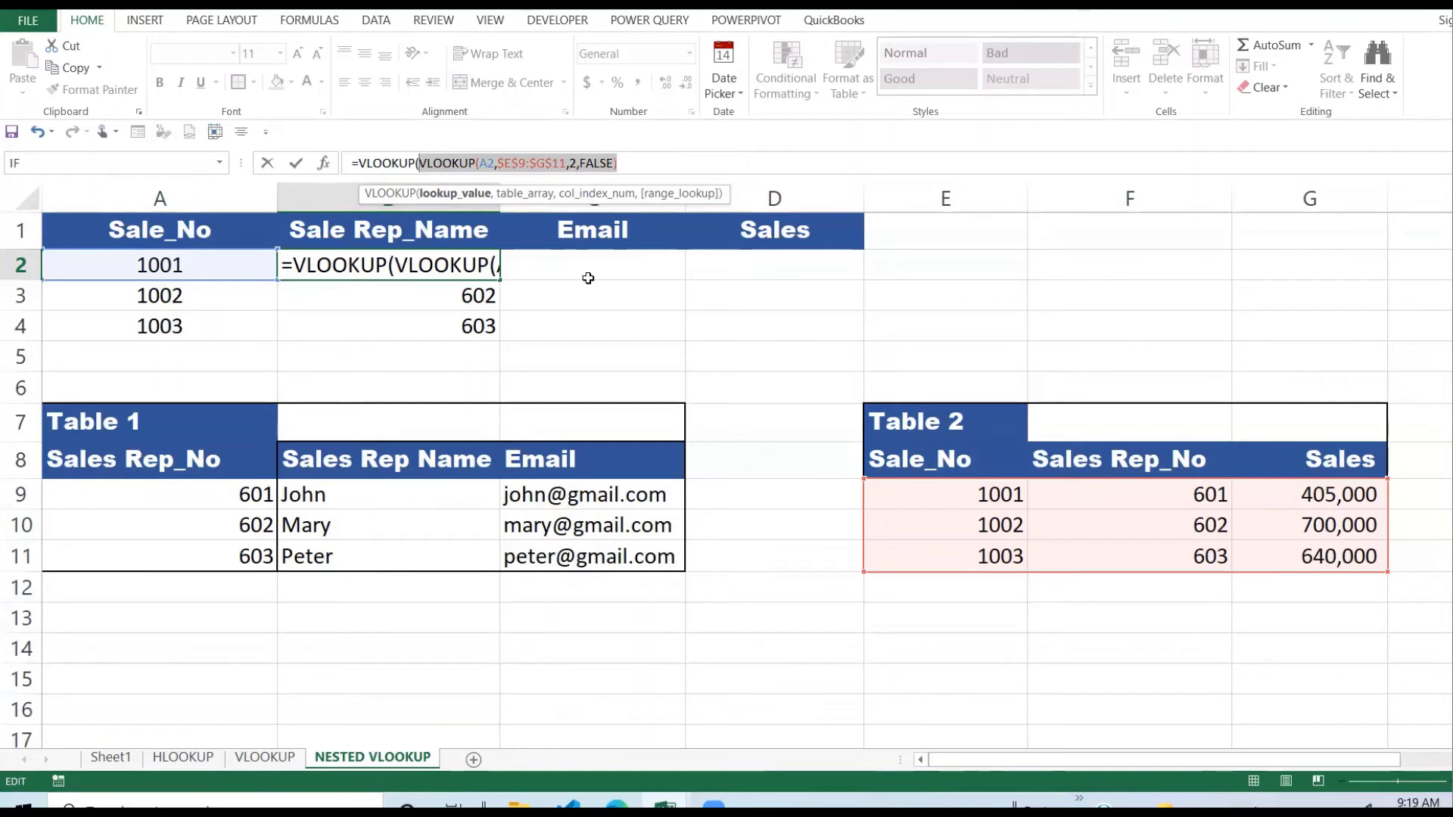
{"action": "left_click", "coordinate": [631, 163]}
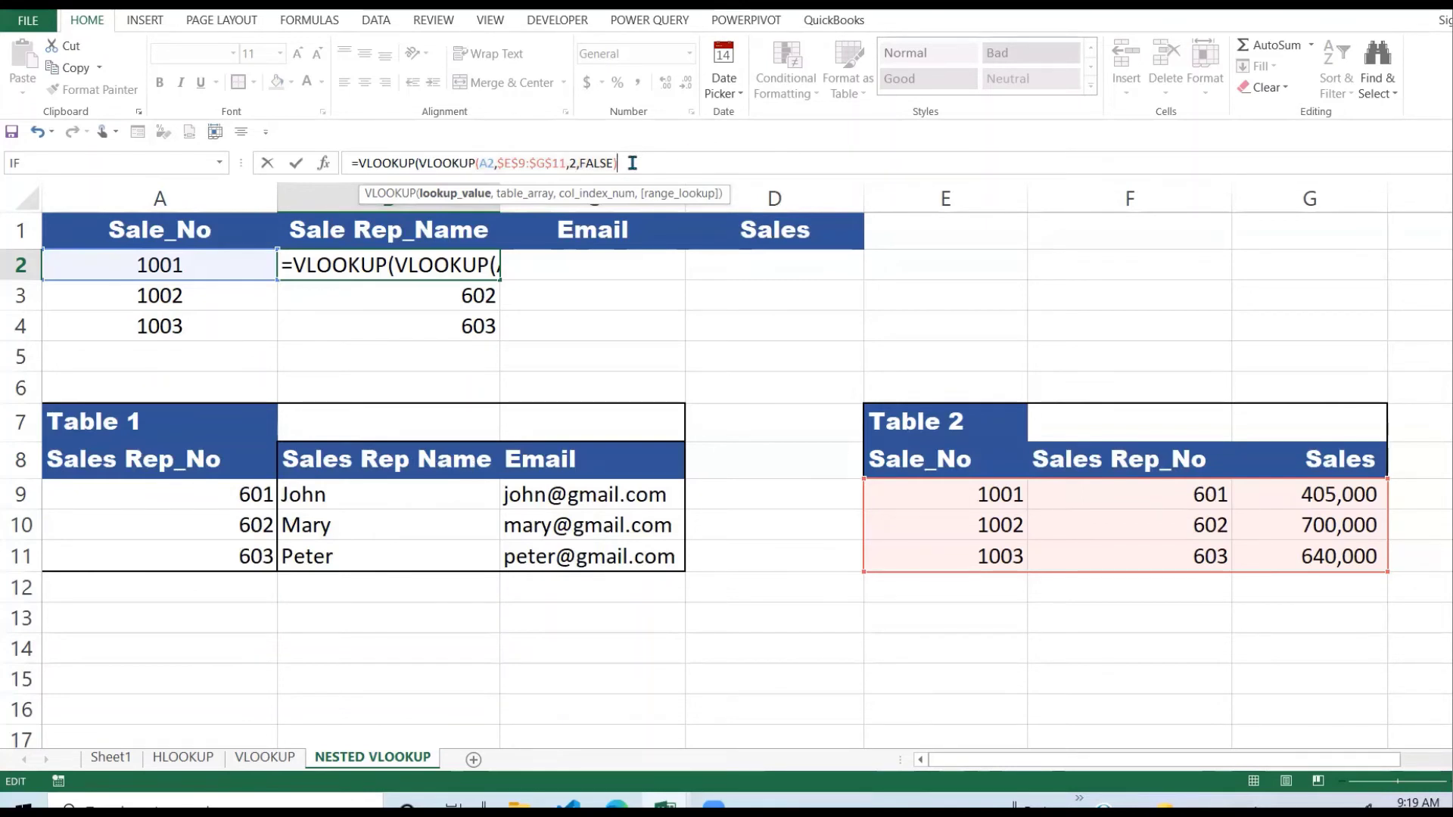
Complete the outer lookup with $A$9:$C$11, column 2 and FALSE, returning John
{"action": "type", "text": ","}
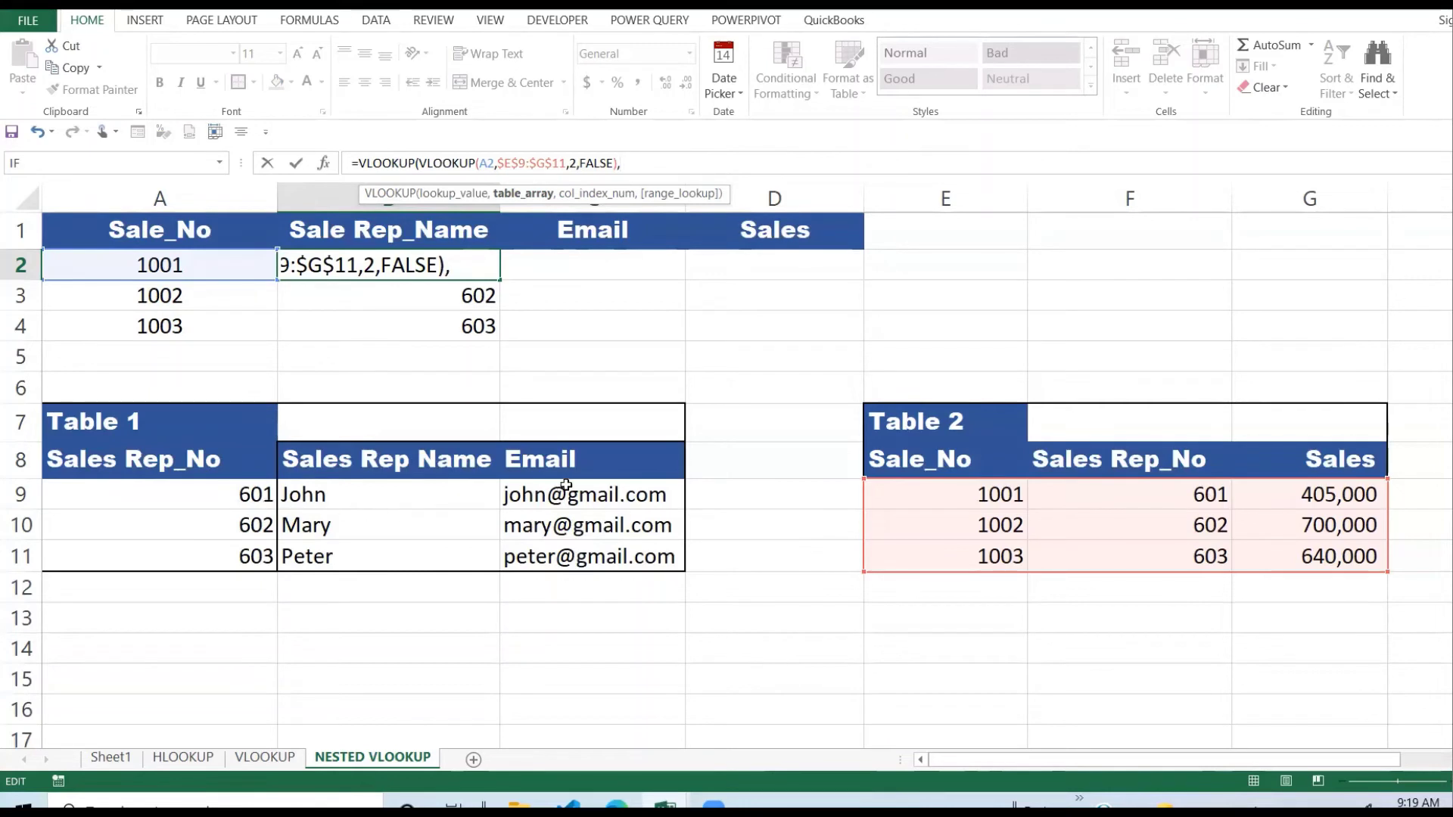
{"action": "left_click_drag", "start_coordinate": [147, 490], "coordinate": [558, 550]}
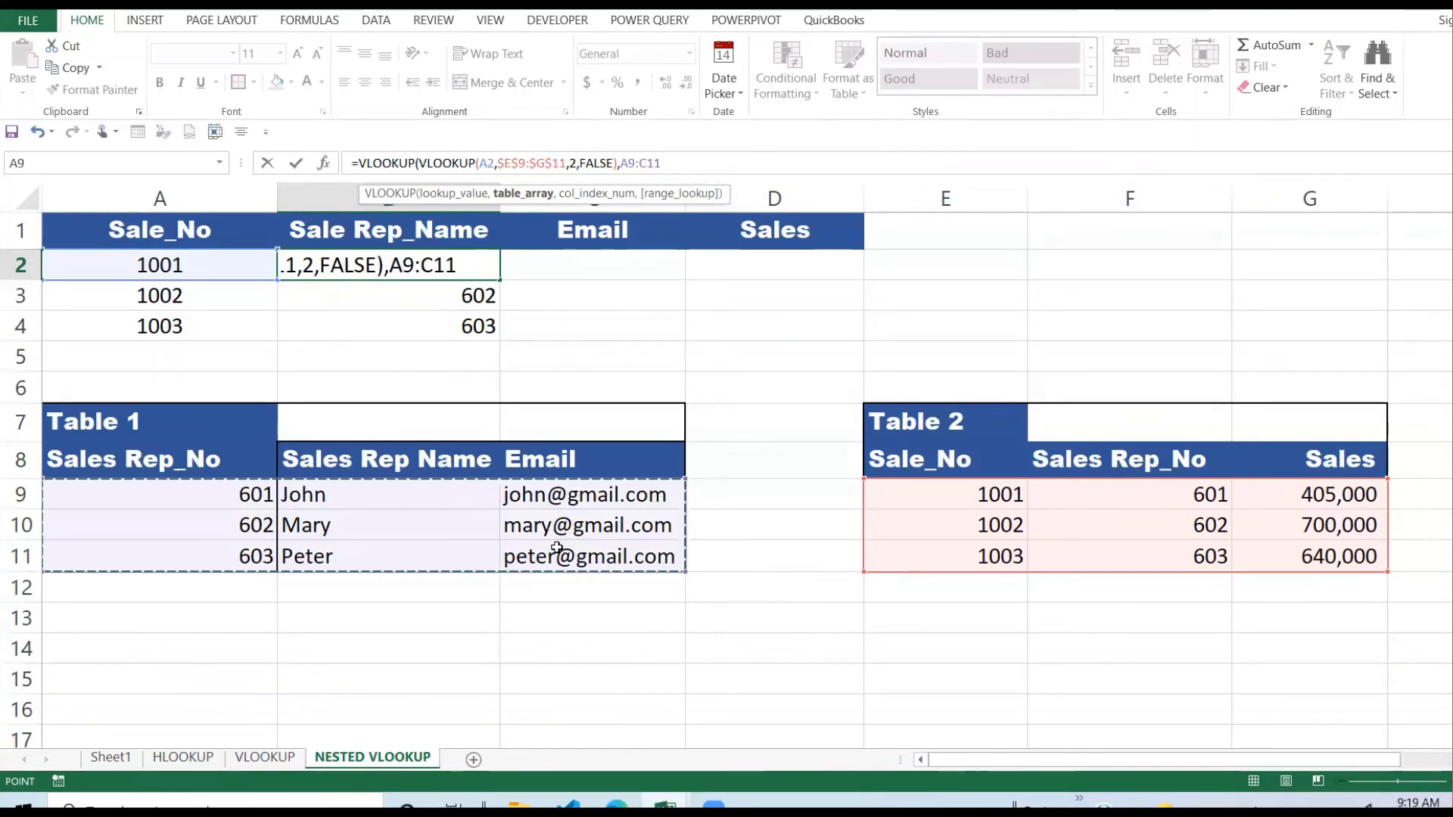
{"action": "key", "text": "F4"}
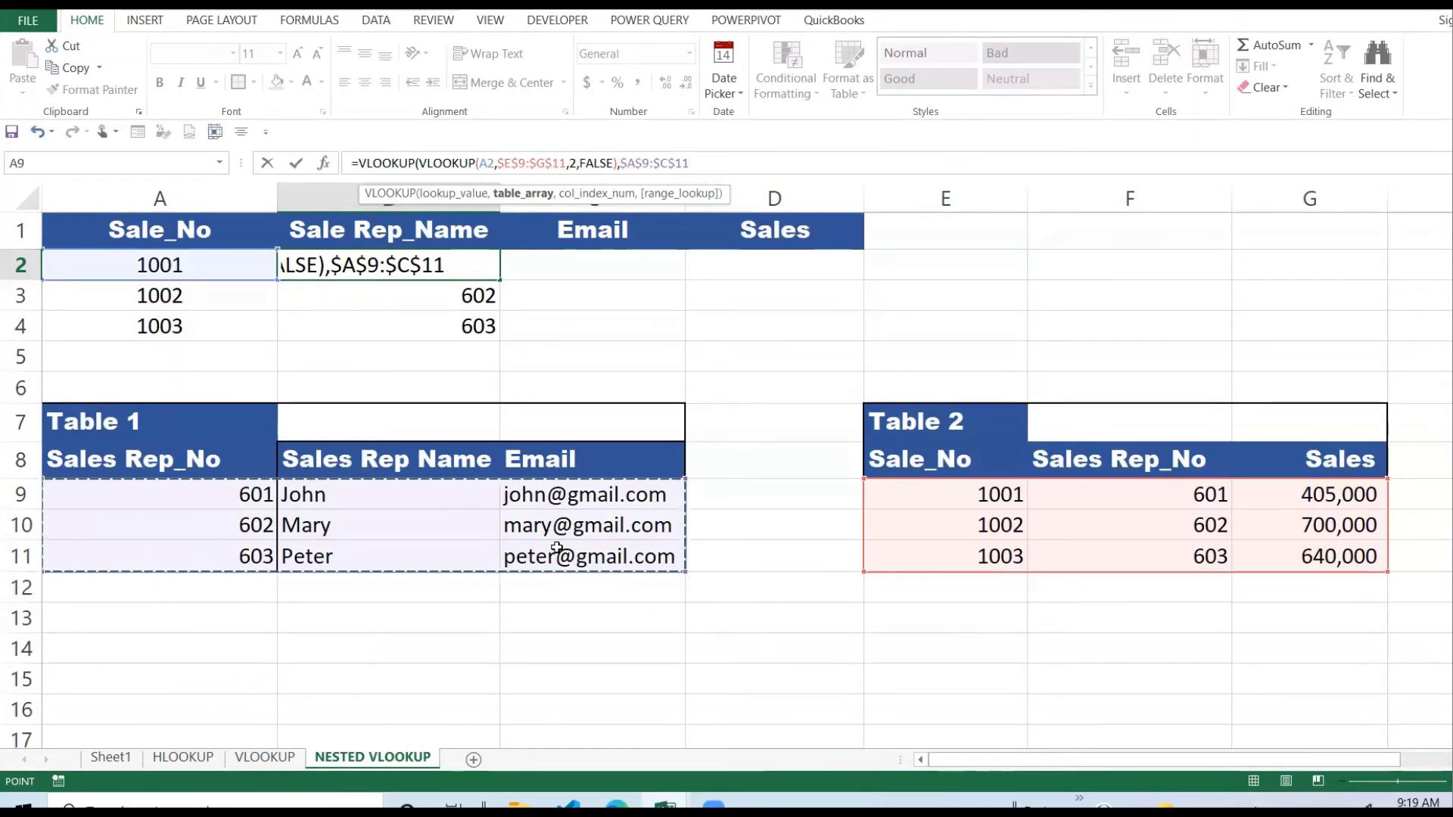
{"action": "type", "text": ",2"}
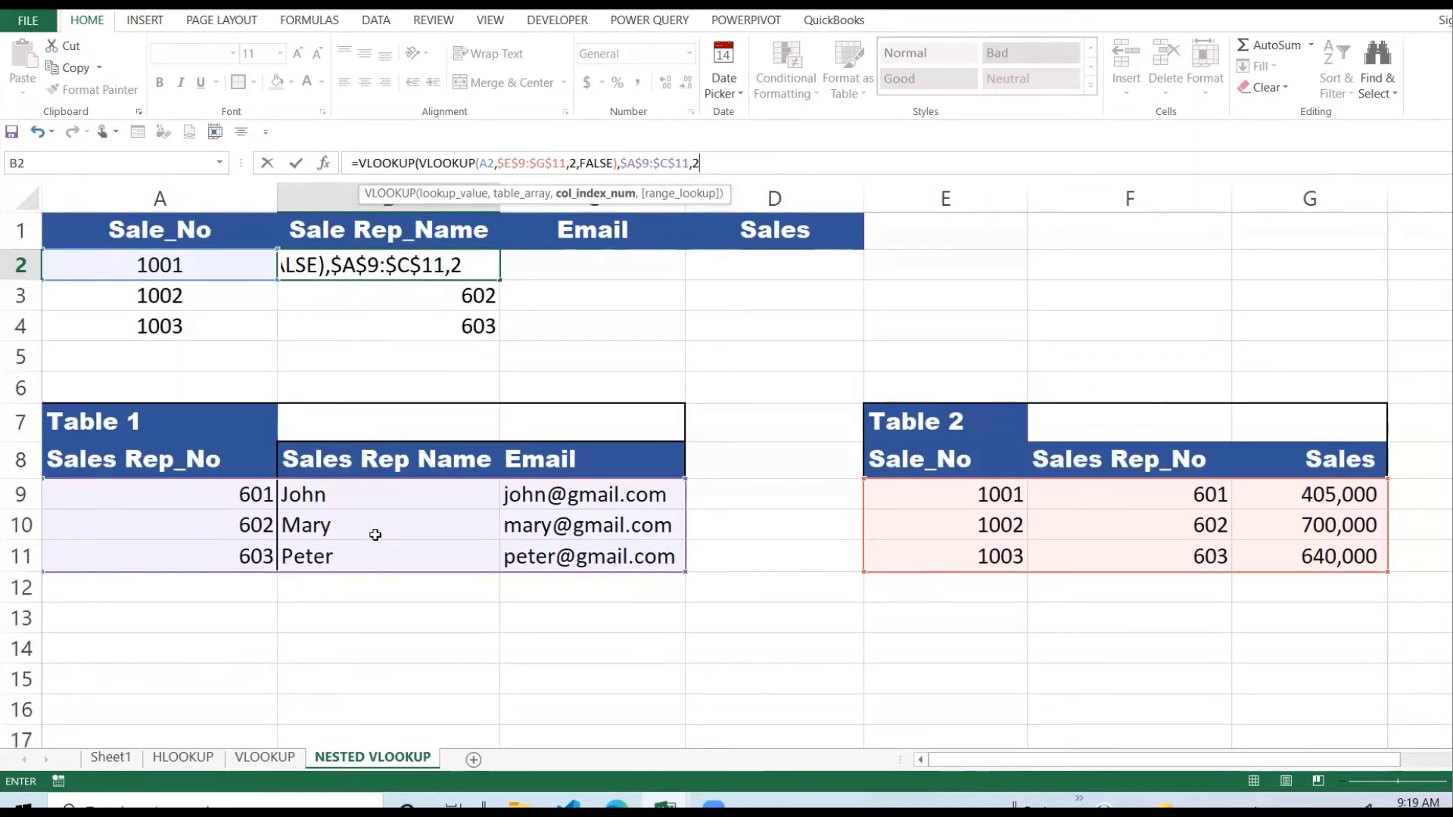
{"action": "type", "text": ","}
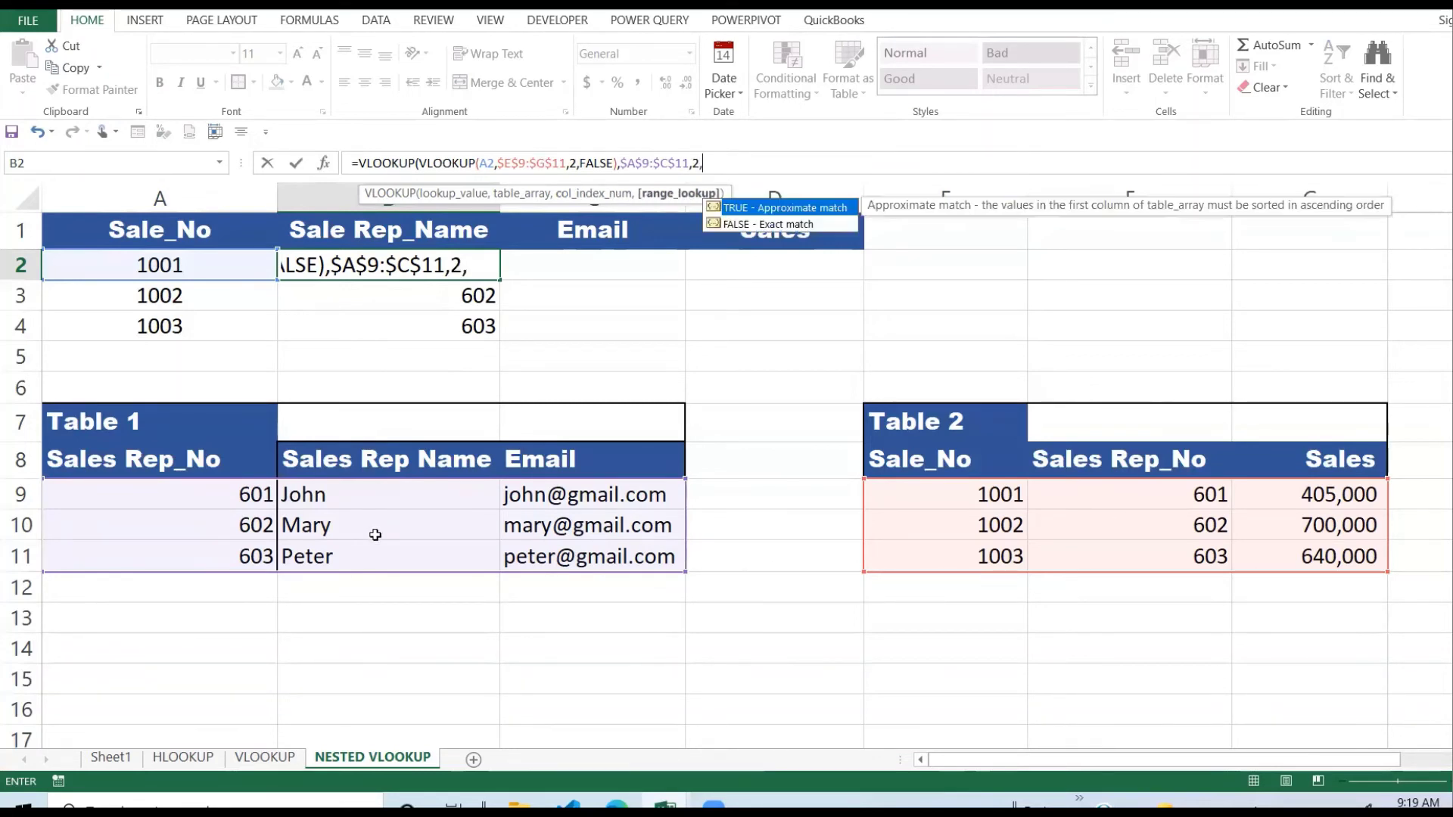
{"action": "double_click", "coordinate": [787, 223]}
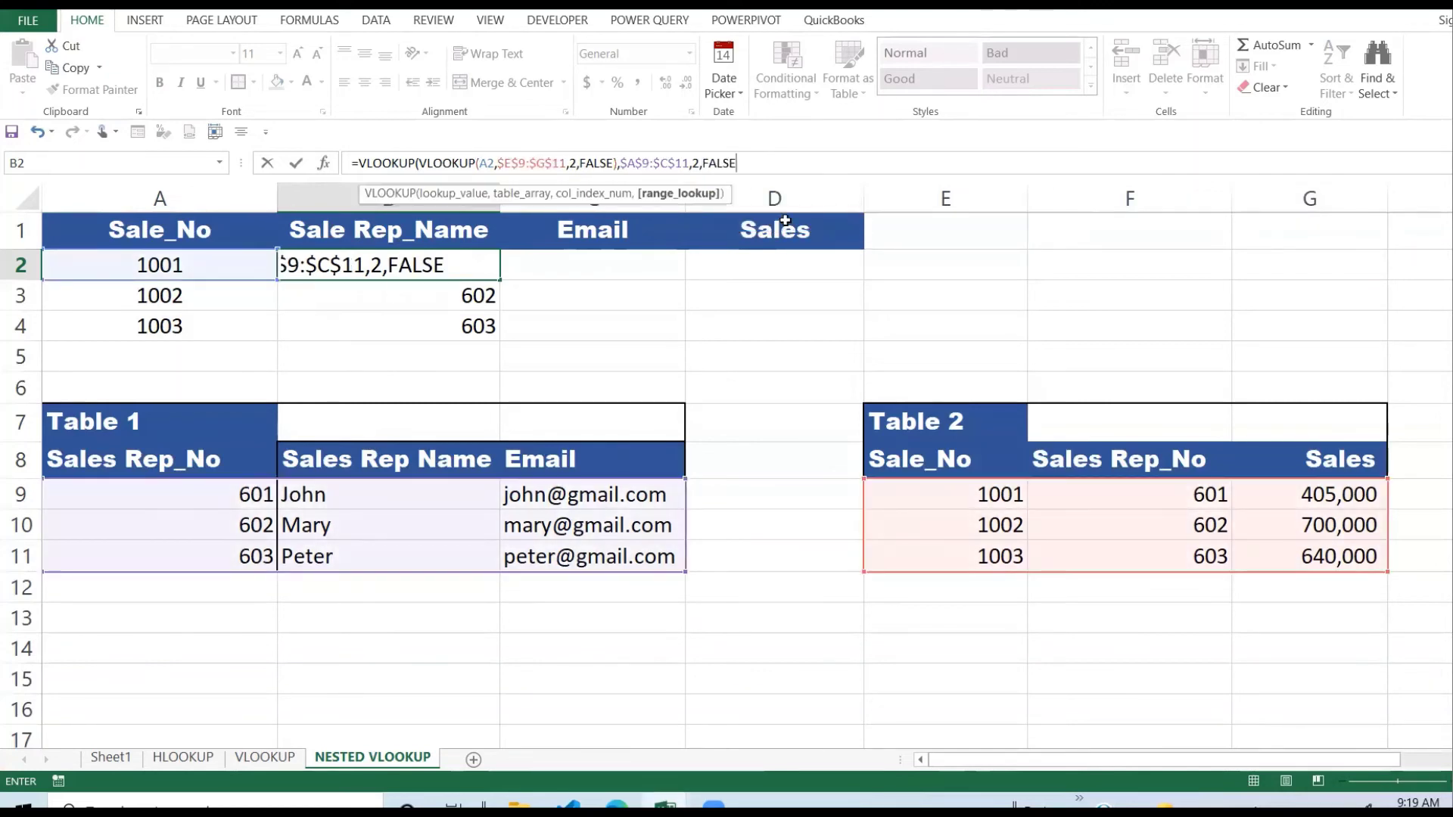
{"action": "key", "text": "Return"}
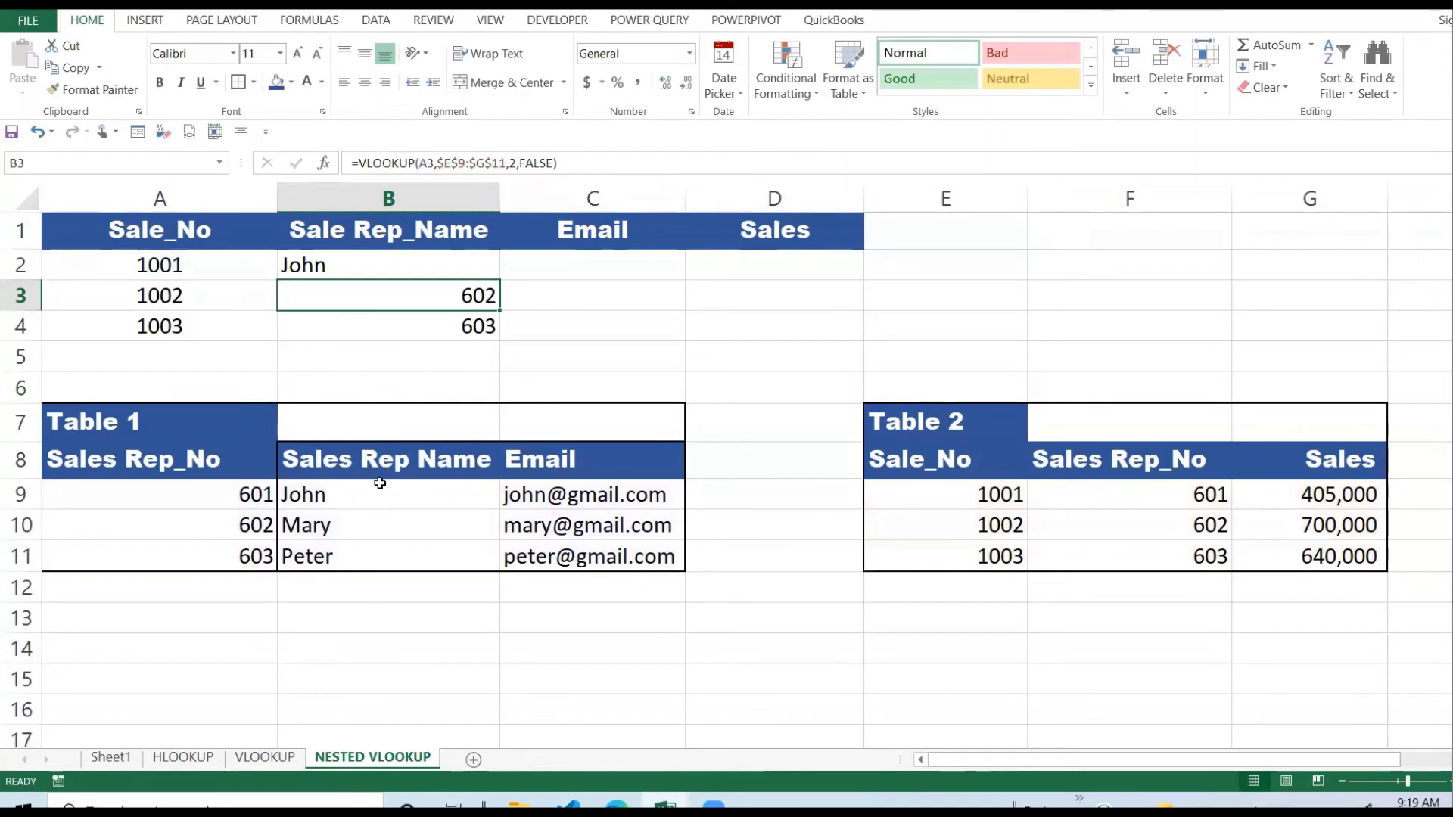
Check B2's John against Table 1, then fill the nested formula down to B4
{"action": "left_click", "coordinate": [342, 496]}
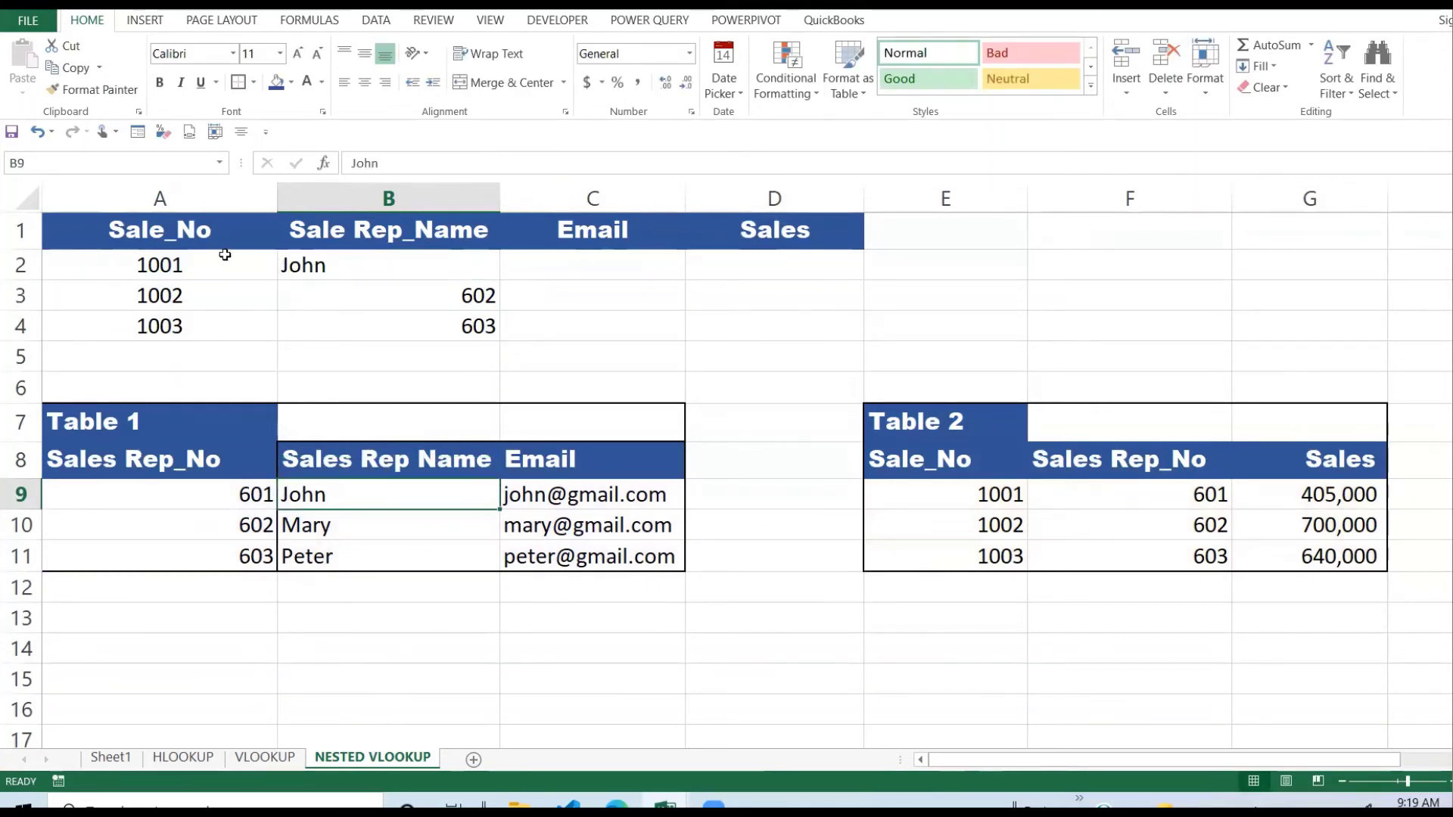
{"action": "left_click", "coordinate": [203, 263]}
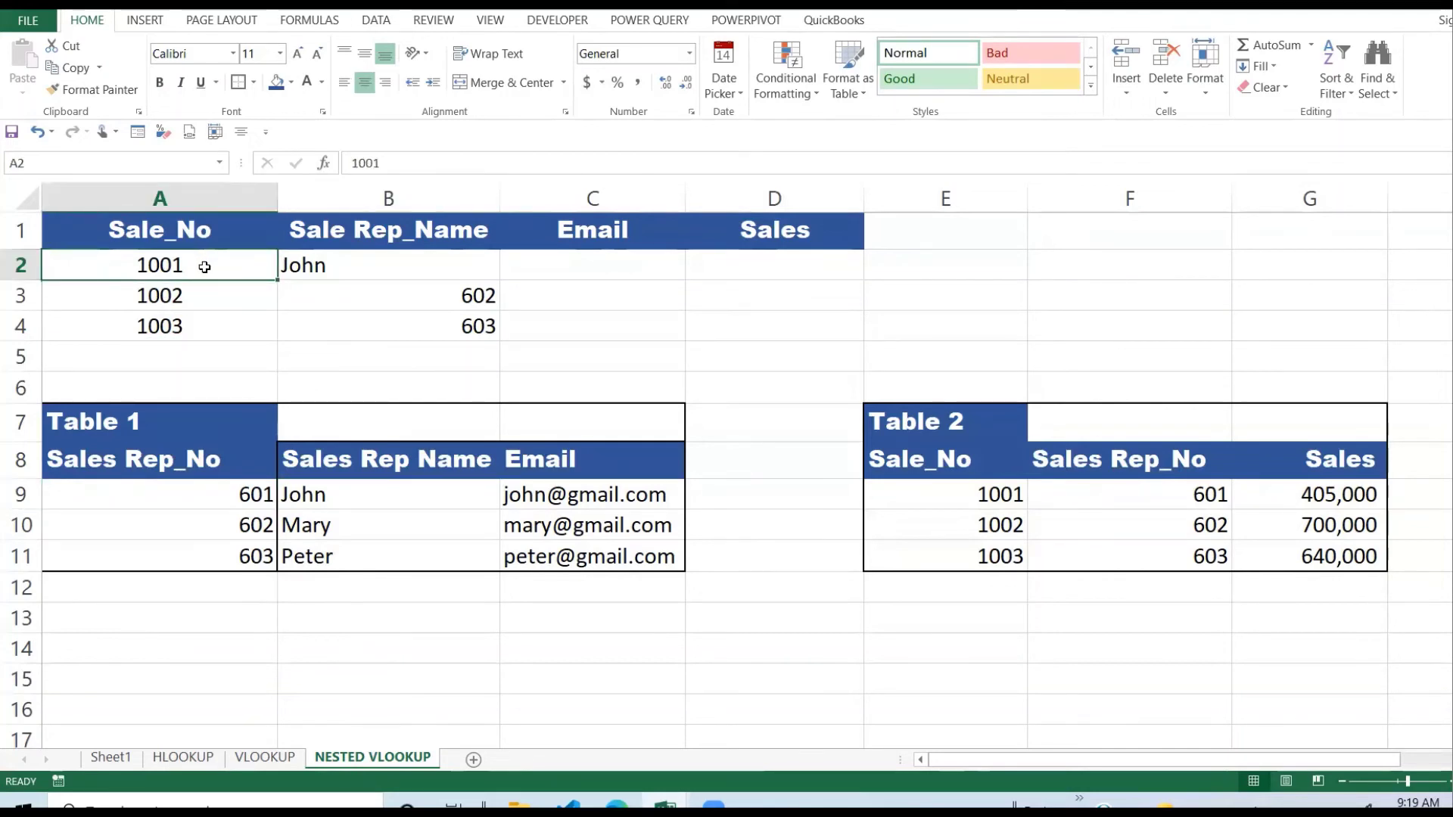
{"action": "left_click", "coordinate": [358, 271]}
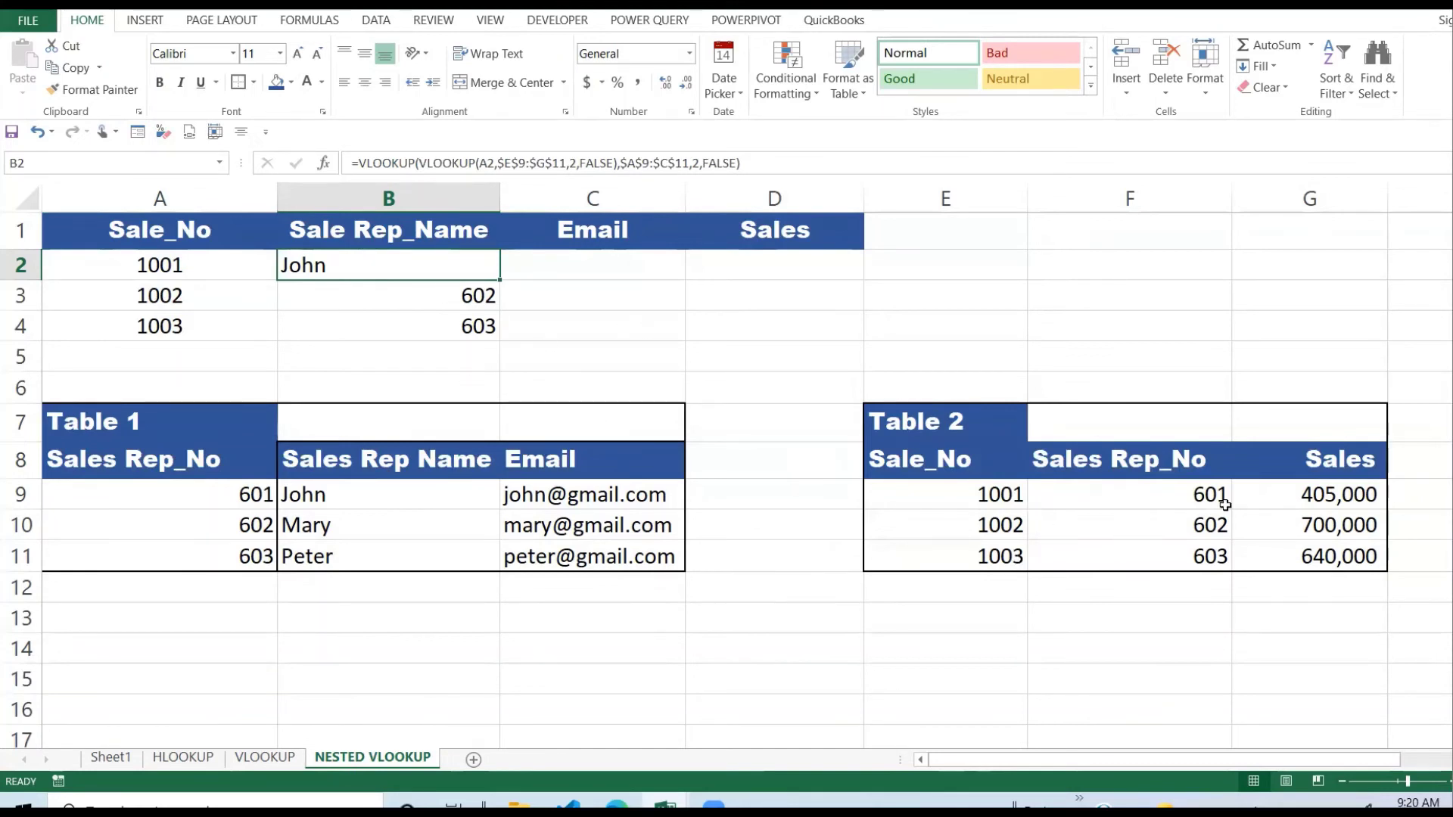
{"action": "left_click", "coordinate": [367, 494]}
{"action": "left_click", "coordinate": [435, 276]}
{"action": "left_click_drag", "start_coordinate": [501, 281], "coordinate": [501, 290]}
{"action": "left_click_drag", "start_coordinate": [492, 328], "coordinate": [500, 340]}
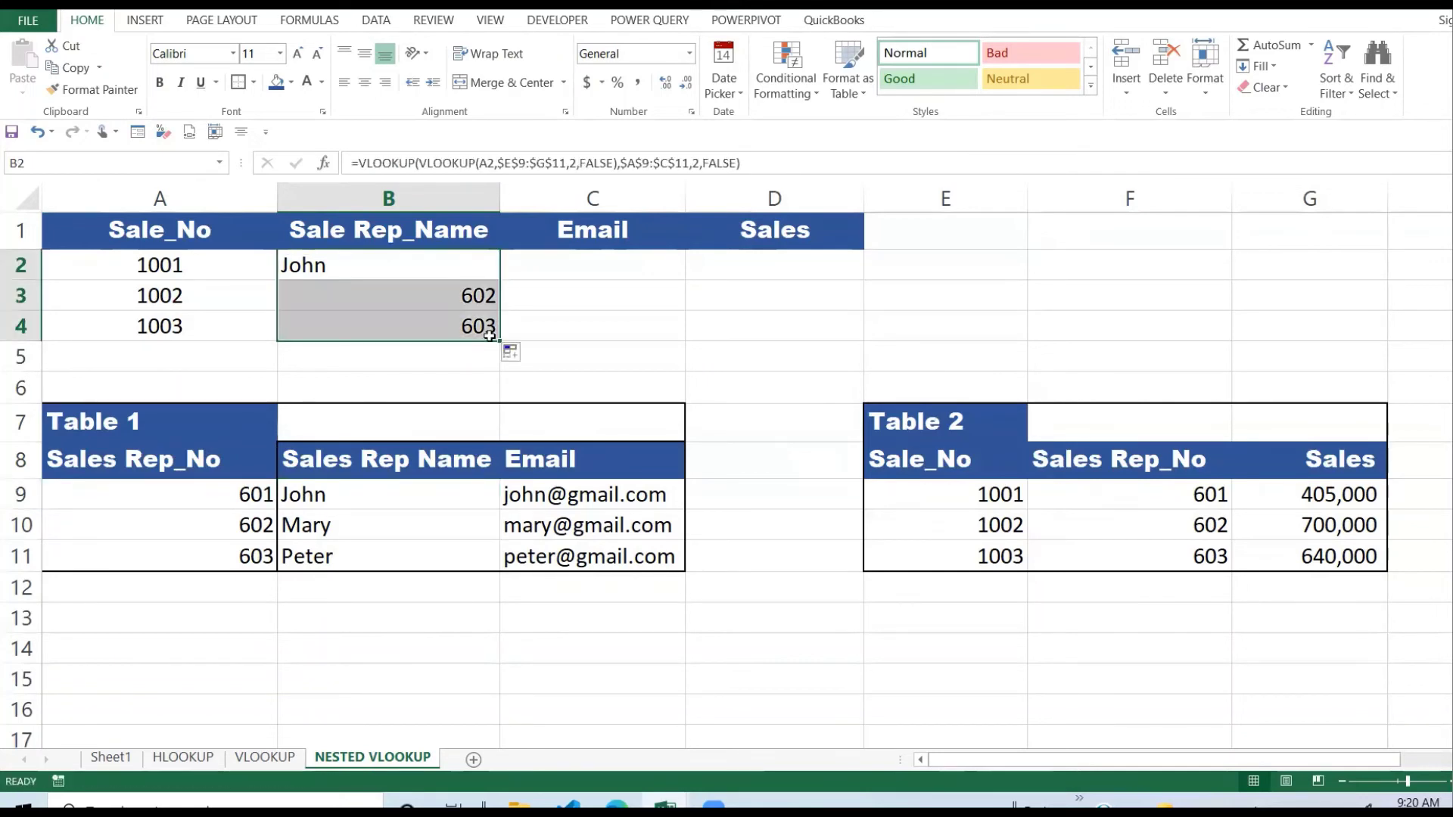
{"action": "left_click", "coordinate": [425, 327]}
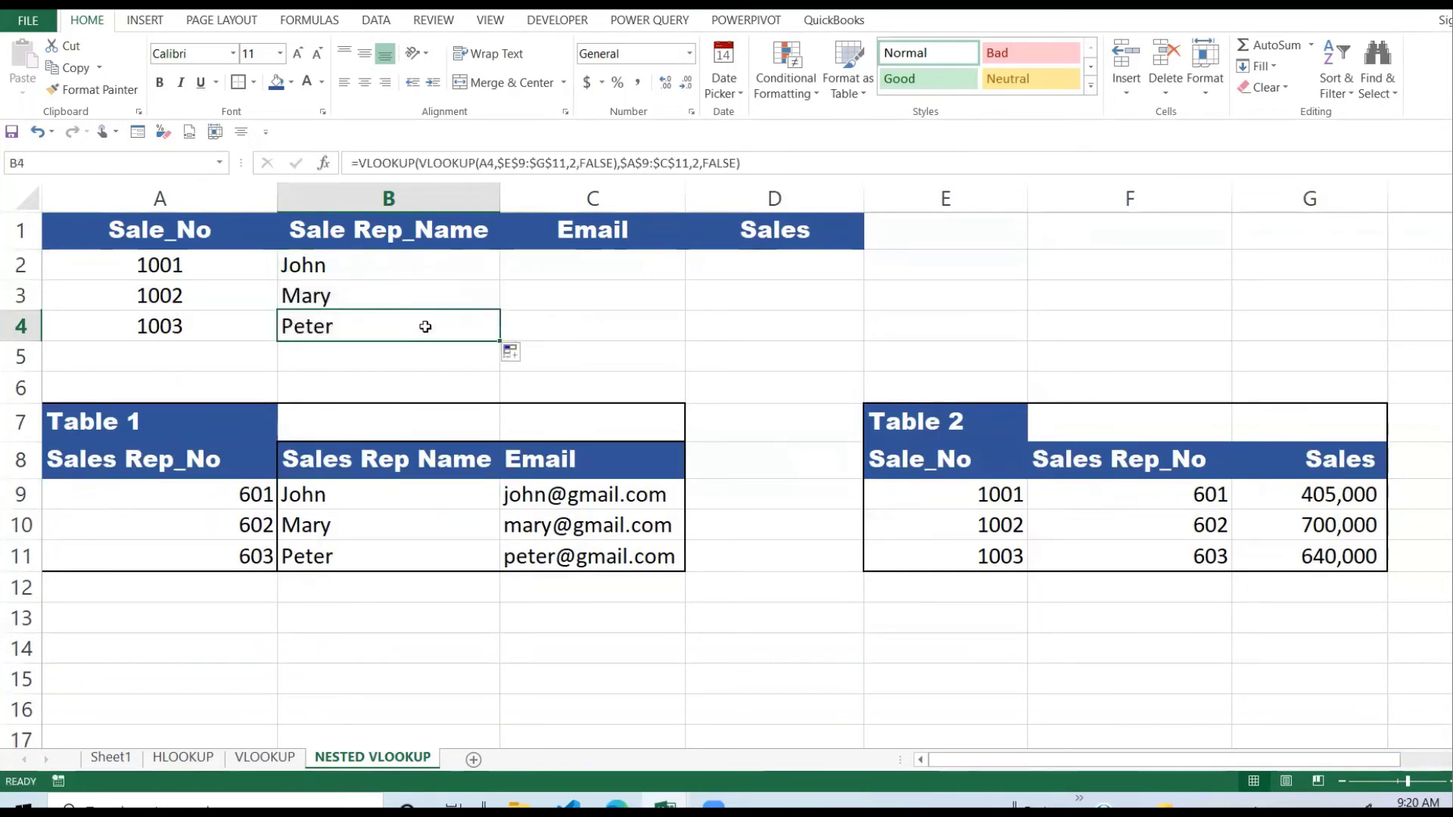
Verify Mary in B3 by tracing sale 1002 to rep 602 in both tables, and check Peter in B4
{"action": "left_click", "coordinate": [181, 293]}
{"action": "left_click", "coordinate": [343, 294]}
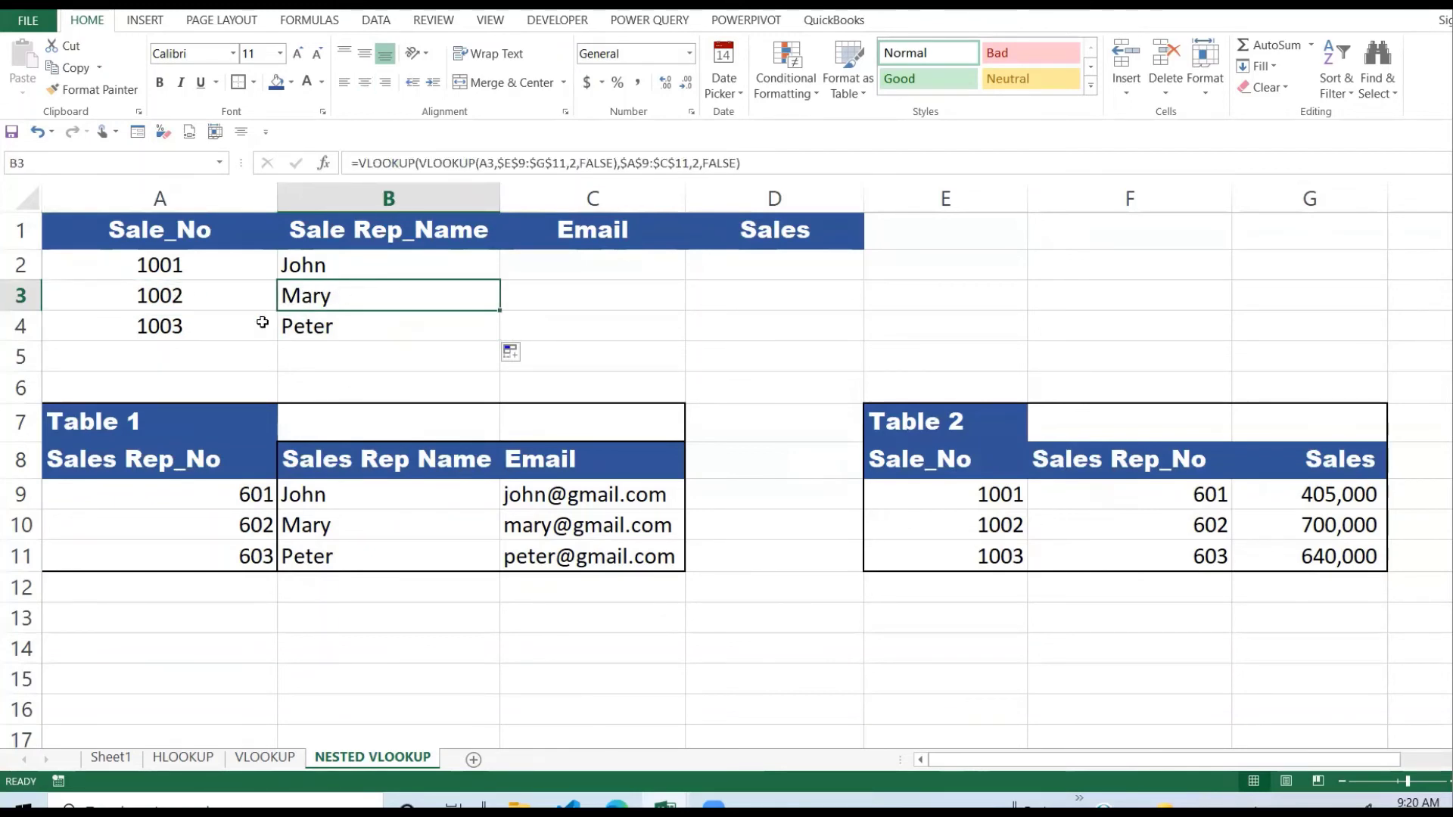
{"action": "left_click", "coordinate": [200, 301]}
{"action": "left_click", "coordinate": [998, 522]}
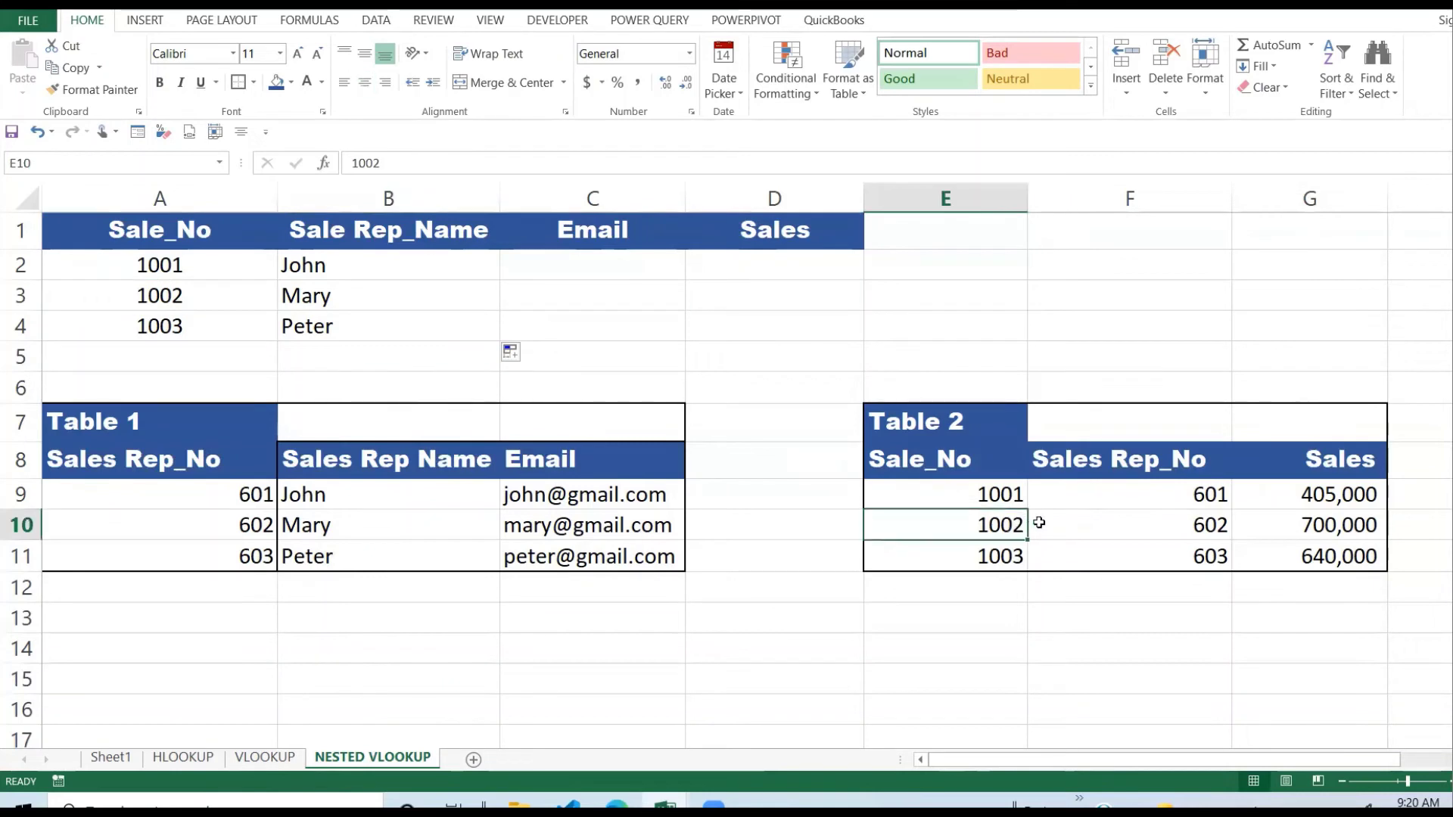
{"action": "left_click", "coordinate": [1223, 526]}
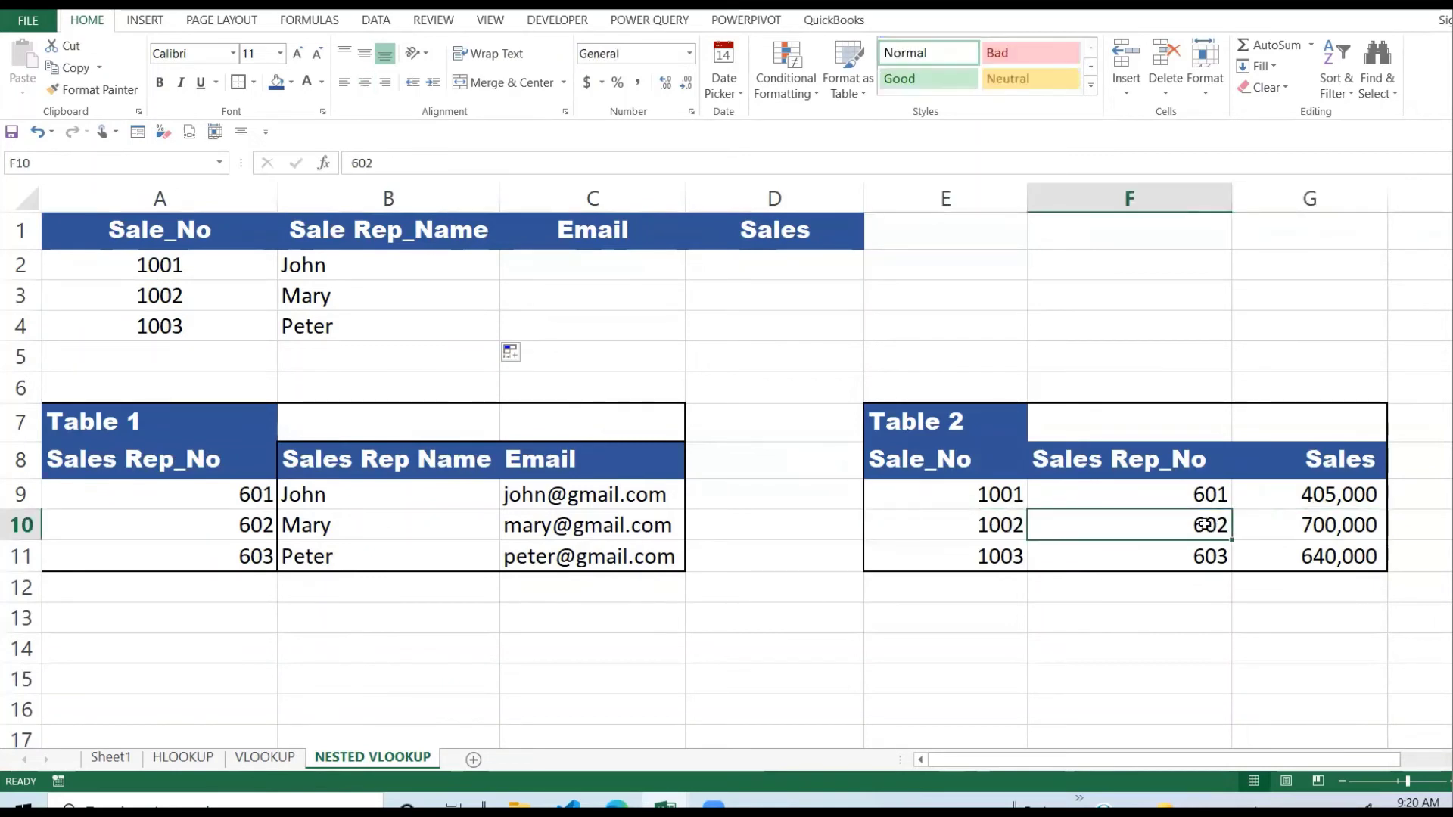
{"action": "left_click", "coordinate": [230, 522]}
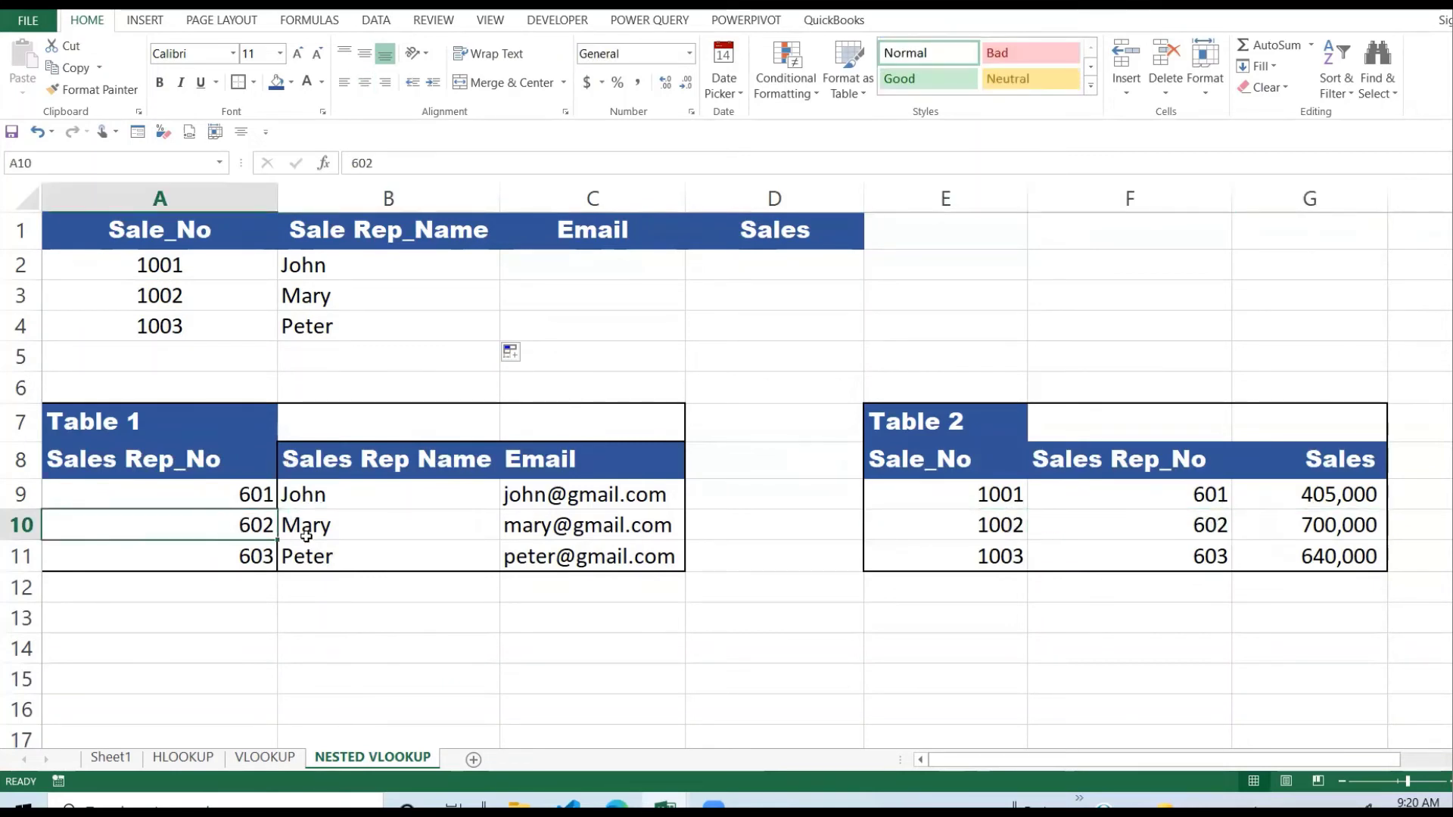
{"action": "left_click", "coordinate": [354, 527]}
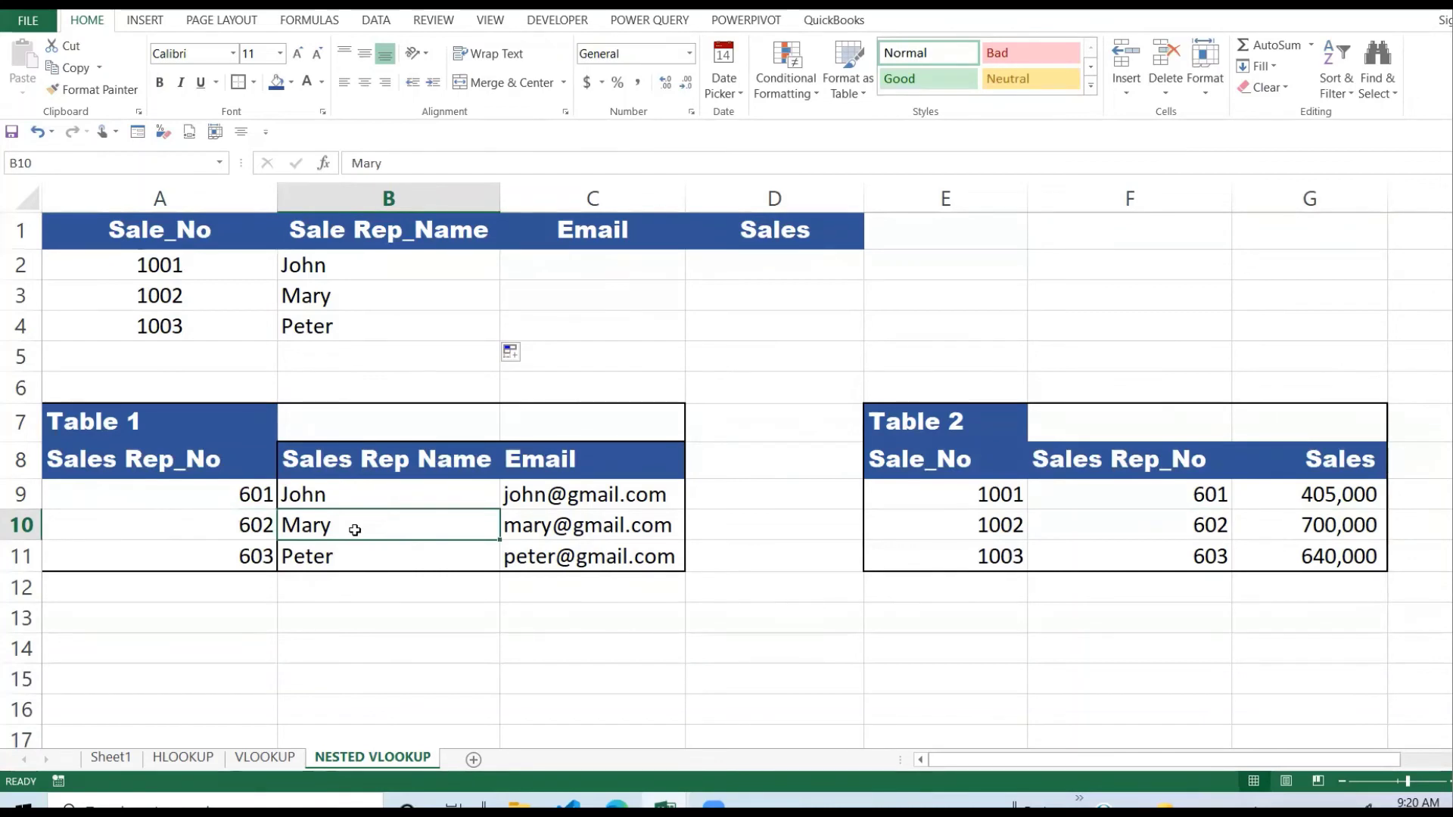
{"action": "left_click", "coordinate": [371, 325]}
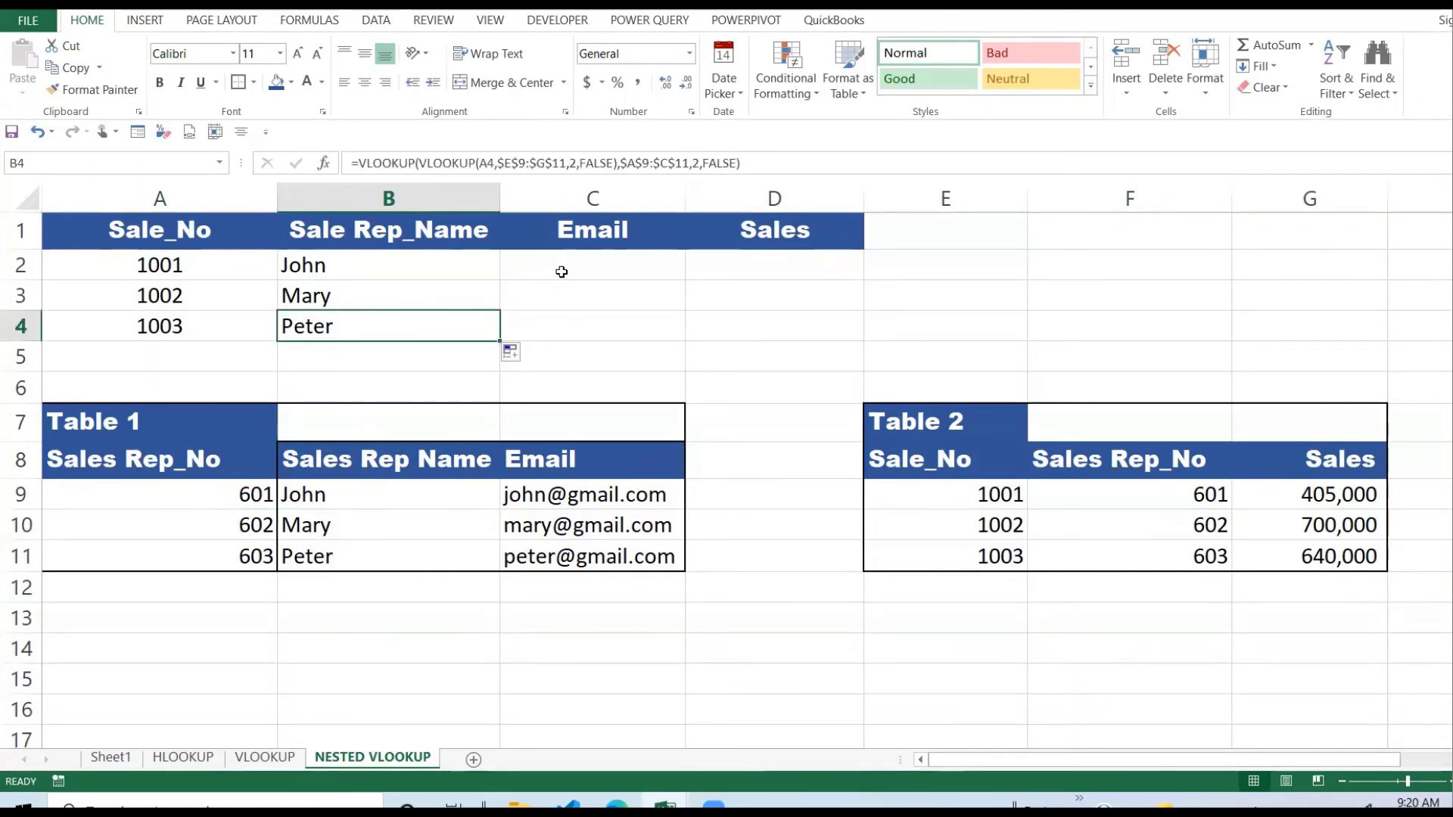
{"action": "left_click", "coordinate": [570, 272]}
Enter =VLOOKUP($A$2,$E$9:$G$11,2,FALSE) in C2, returning rep number 601
{"action": "type", "text": "="}
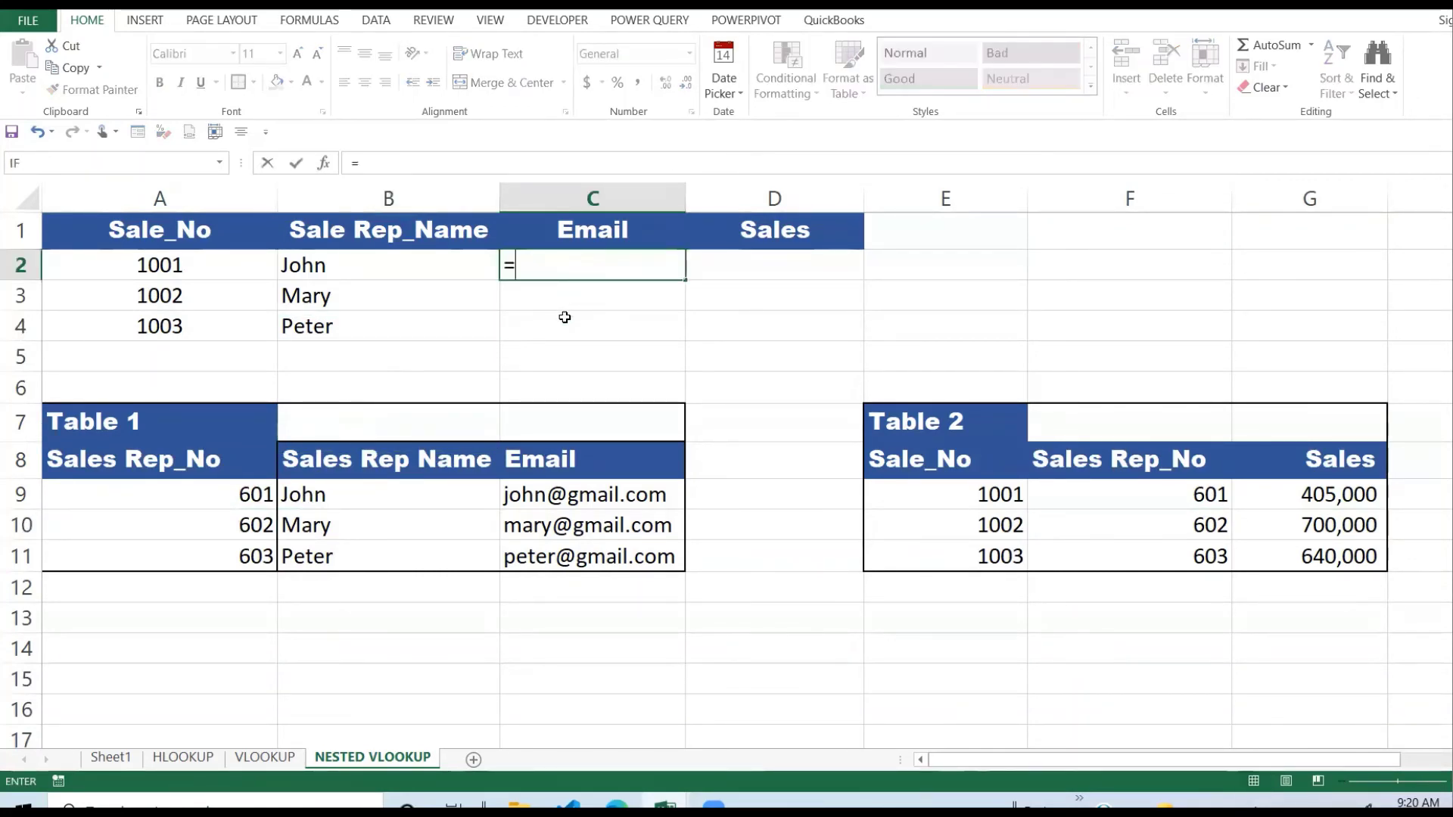
{"action": "type", "text": "VLO"}
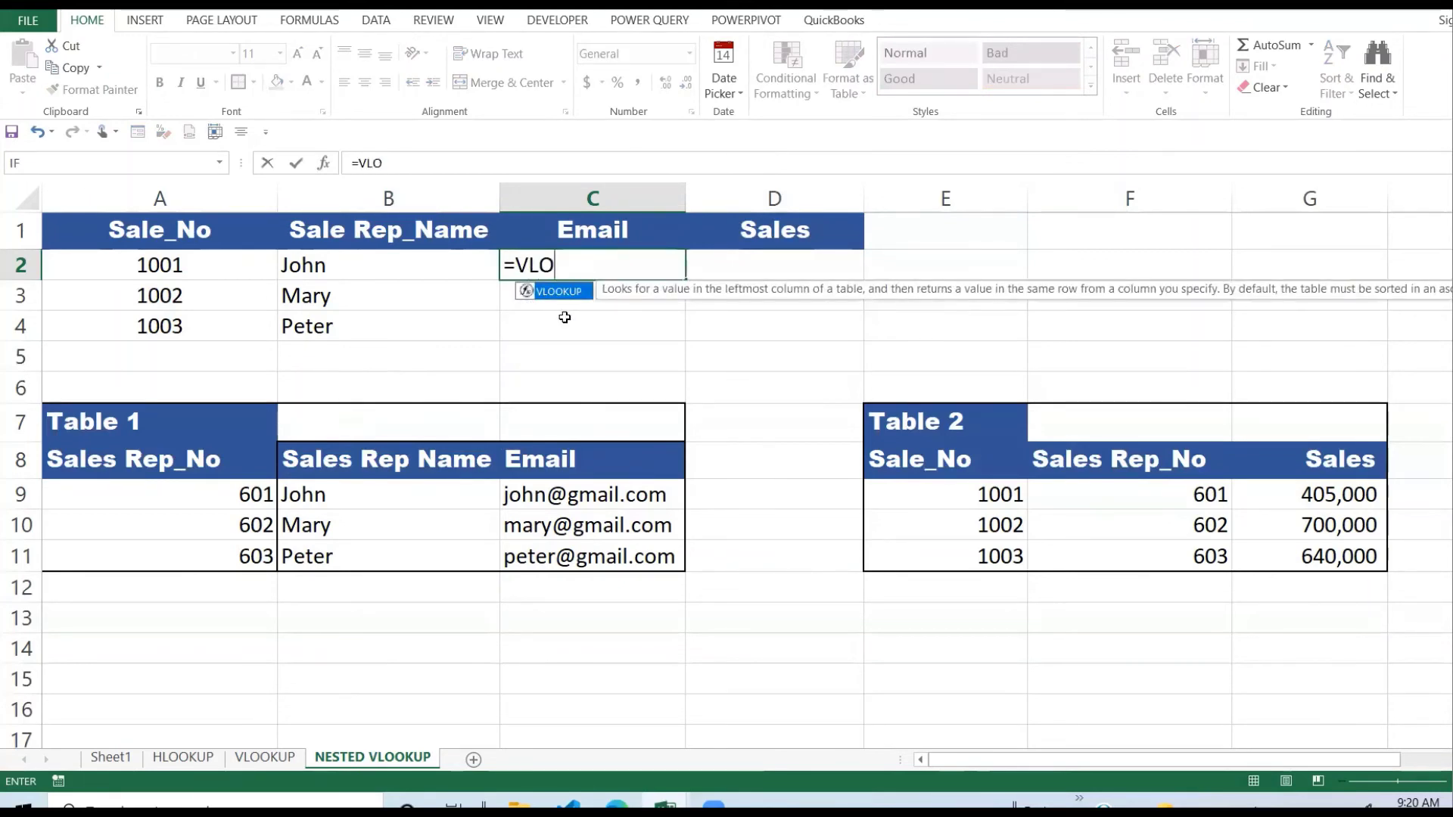
{"action": "key", "text": "Tab"}
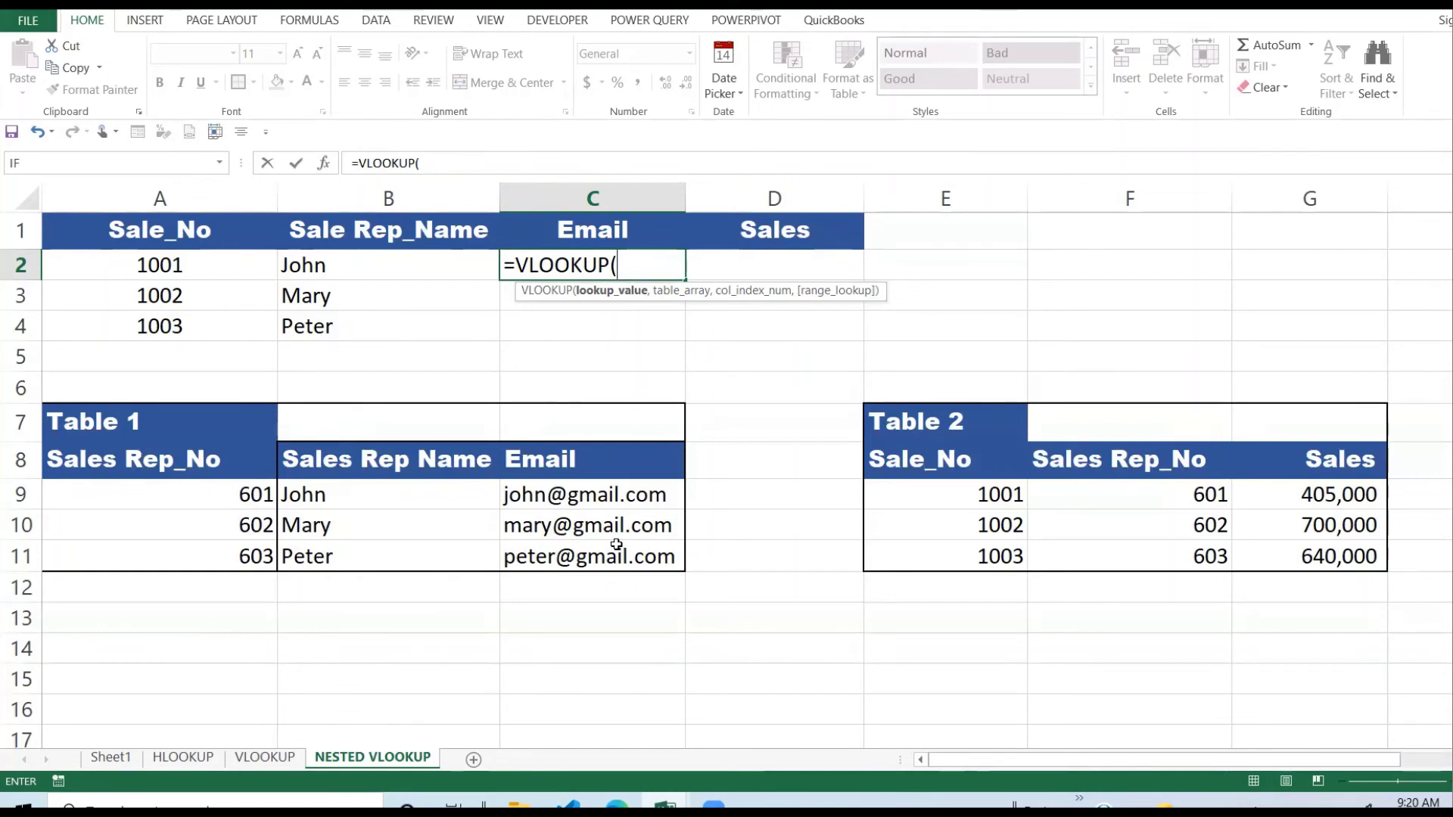
{"action": "left_click", "coordinate": [161, 267]}
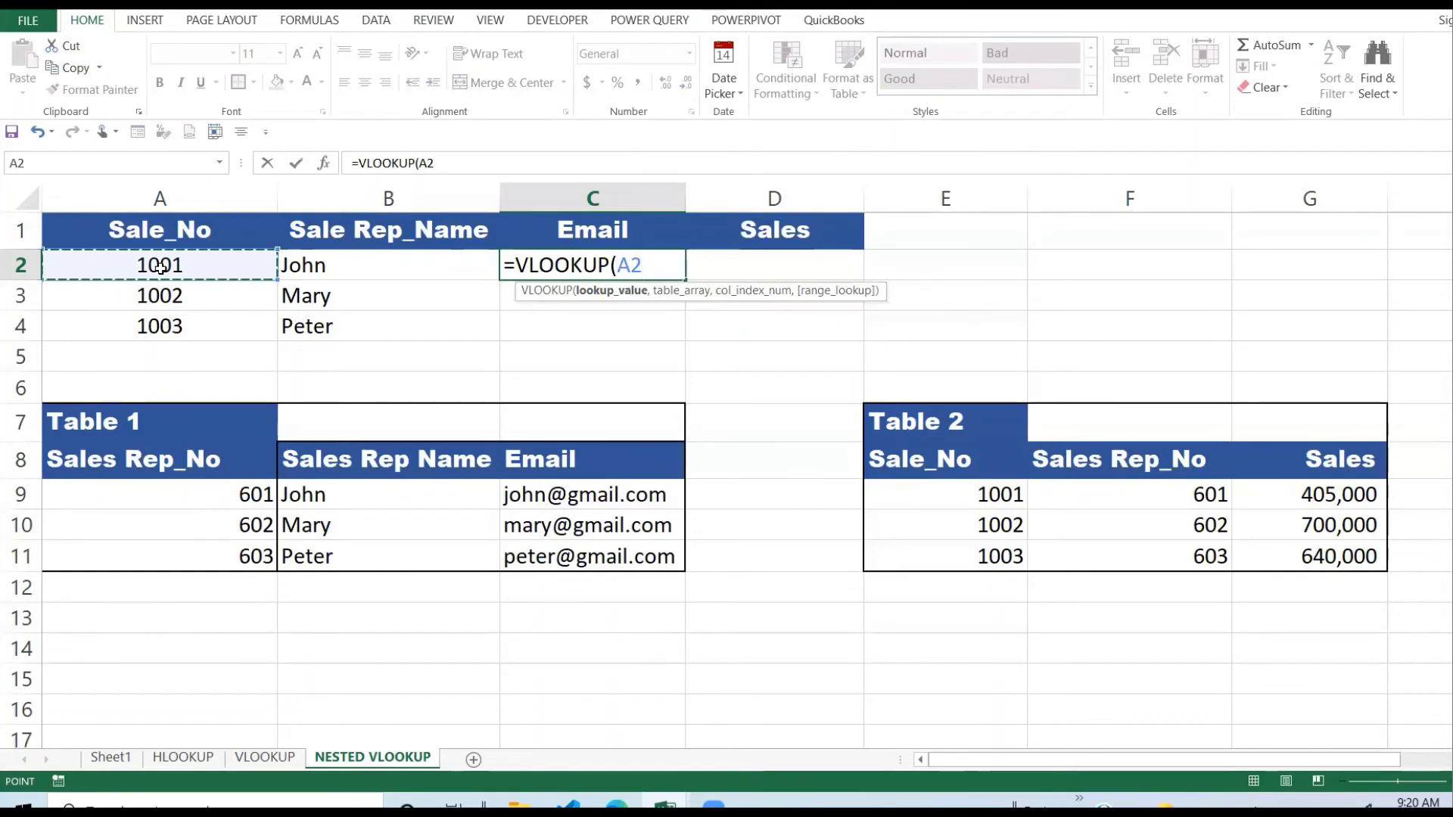
{"action": "key", "text": "F4"}
{"action": "type", "text": ","}
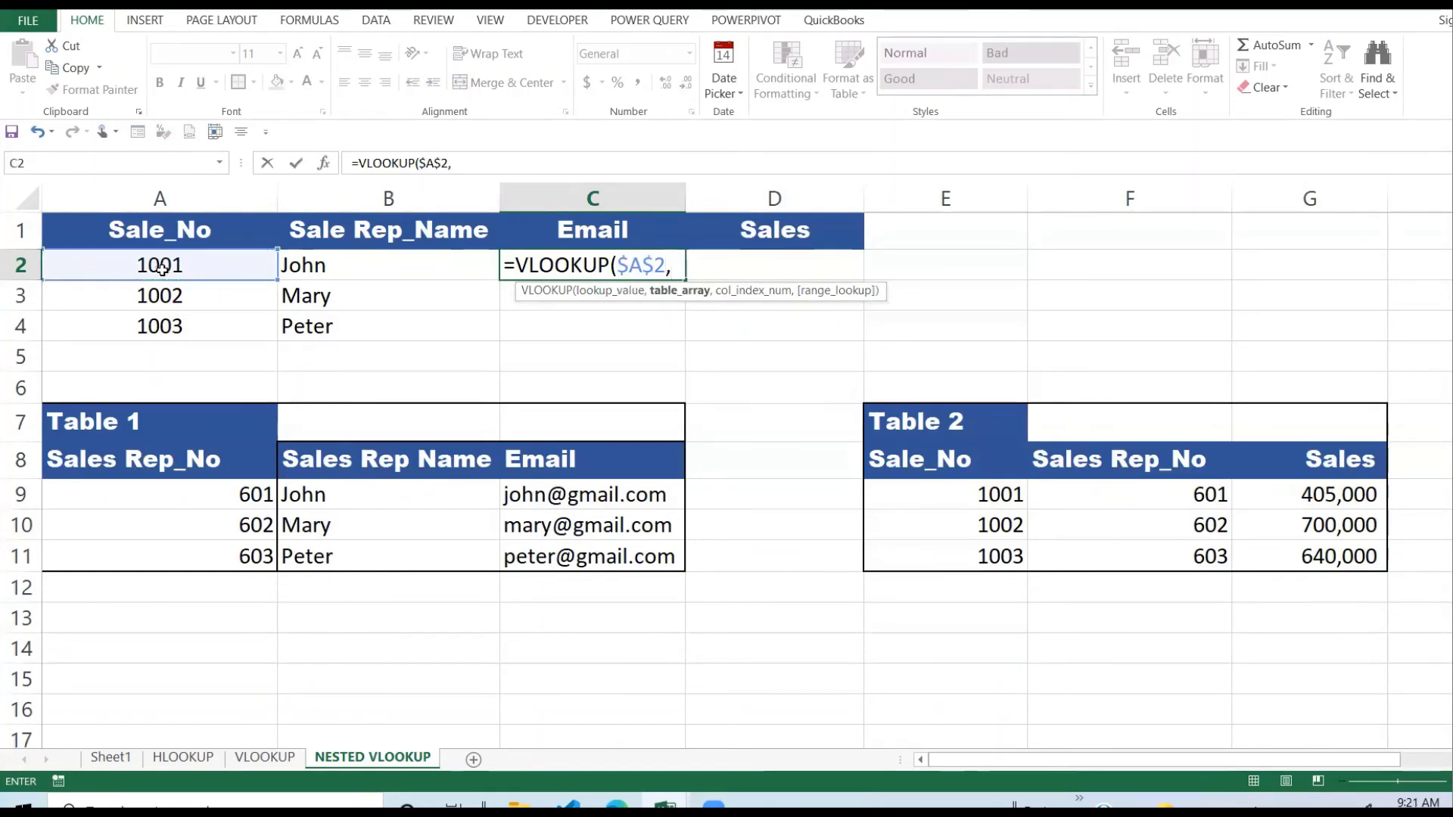
{"action": "left_click_drag", "start_coordinate": [960, 498], "coordinate": [1298, 566]}
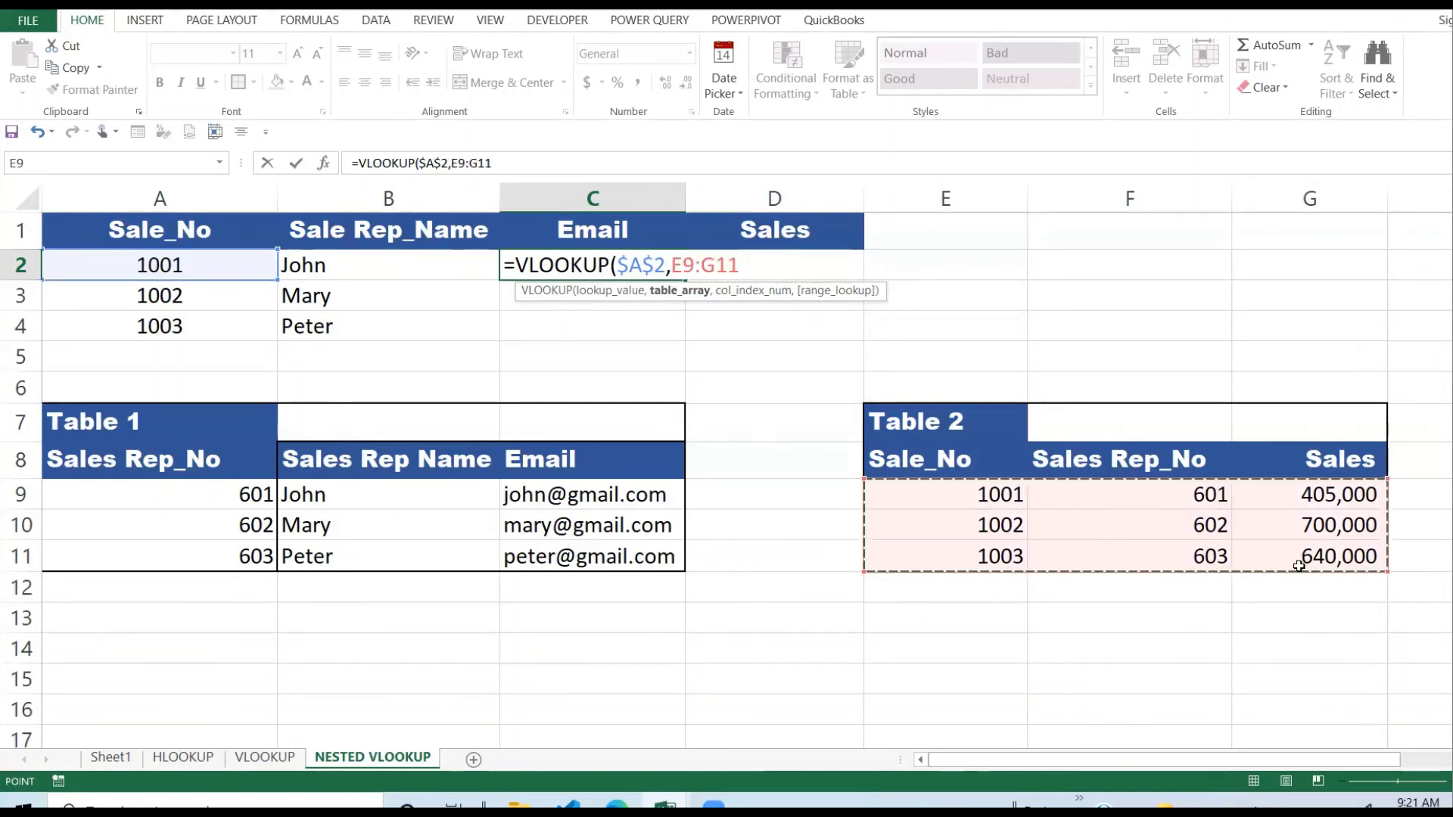
{"action": "key", "text": "F4"}
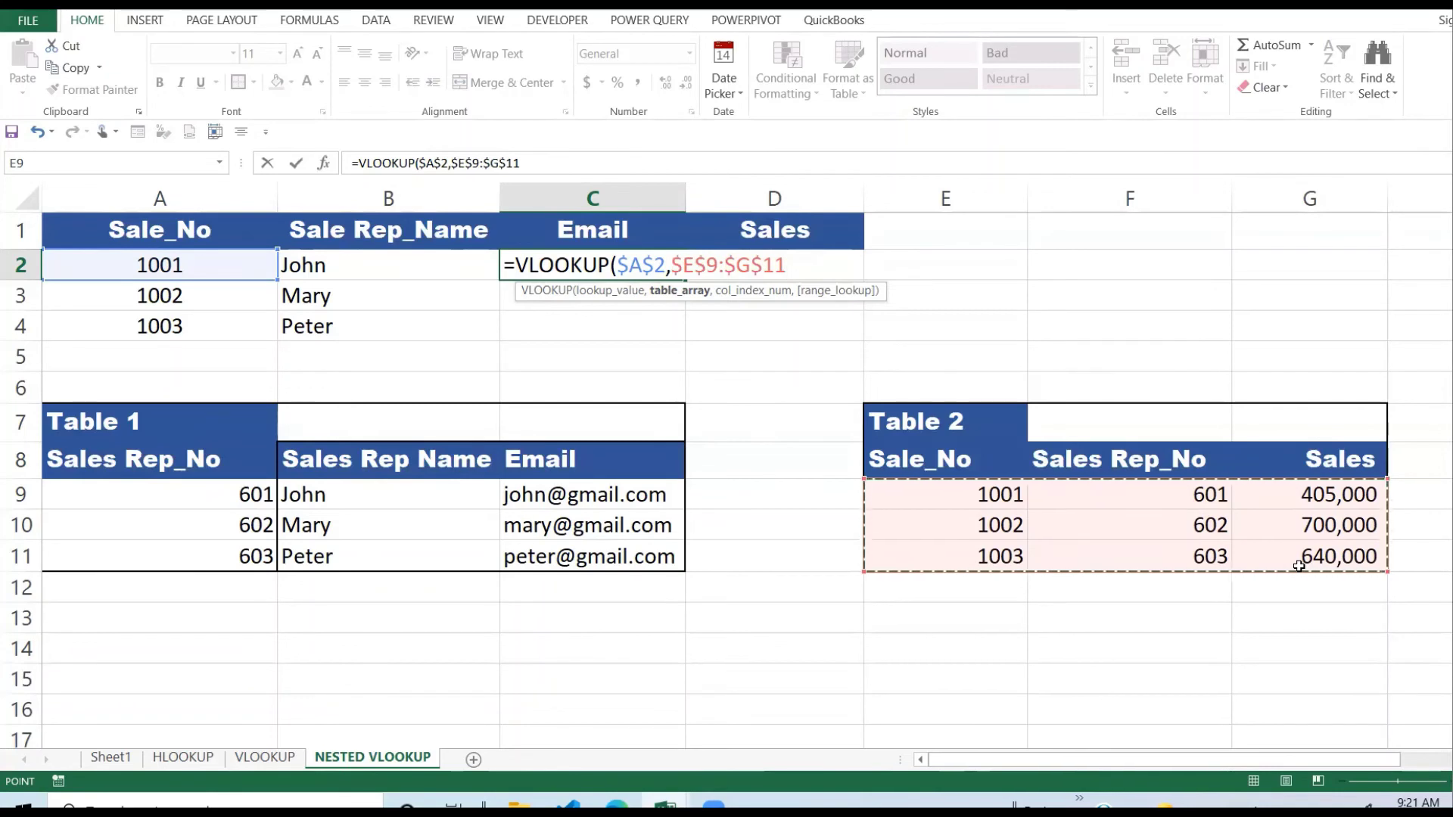
{"action": "type", "text": ","}
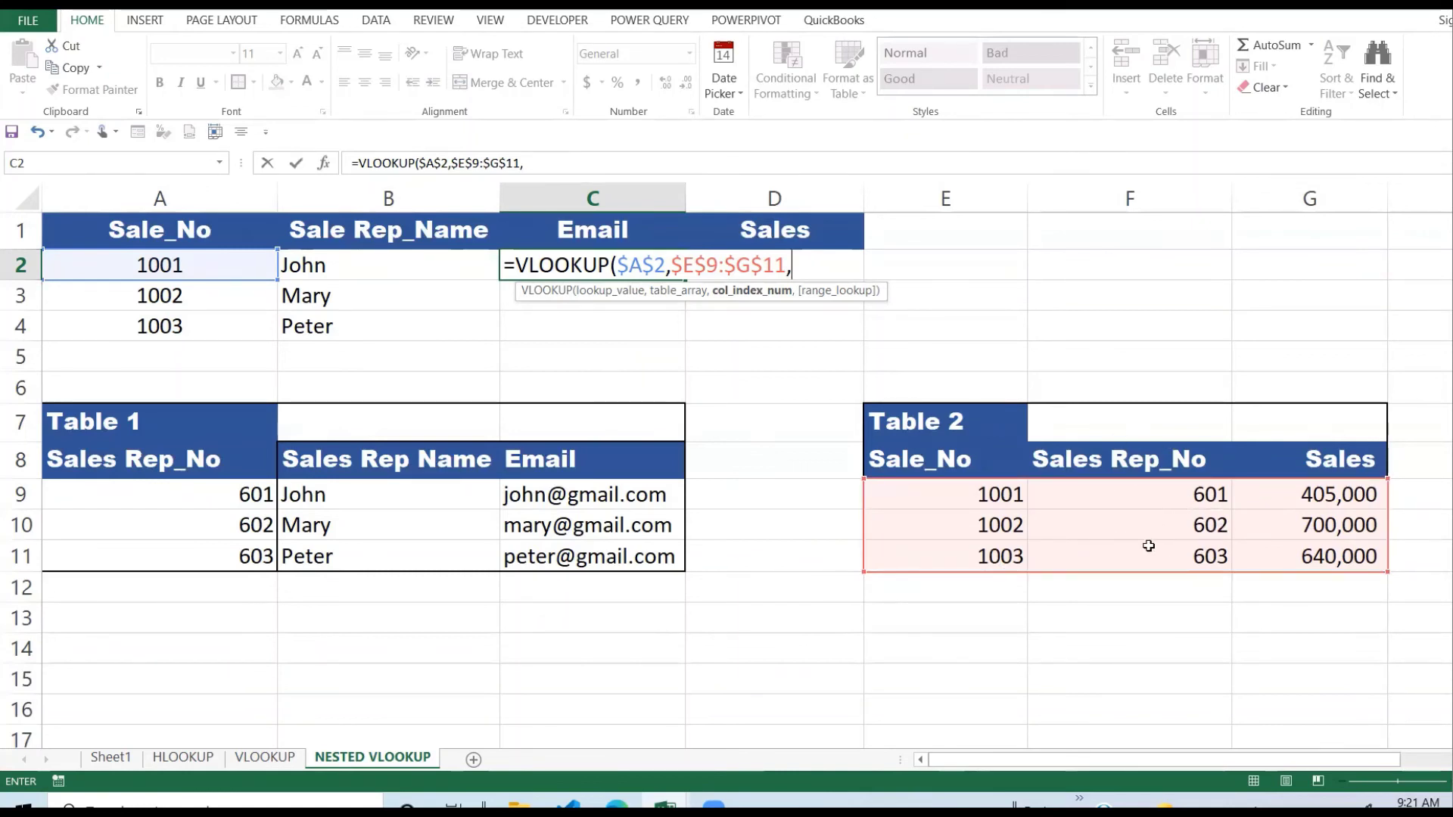
{"action": "type", "text": "2,"}
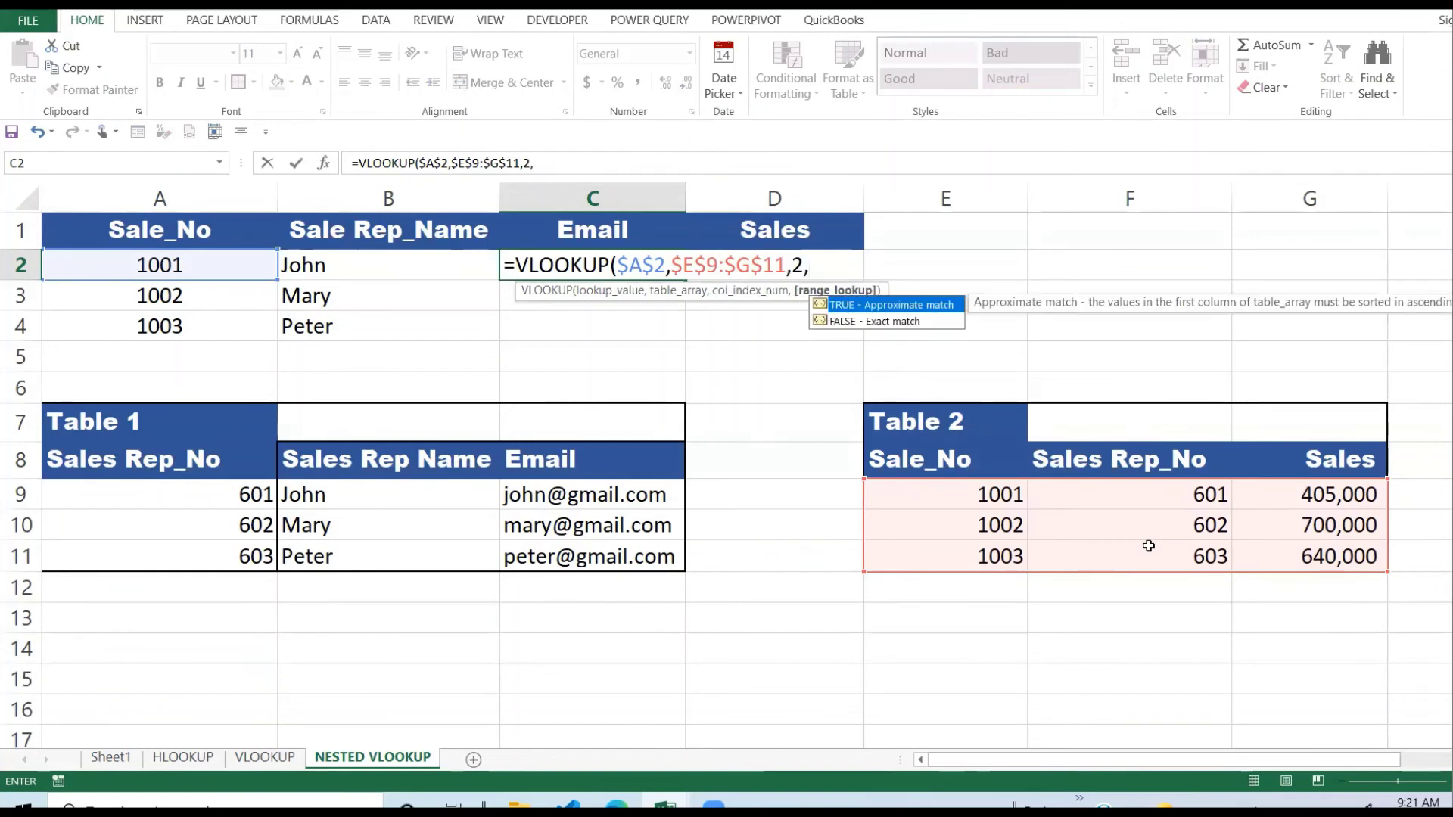
{"action": "type", "text": "F"}
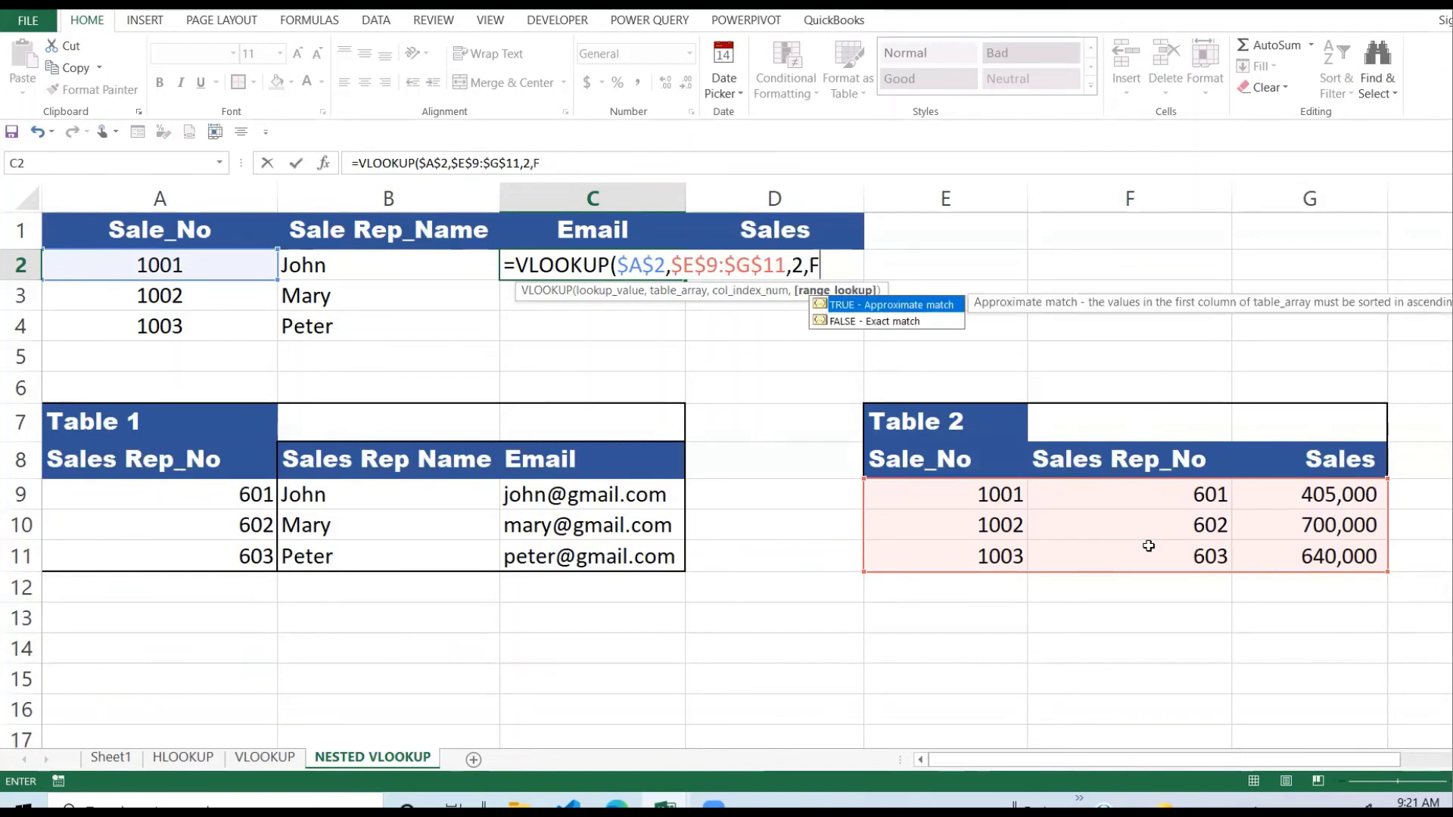
{"action": "double_click", "coordinate": [865, 321]}
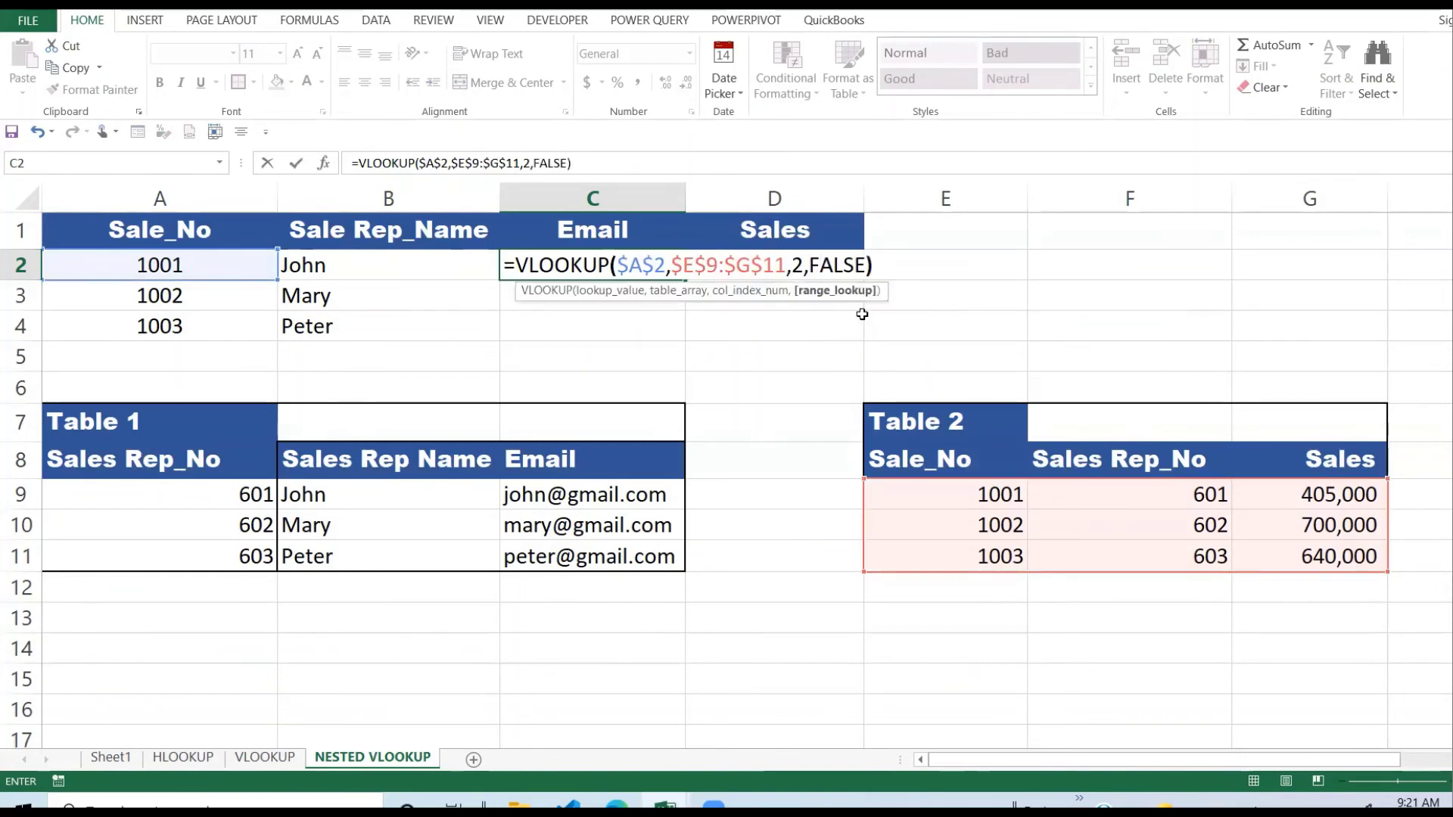
{"action": "key", "text": "Return"}
{"action": "left_click", "coordinate": [658, 264]}
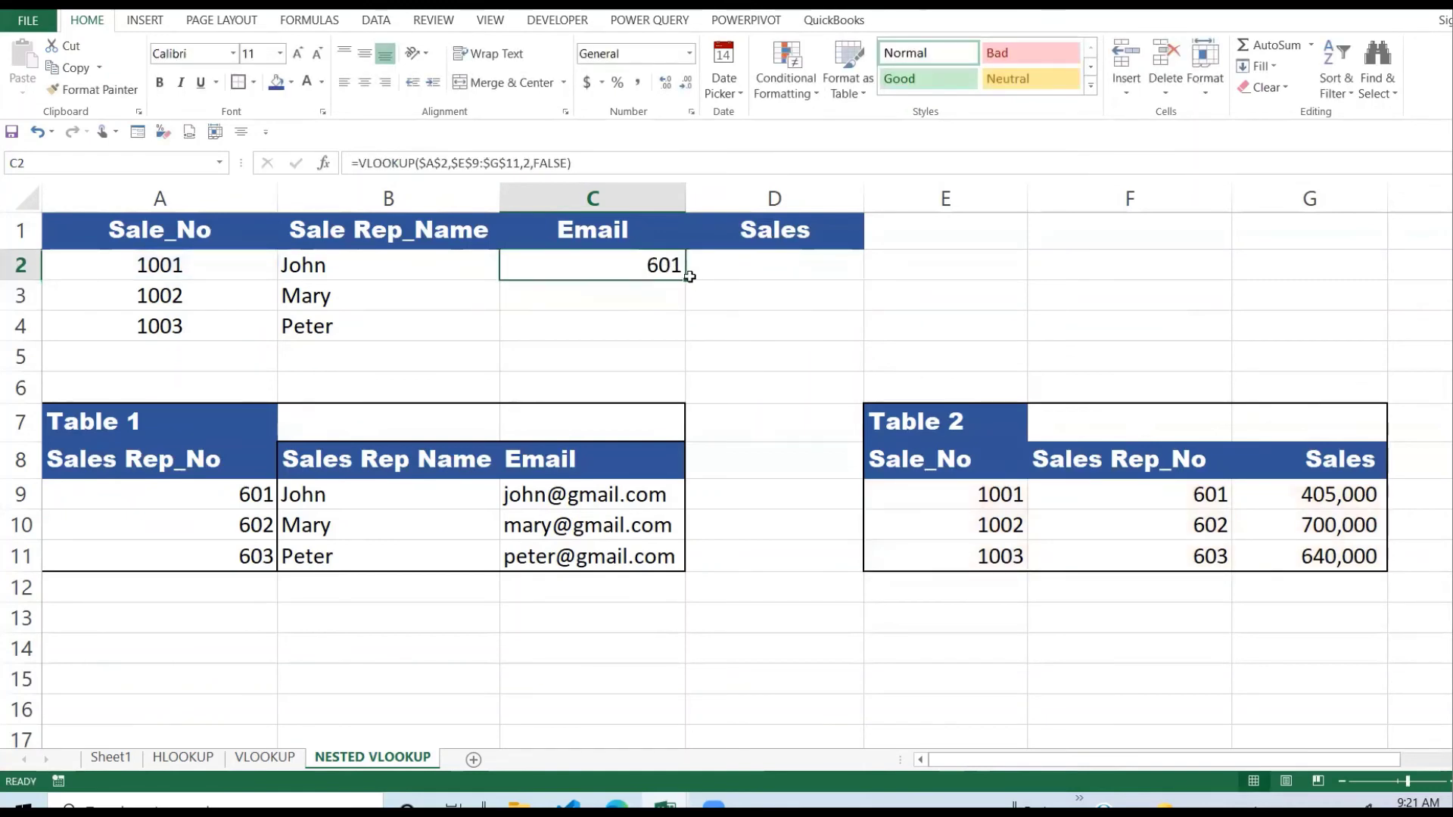
Fill C2's lookup down to C4 and inspect the copied formula in C3
{"action": "left_click_drag", "start_coordinate": [686, 282], "coordinate": [683, 337]}
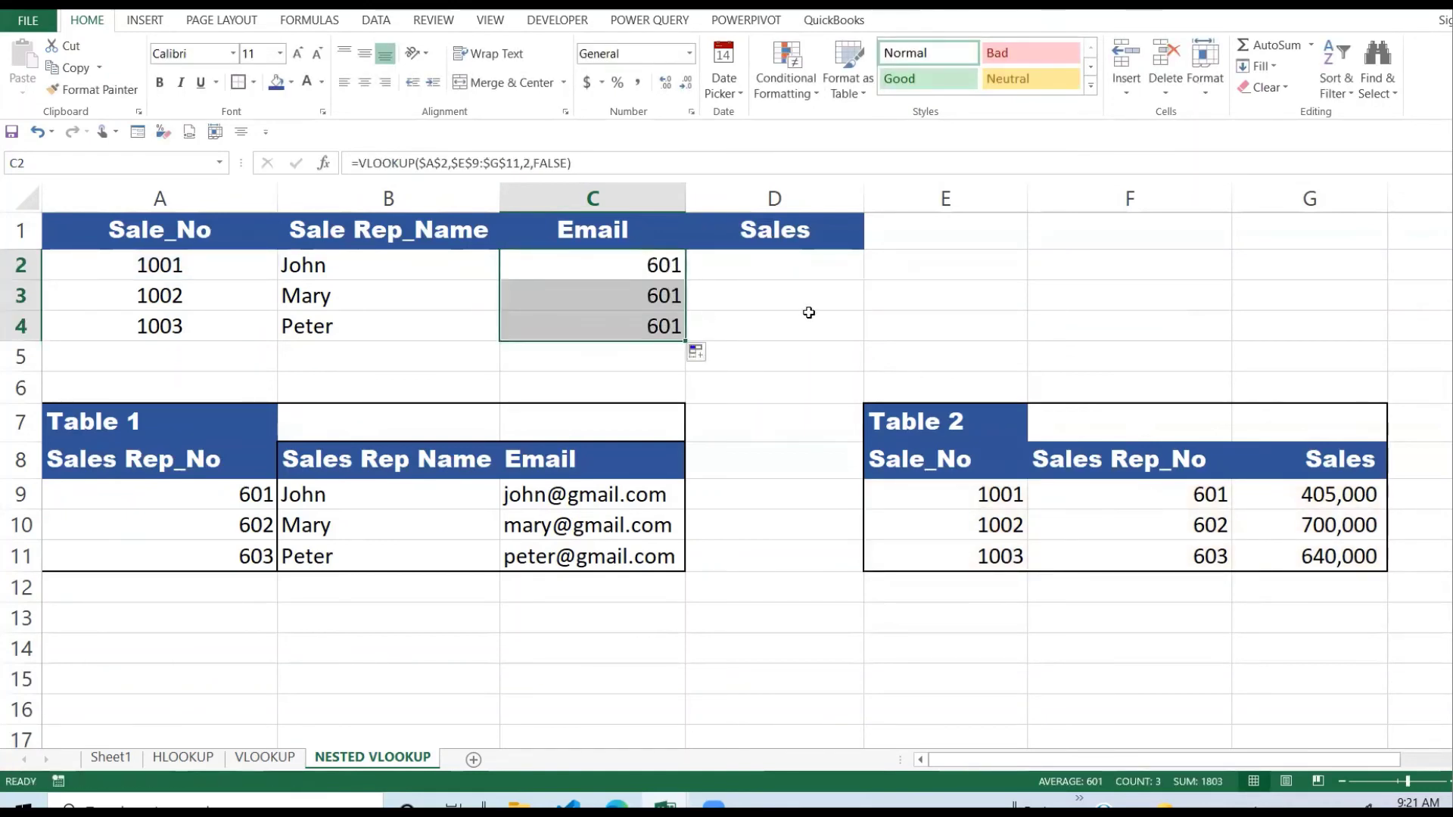
{"action": "left_click", "coordinate": [642, 266]}
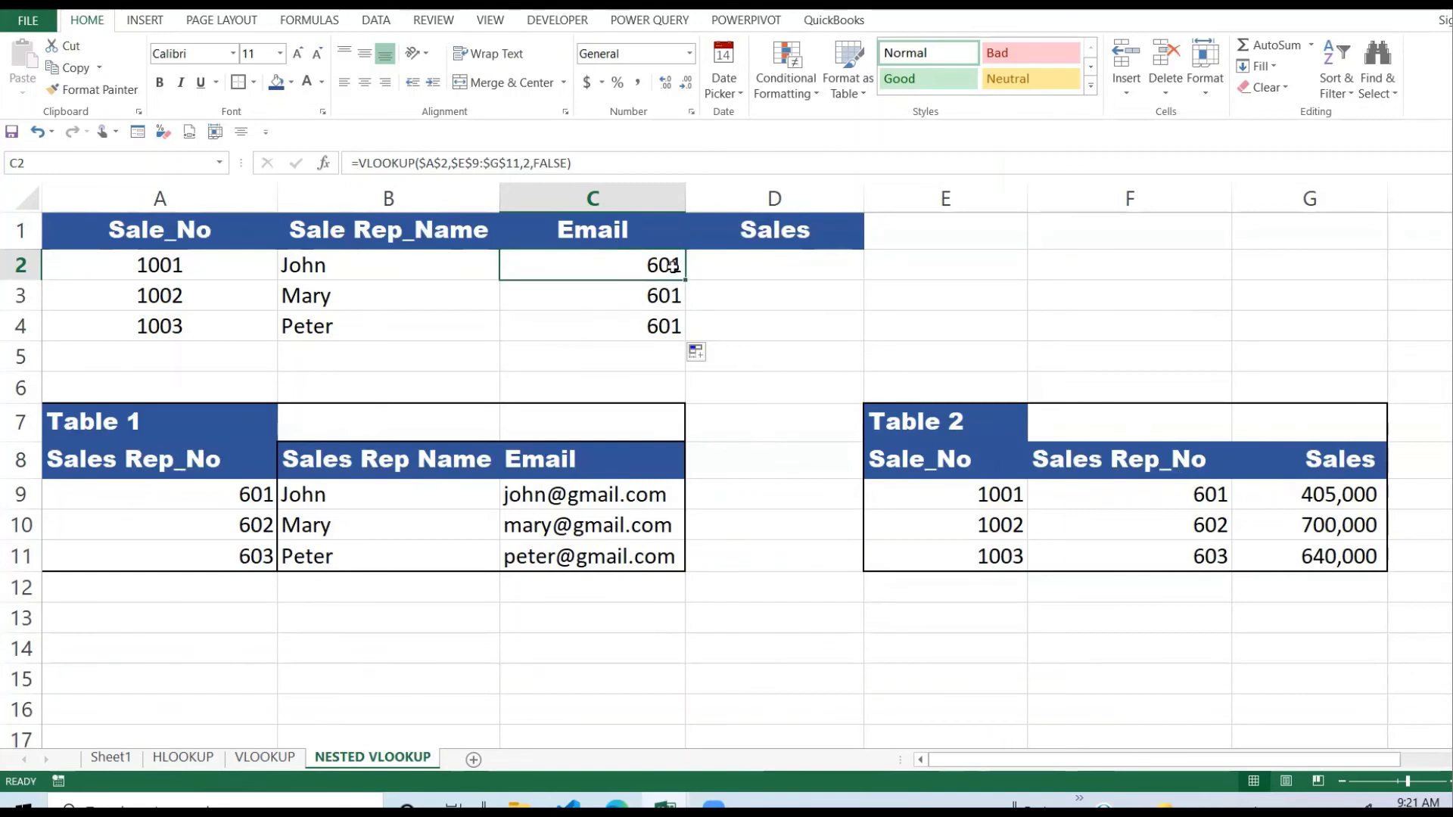
{"action": "left_click", "coordinate": [672, 308]}
{"action": "left_click", "coordinate": [664, 266]}
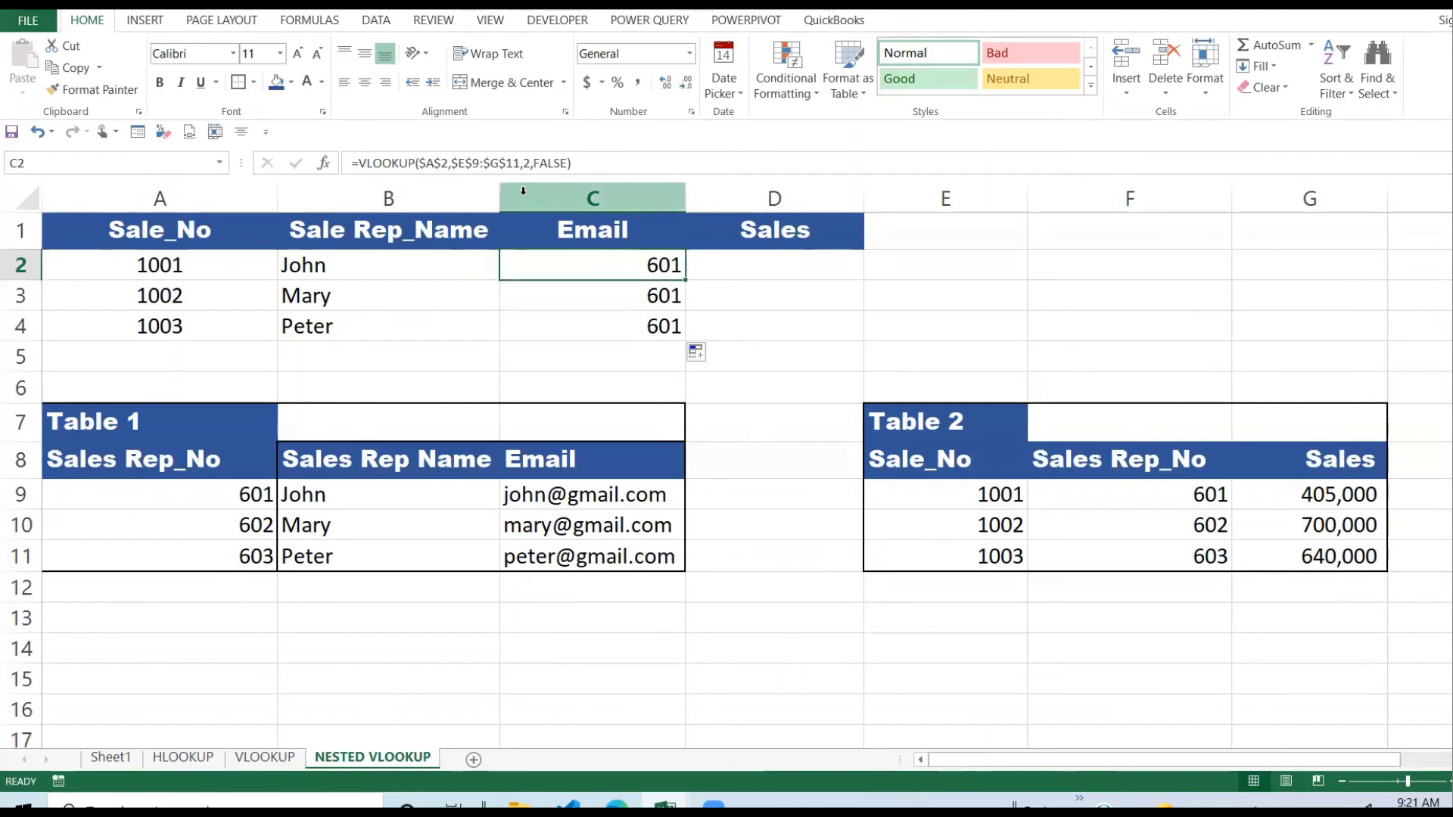
Change C2's lookup value to $A2 and refill C3:C4 so they show 602 and 603
{"action": "left_click", "coordinate": [441, 165]}
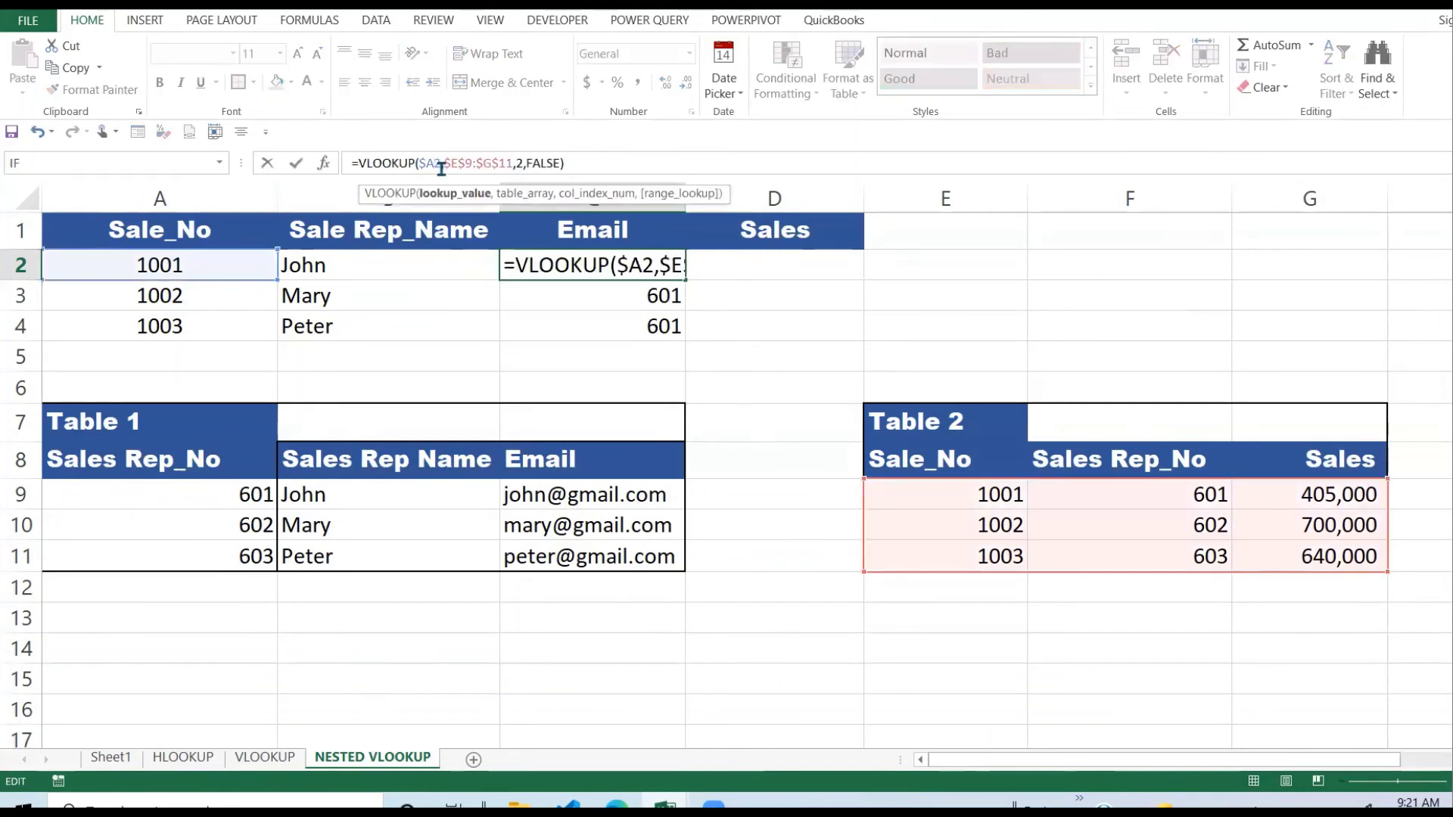
{"action": "left_click", "coordinate": [427, 162]}
{"action": "key", "text": "Return"}
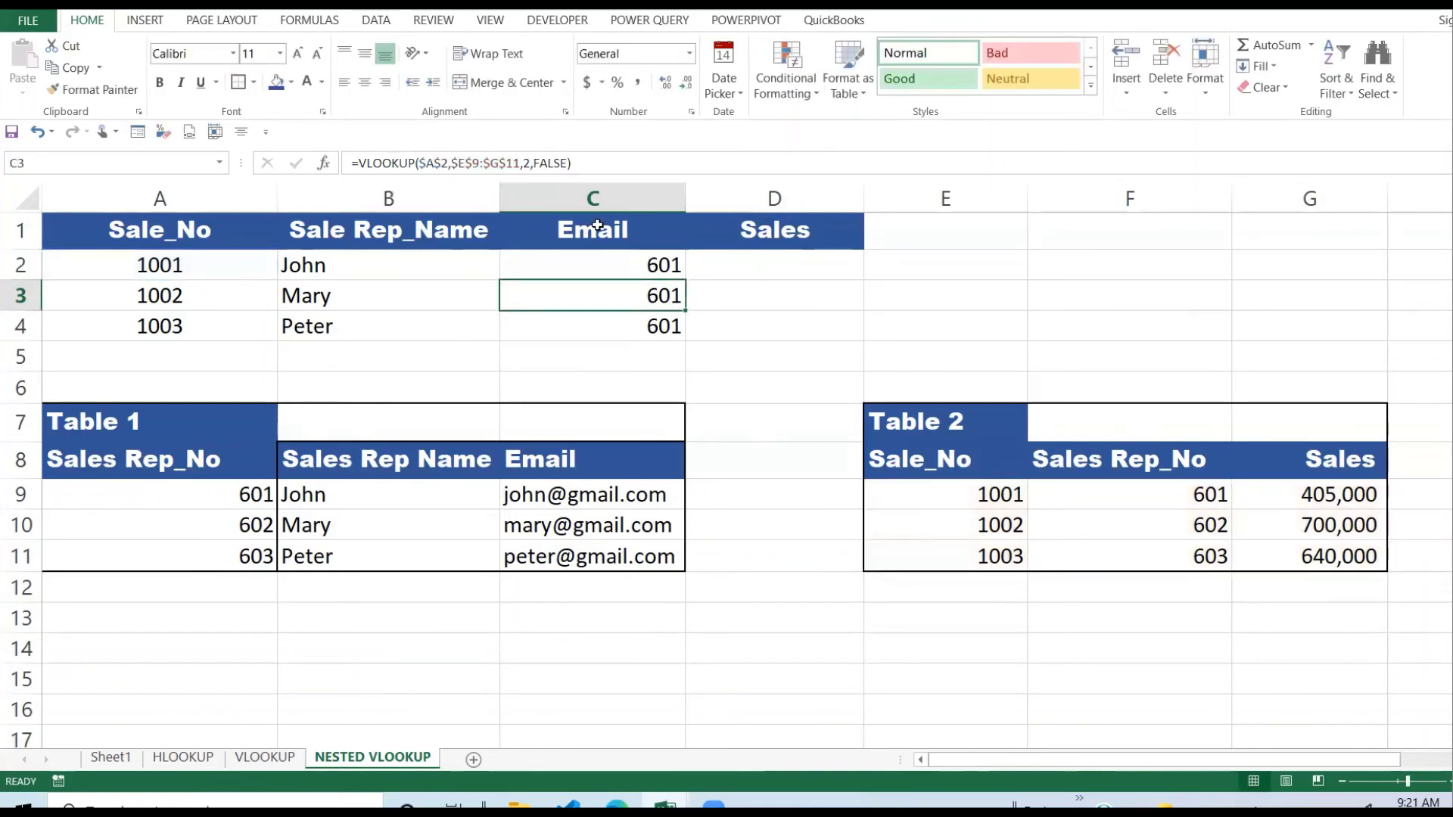
{"action": "left_click", "coordinate": [586, 259]}
{"action": "left_click_drag", "start_coordinate": [684, 276], "coordinate": [675, 328]}
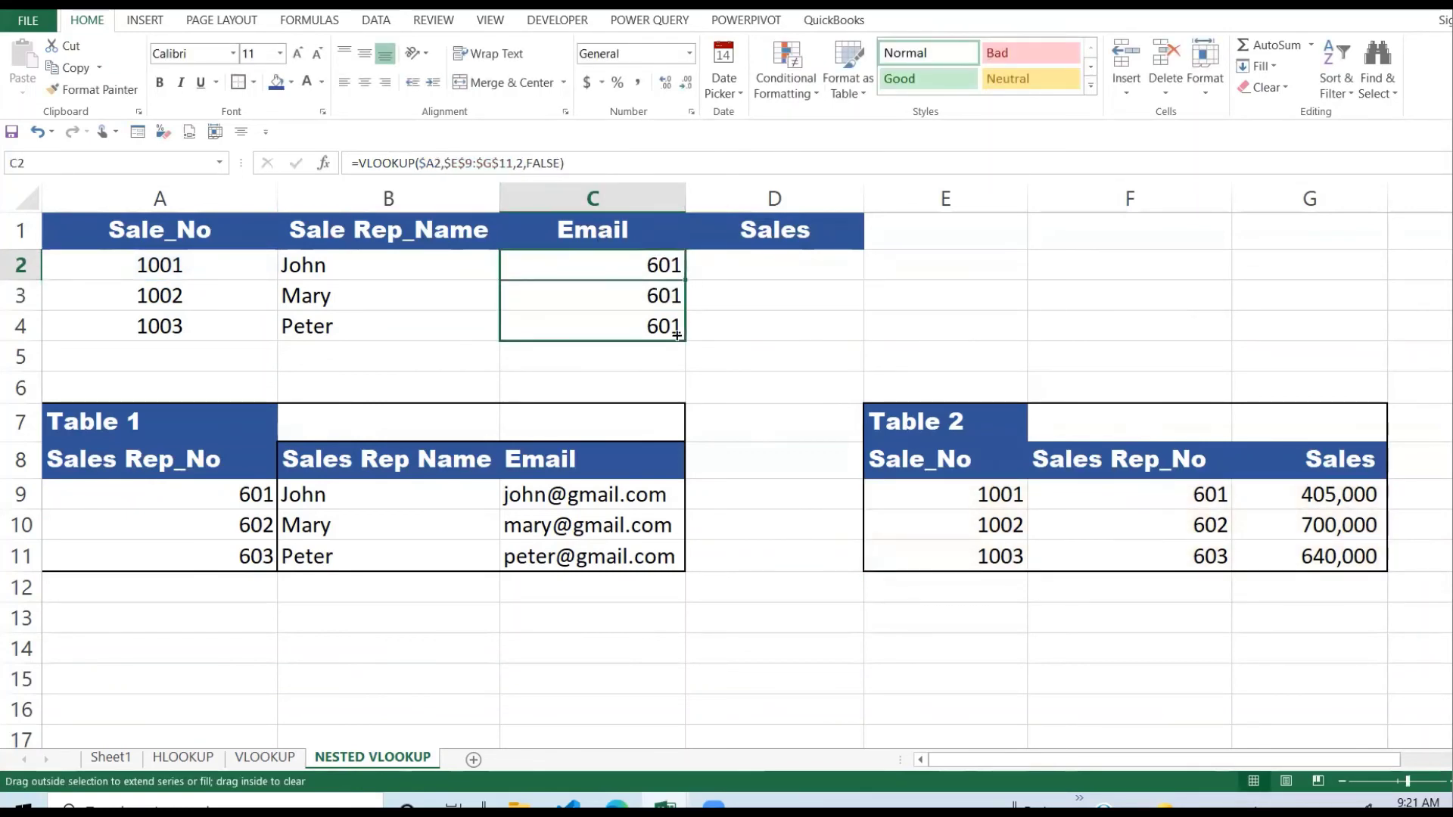
{"action": "left_click", "coordinate": [775, 292]}
Trace the rep numbers from Table 2 to Mary's row and email in Table 1
{"action": "left_click_drag", "start_coordinate": [651, 264], "coordinate": [654, 331]}
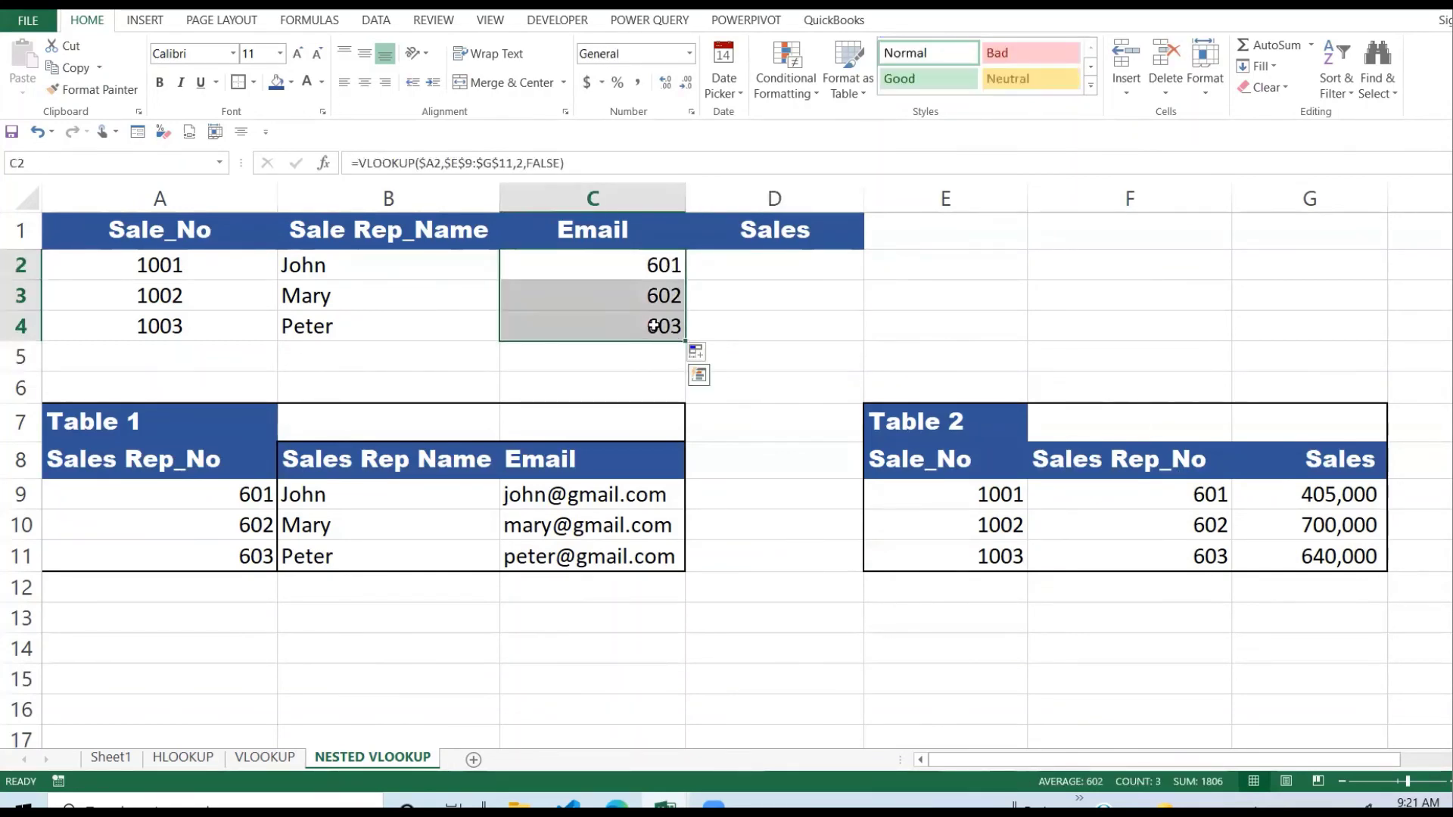
{"action": "left_click_drag", "start_coordinate": [1204, 494], "coordinate": [1193, 548]}
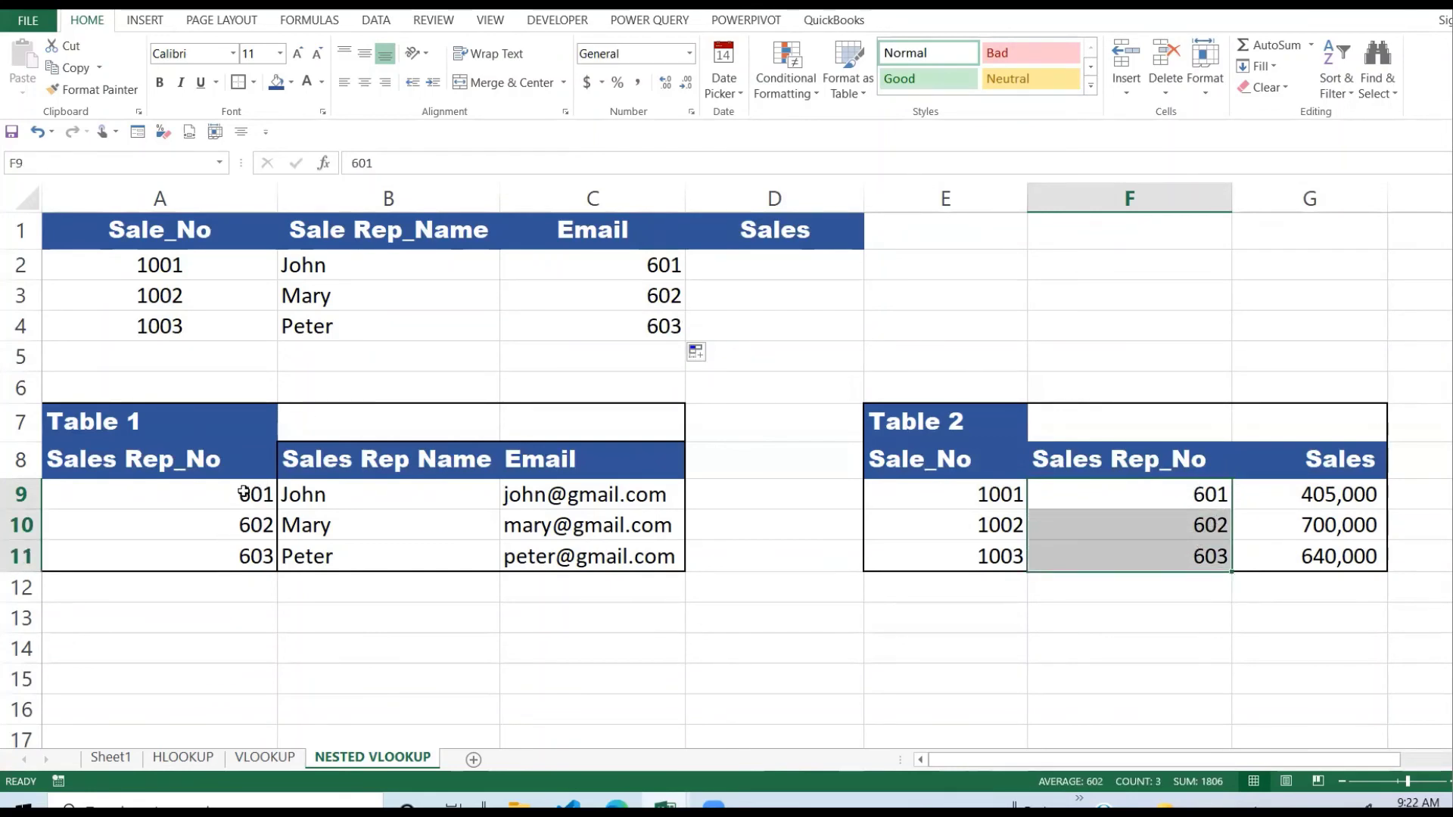
{"action": "left_click_drag", "start_coordinate": [244, 492], "coordinate": [247, 556]}
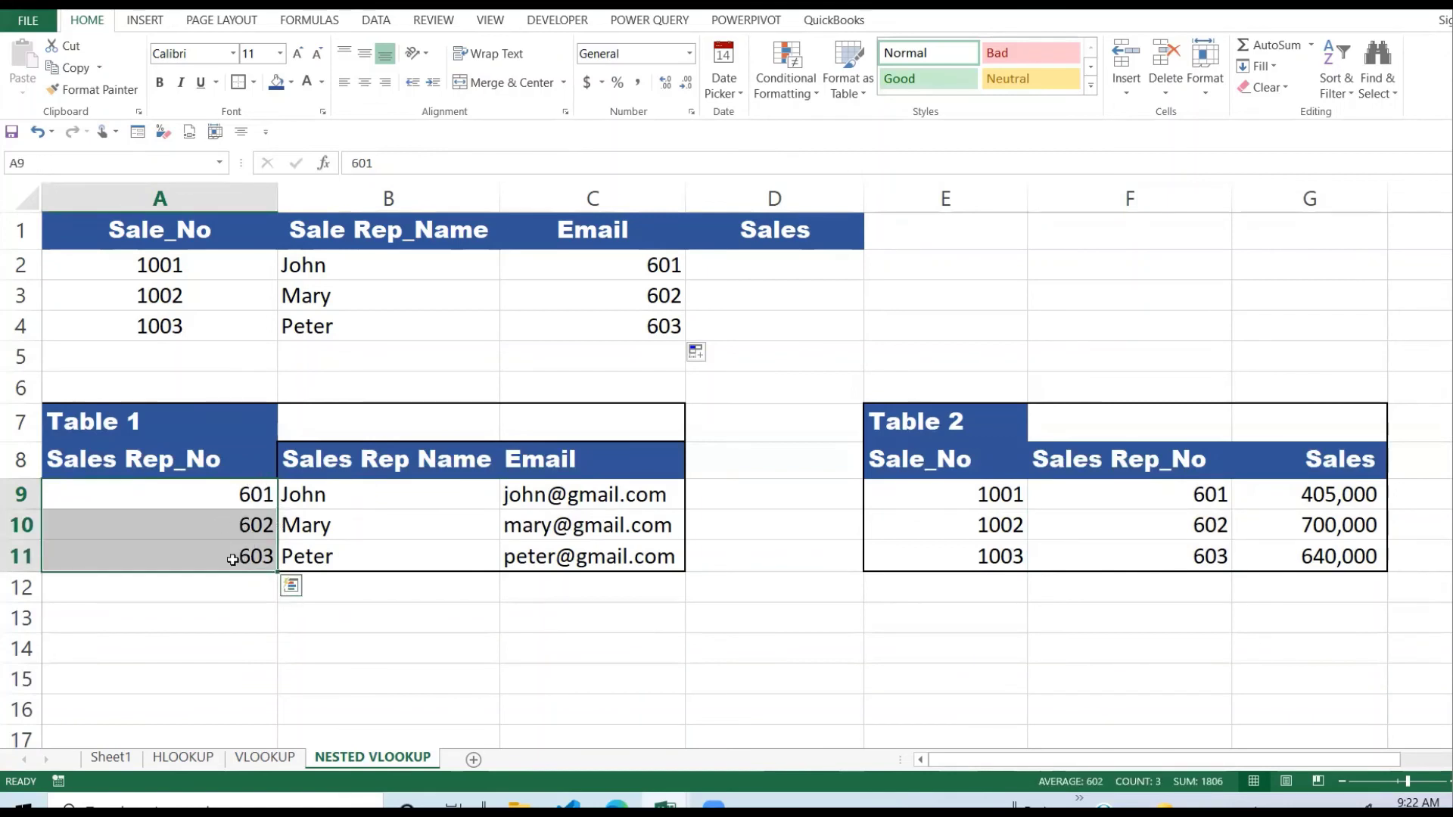
{"action": "left_click", "coordinate": [241, 527]}
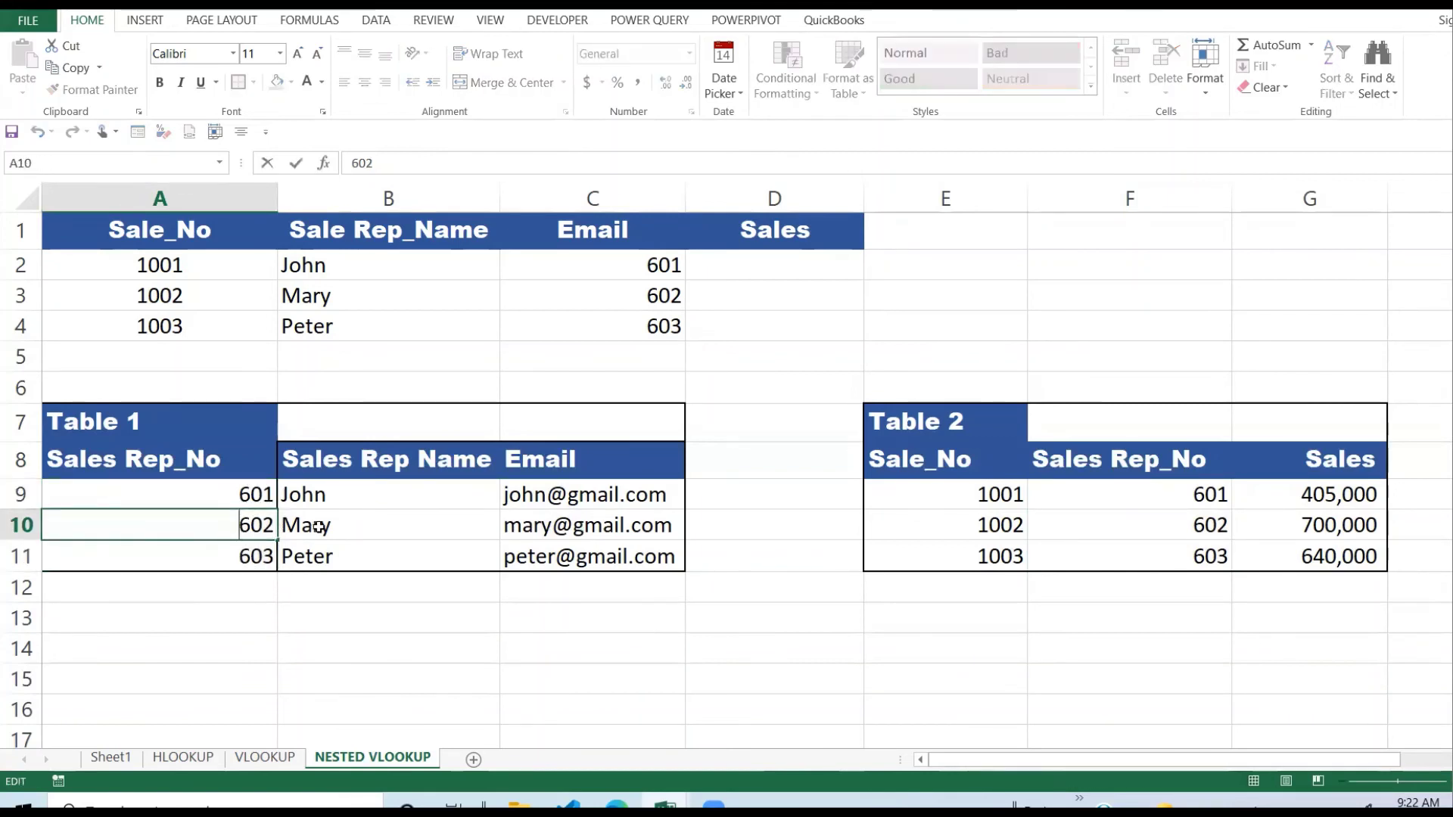
{"action": "left_click", "coordinate": [318, 527]}
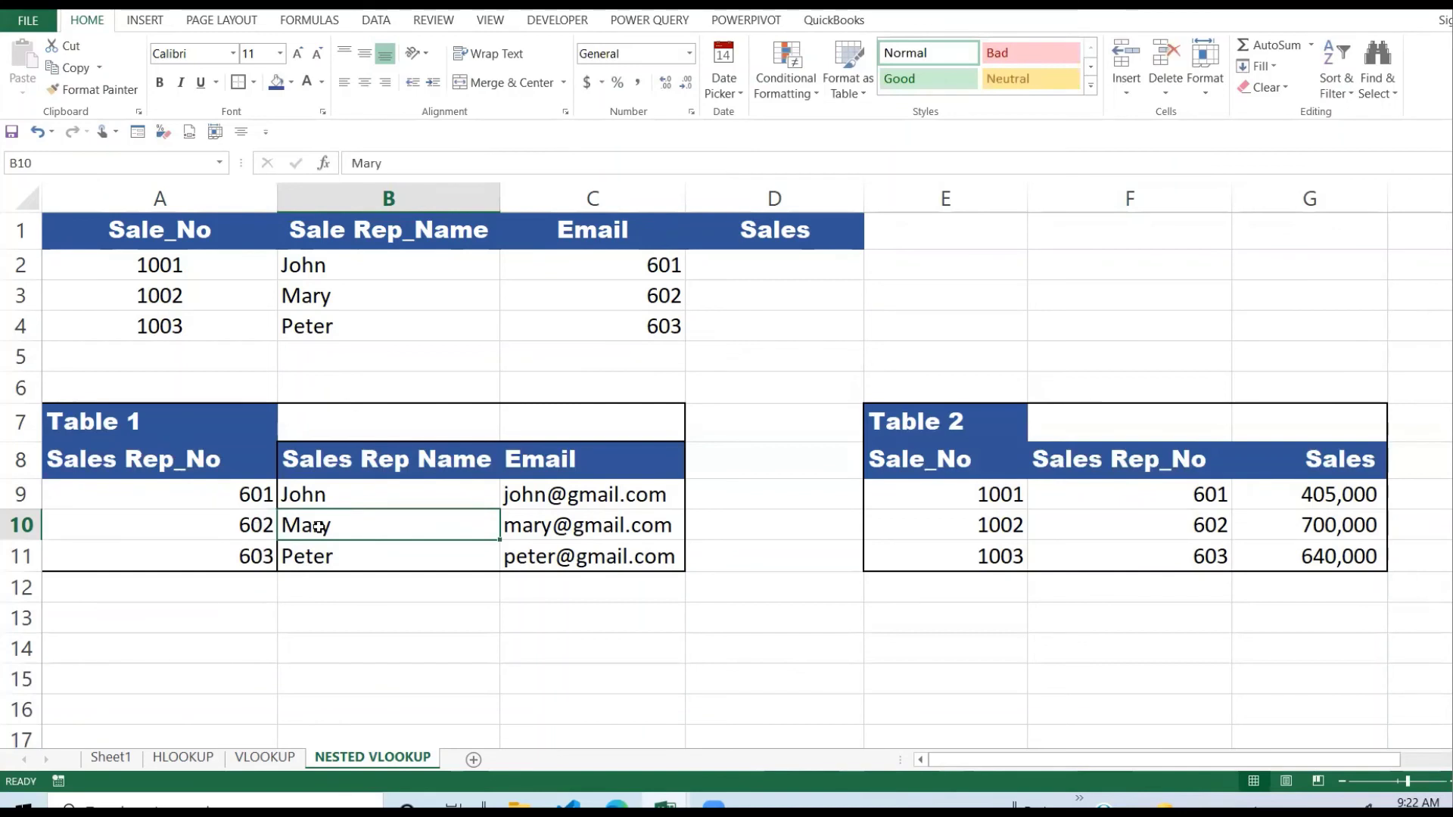
{"action": "left_click", "coordinate": [533, 532]}
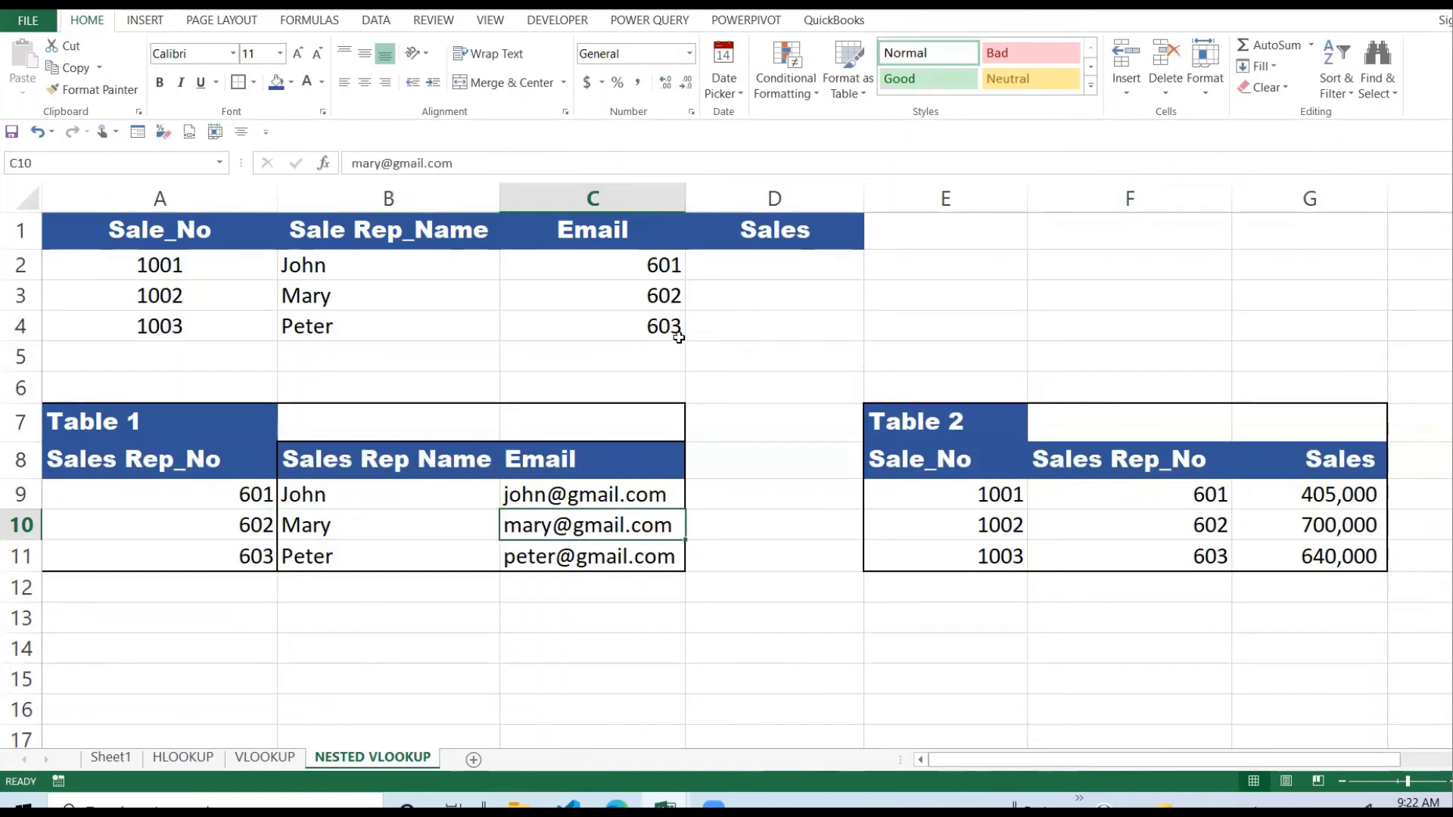
{"action": "left_click", "coordinate": [660, 267]}
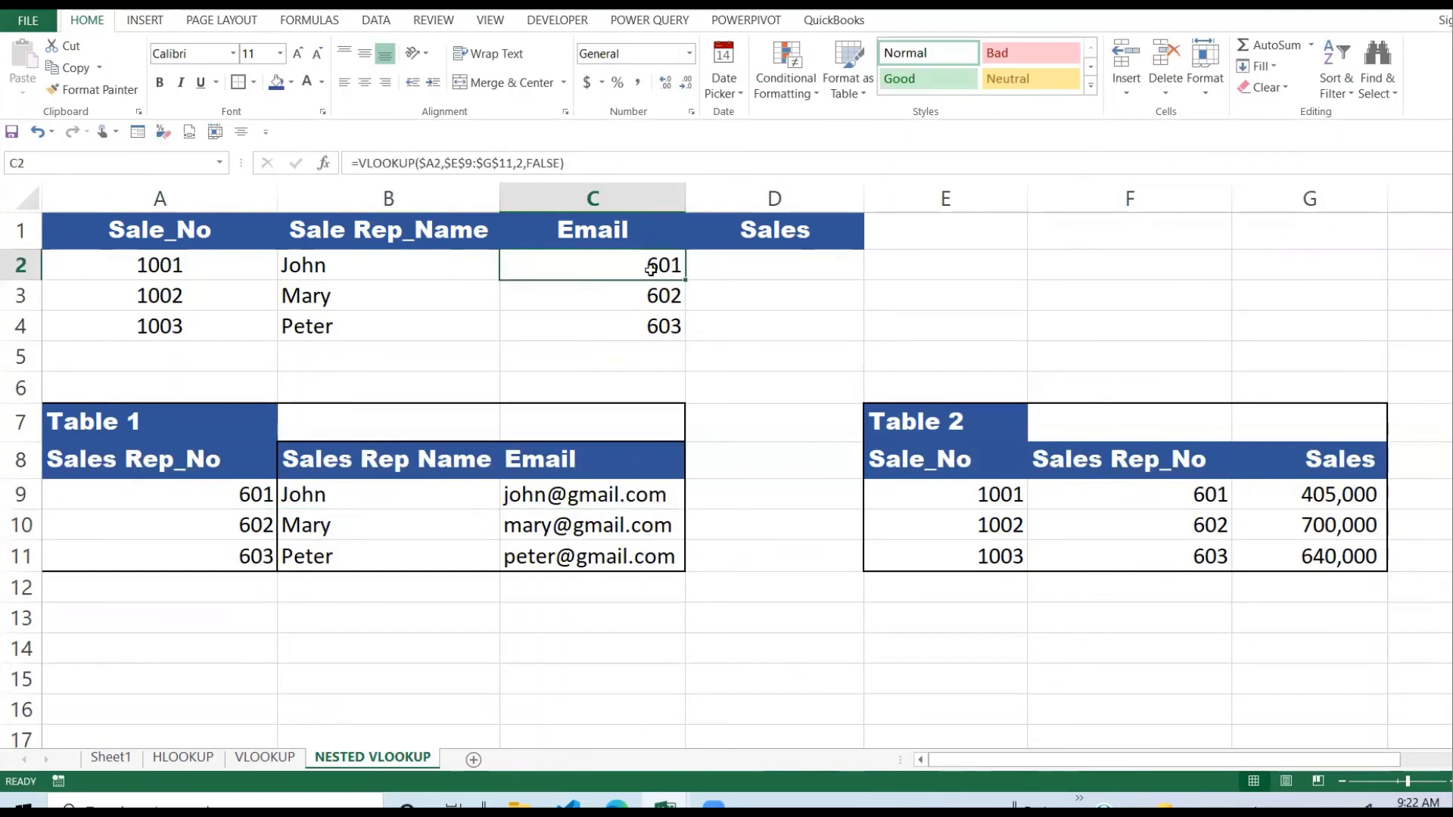
{"action": "left_click_drag", "start_coordinate": [150, 490], "coordinate": [568, 560]}
{"action": "left_click", "coordinate": [603, 257]}
Wrap C2's lookup in an outer VLOOKUP into $A$9:$C$11, column 3, FALSE
{"action": "left_click", "coordinate": [360, 165]}
{"action": "type", "text": "VLOO"}
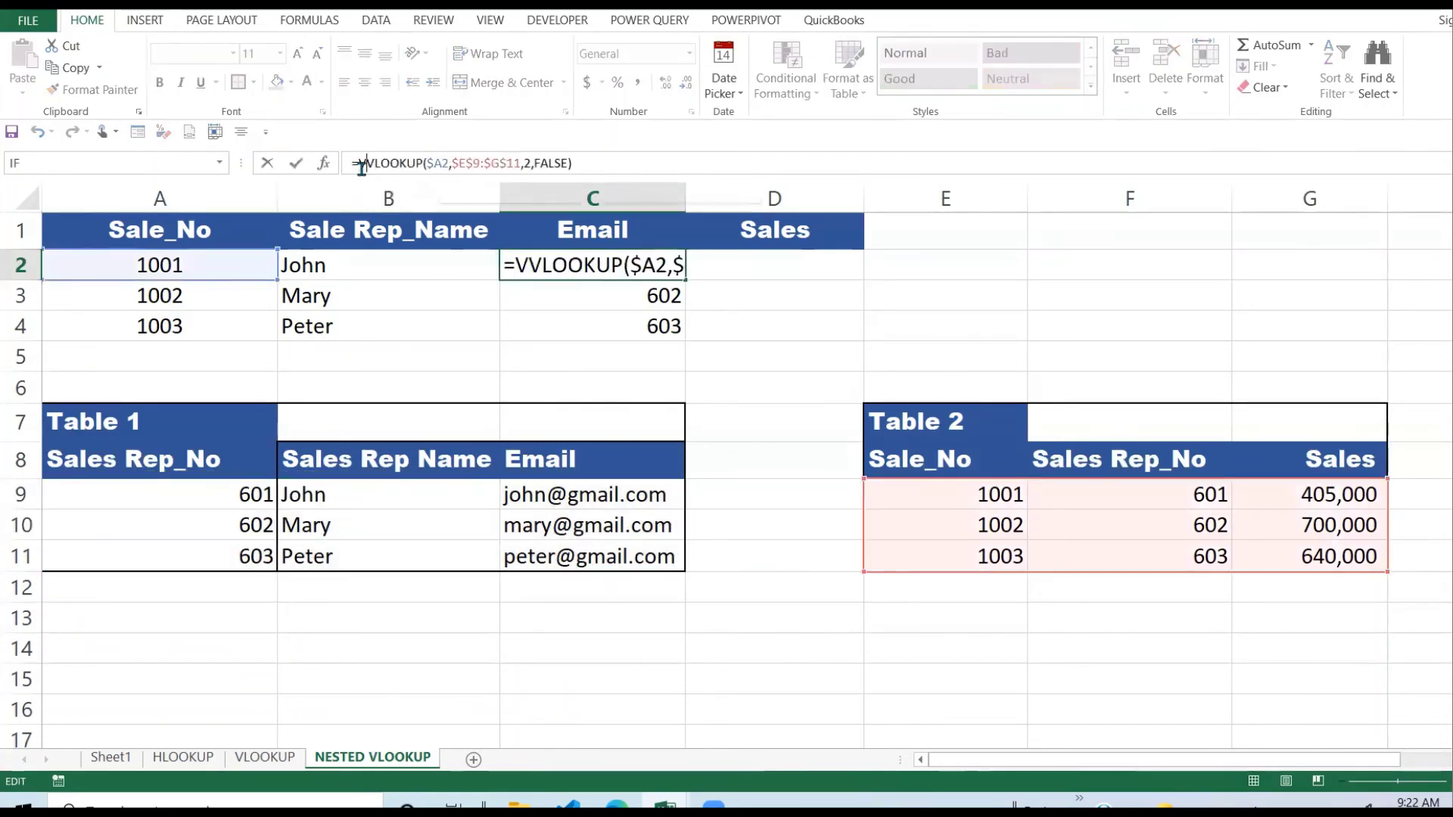
{"action": "type", "text": "KUP"}
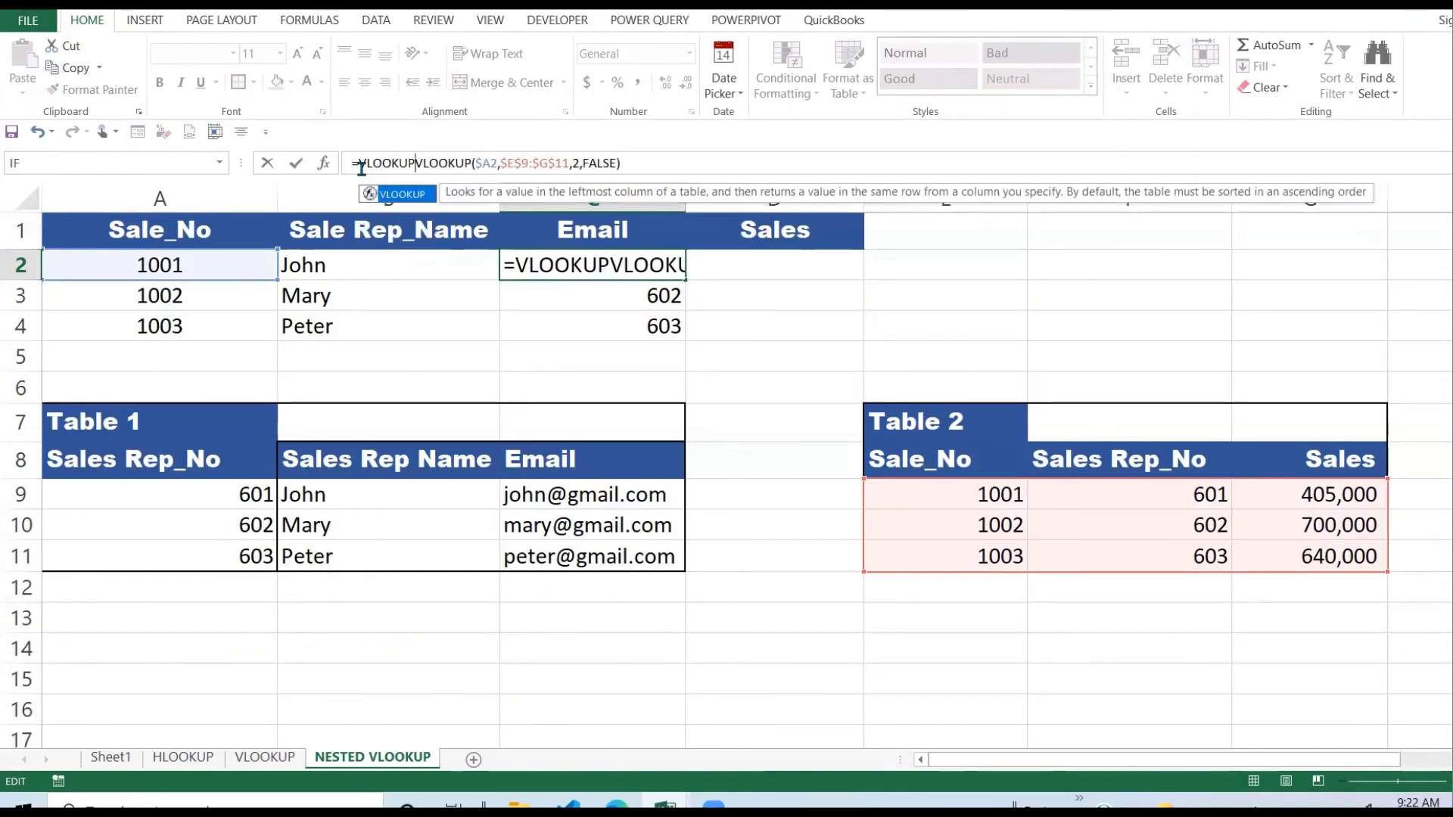
{"action": "type", "text": "("}
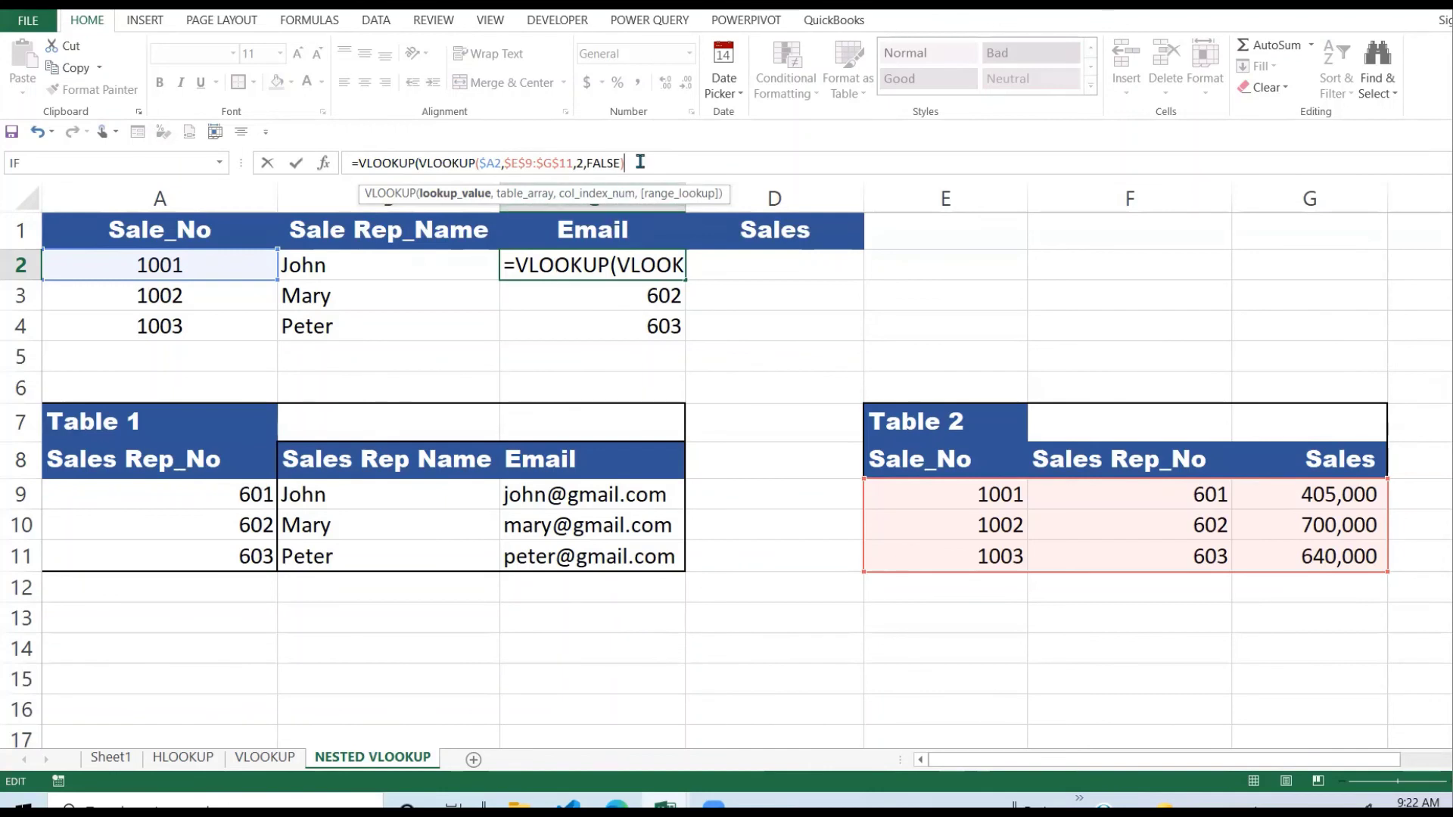
{"action": "type", "text": ","}
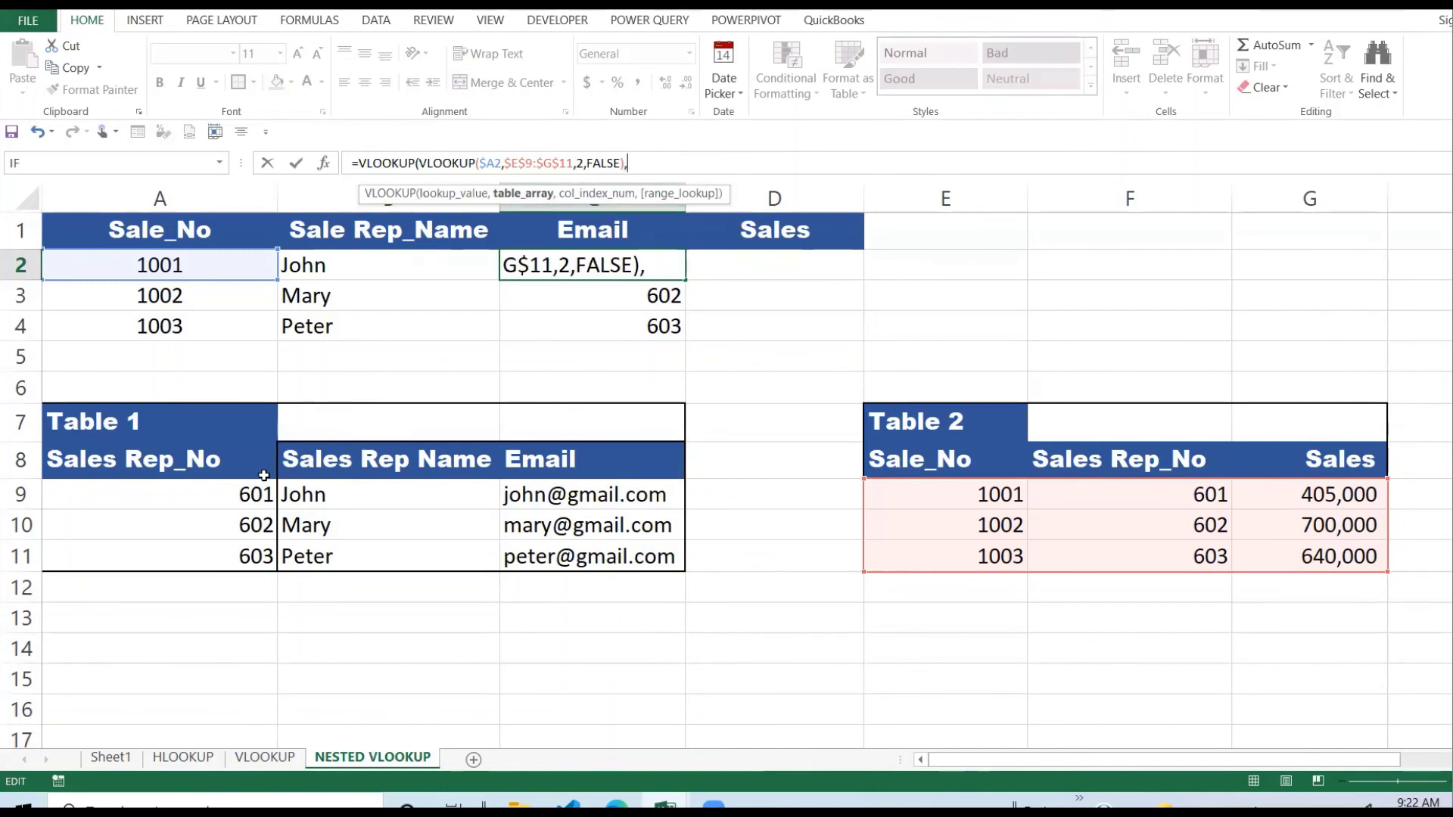
{"action": "left_click_drag", "start_coordinate": [198, 489], "coordinate": [610, 556]}
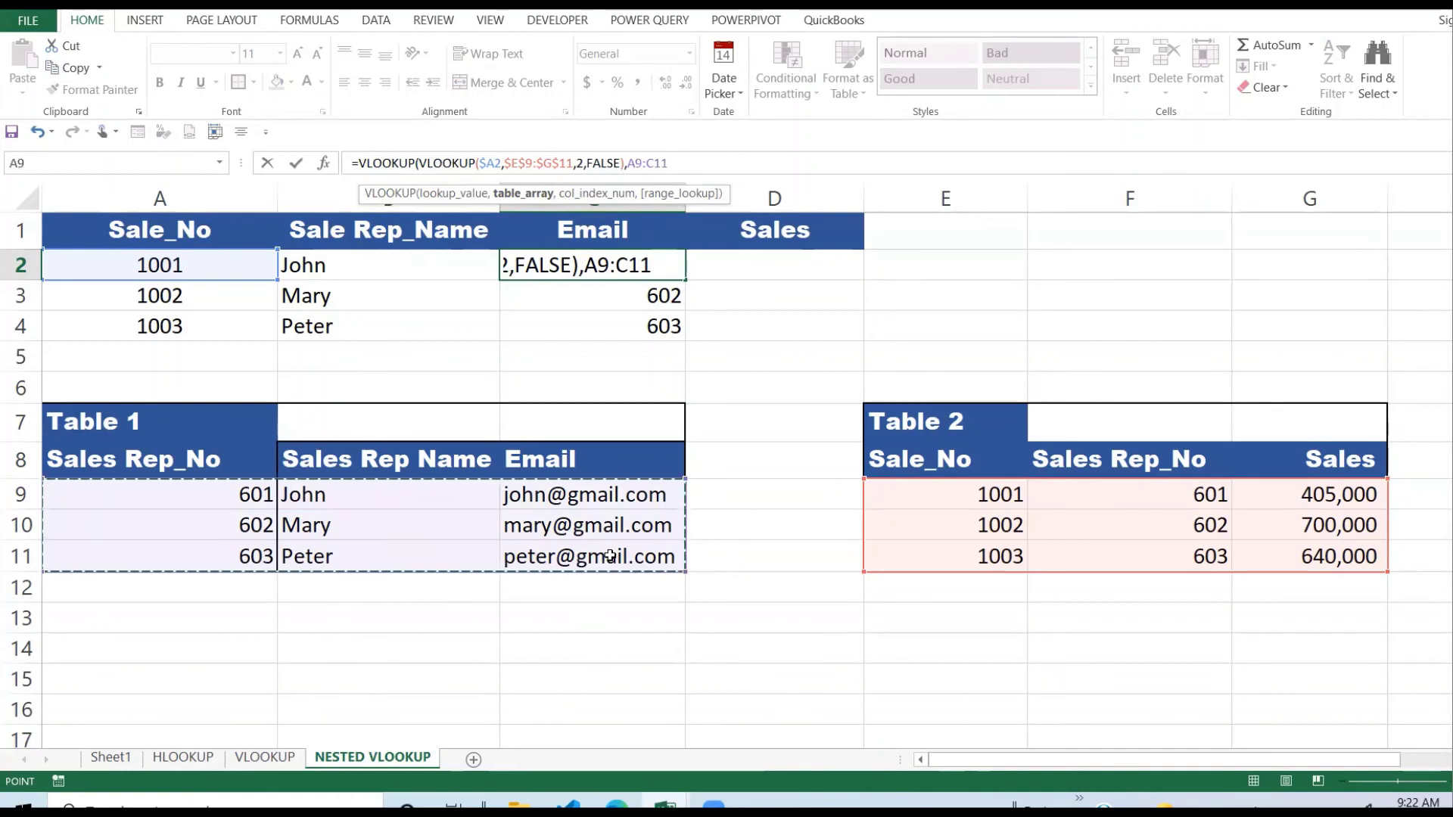
{"action": "key", "text": "F4"}
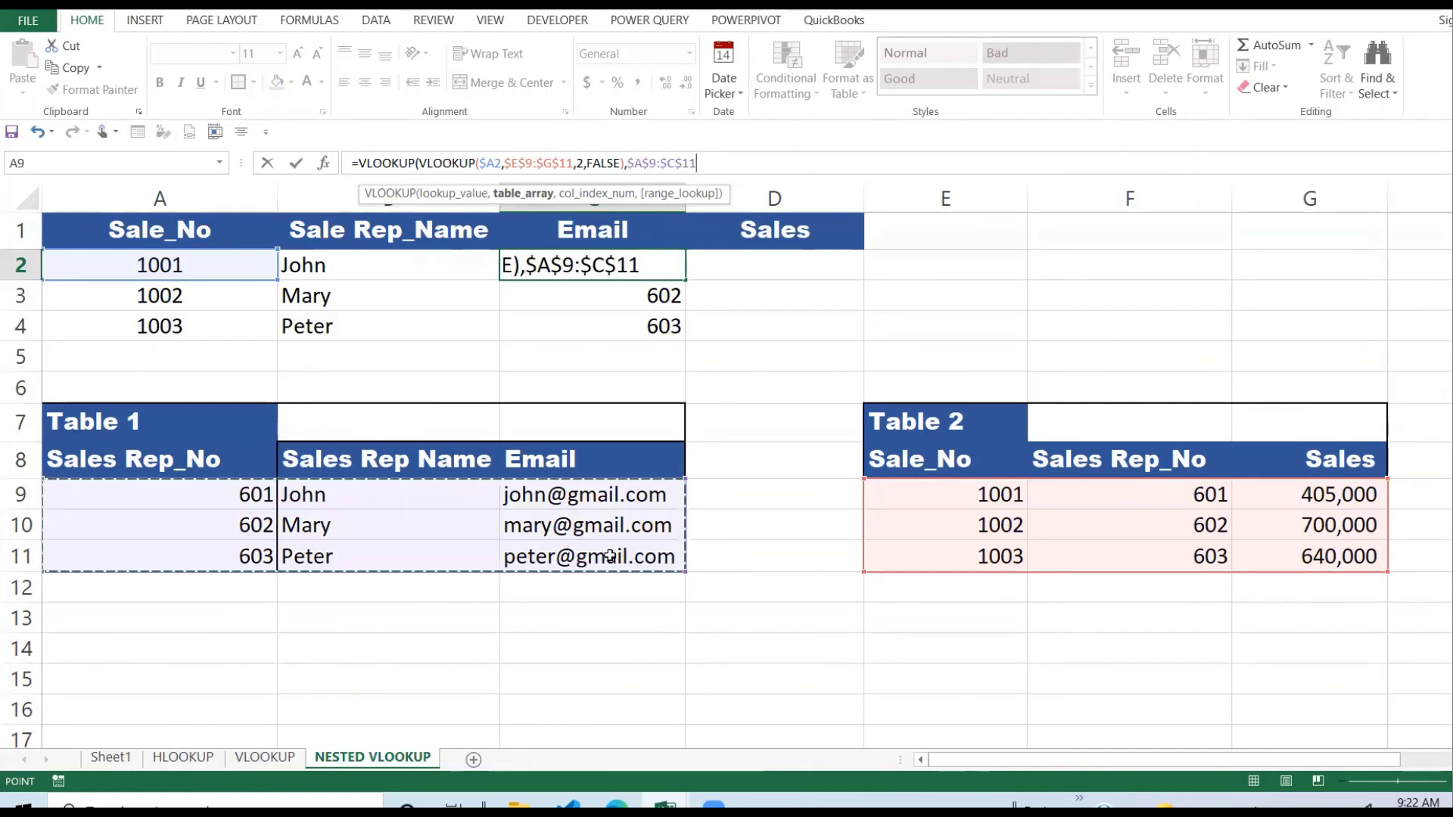
{"action": "type", "text": ","}
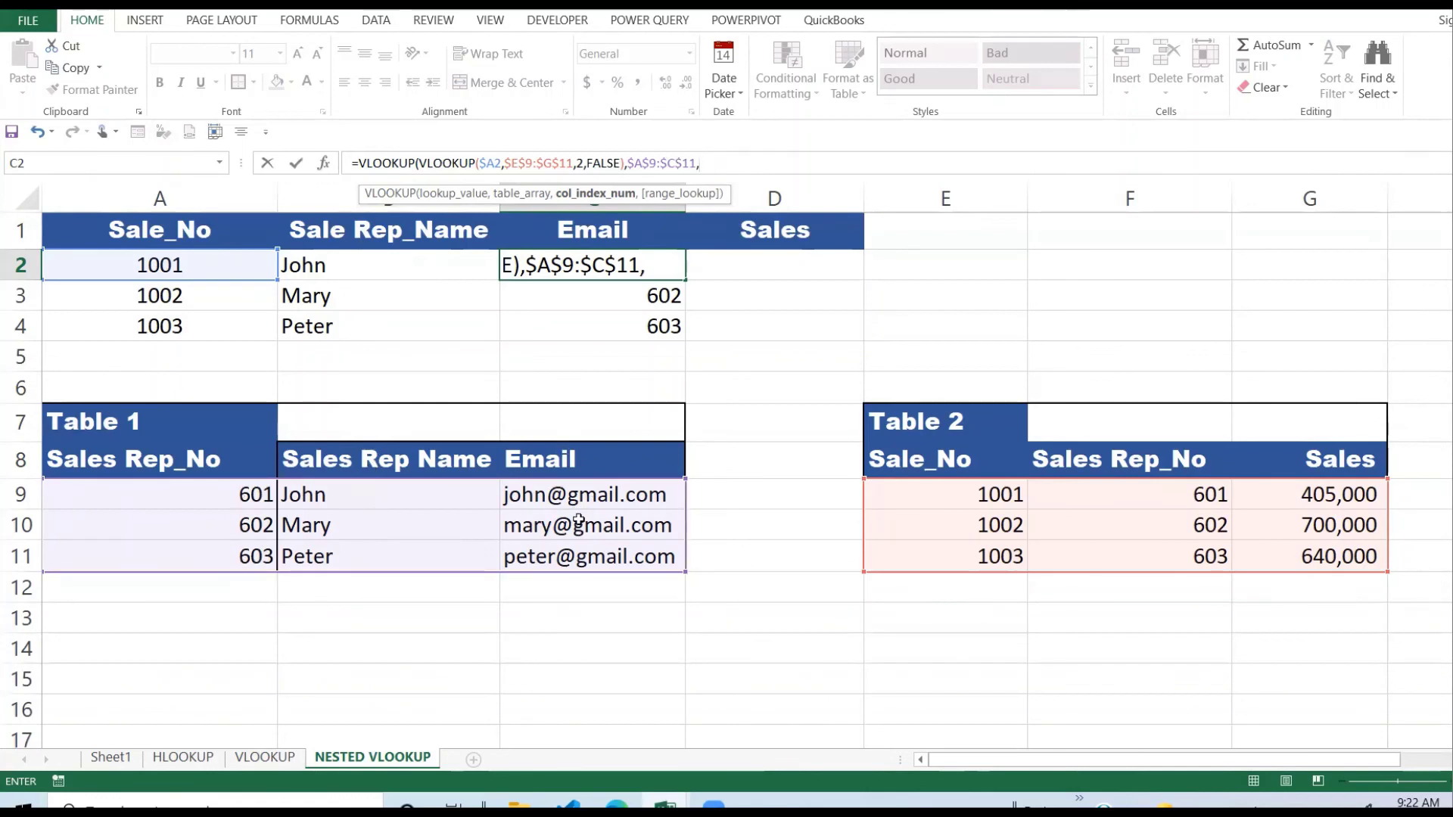
{"action": "type", "text": "3,"}
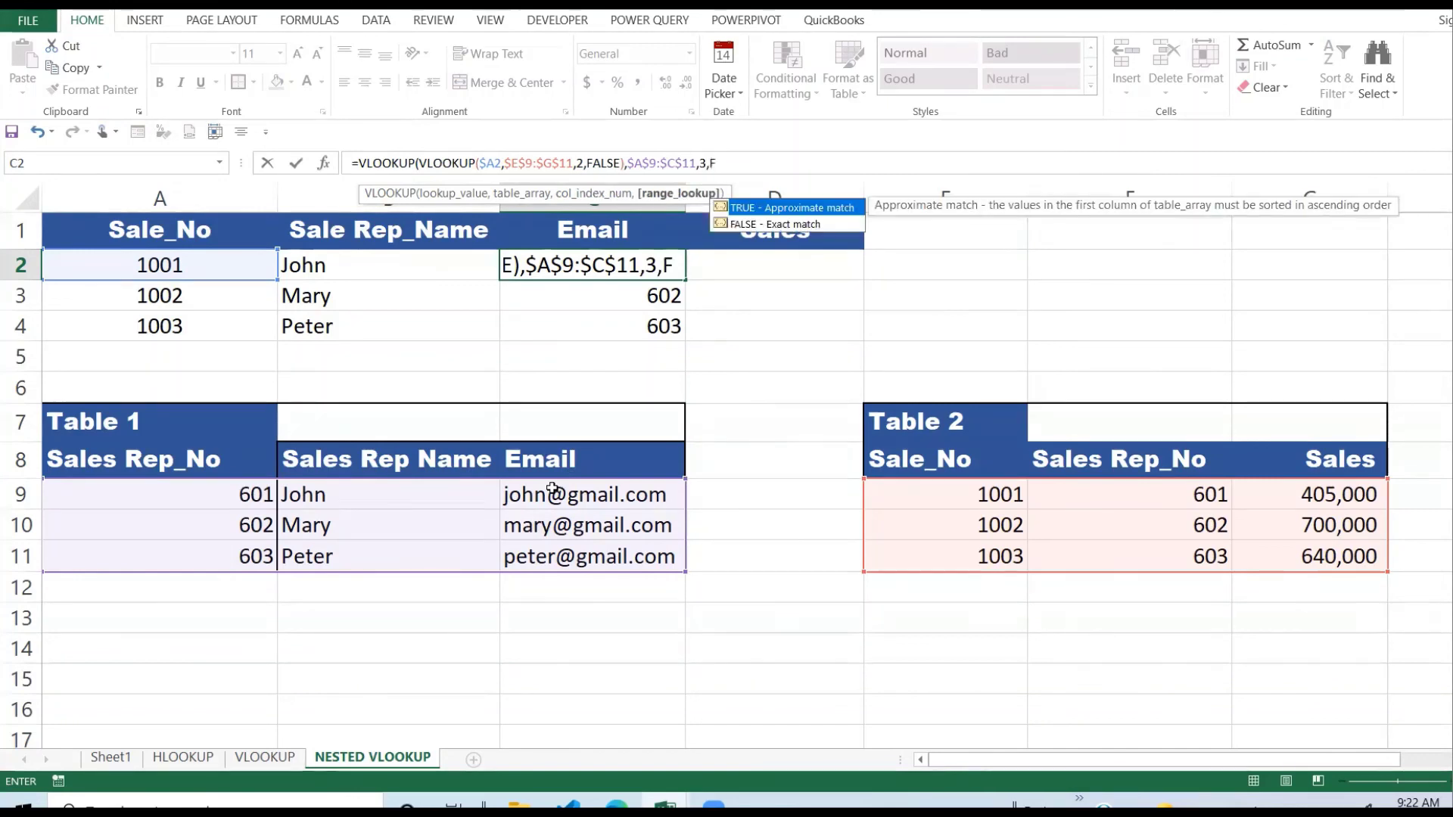
{"action": "type", "text": "F"}
{"action": "double_click", "coordinate": [782, 224]}
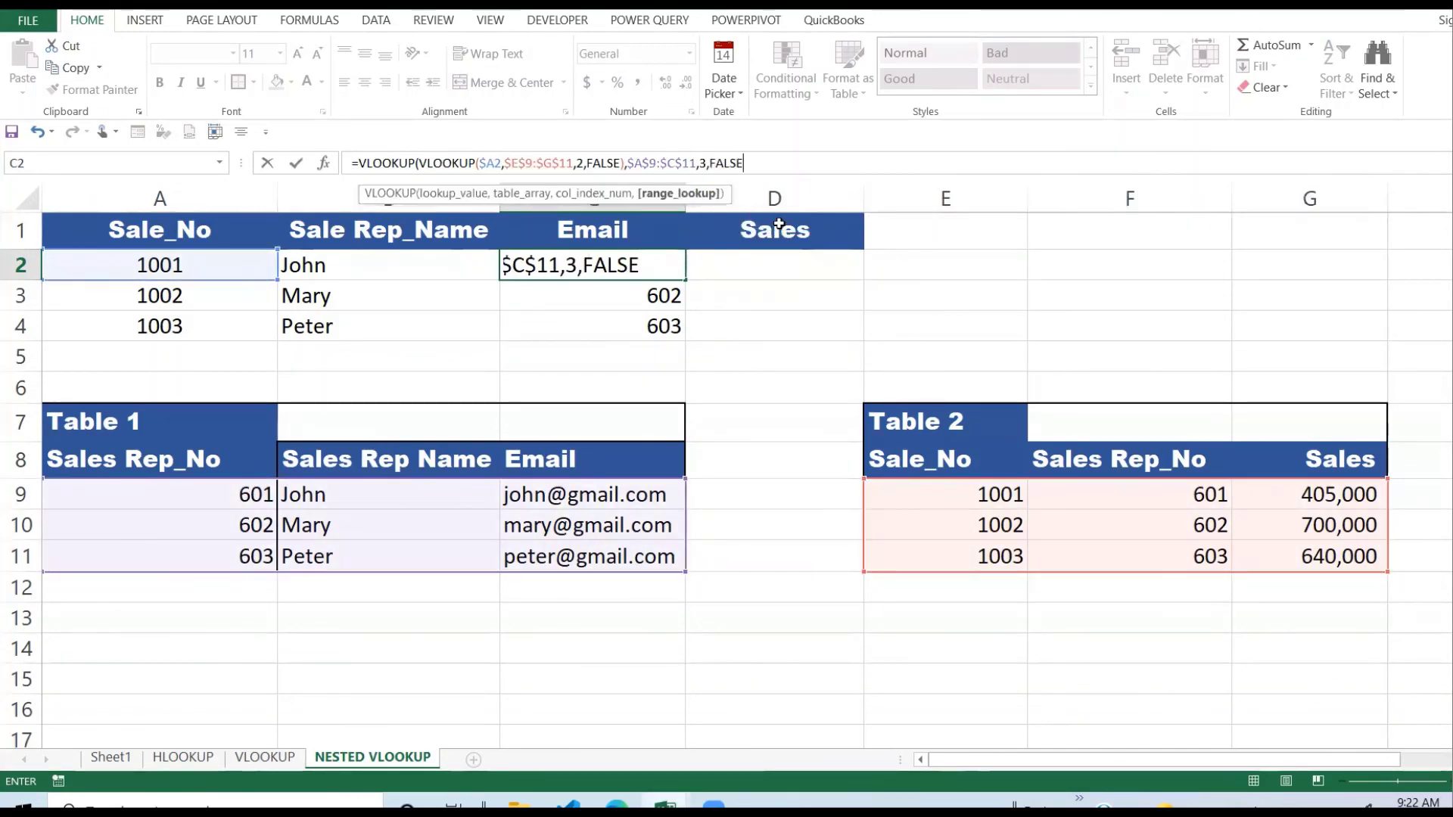
{"action": "type", "text": ")"}
{"action": "key", "text": "Return"}
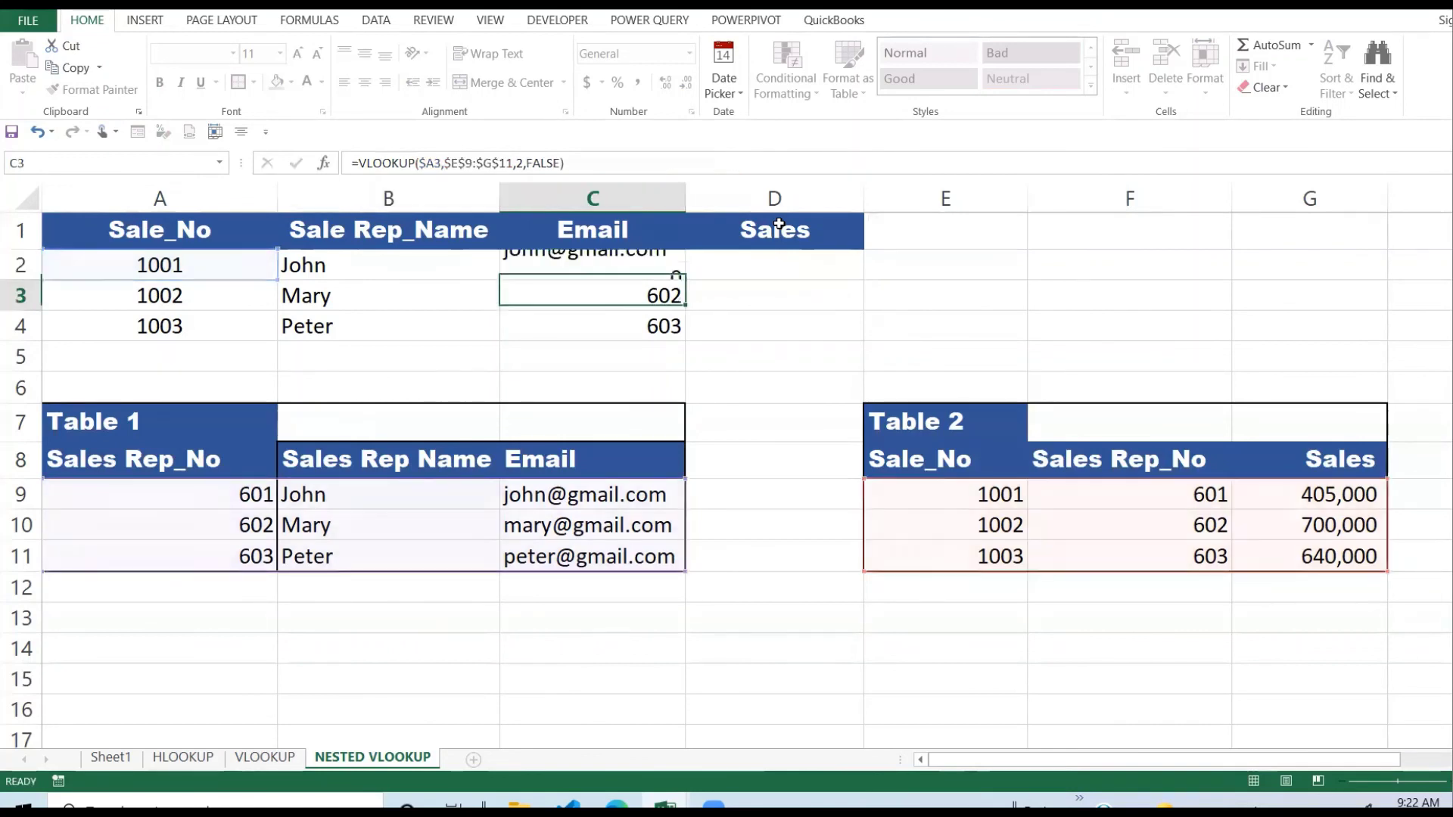
Compare with B2's formula, then fill the email formula down to C4 and check C3 and C4
{"action": "left_click", "coordinate": [601, 255]}
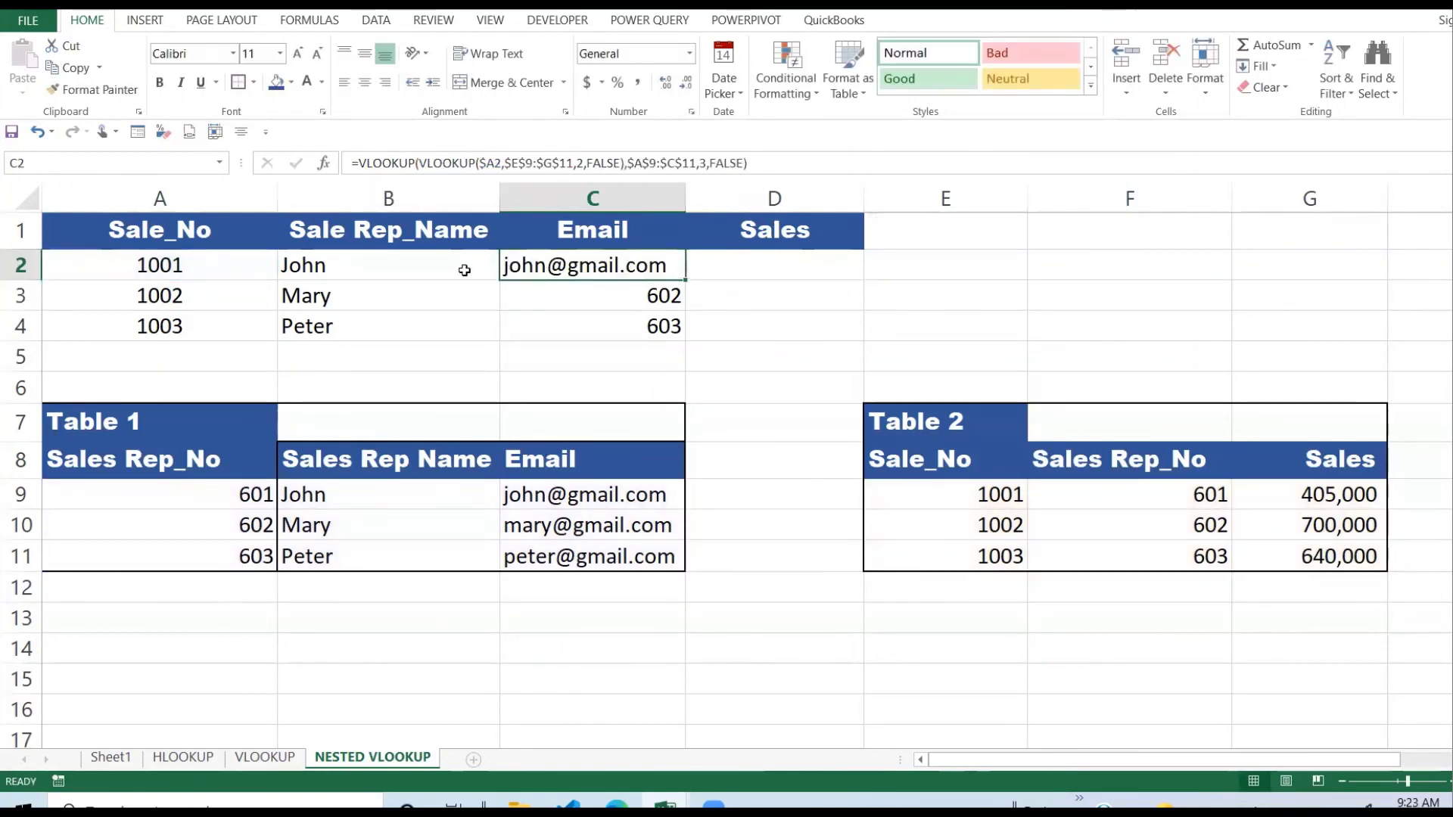
{"action": "left_click", "coordinate": [390, 268]}
{"action": "left_click", "coordinate": [624, 266]}
{"action": "left_click_drag", "start_coordinate": [687, 280], "coordinate": [683, 339]}
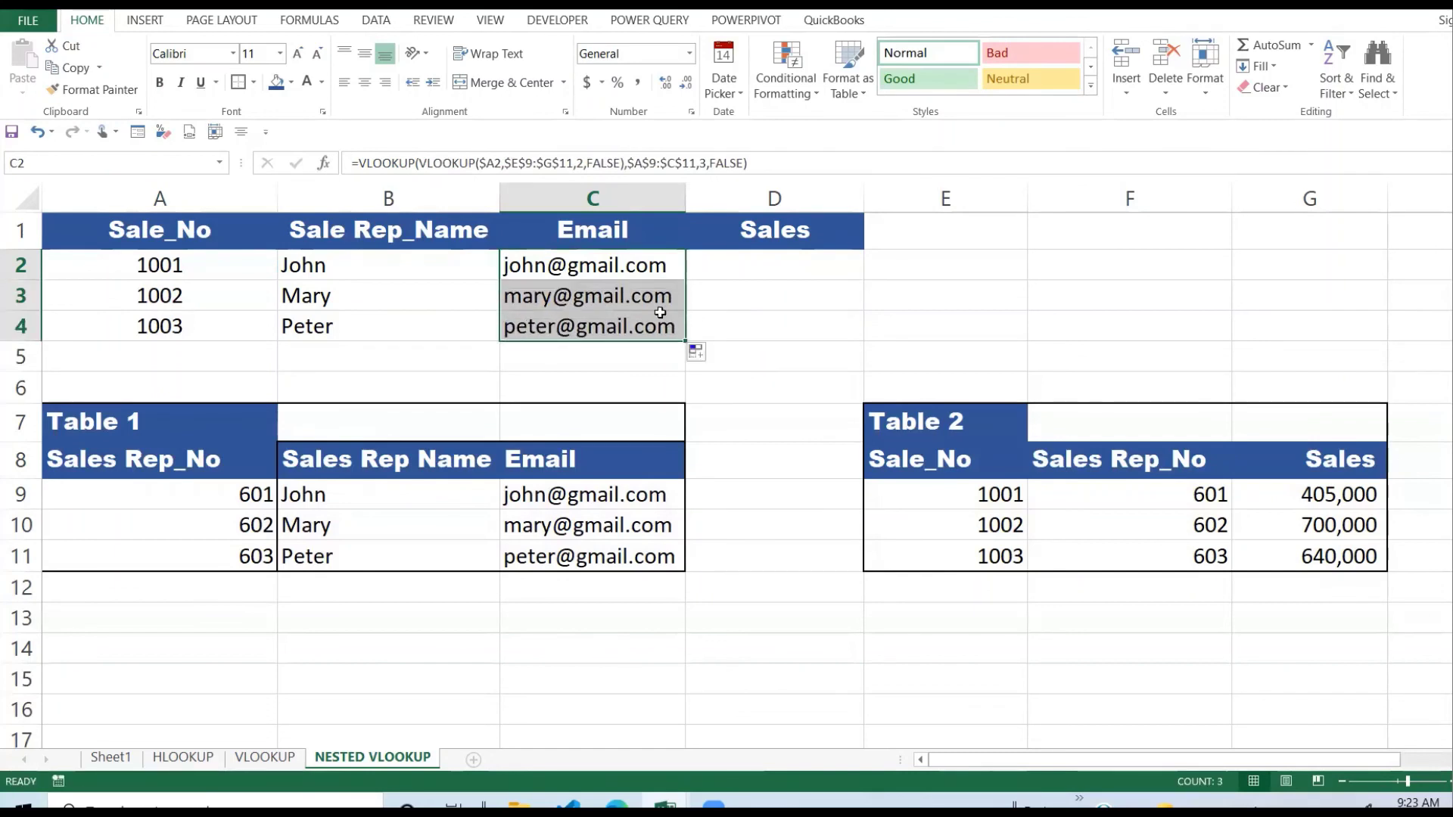
{"action": "left_click", "coordinate": [659, 306]}
{"action": "left_click", "coordinate": [643, 328]}
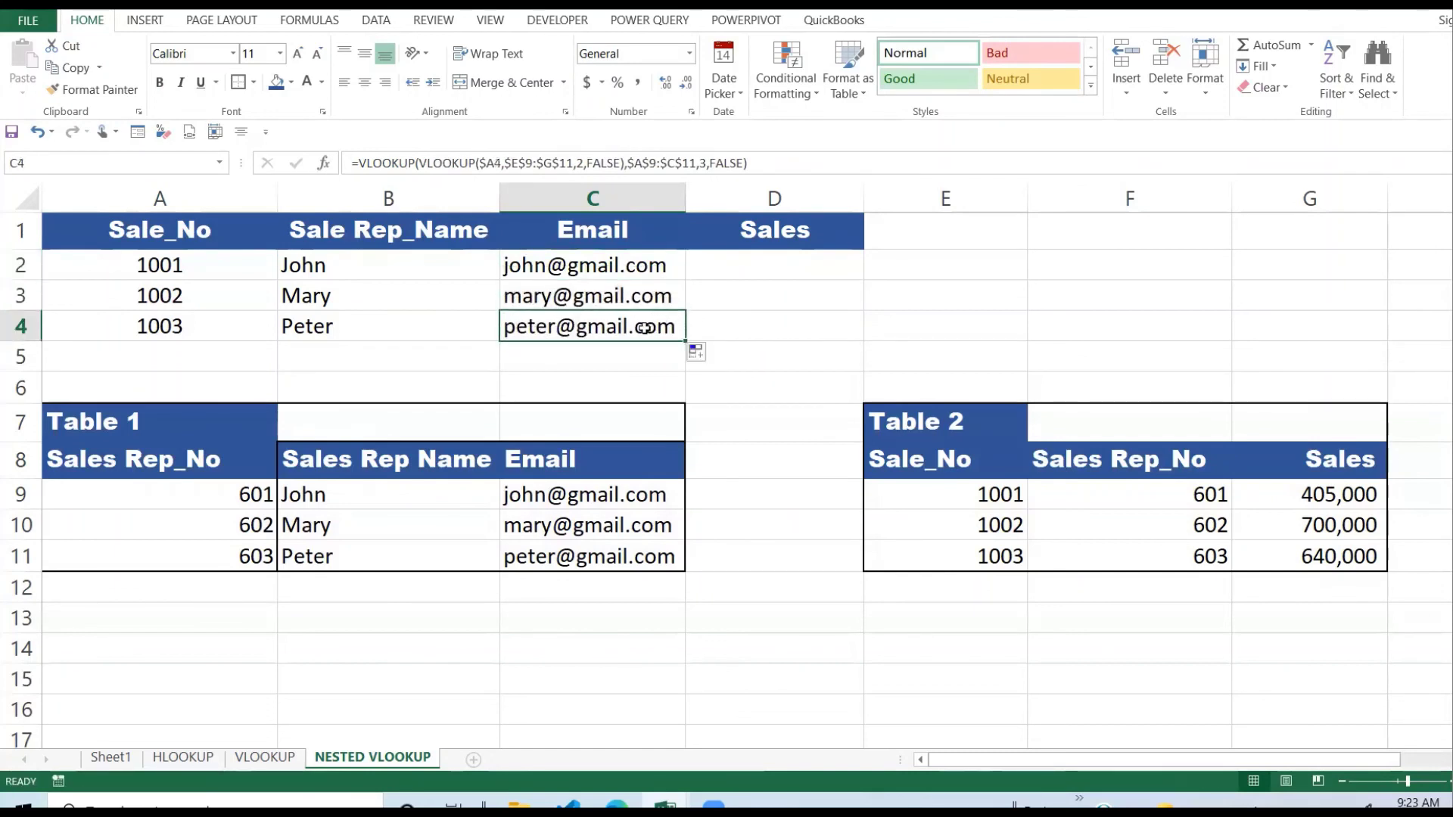
{"action": "left_click", "coordinate": [749, 271]}
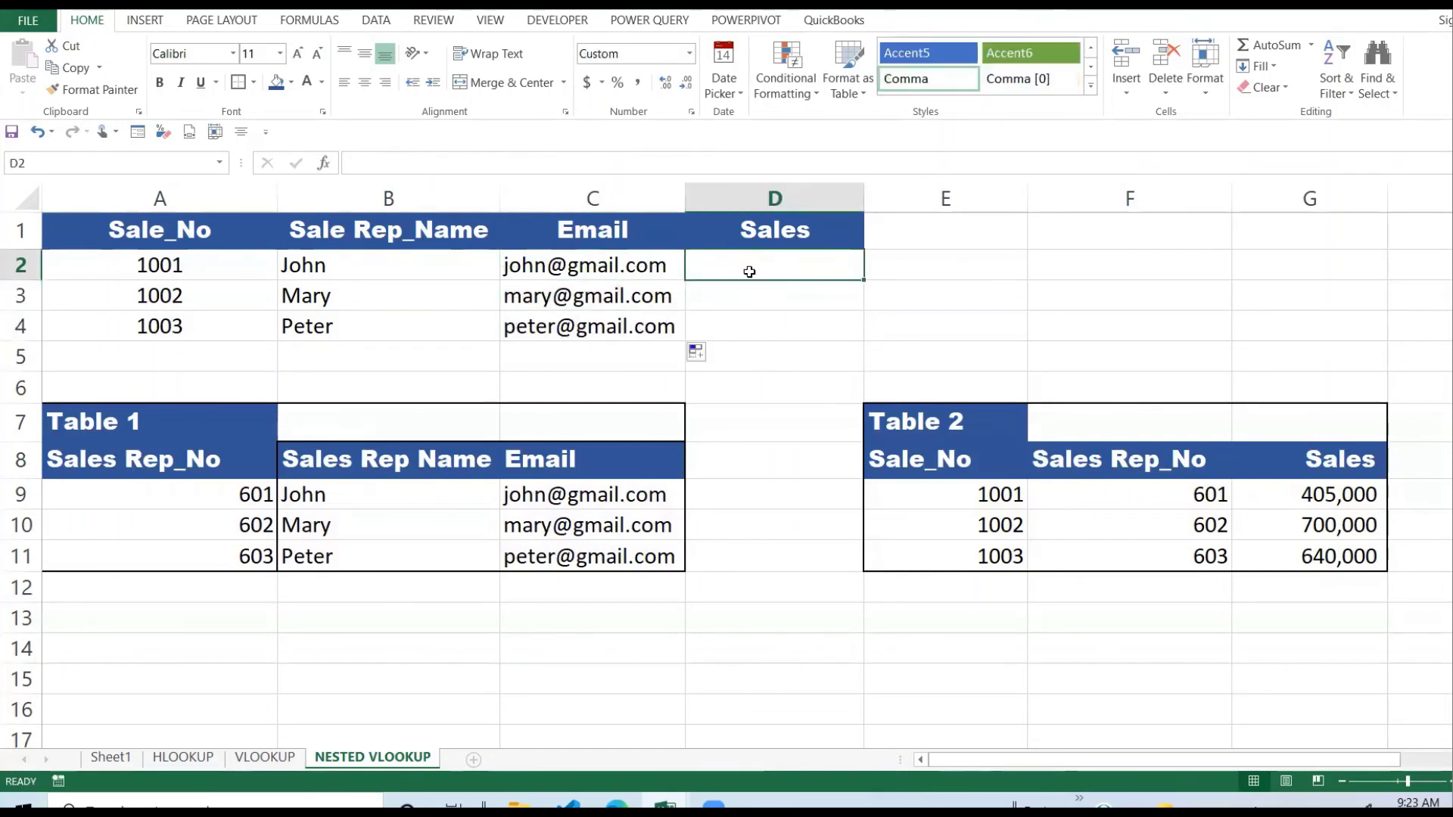
Enter =VLOOKUP(A2,$E$9:$G$11,3,FALSE) in D2, returning Sales 405,000
{"action": "type", "text": "=VOL"}
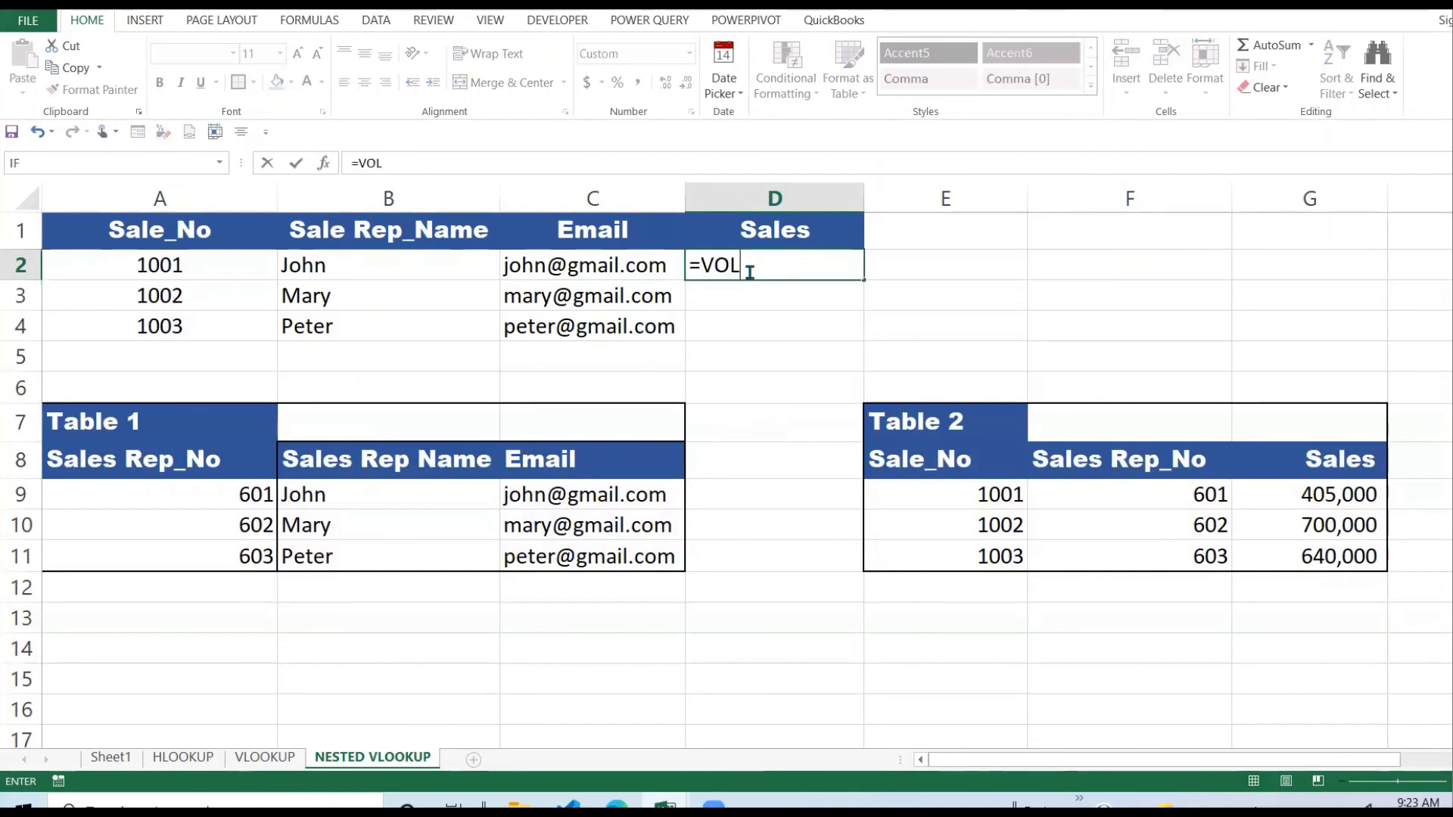
{"action": "key", "text": "BackSpace"}
{"action": "key", "text": "BackSpace"}
{"action": "type", "text": "LO"}
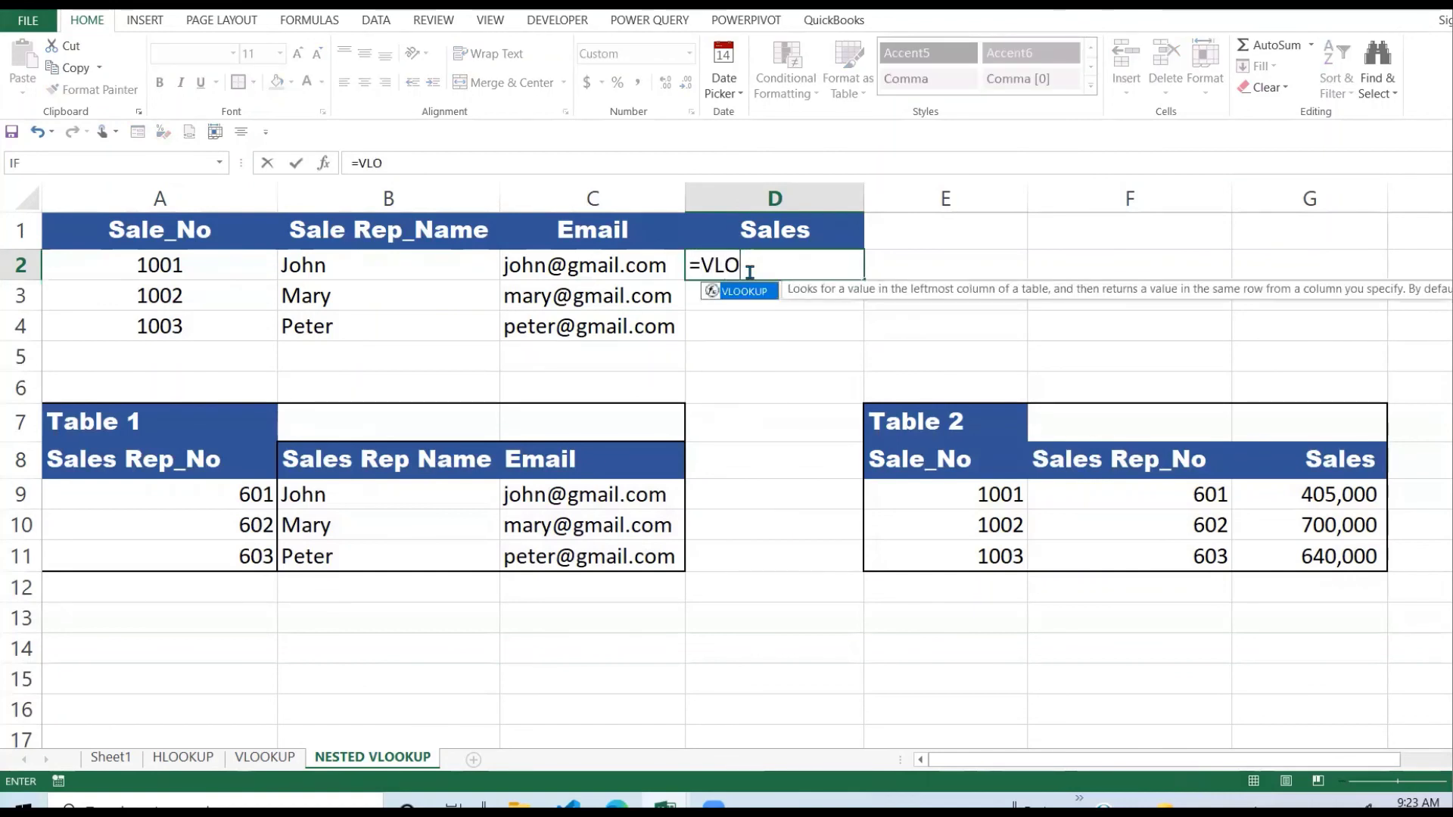
{"action": "type", "text": "OKUP("}
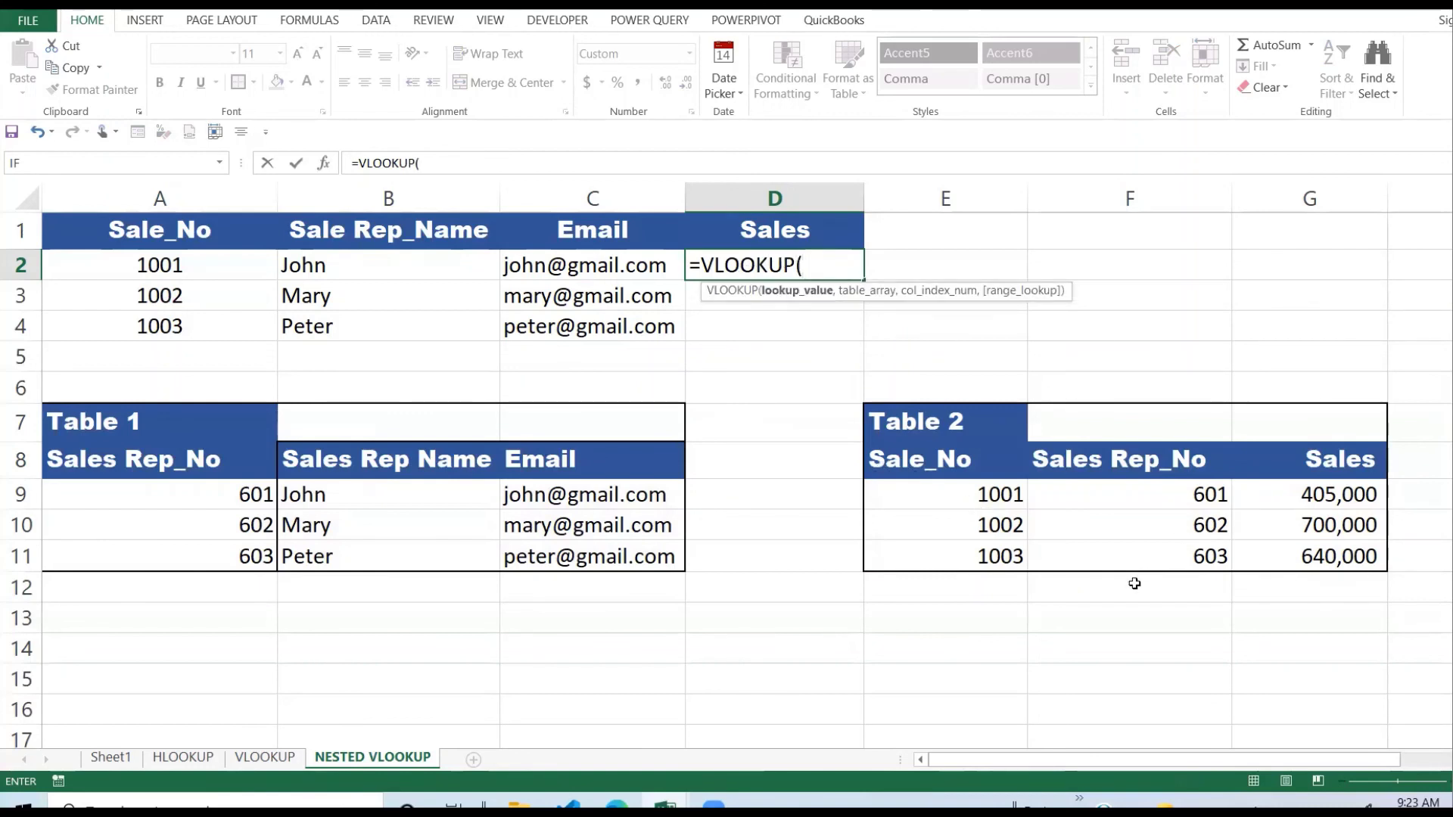
{"action": "left_click", "coordinate": [176, 270]}
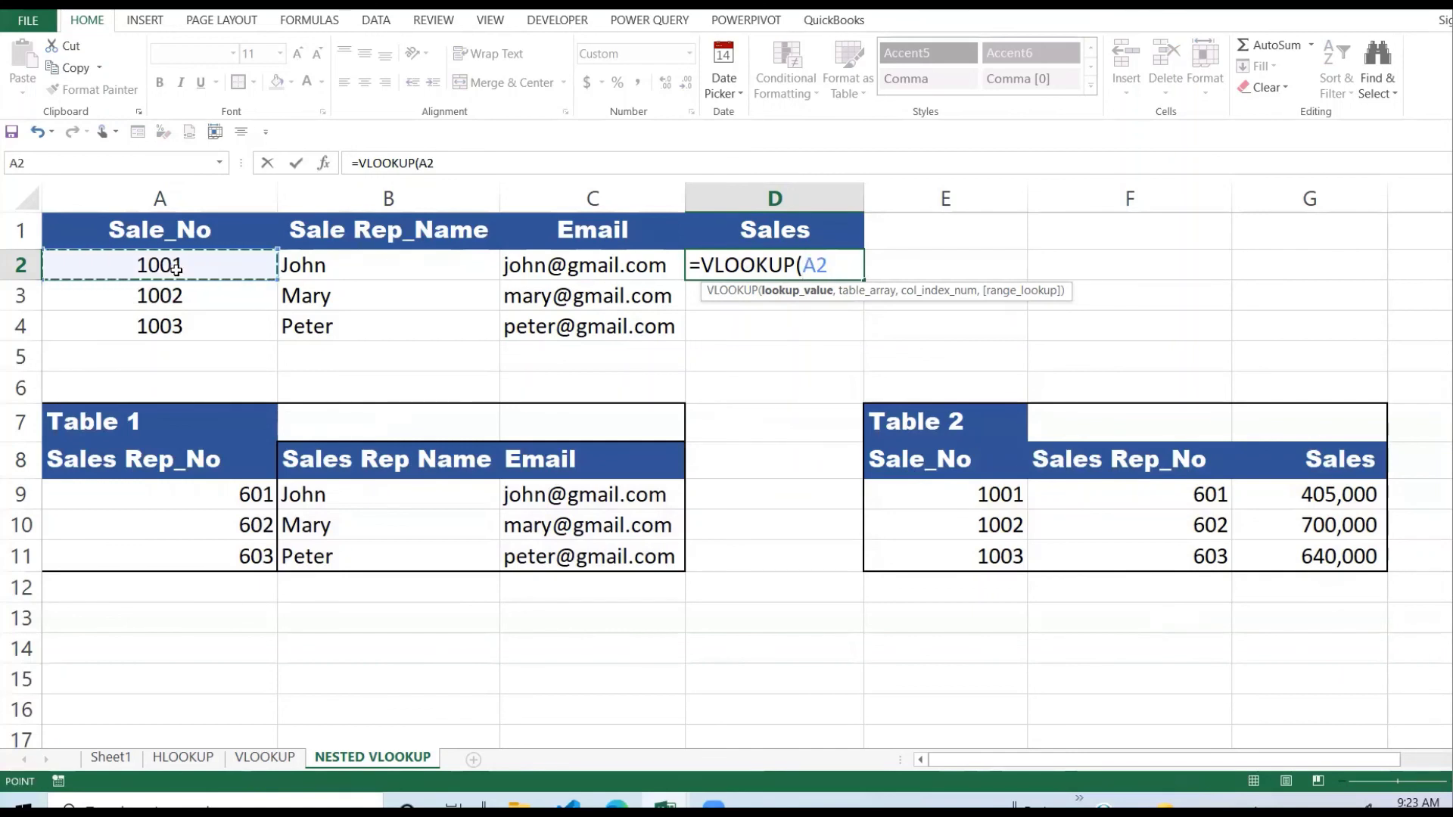
{"action": "type", "text": ","}
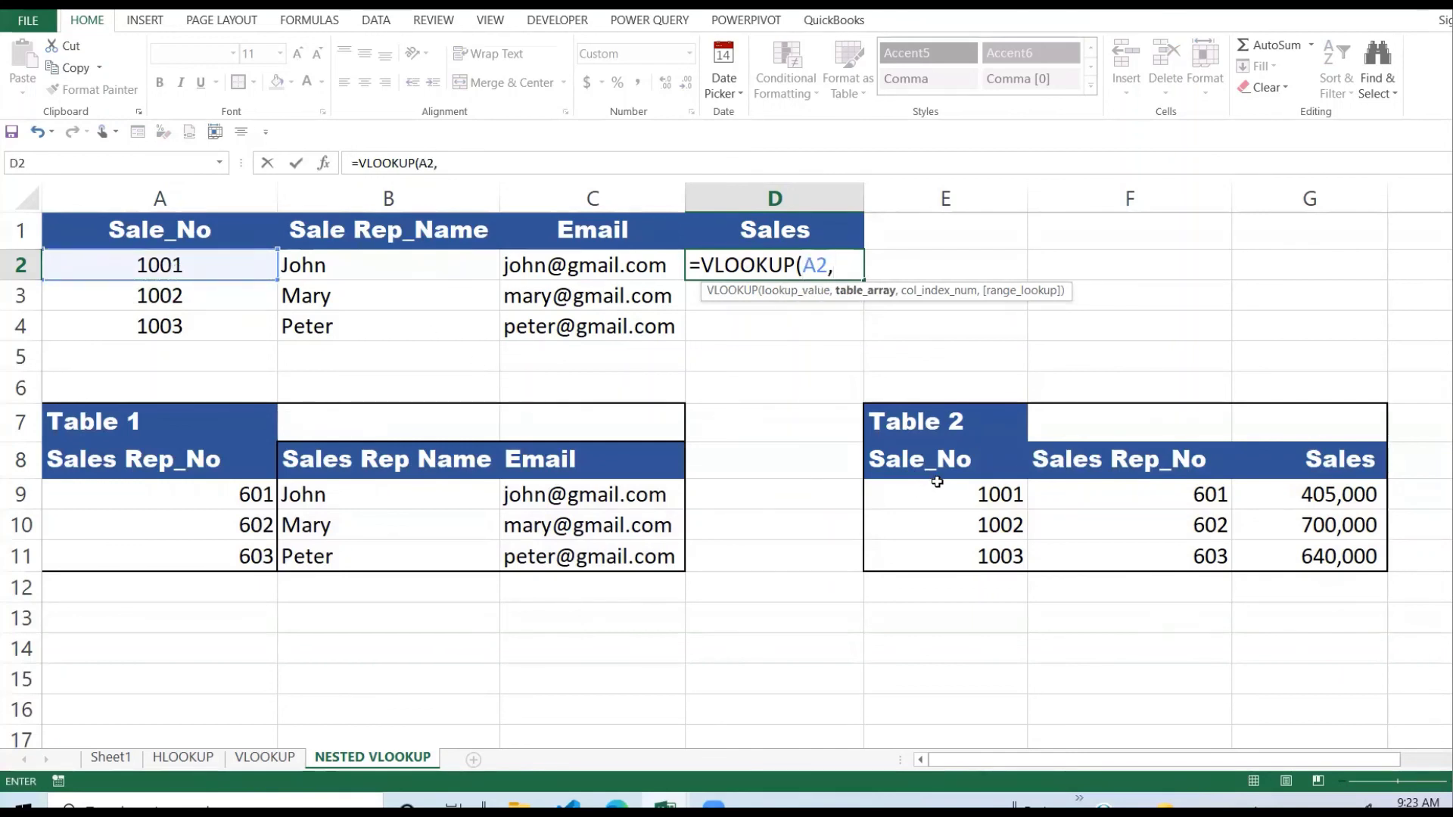
{"action": "left_click_drag", "start_coordinate": [937, 481], "coordinate": [1334, 559]}
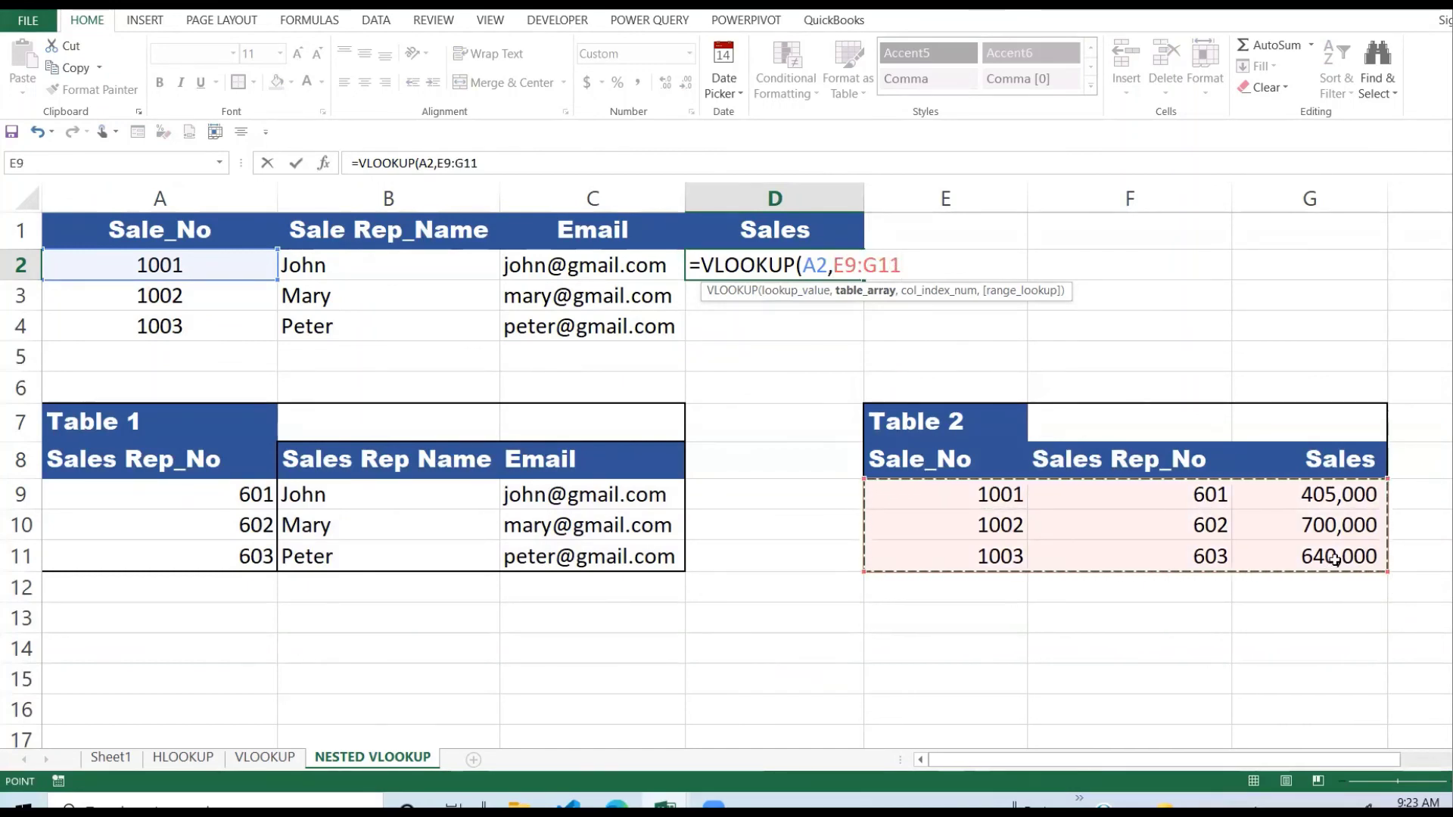
{"action": "key", "text": "F4"}
{"action": "type", "text": ","}
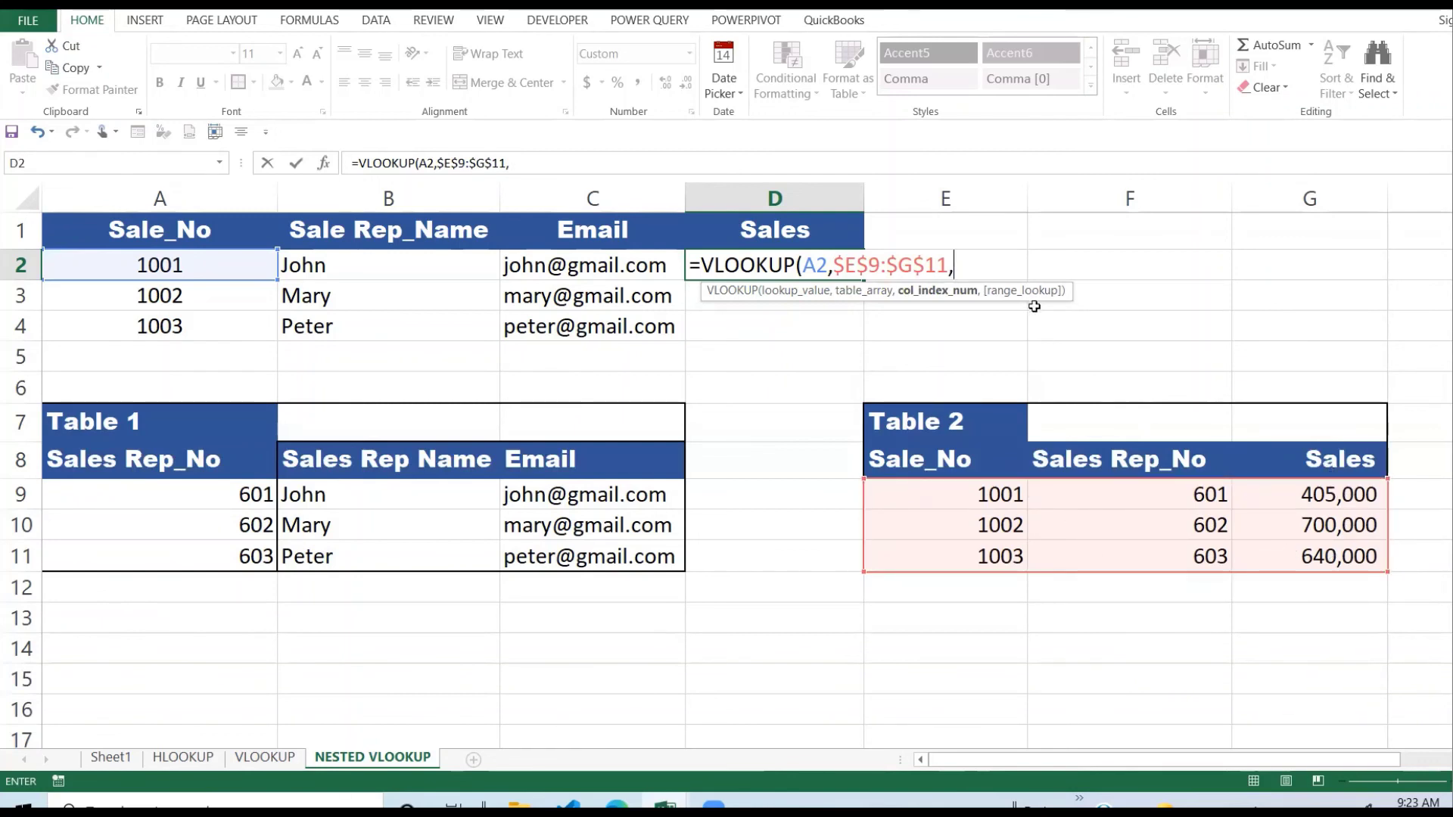
{"action": "type", "text": "3,"}
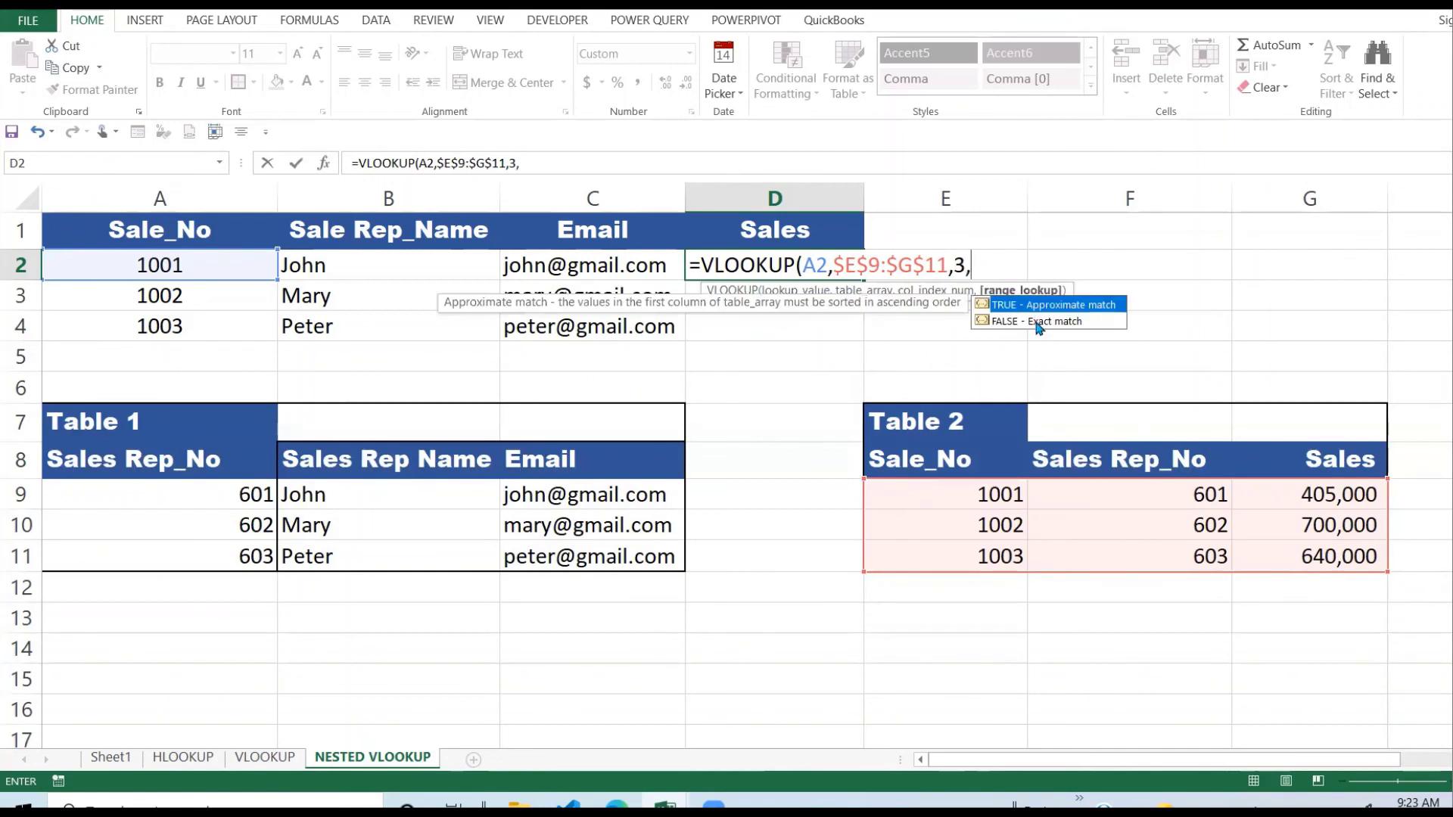
{"action": "left_click", "coordinate": [1039, 327]}
{"action": "double_click", "coordinate": [1035, 322]}
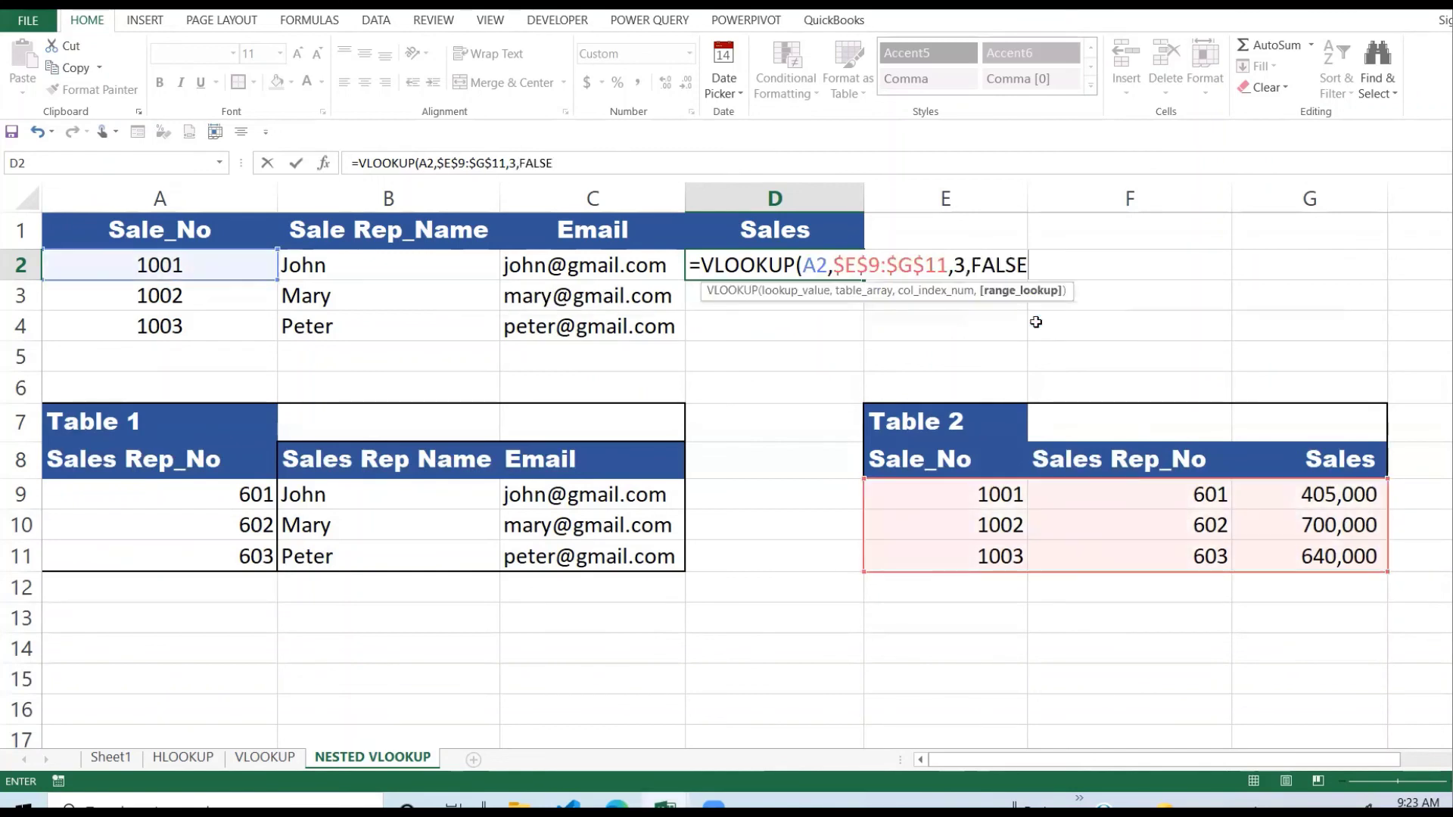
{"action": "key", "text": "Return"}
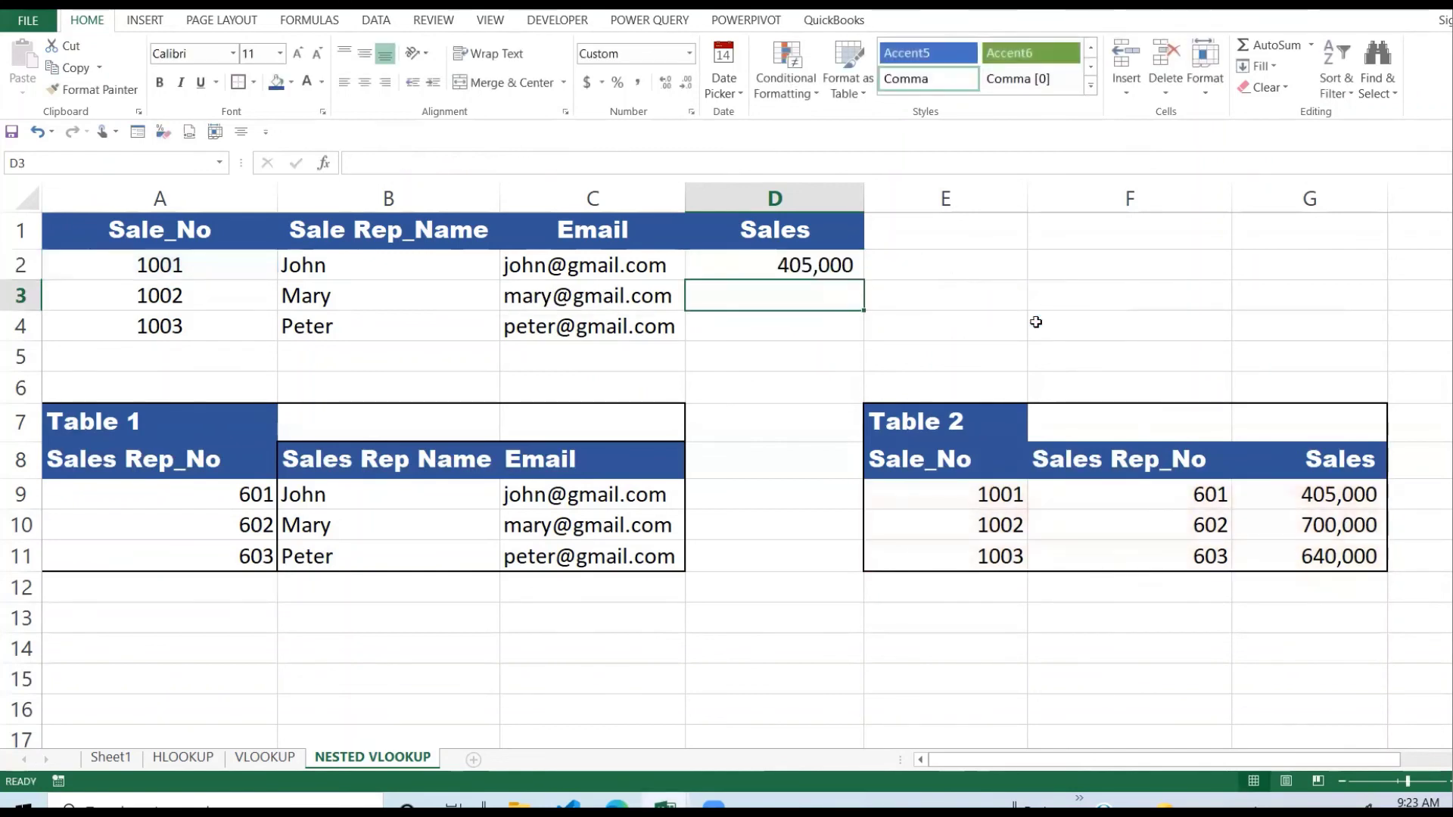
{"action": "left_click", "coordinate": [840, 266]}
Fill the Sales formula down to D4, then highlight the results table, Table 1 and Table 2
{"action": "left_click_drag", "start_coordinate": [862, 279], "coordinate": [869, 339]}
{"action": "left_click", "coordinate": [963, 326]}
{"action": "left_click", "coordinate": [800, 372]}
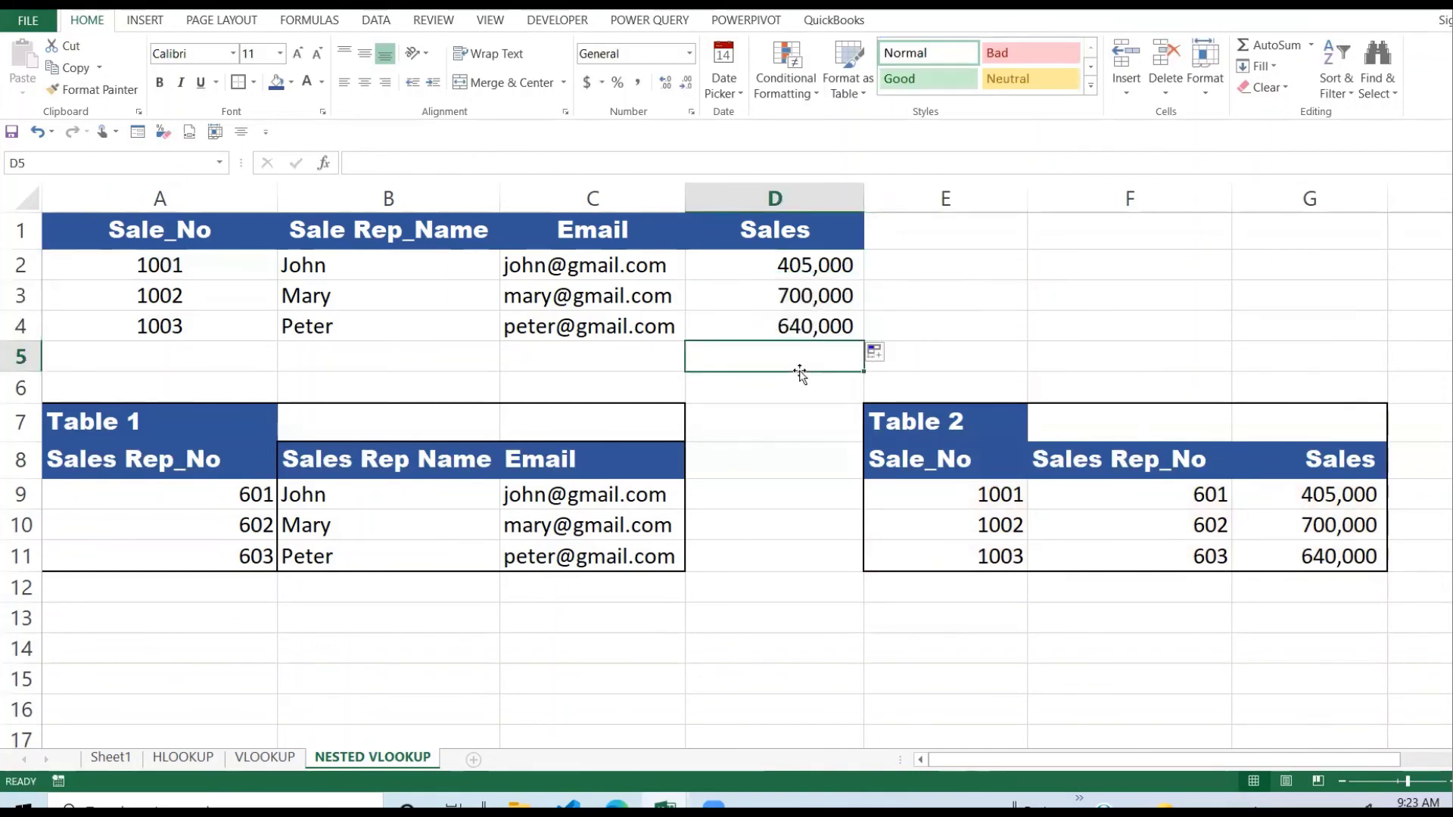
{"action": "left_click_drag", "start_coordinate": [161, 236], "coordinate": [830, 316]}
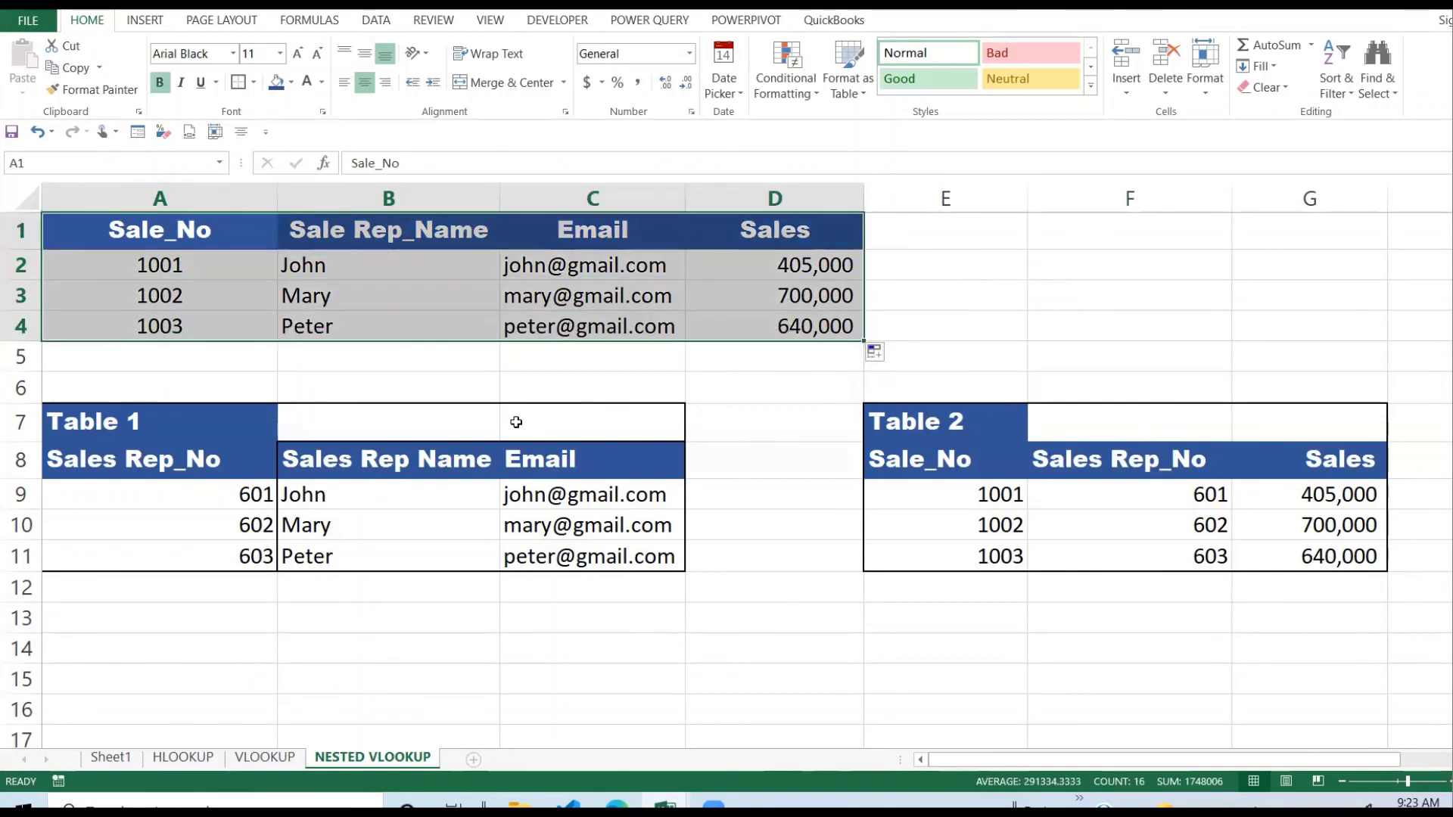
{"action": "left_click_drag", "start_coordinate": [178, 429], "coordinate": [605, 560]}
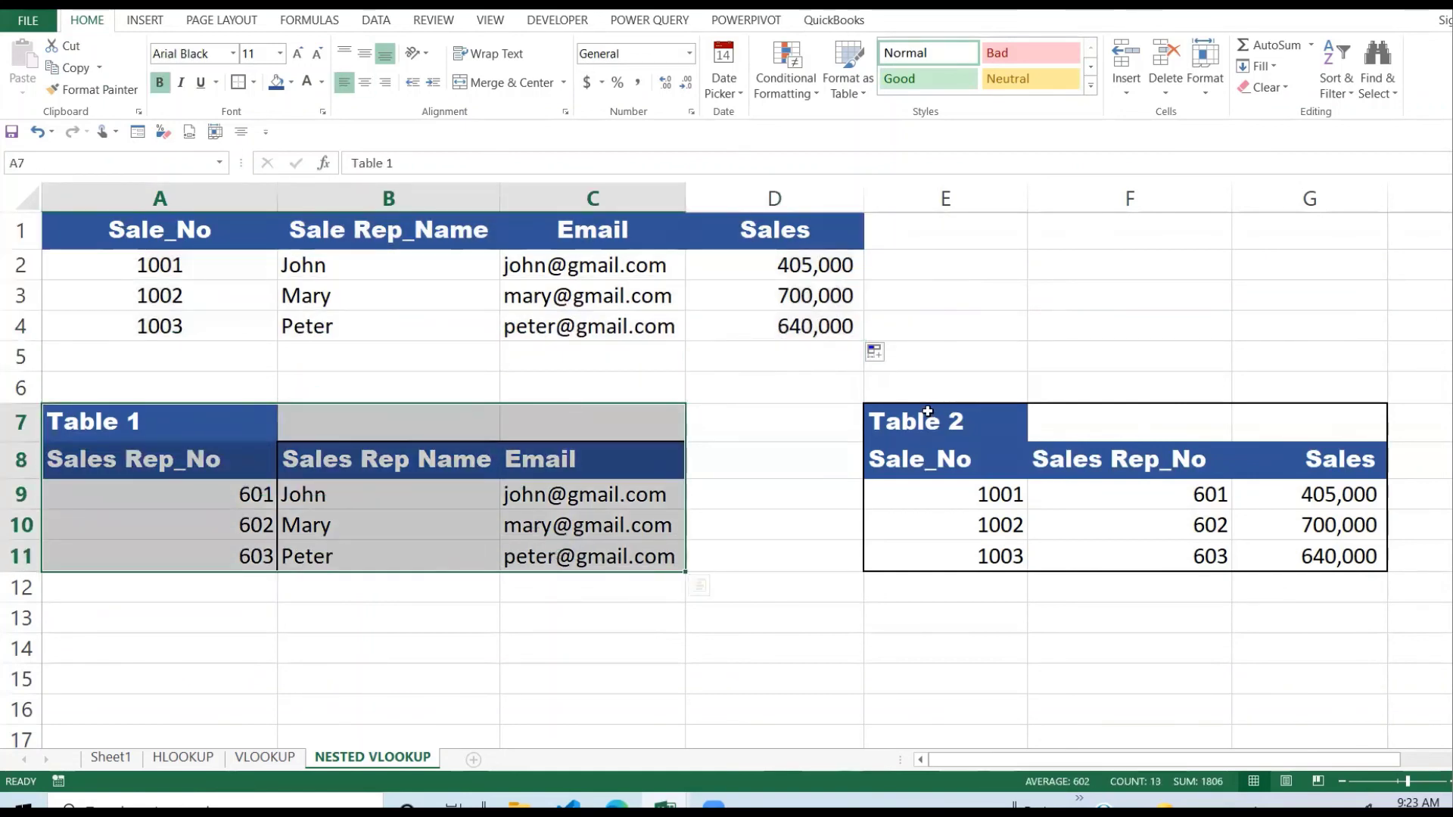
{"action": "left_click_drag", "start_coordinate": [908, 422], "coordinate": [1317, 552]}
{"action": "left_click", "coordinate": [545, 386]}
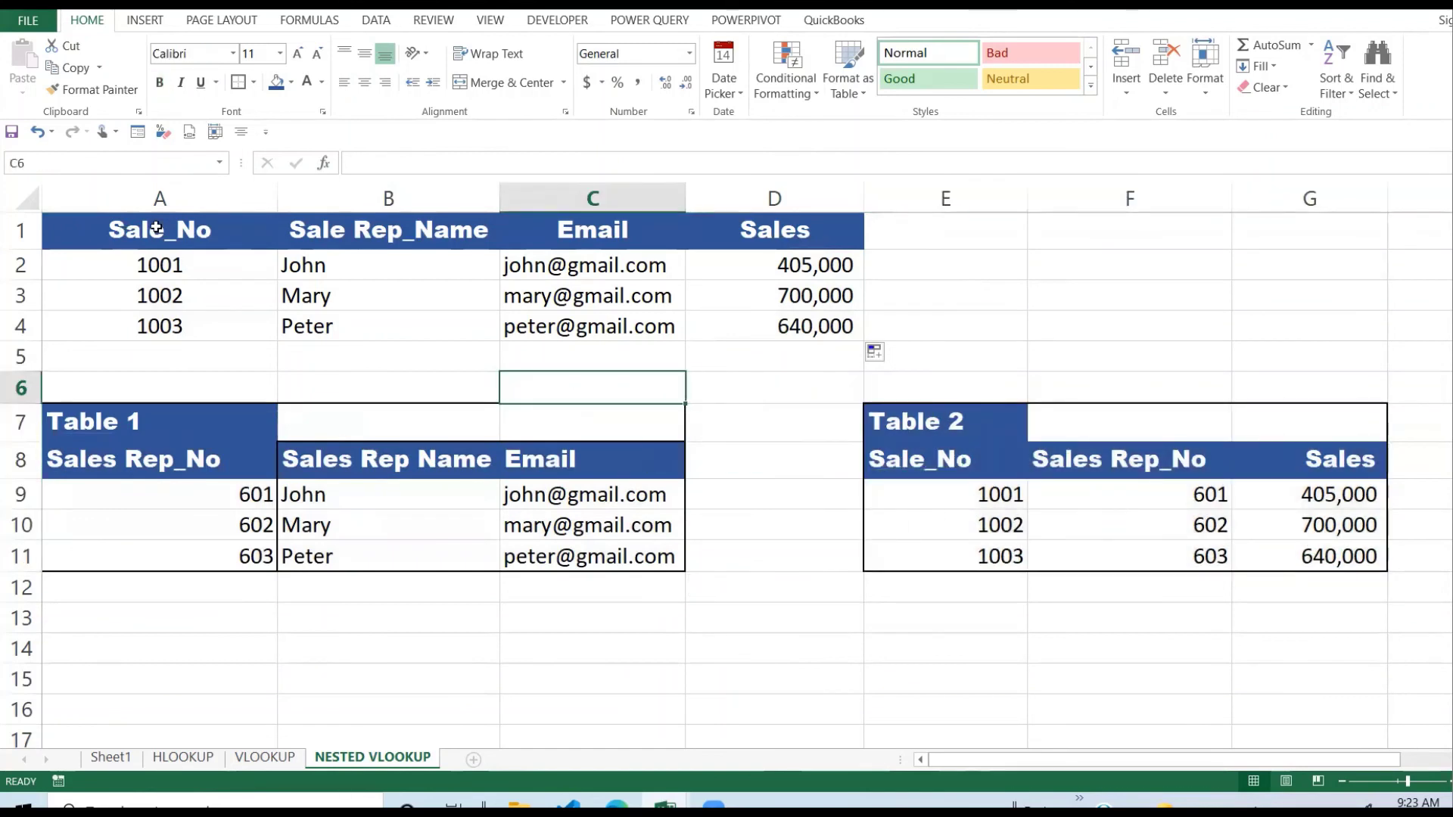
Review the name, email and Sales formulas across the results table B2:D4
{"action": "left_click_drag", "start_coordinate": [155, 234], "coordinate": [743, 319]}
{"action": "left_click", "coordinate": [677, 325]}
{"action": "left_click", "coordinate": [343, 267]}
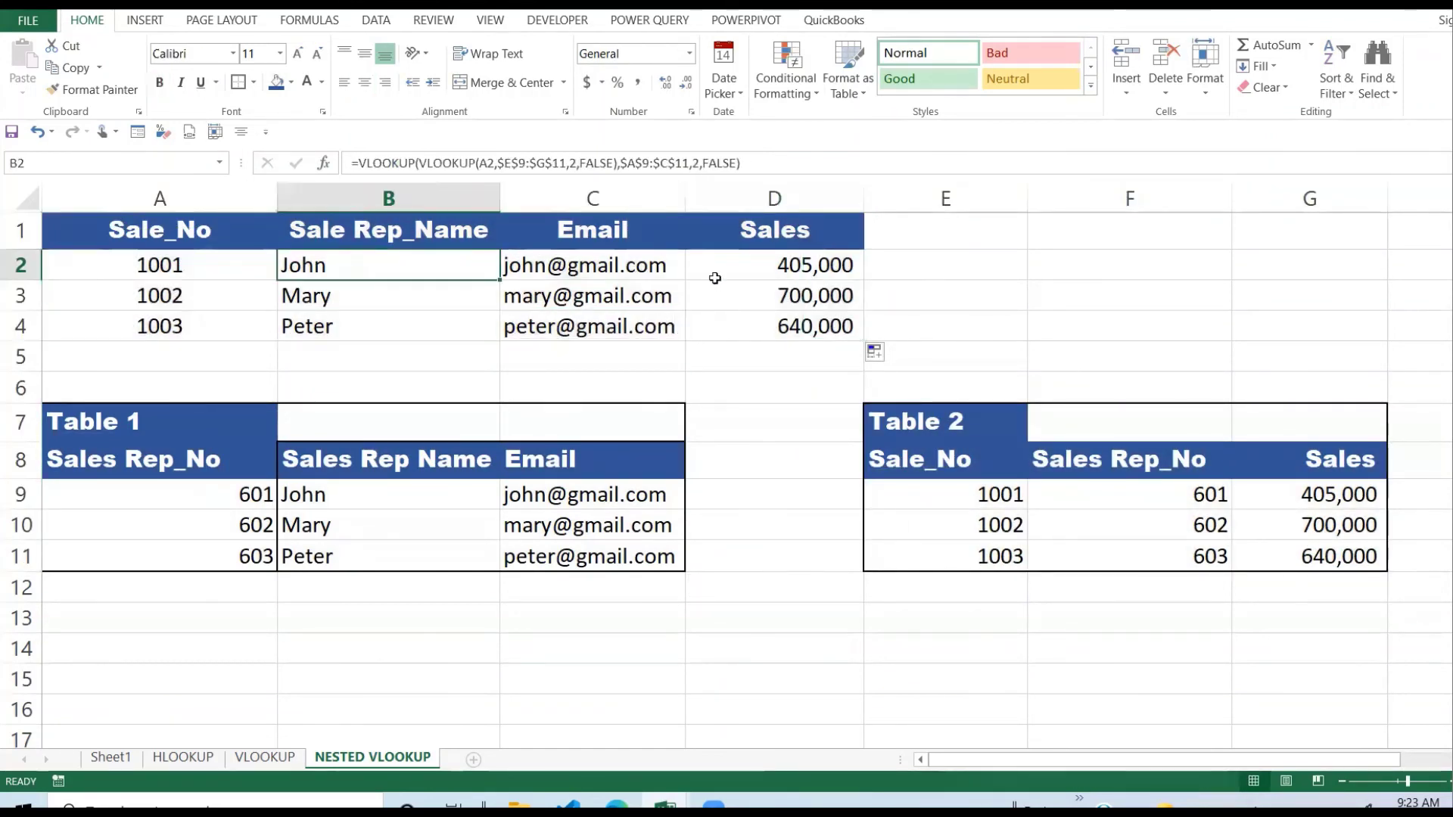
{"action": "left_click", "coordinate": [738, 309]}
{"action": "left_click_drag", "start_coordinate": [266, 236], "coordinate": [767, 313]}
{"action": "left_click", "coordinate": [411, 297]}
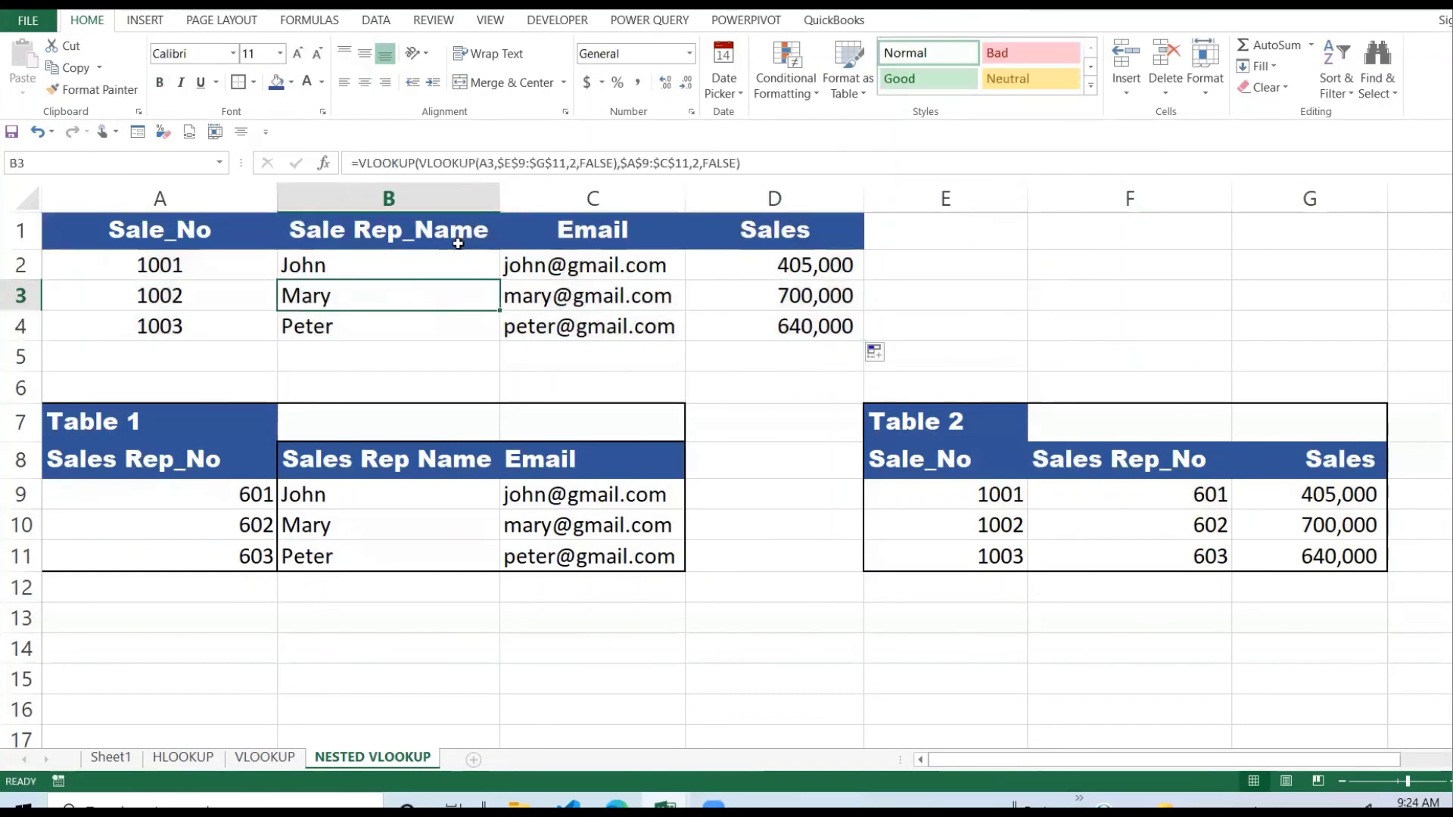
{"action": "left_click", "coordinate": [651, 291]}
{"action": "left_click", "coordinate": [691, 292]}
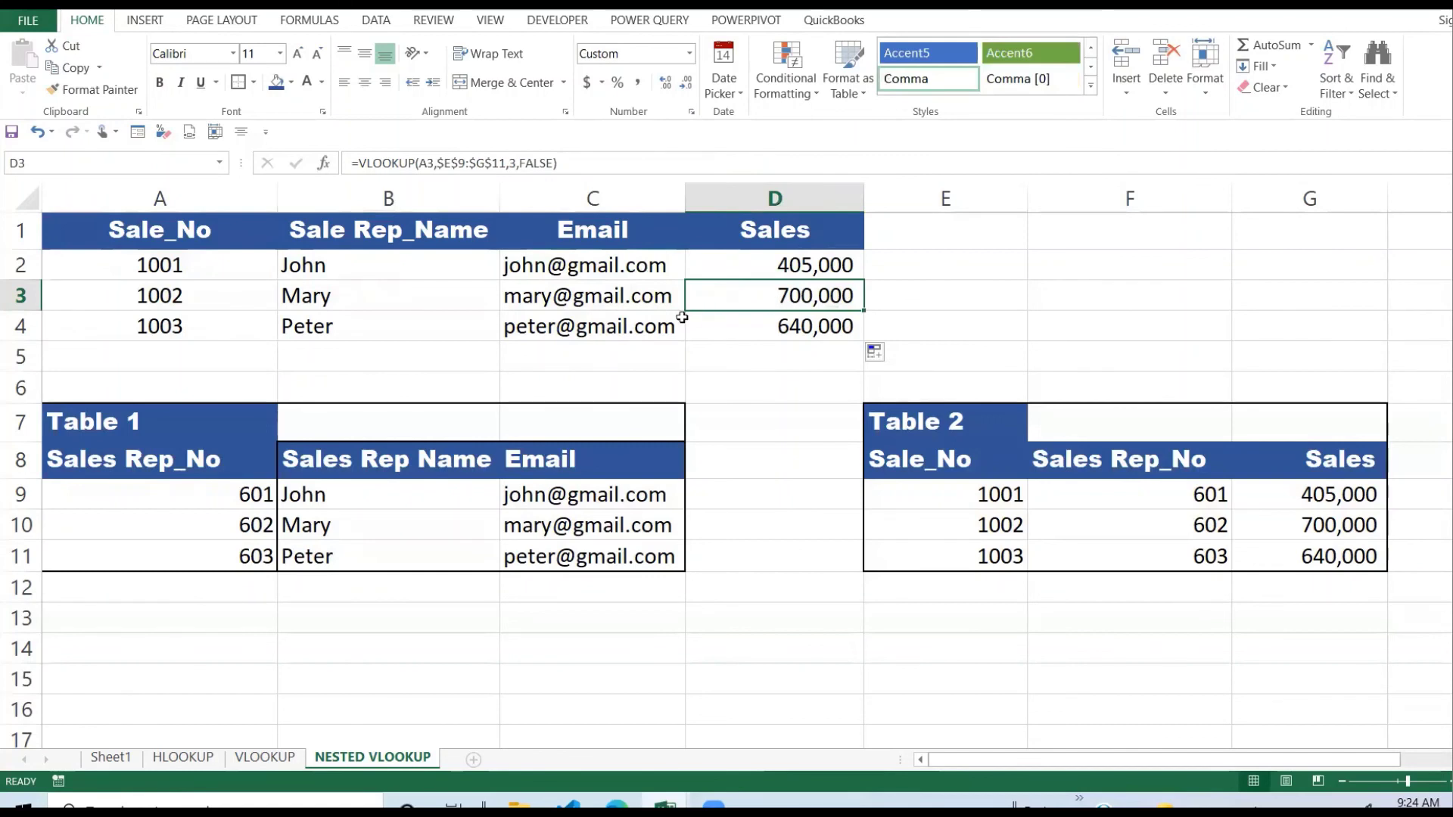
{"action": "left_click", "coordinate": [683, 320]}
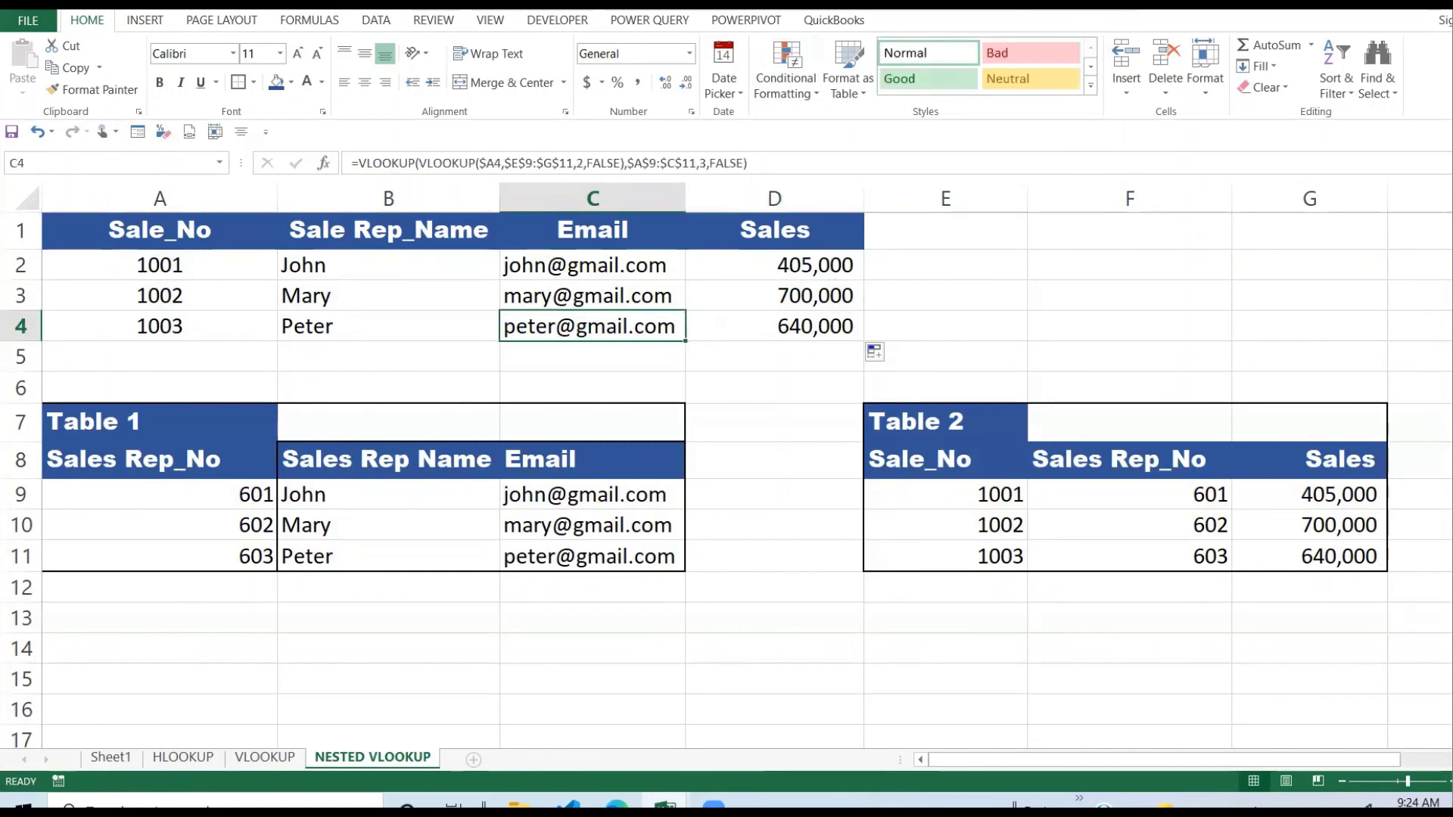